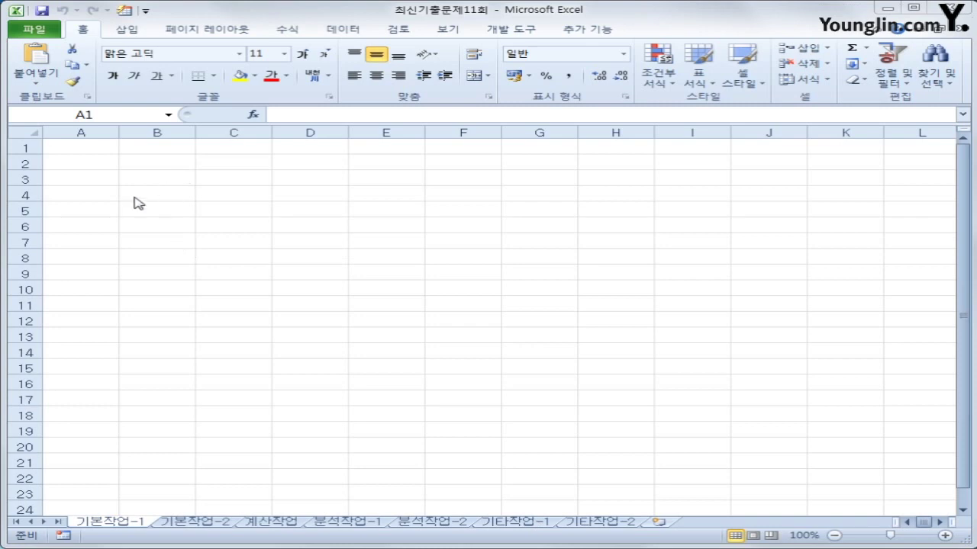
# Start a Microsoft Query import at cell B3 from the MS Access Database data source, using the query wizard.
pyautogui.click(159, 180)
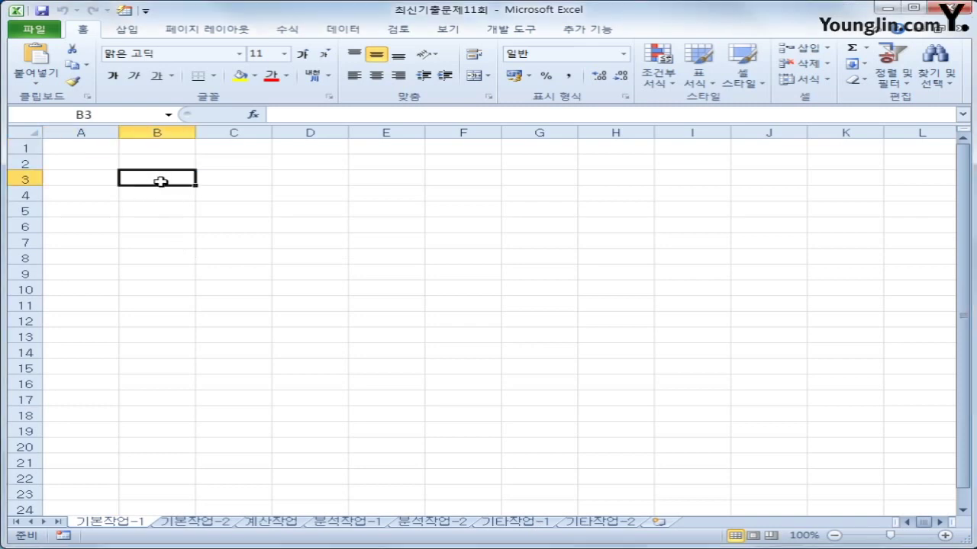
pyautogui.click(335, 31)
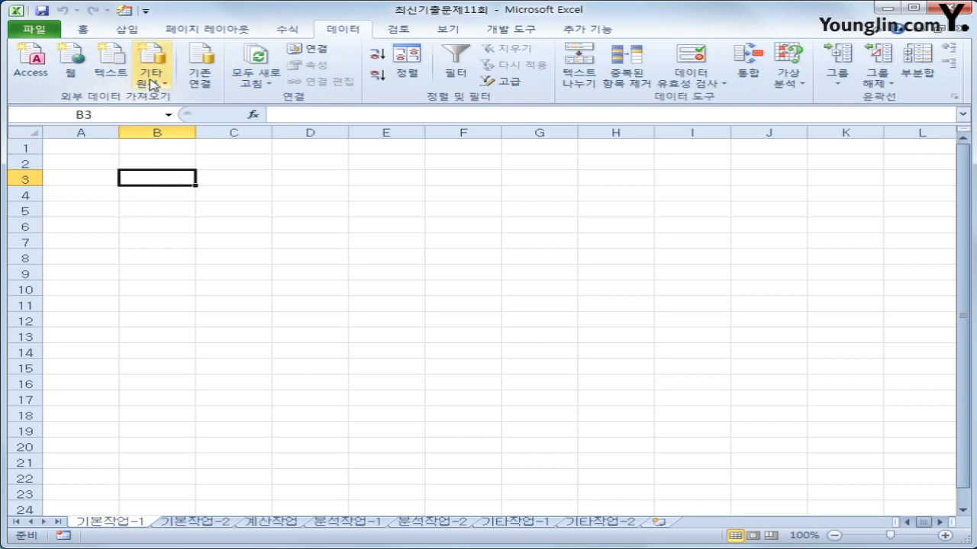
pyautogui.click(153, 84)
pyautogui.click(246, 259)
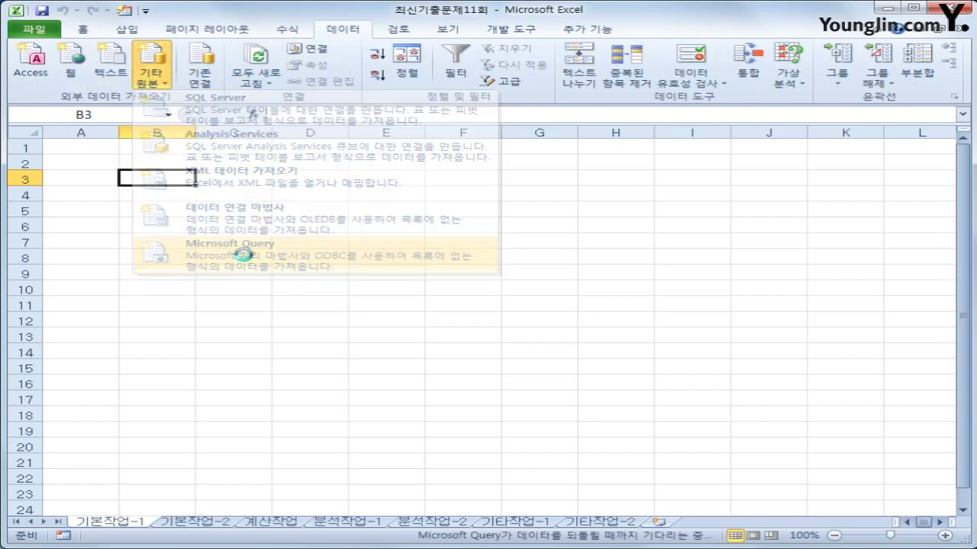
pyautogui.click(345, 327)
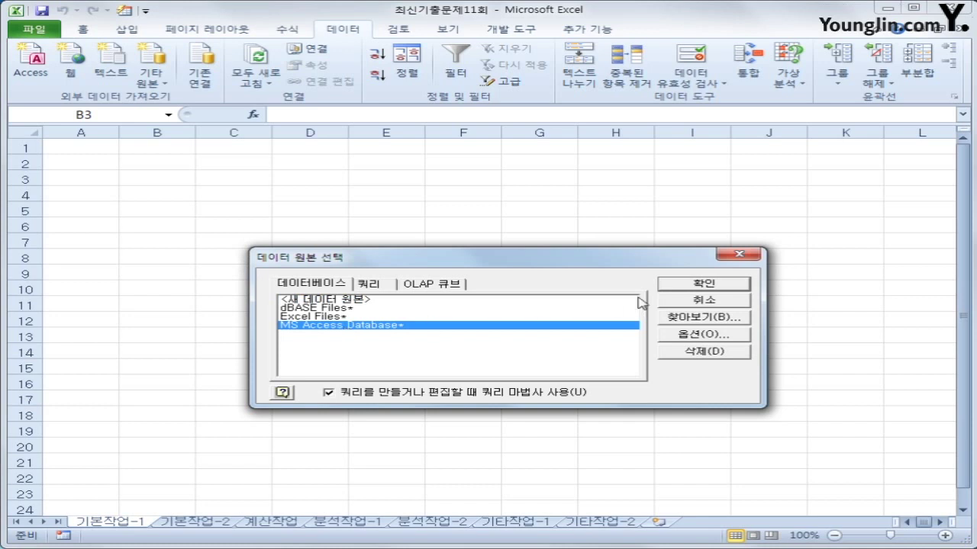
pyautogui.click(692, 290)
# Connect to the Access database in the 기출문제 folder that contains the 고객정보 and 사진인화관리 tables.
pyautogui.moveTo(0, 0); pyautogui.dragTo(606, 175)
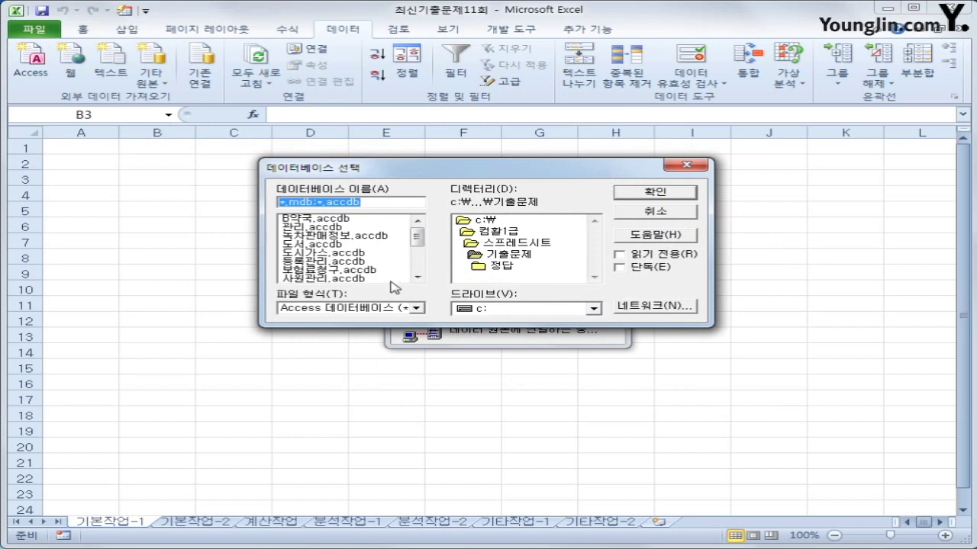
pyautogui.moveTo(416, 240)
pyautogui.mouseDown()
pyautogui.moveTo(415, 263)
pyautogui.moveTo(415, 254)
pyautogui.mouseUp()
pyautogui.click(323, 237)
pyautogui.click(619, 197)
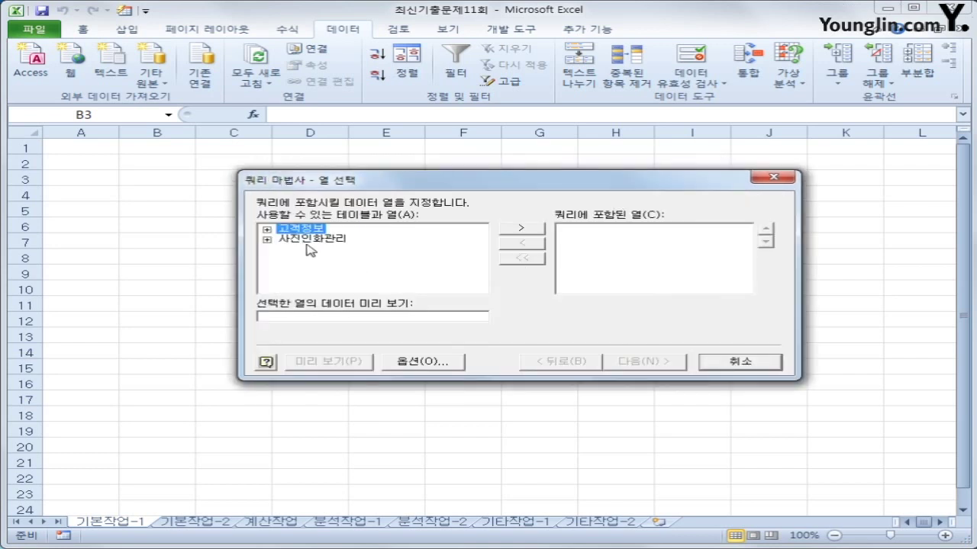
# Add the 접수일, 인화코드 and 고객명 columns of the 사진인화관리 table to the query, in that order.
pyautogui.click(308, 240)
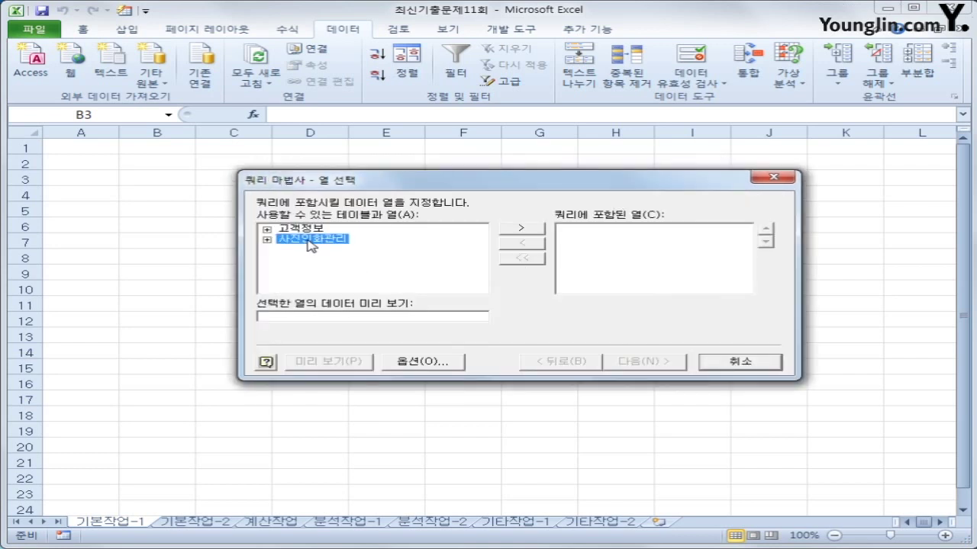
pyautogui.doubleClick(309, 240)
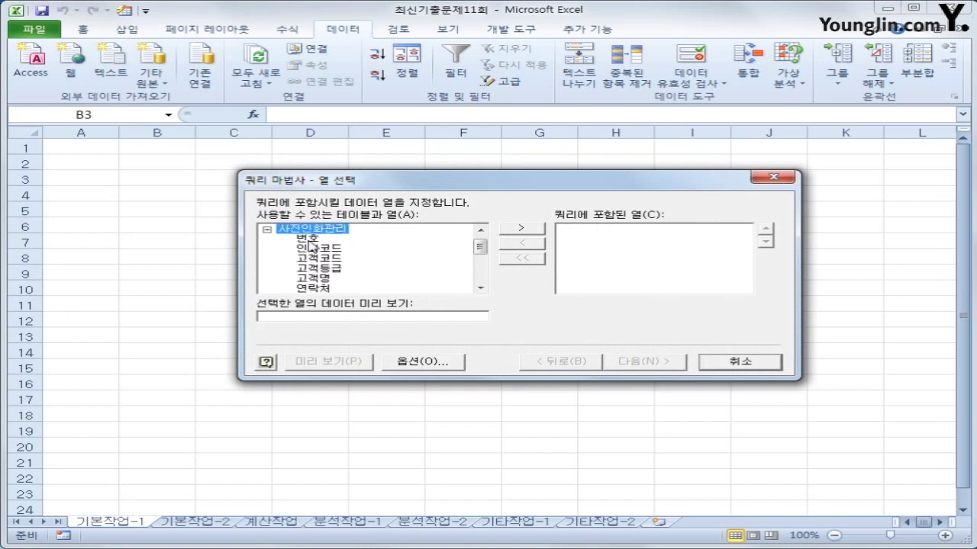
pyautogui.moveTo(480, 248); pyautogui.dragTo(481, 272)
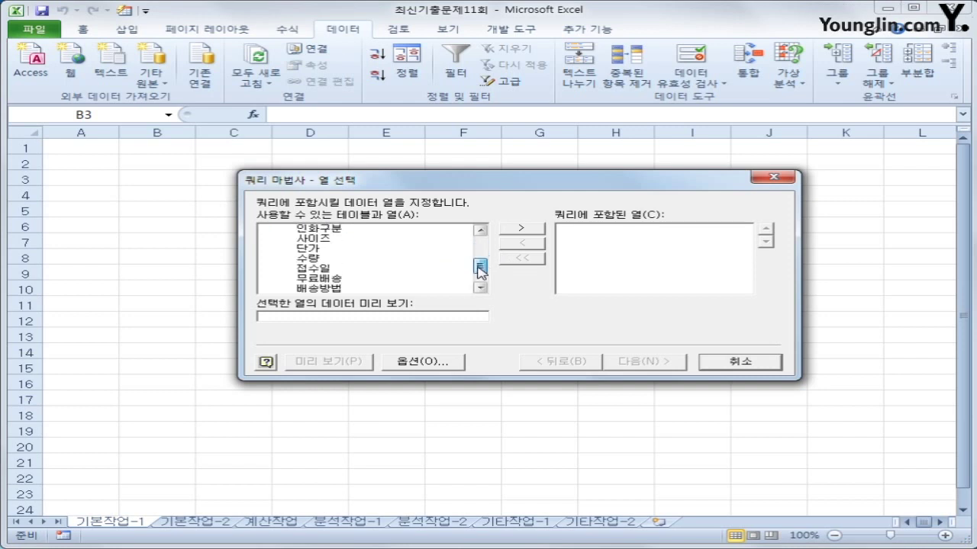
pyautogui.doubleClick(313, 268)
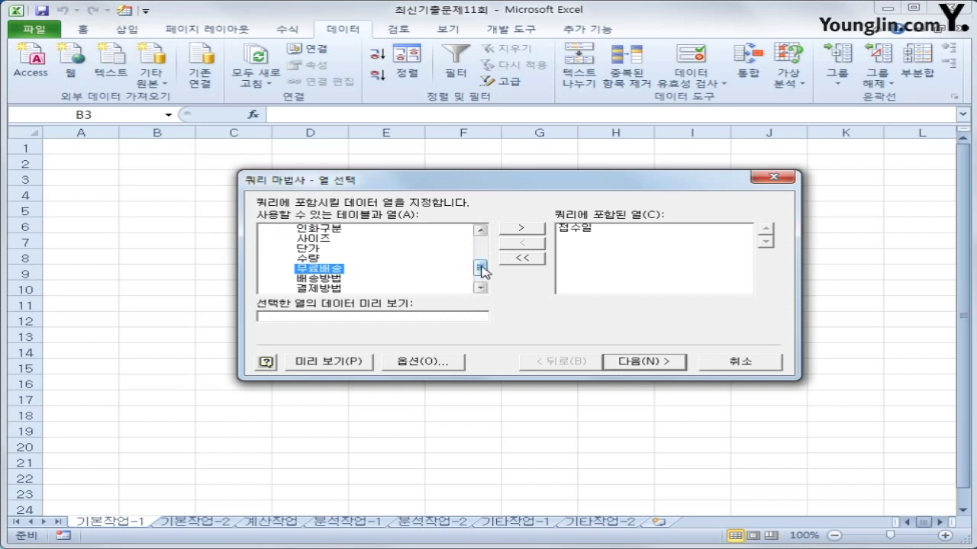
pyautogui.moveTo(480, 267); pyautogui.dragTo(481, 252)
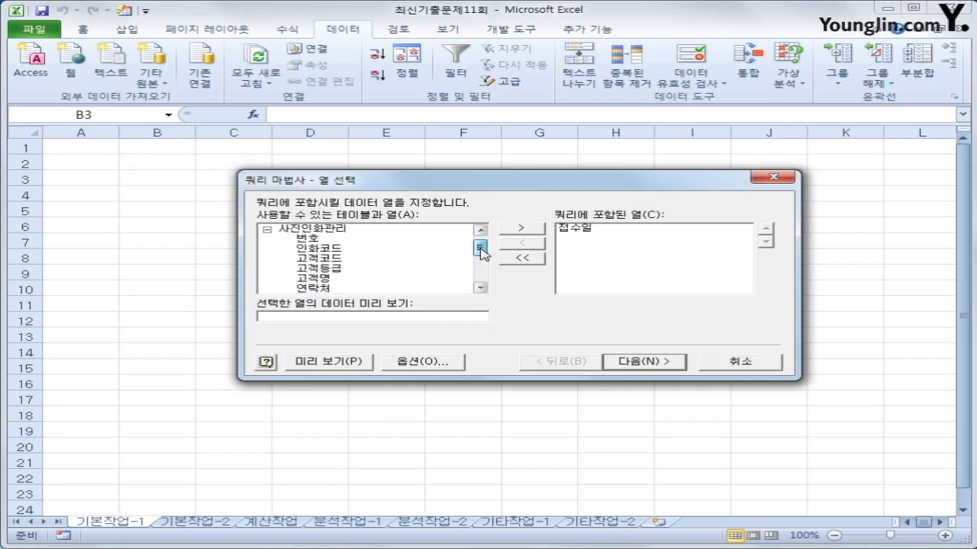
pyautogui.doubleClick(338, 250)
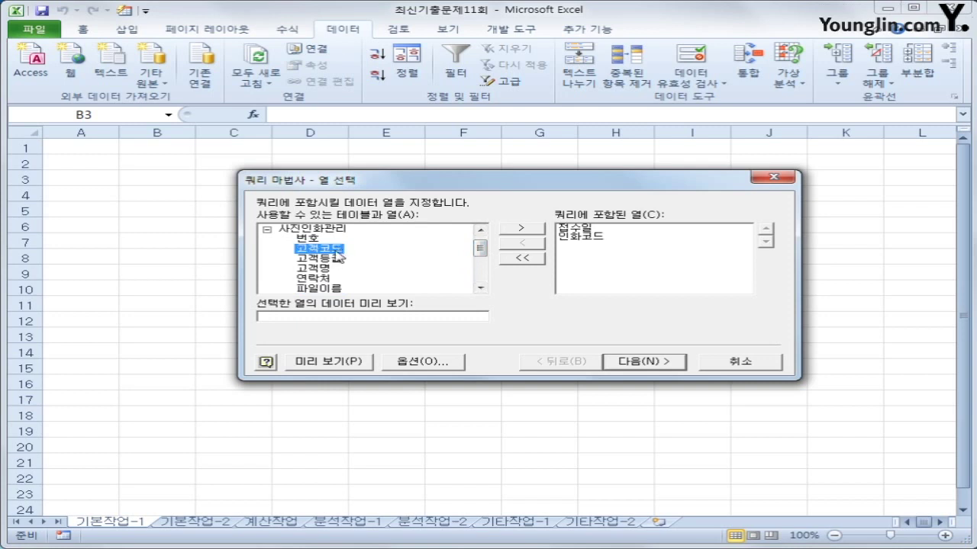
pyautogui.doubleClick(323, 268)
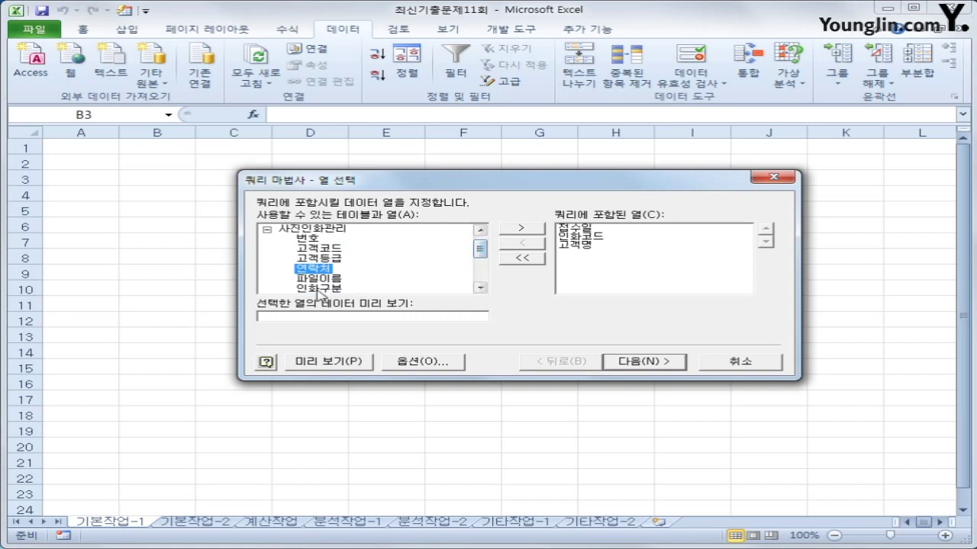
# Add the 인화구분, 사이즈, 단가, 수량 and 결제금액 columns to the query and proceed to data filtering.
pyautogui.doubleClick(319, 289)
pyautogui.doubleClick(318, 289)
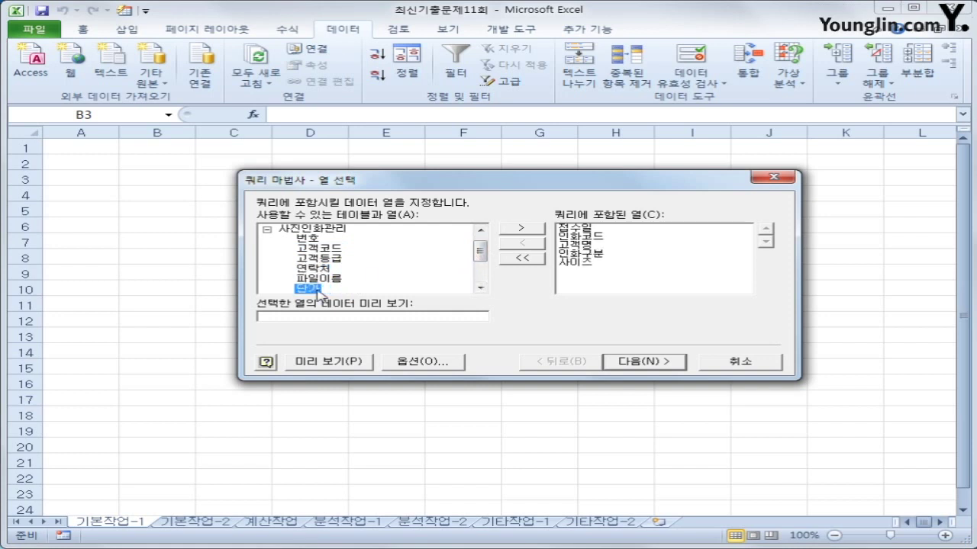
pyautogui.doubleClick(319, 290)
pyautogui.doubleClick(319, 289)
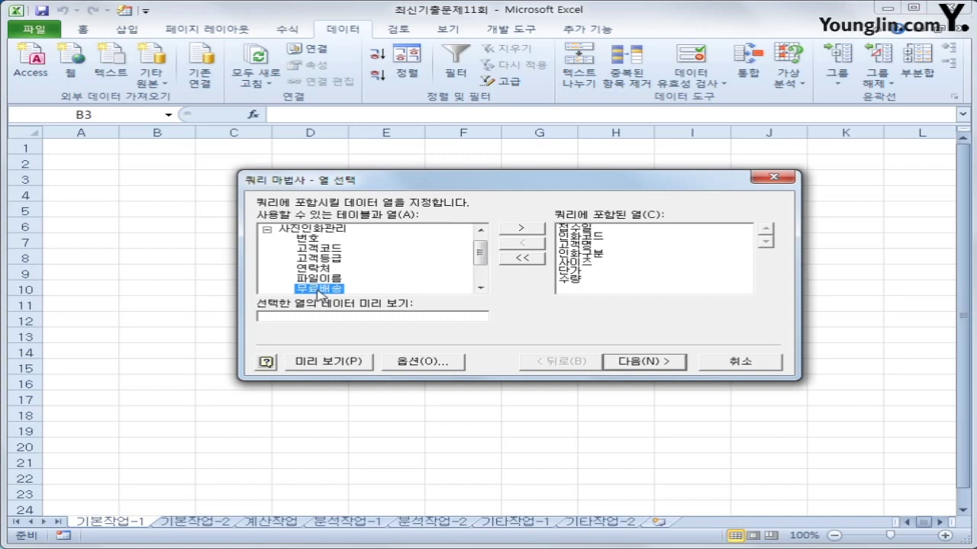
pyautogui.scroll(-1, 480, 261)
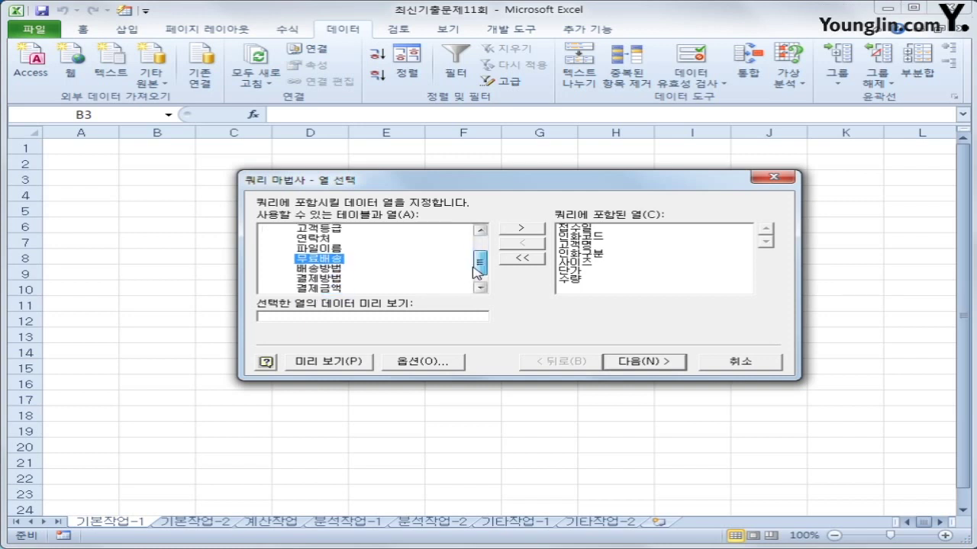
pyautogui.doubleClick(338, 289)
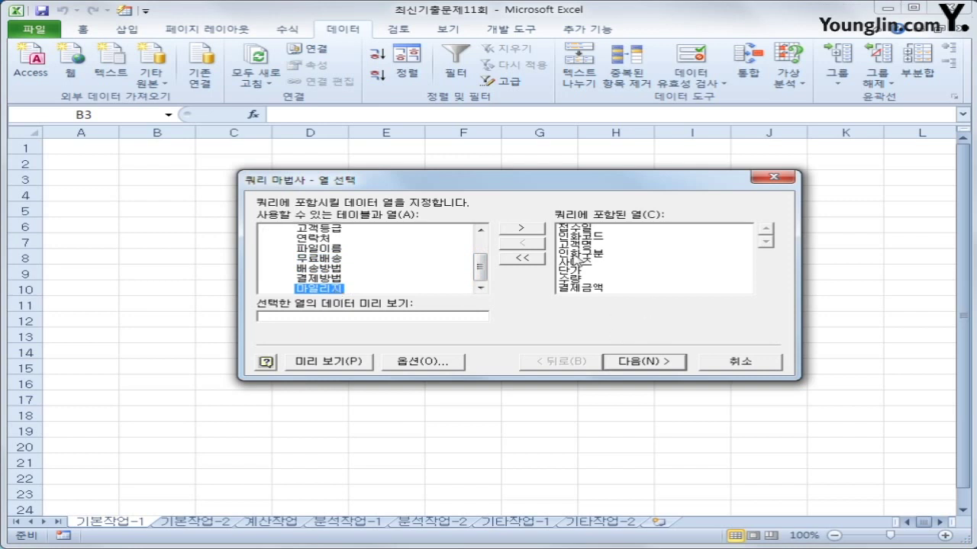
pyautogui.click(646, 362)
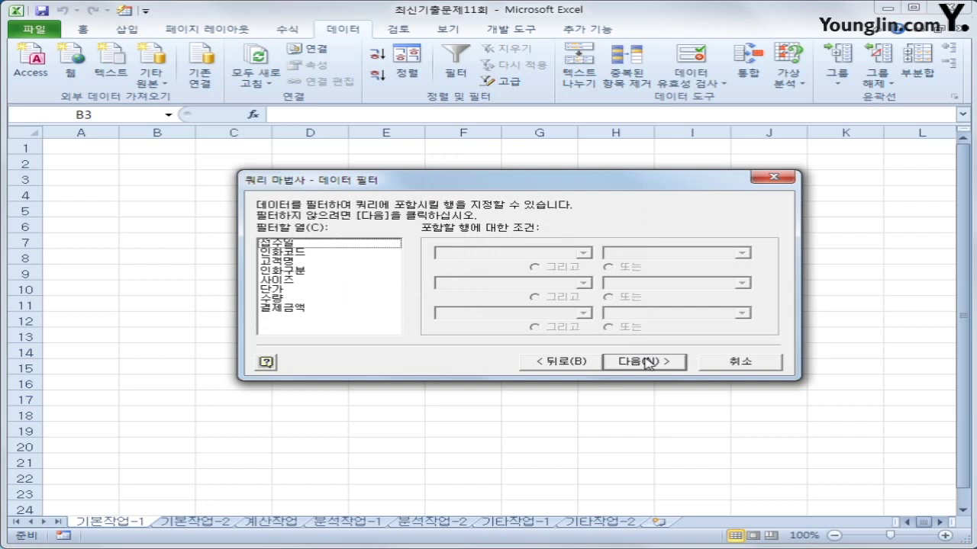
# Filter the query so that 접수일 is greater than or equal to 2017-02-01.
pyautogui.click(339, 244)
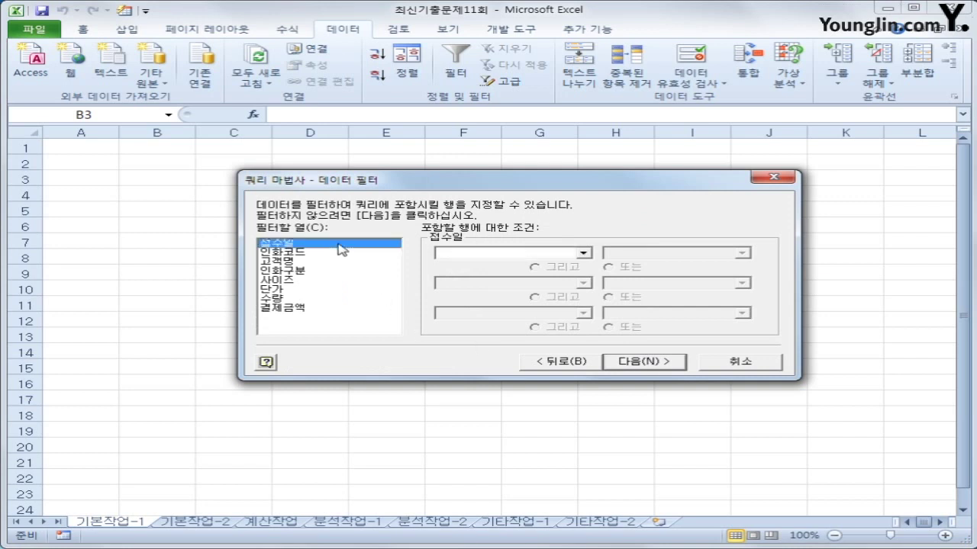
pyautogui.click(583, 252)
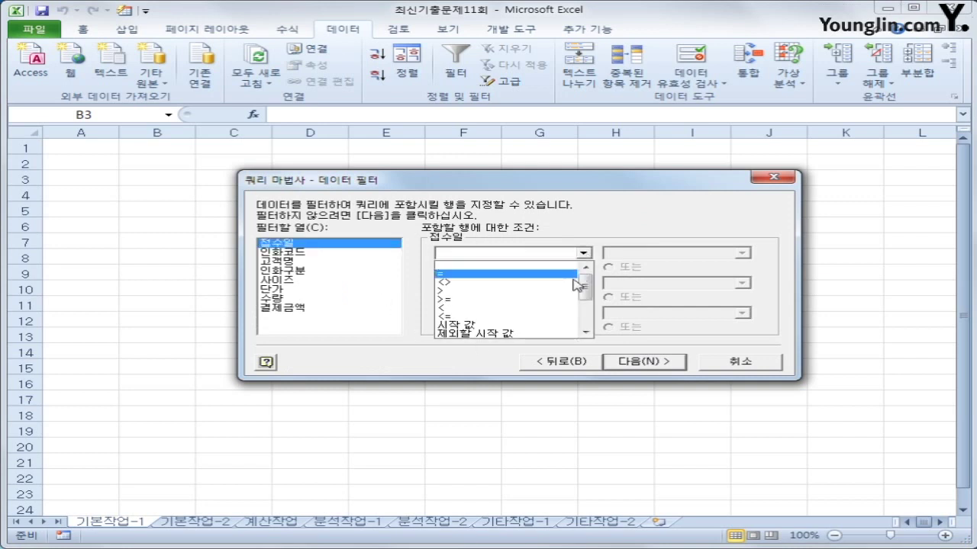
pyautogui.click(569, 300)
pyautogui.click(648, 252)
pyautogui.write('2')
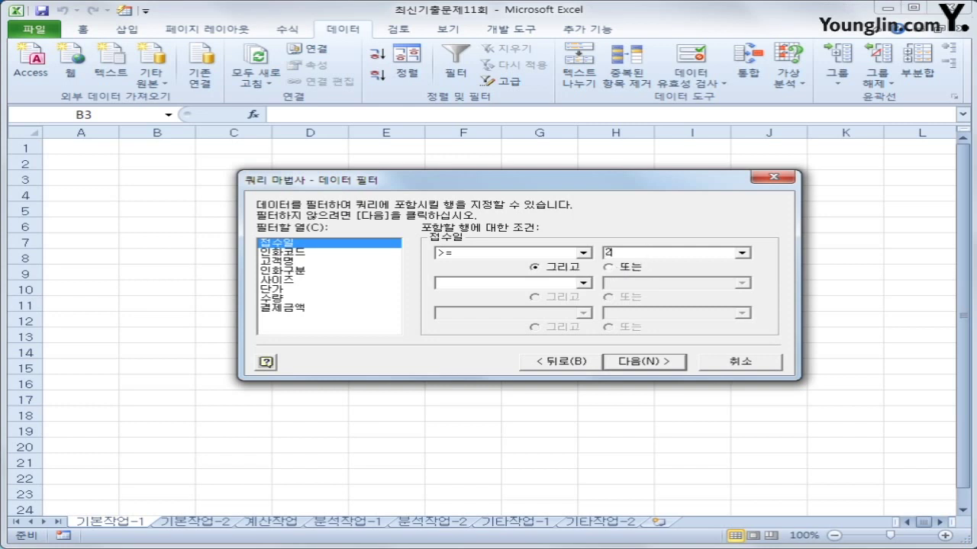
pyautogui.write('0117-02-01')
# Add a second 접수일 condition joined with 그리고, less than or equal to 2017-03-31.
pyautogui.click(583, 283)
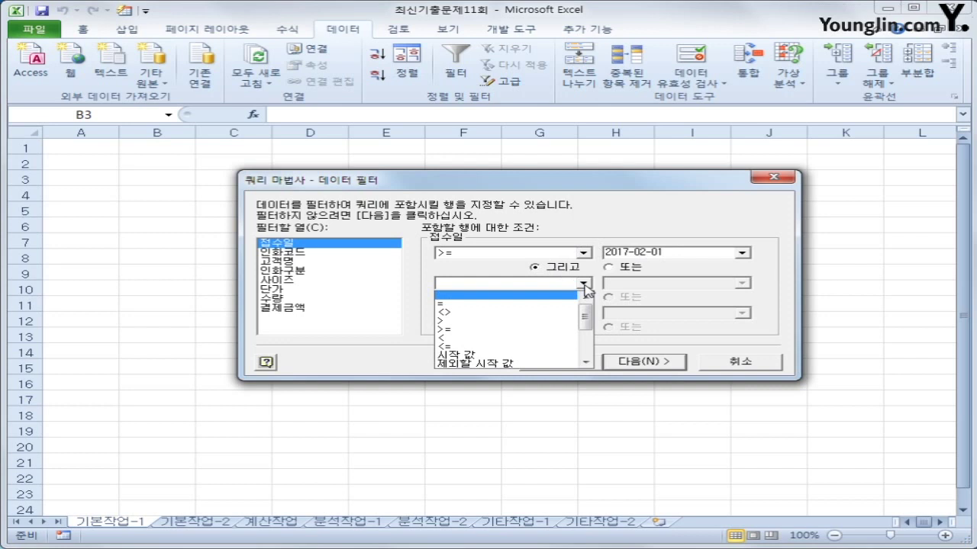
pyautogui.click(557, 346)
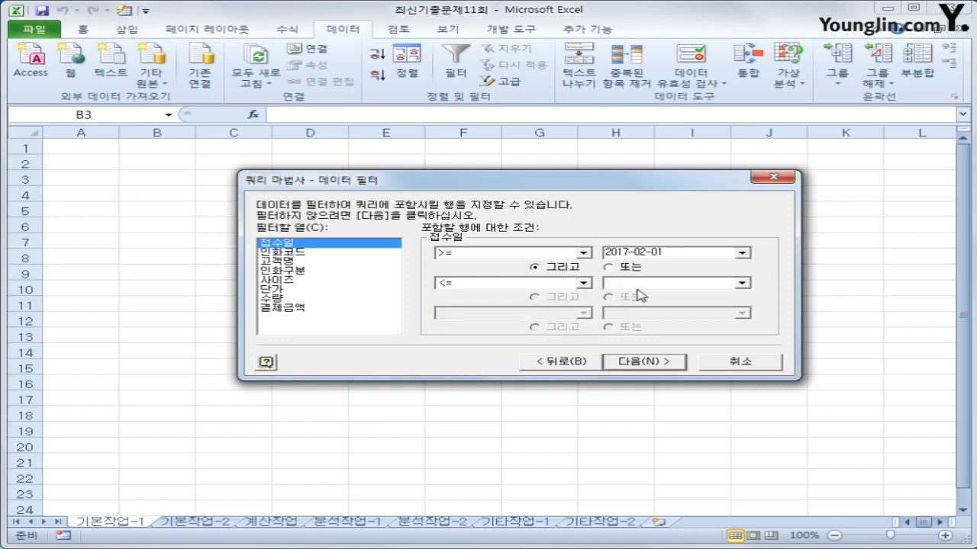
pyautogui.click(638, 286)
pyautogui.write('2017')
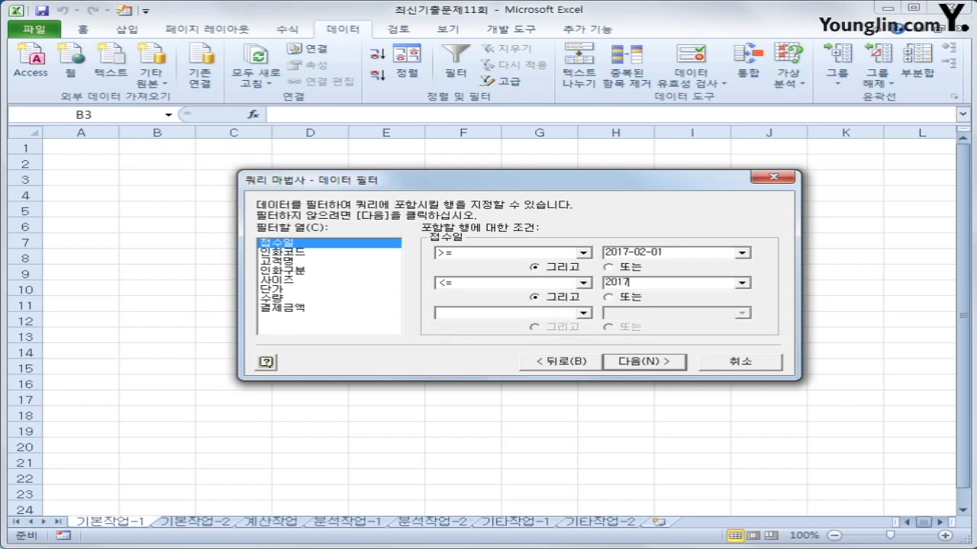
pyautogui.write('-03-31')
# Filter the query so that 단가 is greater than 1000 and proceed to the sort order.
pyautogui.click(323, 290)
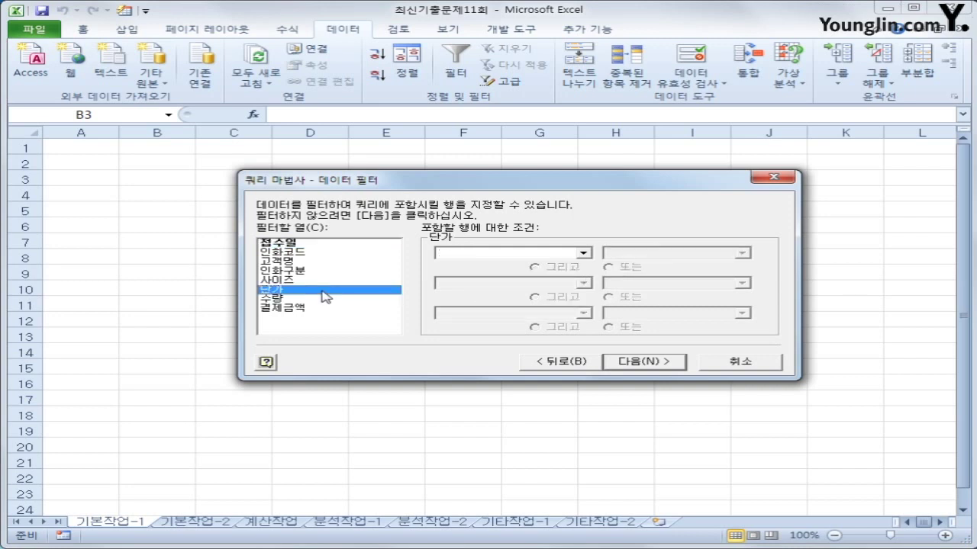
pyautogui.click(528, 254)
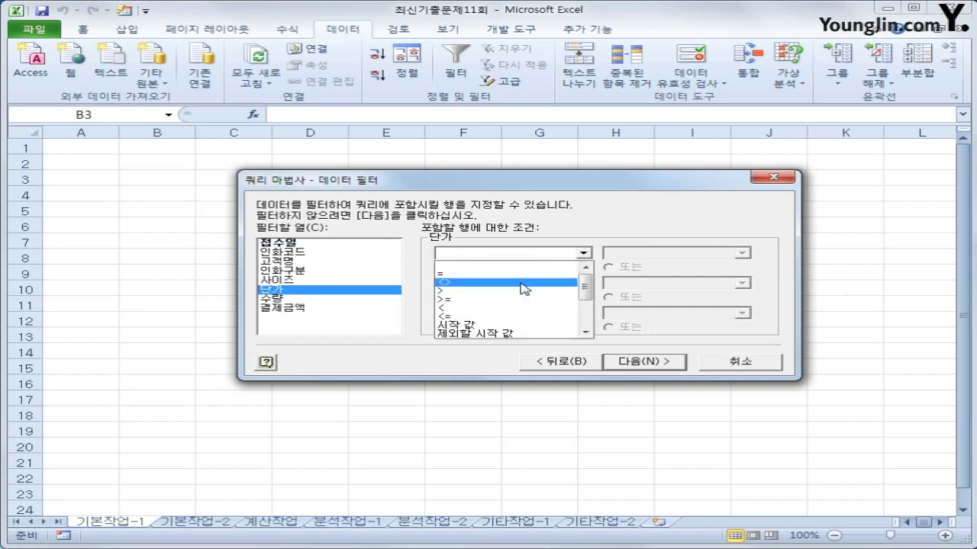
pyautogui.click(517, 298)
pyautogui.write('1000')
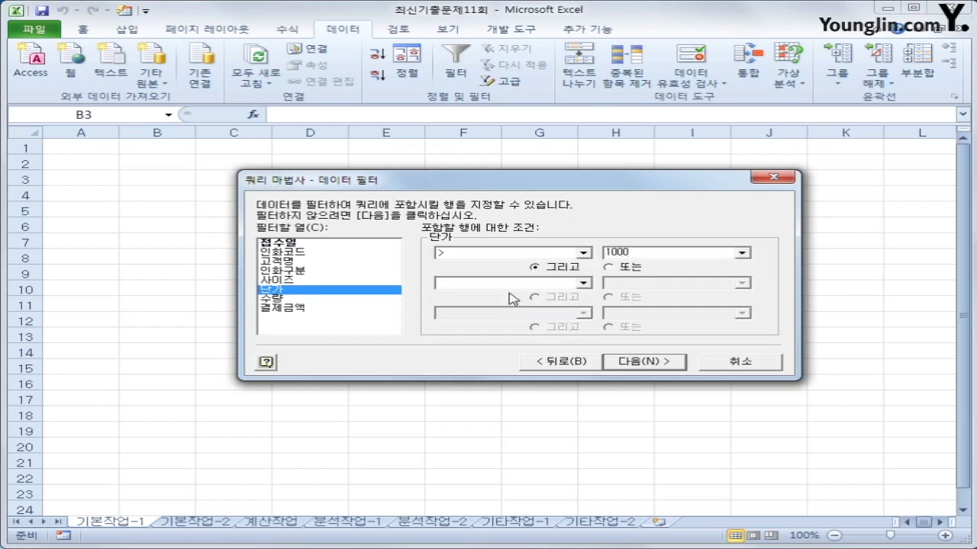
pyautogui.click(669, 363)
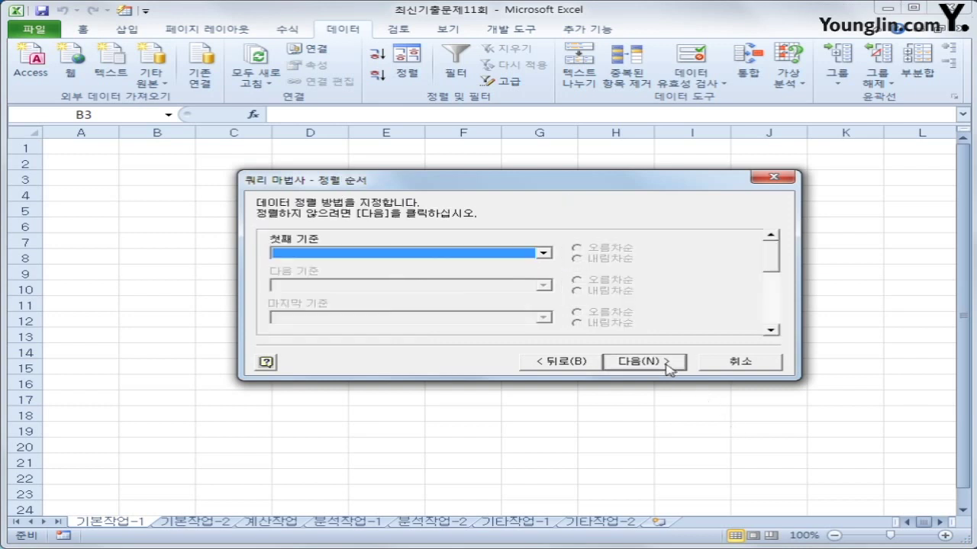
# Sort the query by 접수일 in ascending order and then by 수량 in descending order.
pyautogui.click(395, 255)
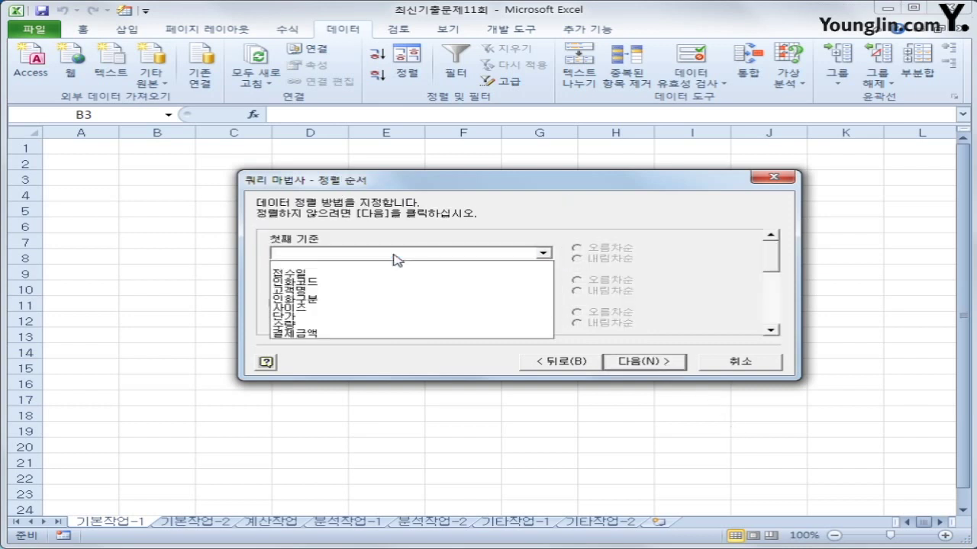
pyautogui.click(392, 274)
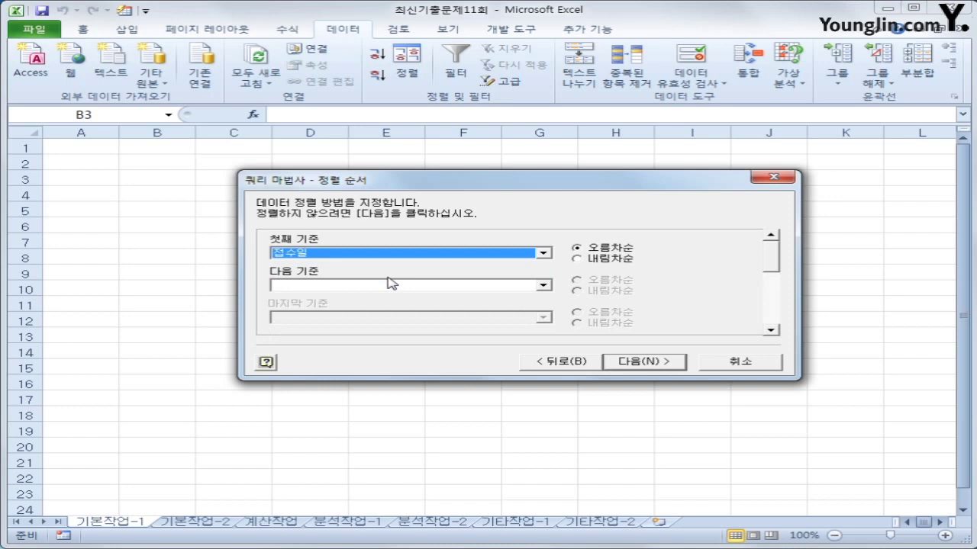
pyautogui.click(535, 288)
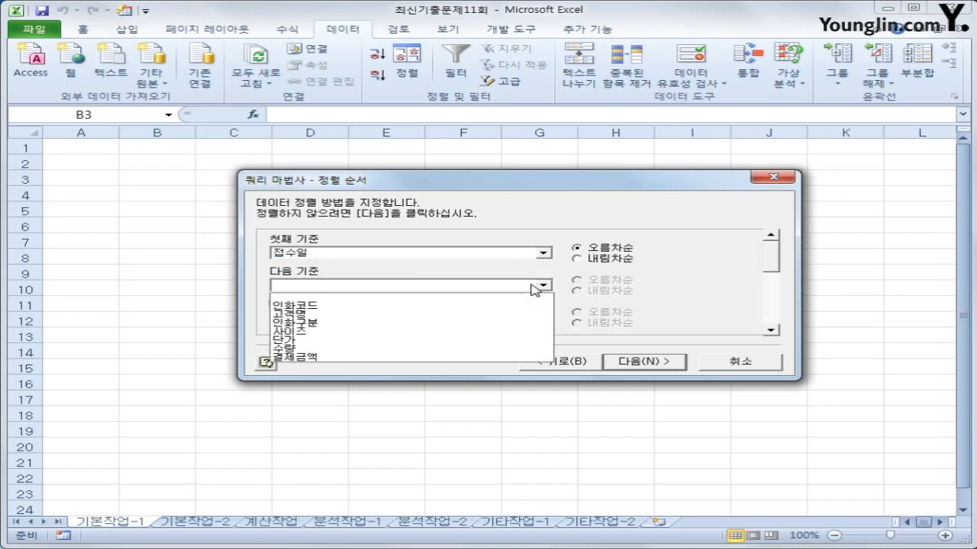
pyautogui.click(500, 349)
pyautogui.click(619, 291)
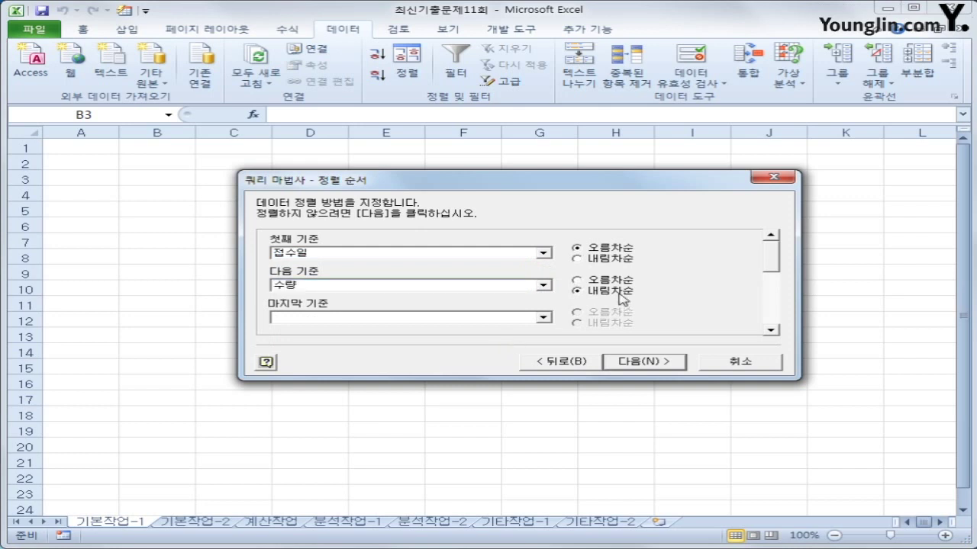
# Finish the query and return its data to the existing worksheet as a table starting at $B$3.
pyautogui.click(647, 370)
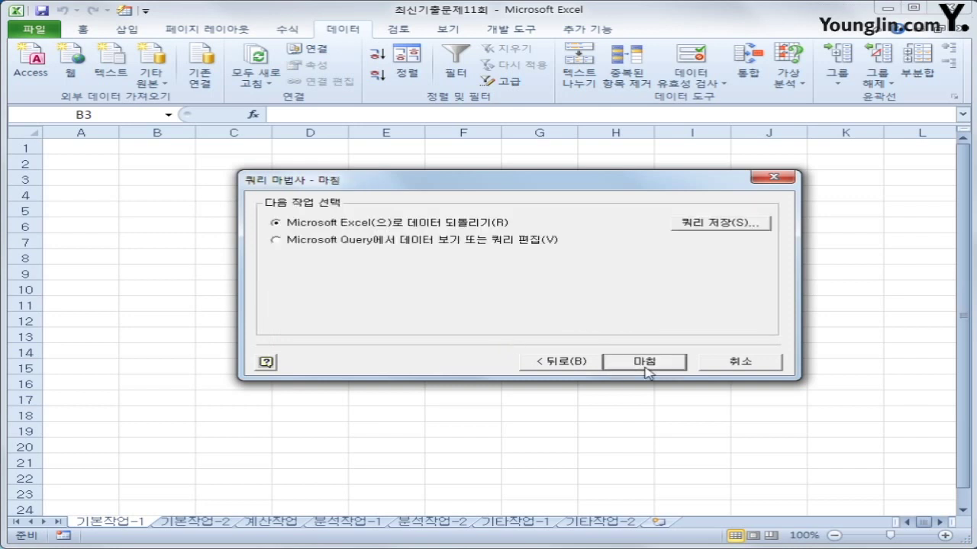
pyautogui.click(645, 362)
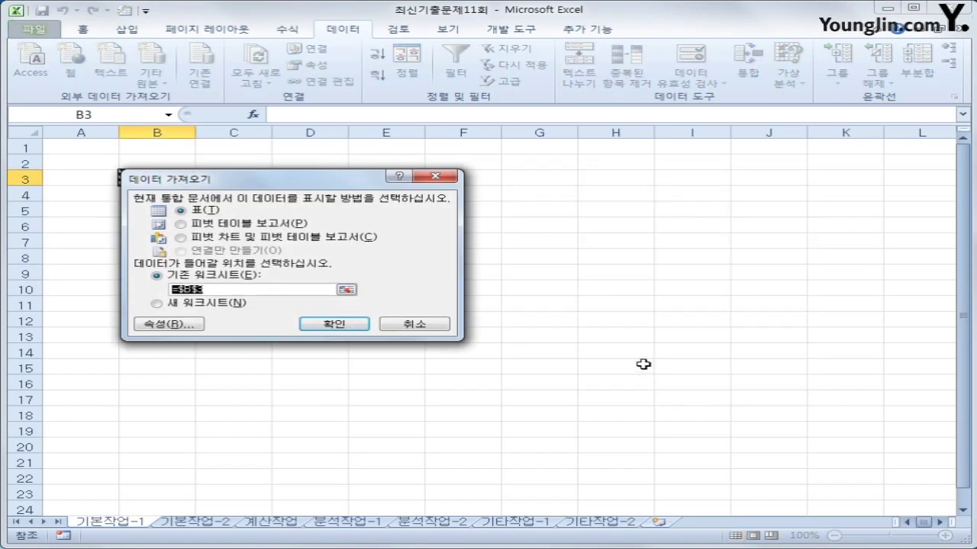
pyautogui.click(344, 326)
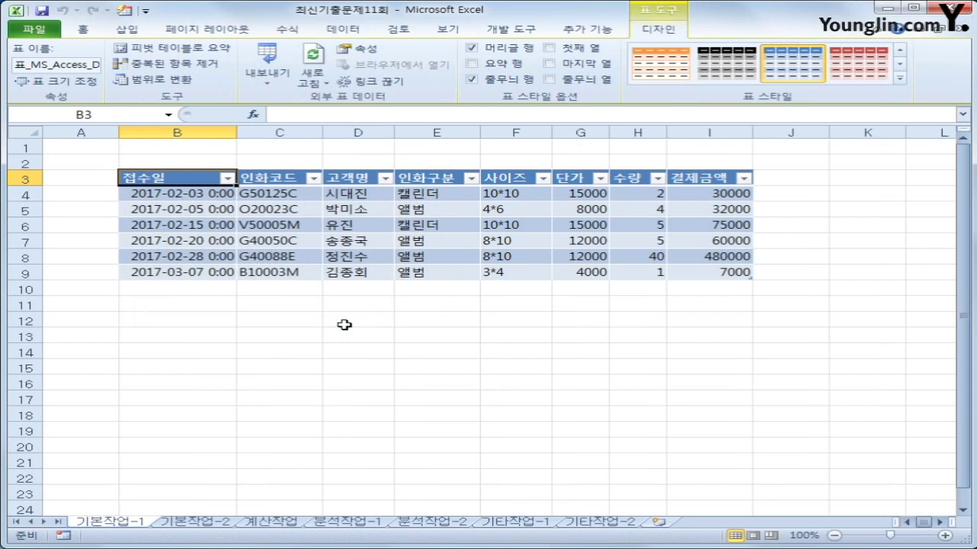
# On the 기본작업-2 sheet, copy the 고객등급 header with the Orange and Blue values from C5 and C6 to B25.
pyautogui.click(226, 528)
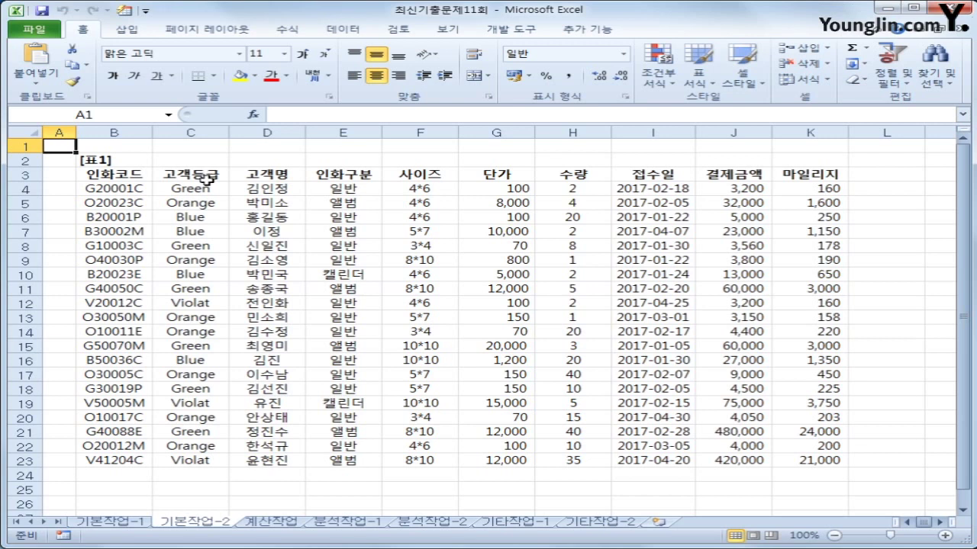
pyautogui.click(207, 177)
pyautogui.keyDown('ctrl'); pyautogui.click(217, 202); pyautogui.keyUp('ctrl')
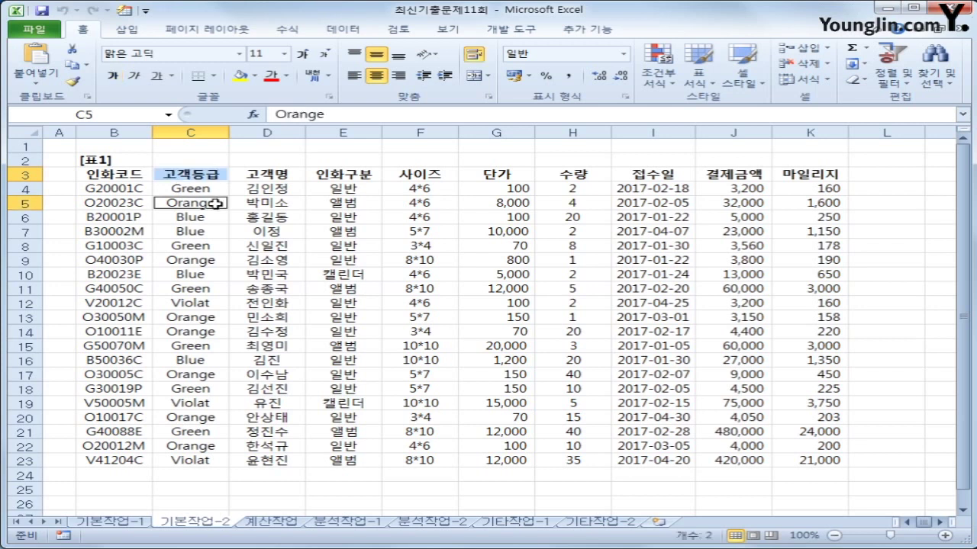
pyautogui.keyDown('ctrl'); pyautogui.click(216, 217); pyautogui.keyUp('ctrl')
pyautogui.hotkey('ctrl', 'c')
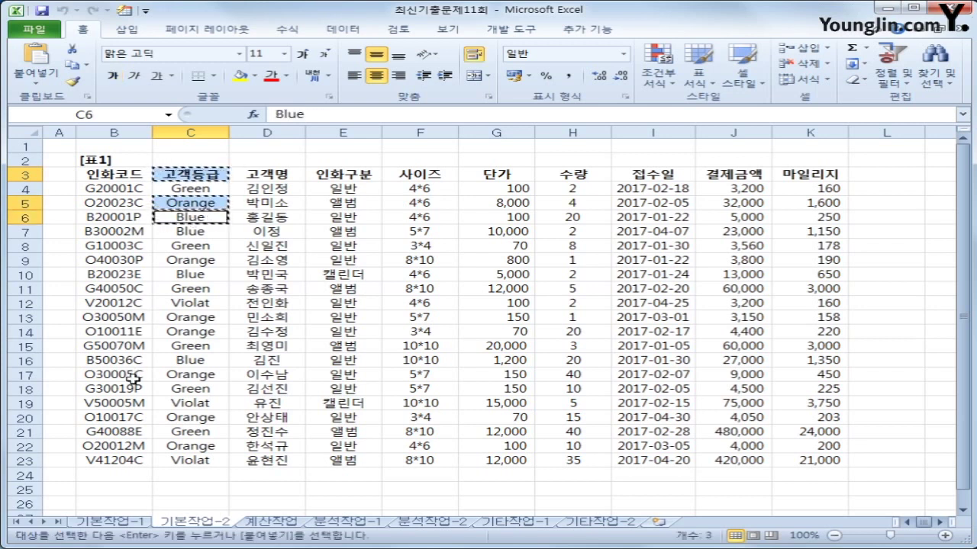
pyautogui.scroll(-1, 130, 381)
pyautogui.click(109, 448)
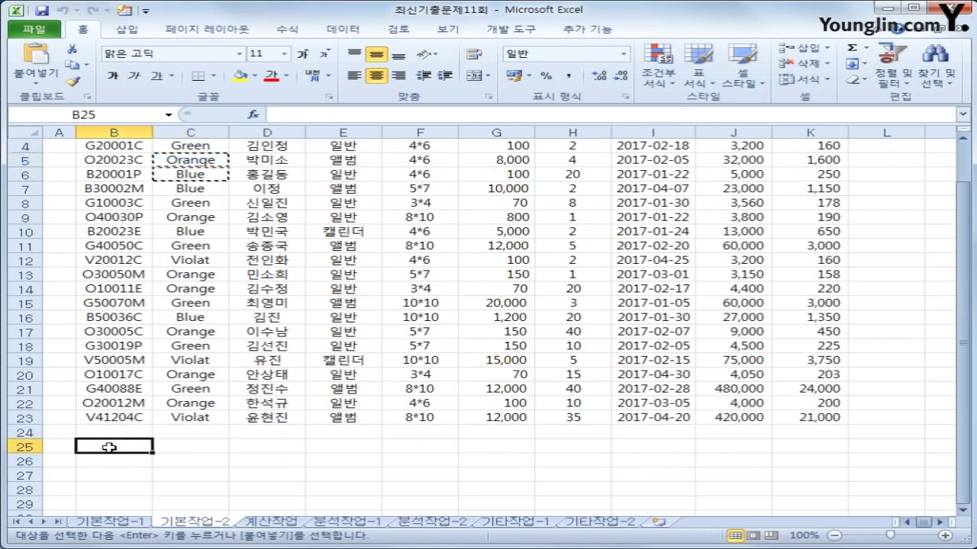
pyautogui.hotkey('ctrl', 'v')
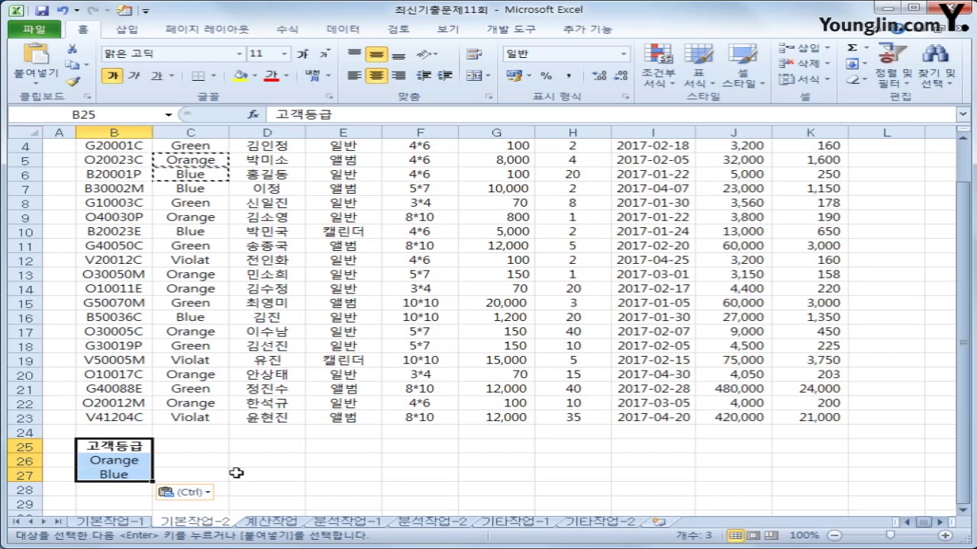
# Copy the 결제금액 header from J3 into C25 beside the 고객등급 criteria header.
pyautogui.scroll(1, 236, 473)
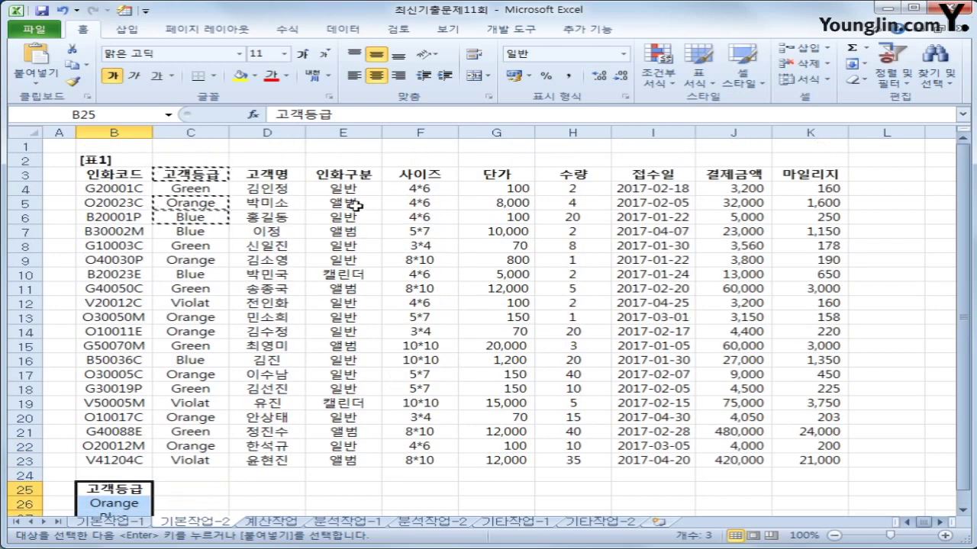
pyautogui.click(703, 174)
pyautogui.scroll(-3, 302, 391)
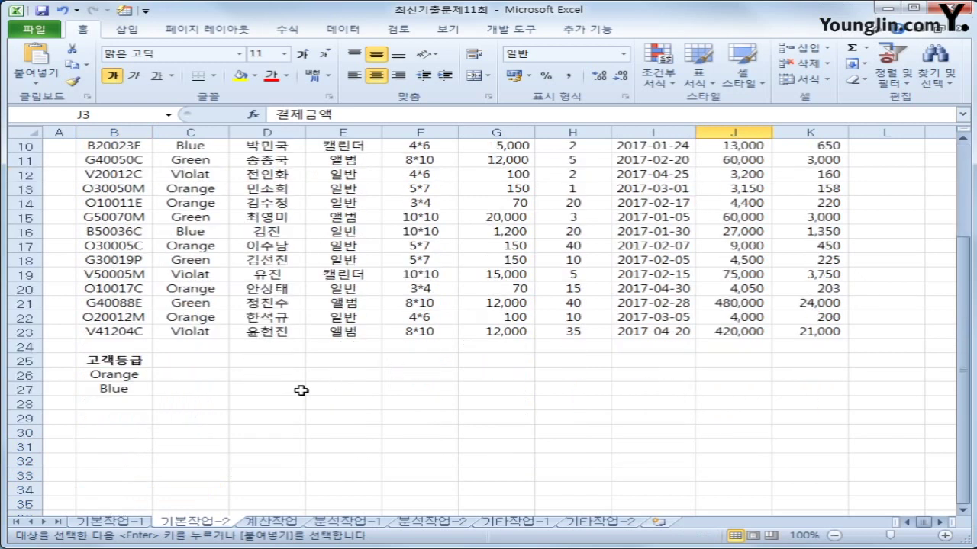
pyautogui.click(211, 361)
pyautogui.hotkey('ctrl', 'v')
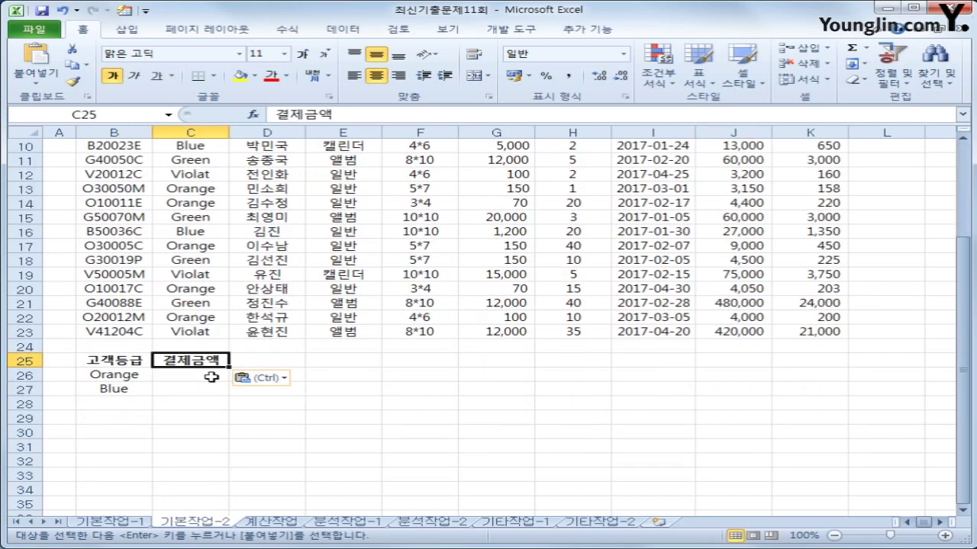
# Enter the condition >=10000 under 결제금액 in both C26 and C27.
pyautogui.click(212, 376)
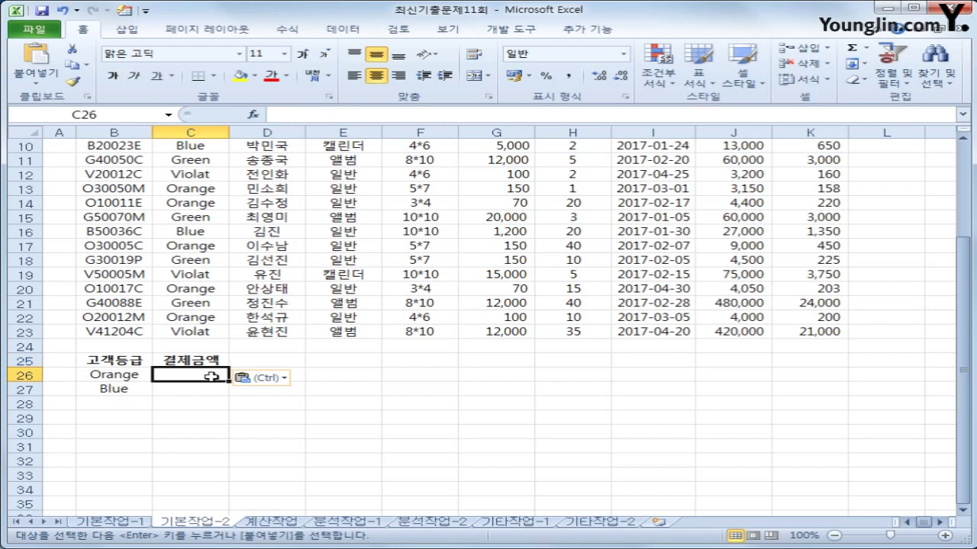
pyautogui.write('>=')
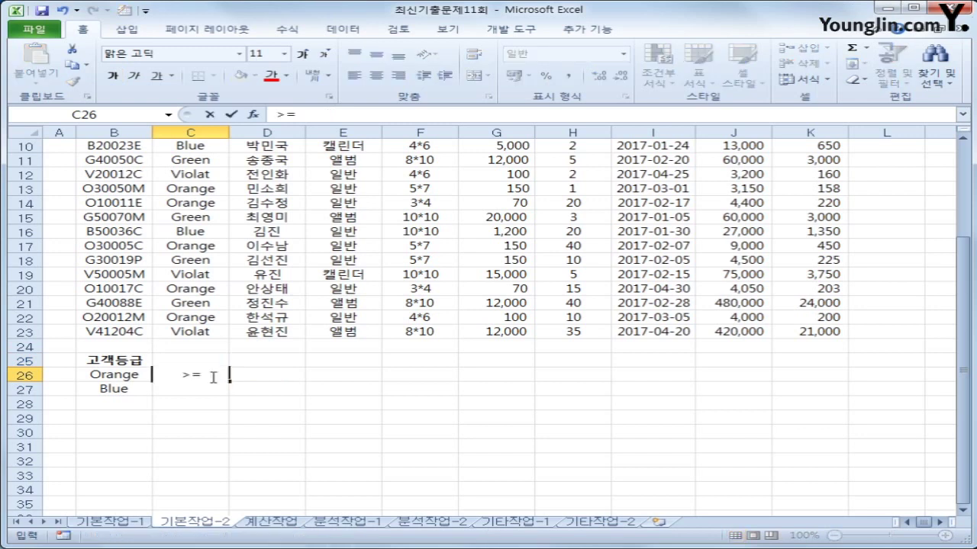
pyautogui.write('10000')
pyautogui.press('Return')
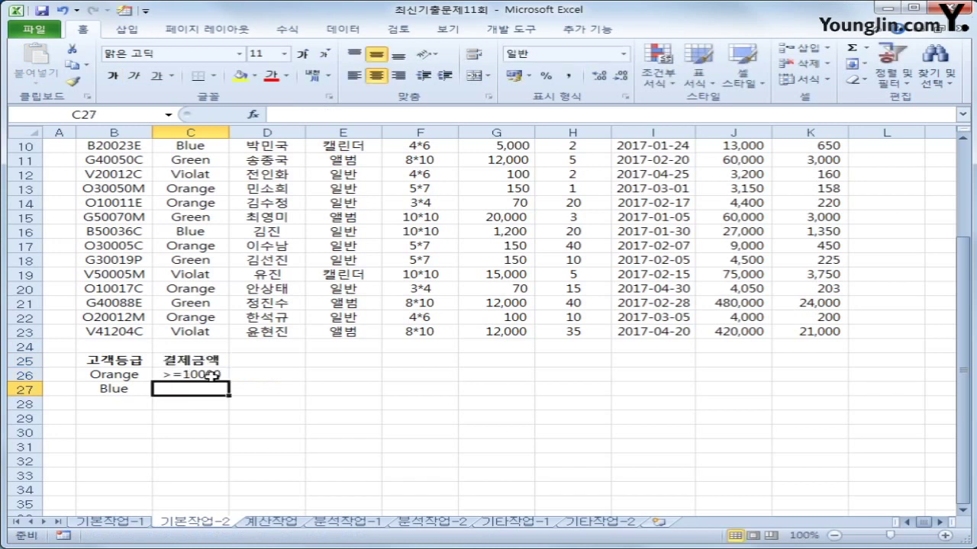
pyautogui.write('>=')
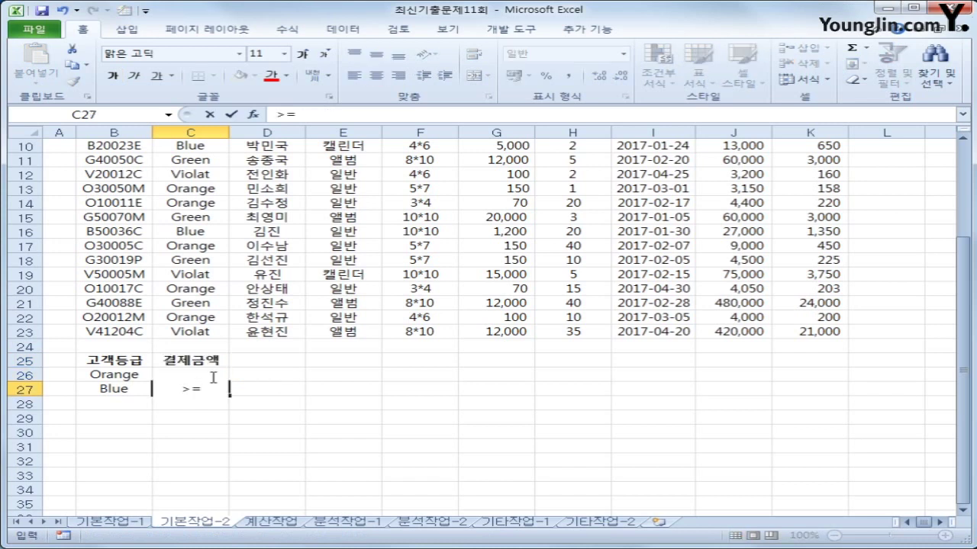
pyautogui.write('10000')
pyautogui.press('Return')
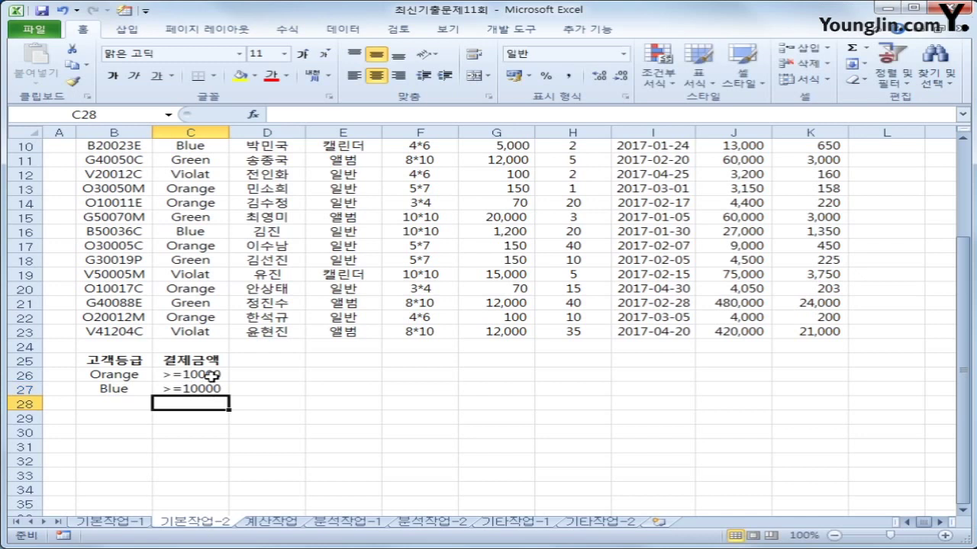
pyautogui.moveTo(132, 374); pyautogui.dragTo(192, 377)
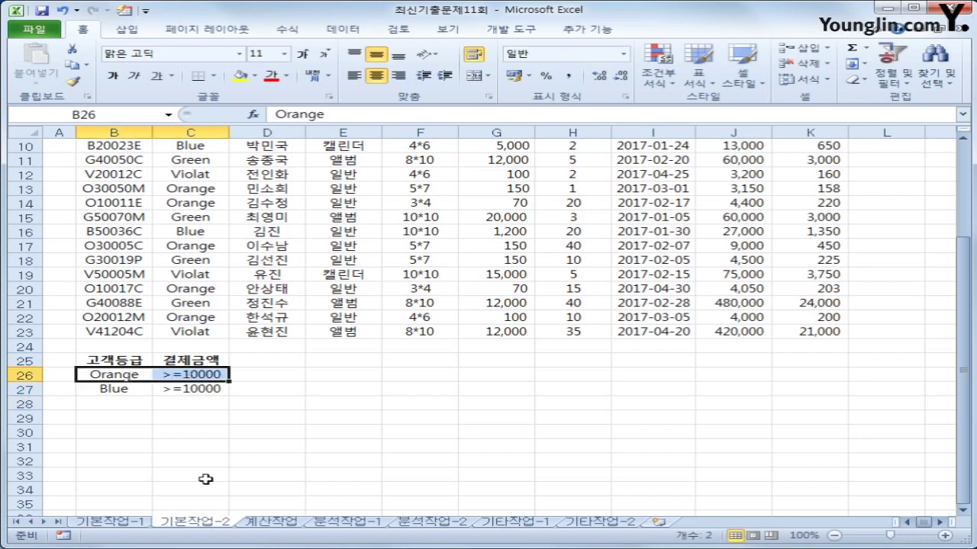
pyautogui.moveTo(139, 391); pyautogui.dragTo(203, 390)
pyautogui.click(324, 445)
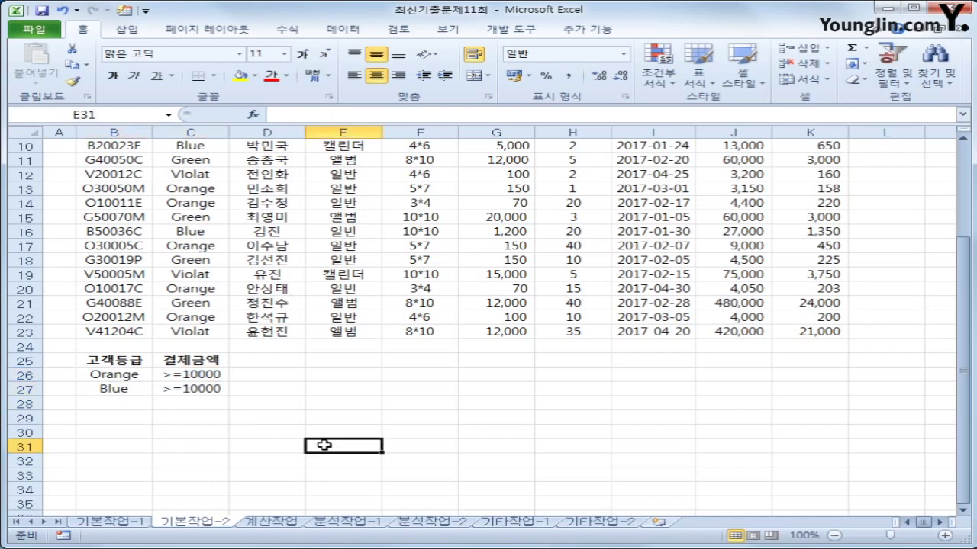
# Copy the 인화코드, 고객명, 접수일 and 결제금액 headers from row 3 of the table to B30.
pyautogui.scroll(3, 324, 445)
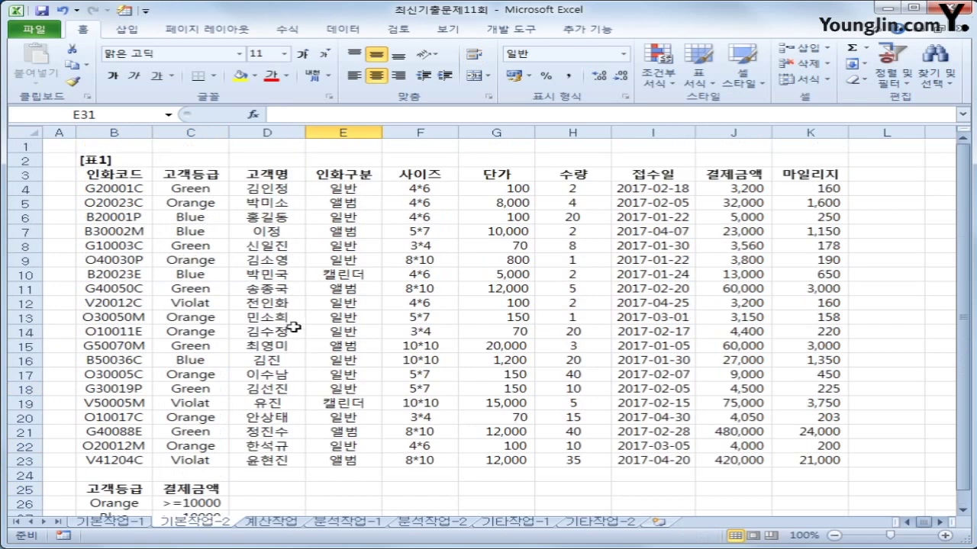
pyautogui.click(138, 174)
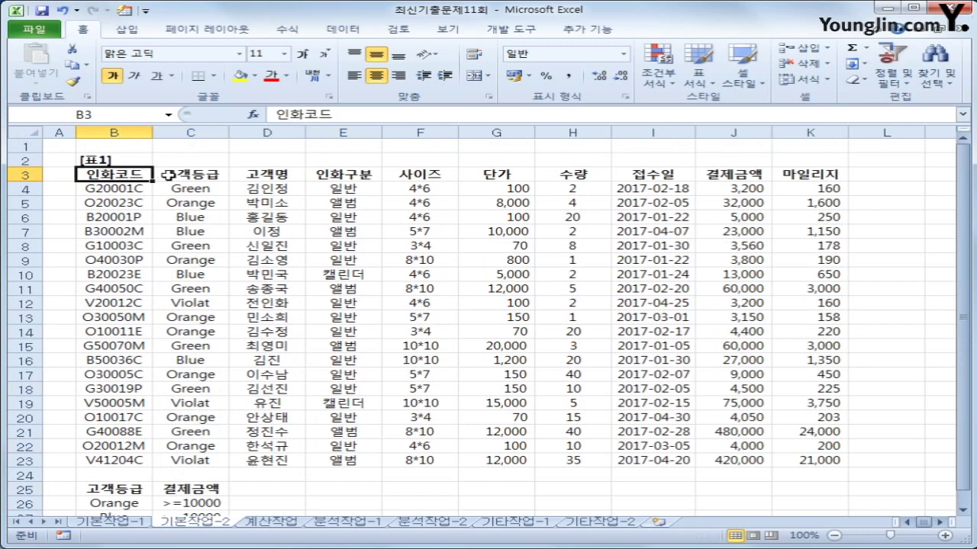
pyautogui.keyDown('ctrl'); pyautogui.click(252, 175); pyautogui.keyUp('ctrl')
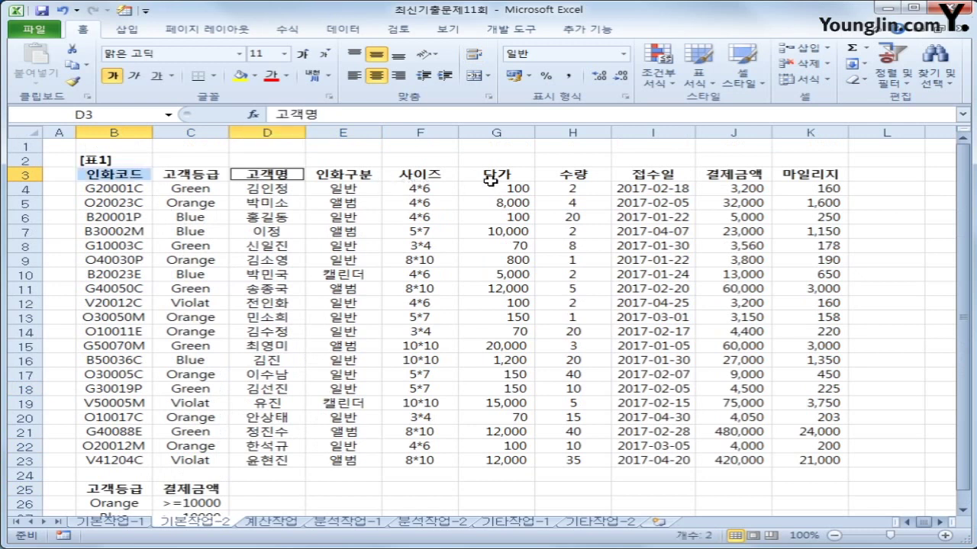
pyautogui.keyDown('ctrl'); pyautogui.click(654, 175); pyautogui.keyUp('ctrl')
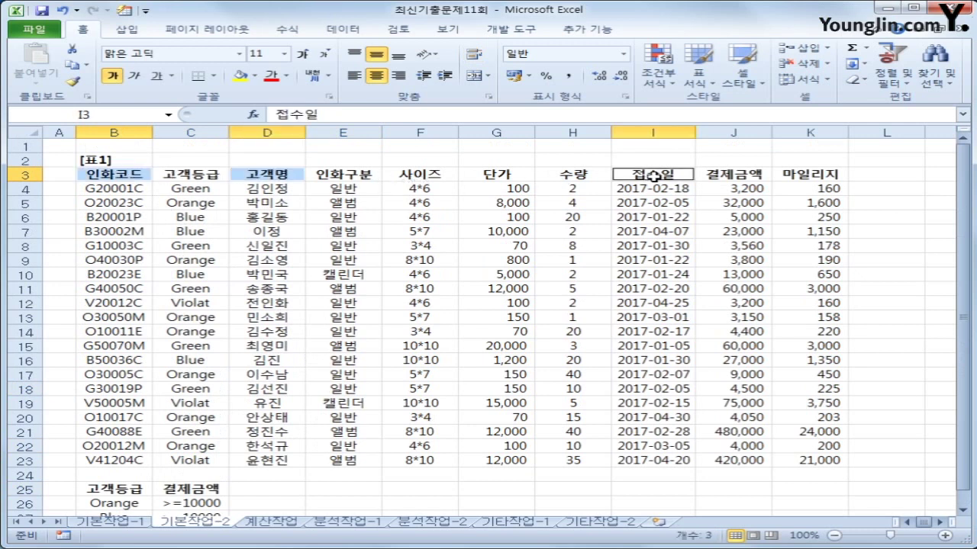
pyautogui.keyDown('ctrl'); pyautogui.click(750, 174); pyautogui.keyUp('ctrl')
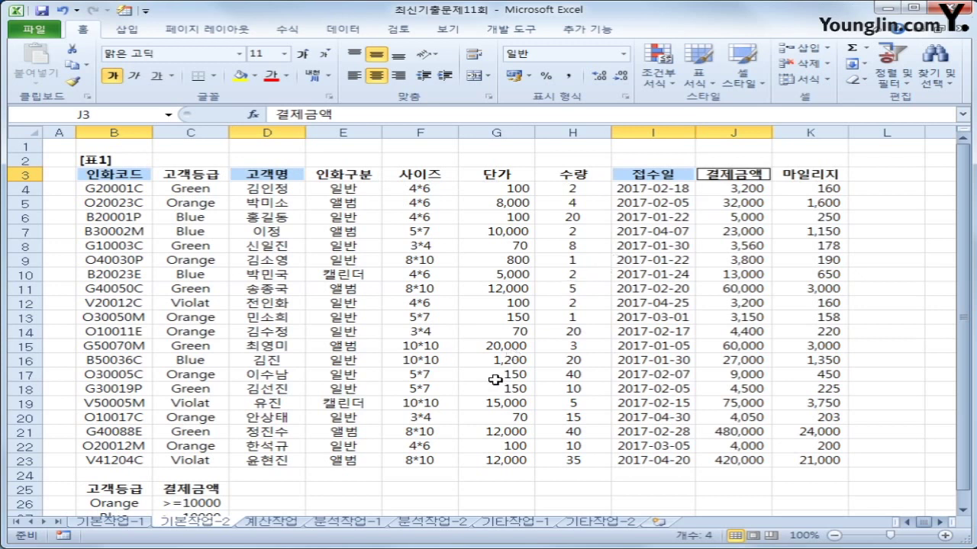
pyautogui.hotkey('ctrl', 'c')
pyautogui.scroll(-3, 492, 379)
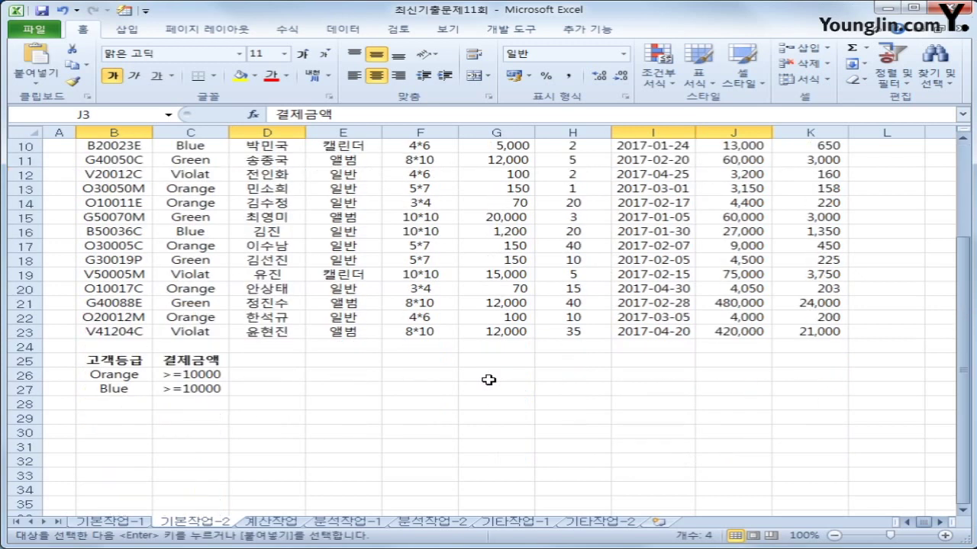
pyautogui.click(110, 432)
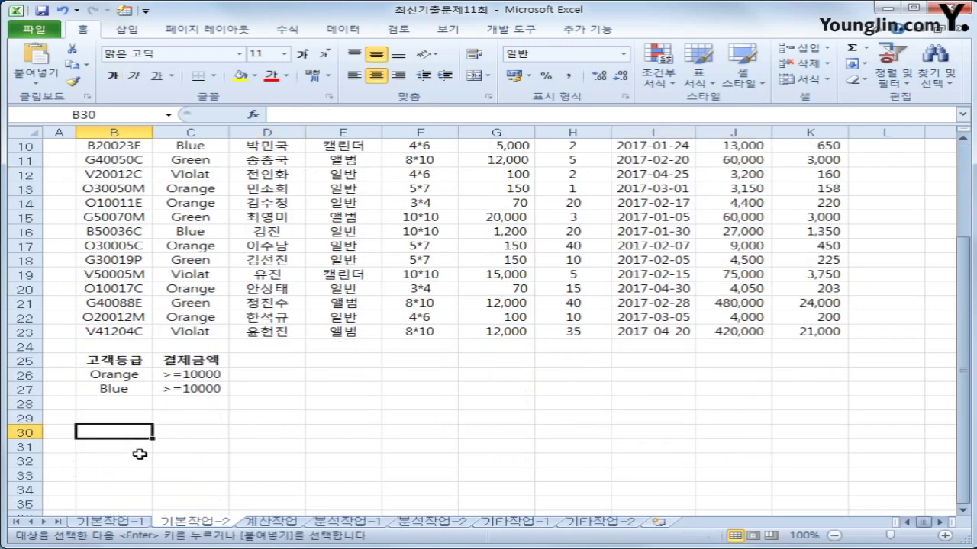
pyautogui.hotkey('ctrl', 'v')
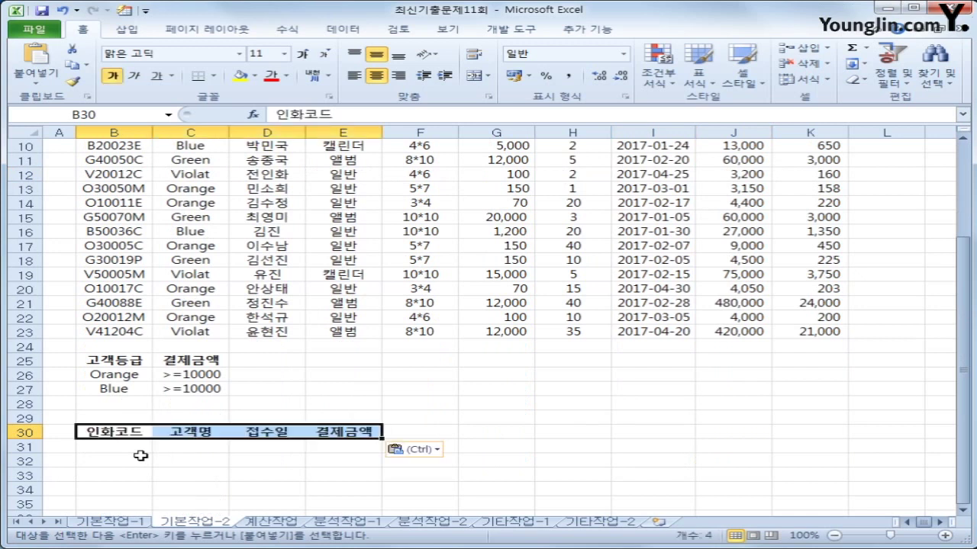
# Start an advanced filter on the table range $B$3:$K$23 with $B$25:$C$27 as the criteria range.
pyautogui.scroll(3, 140, 455)
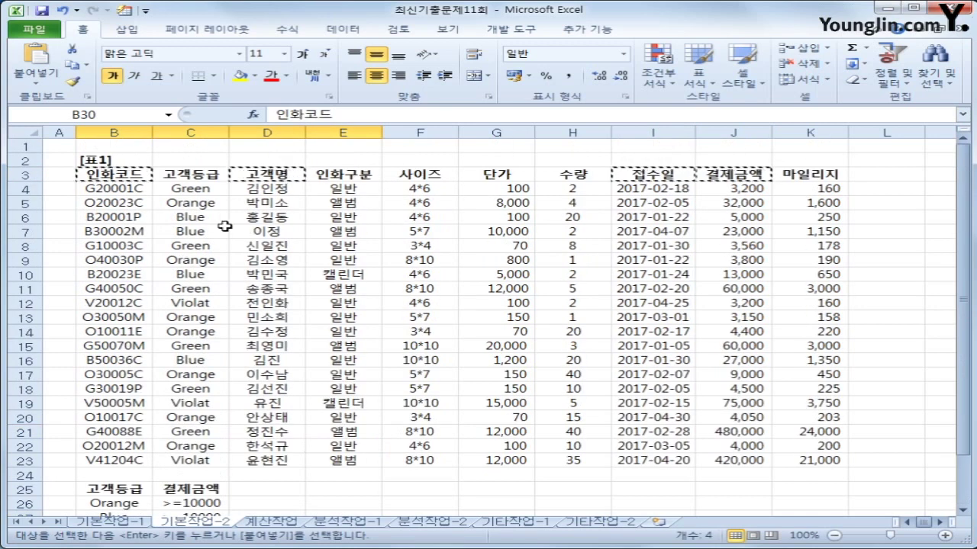
pyautogui.click(199, 217)
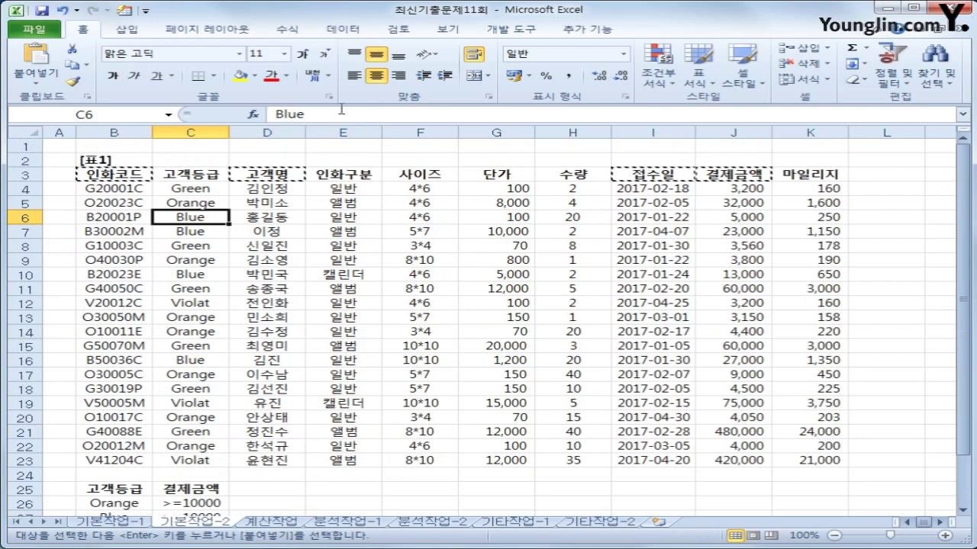
pyautogui.click(347, 31)
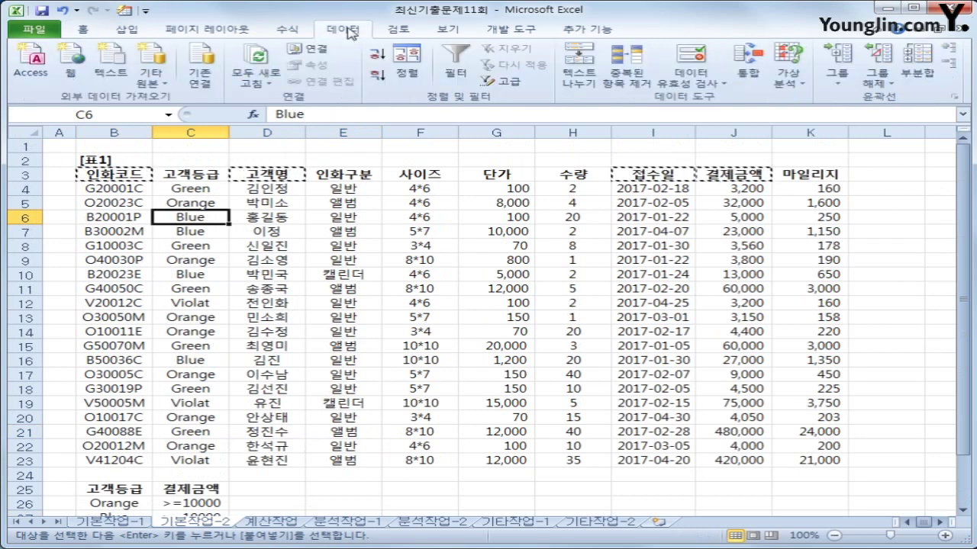
pyautogui.click(504, 89)
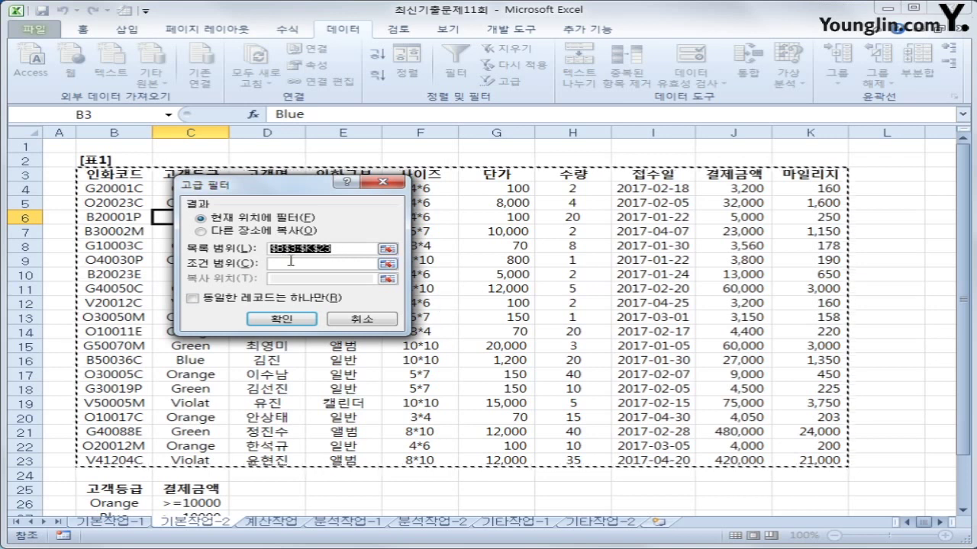
pyautogui.click(294, 263)
pyautogui.scroll(-1, 181, 437)
pyautogui.moveTo(114, 447); pyautogui.dragTo(186, 473)
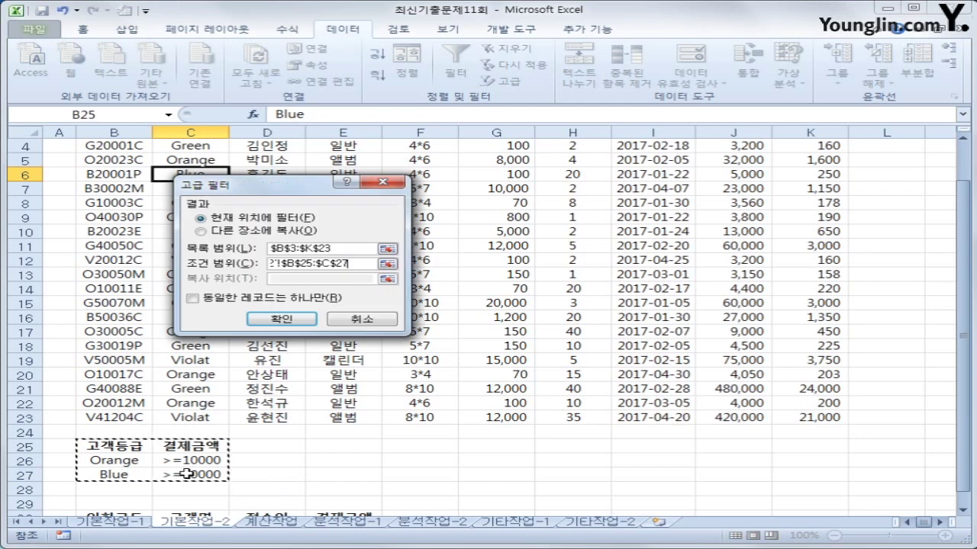
# Run the advanced filter with its results copied to $B$30:$E$30, and auto-fit column D to show the dates.
pyautogui.click(200, 230)
pyautogui.click(282, 280)
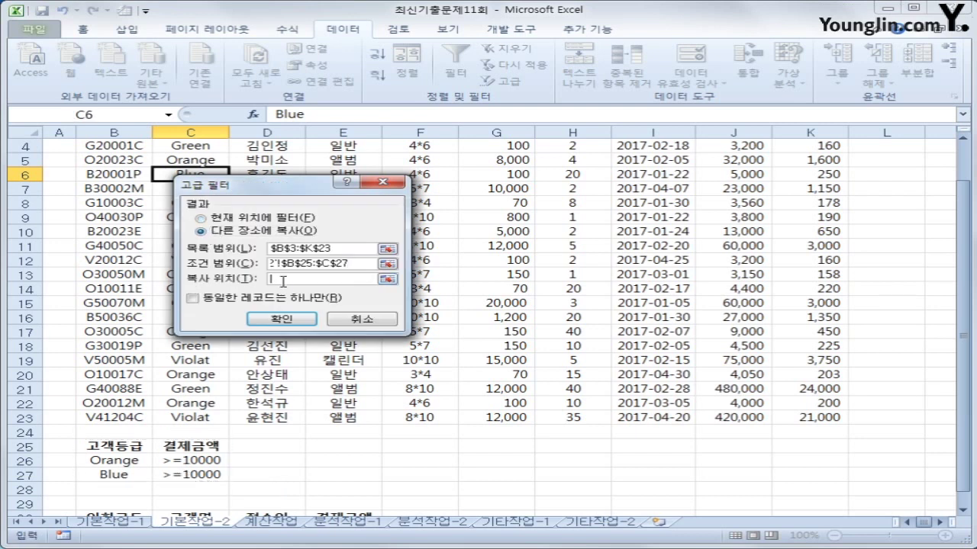
pyautogui.scroll(-2, 245, 357)
pyautogui.moveTo(127, 435); pyautogui.dragTo(337, 432)
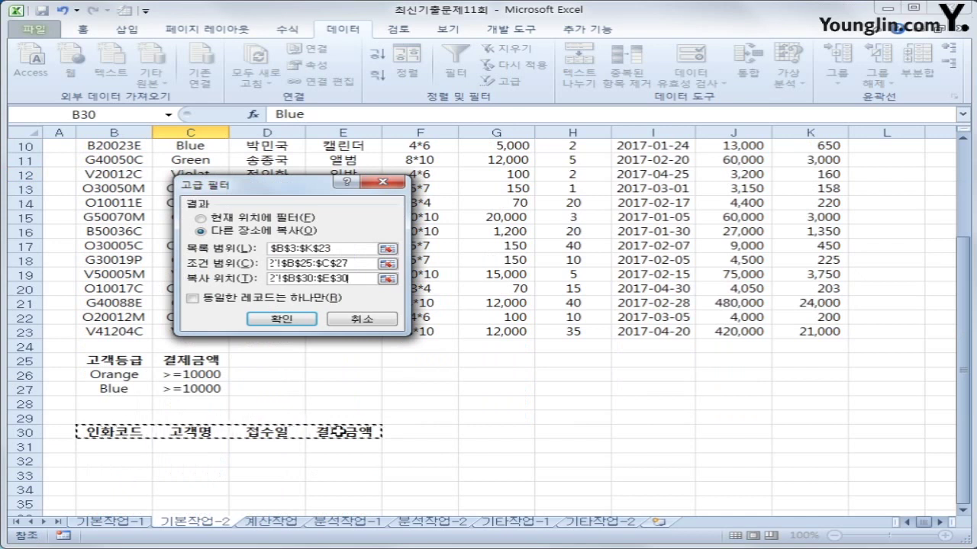
pyautogui.click(297, 321)
pyautogui.scroll(-3, 509, 414)
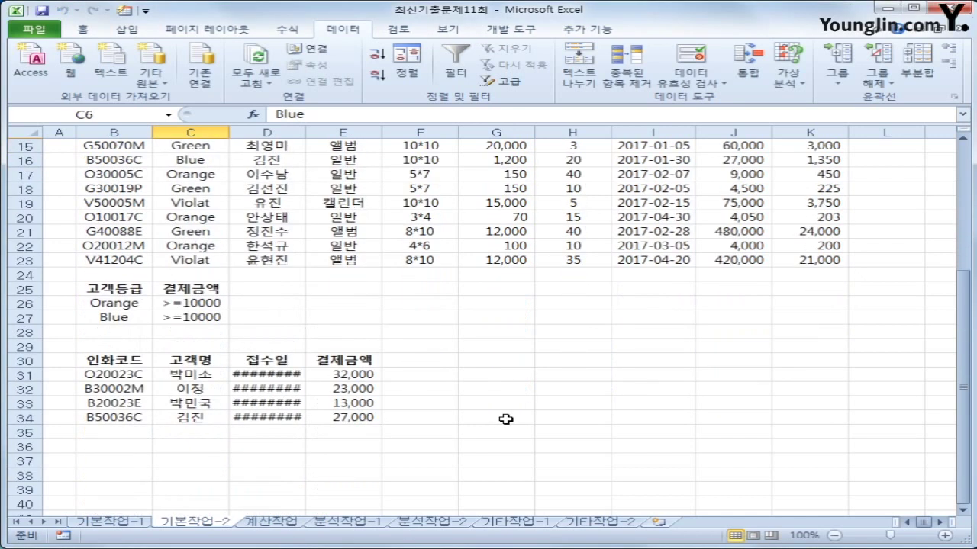
pyautogui.doubleClick(302, 134)
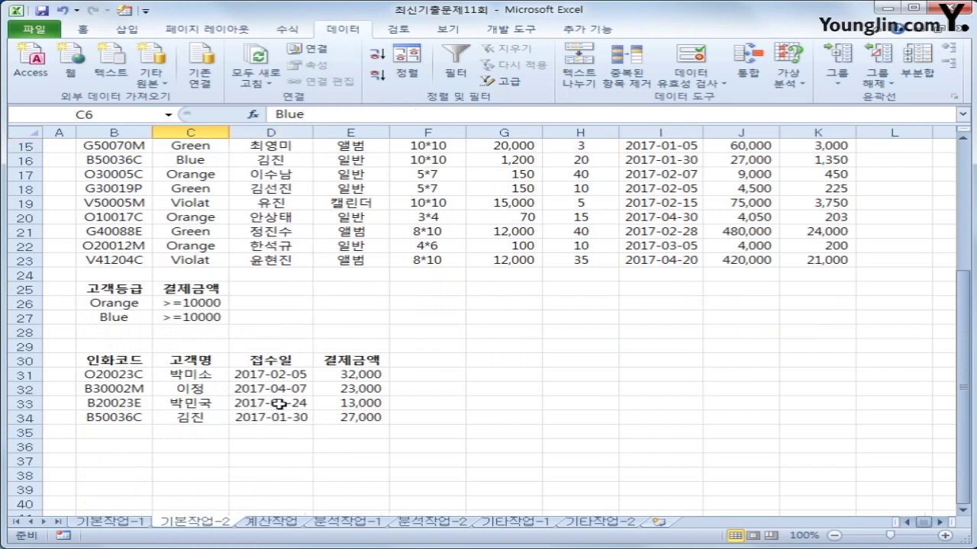
# Start a new conditional formatting rule on the table data B4:K23 that determines the cells with a formula.
pyautogui.scroll(2, 279, 404)
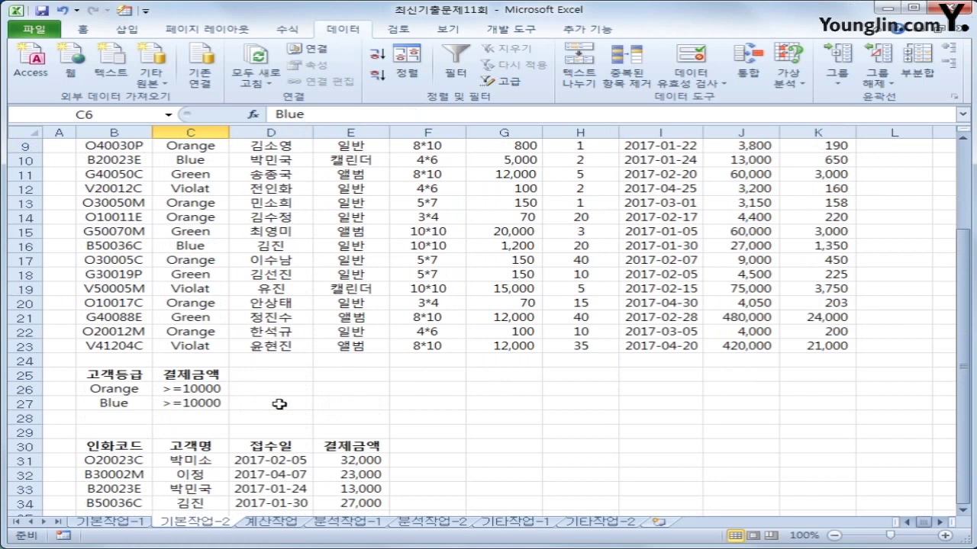
pyautogui.scroll(3, 280, 403)
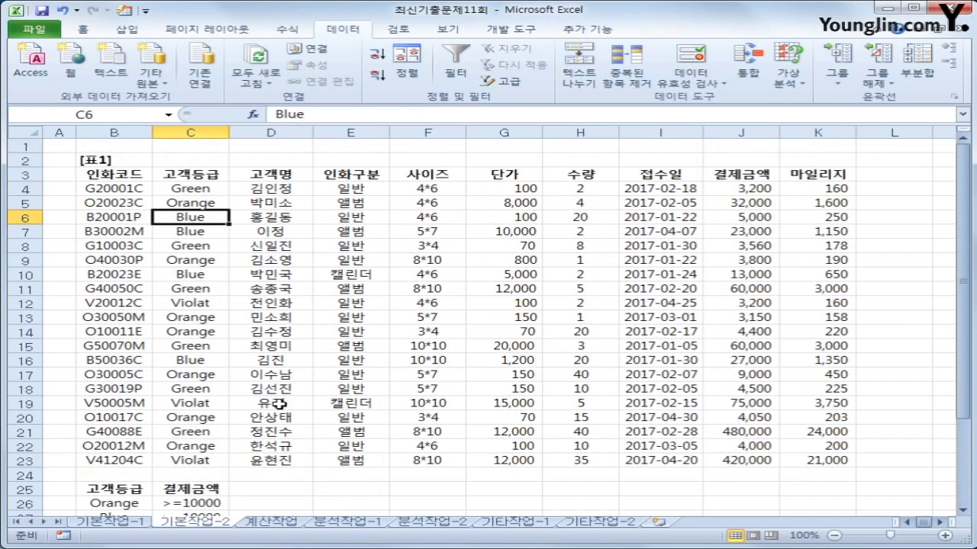
pyautogui.moveTo(126, 189); pyautogui.dragTo(806, 457)
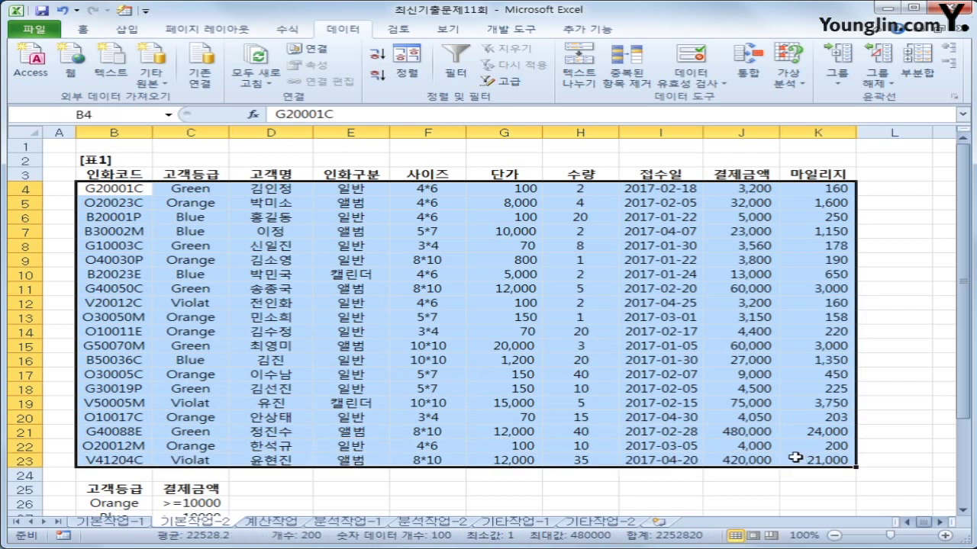
pyautogui.click(82, 29)
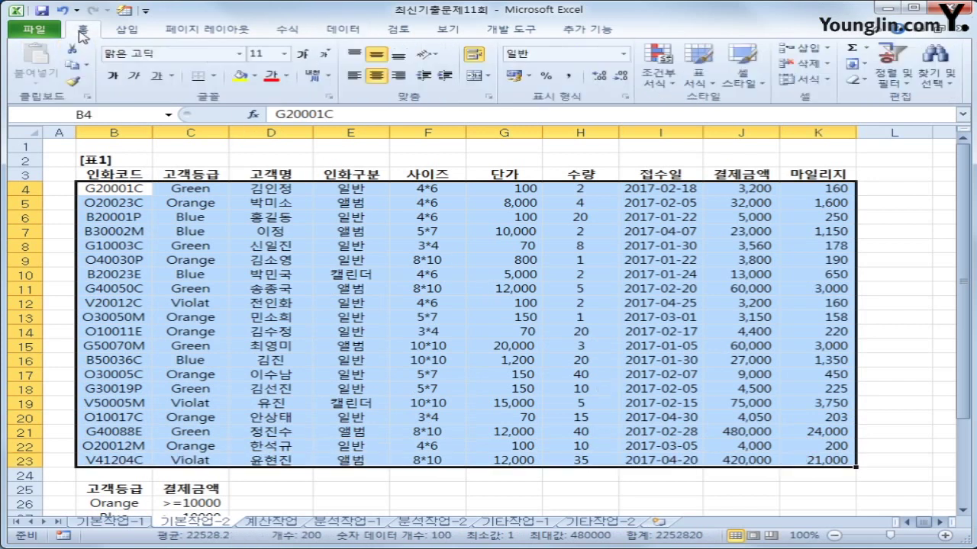
pyautogui.click(656, 77)
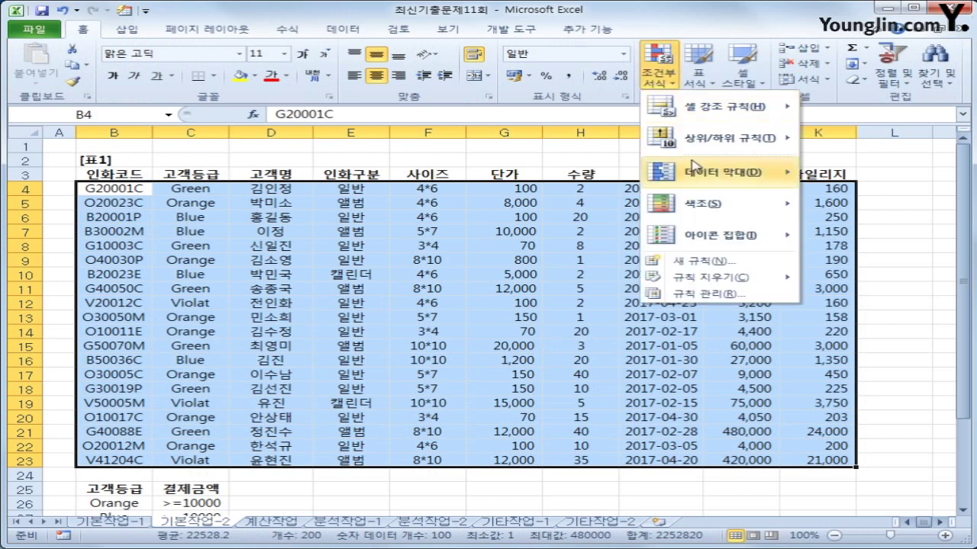
pyautogui.click(713, 261)
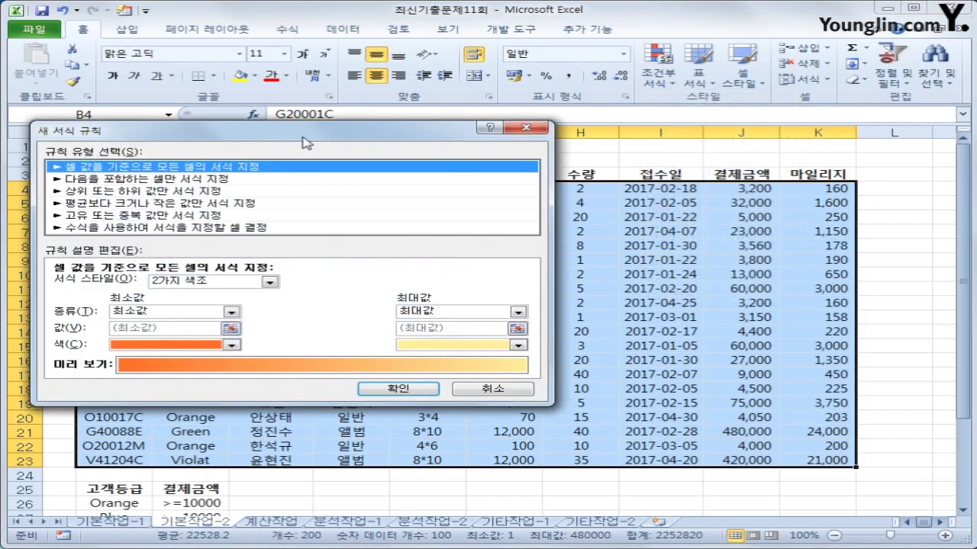
pyautogui.moveTo(303, 136); pyautogui.dragTo(578, 170)
pyautogui.click(510, 262)
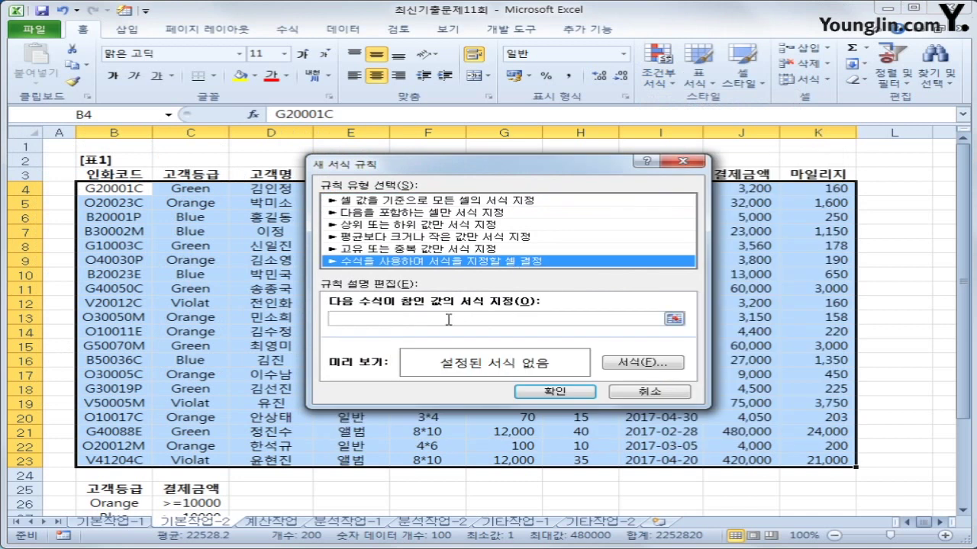
# Begin the rule formula with =and(right($B4,1)="M", using a column-absolute reference to the 인화코드 cell.
pyautogui.click(449, 319)
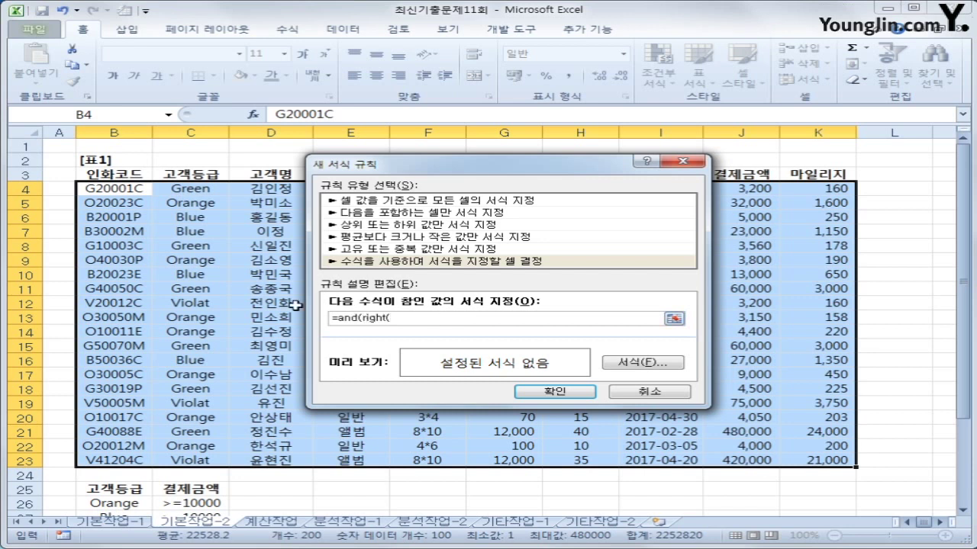
pyautogui.click(134, 189)
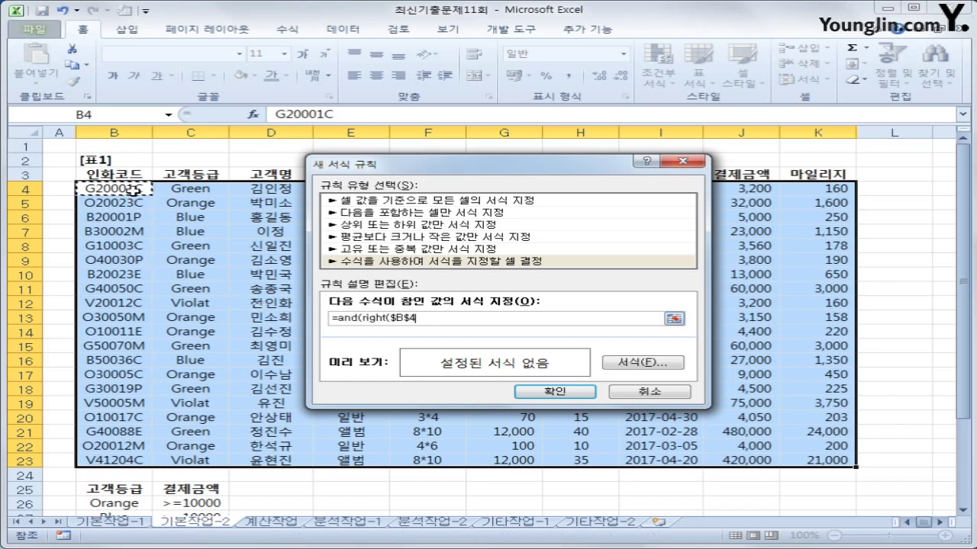
pyautogui.press('F4')
pyautogui.press('F4')
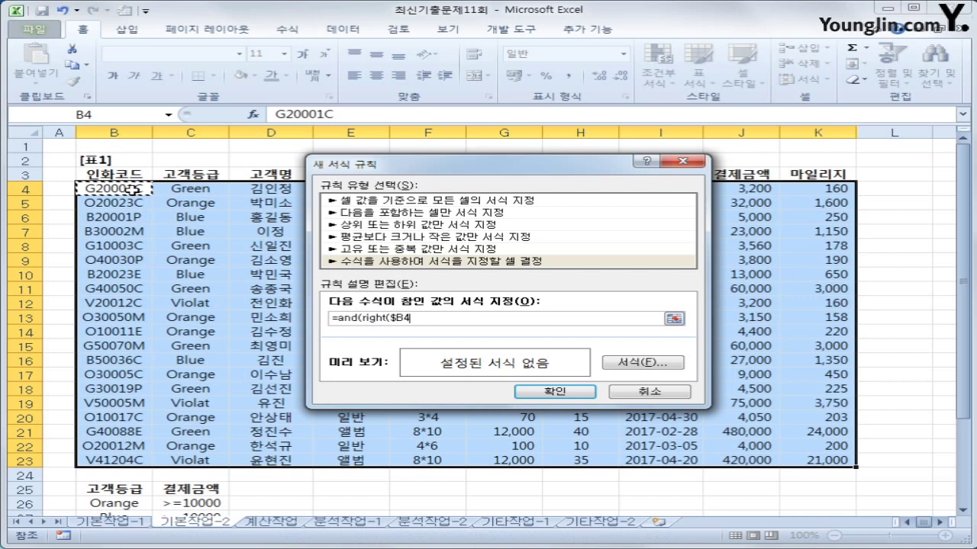
pyautogui.write(',1)="M",')
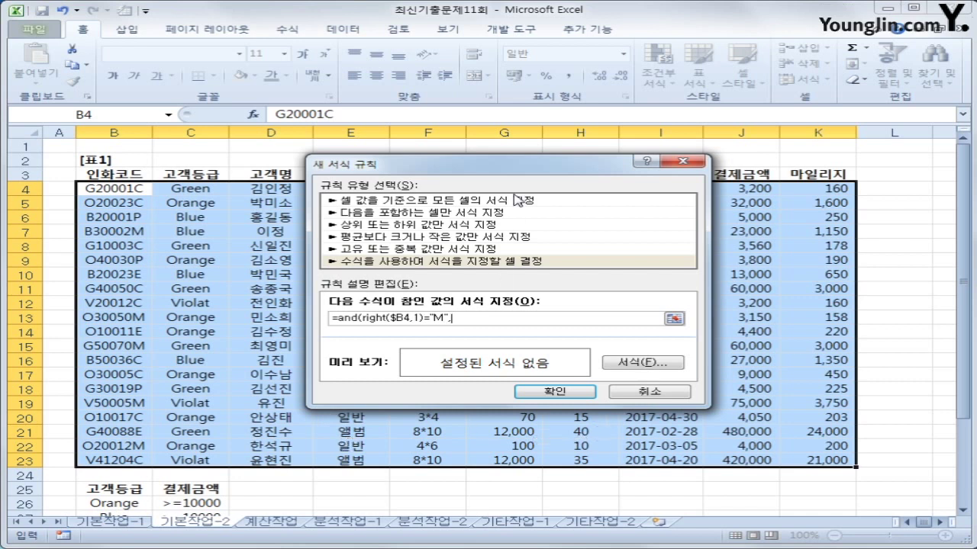
# Complete the rule formula with the second condition $E4="일반") on the 인화구분 column.
pyautogui.moveTo(528, 172); pyautogui.dragTo(567, 254)
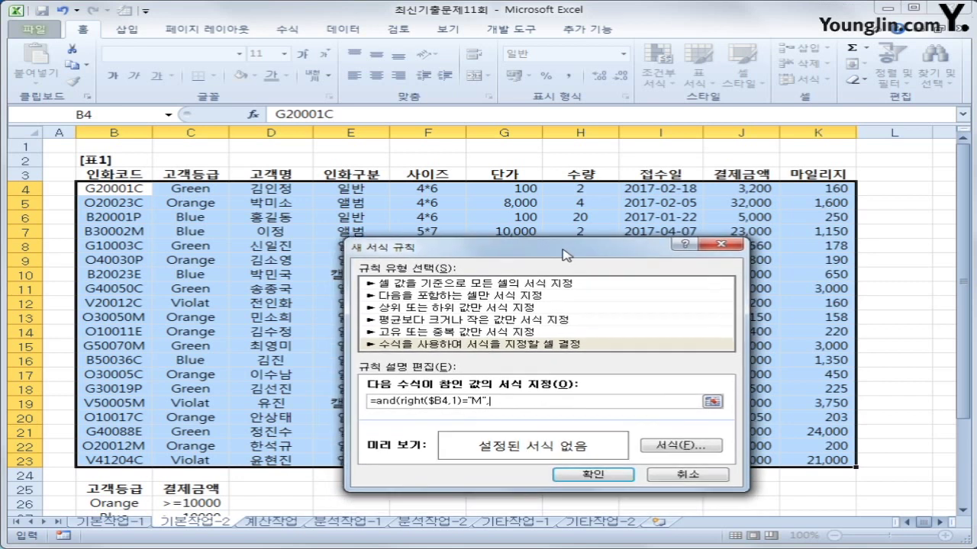
pyautogui.click(370, 187)
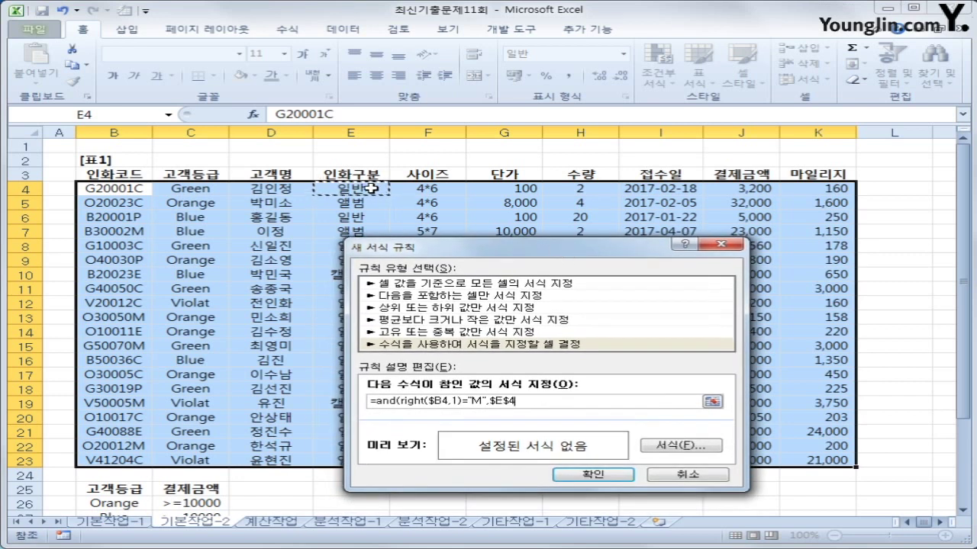
pyautogui.press('F4')
pyautogui.press('F4')
pyautogui.write('=')
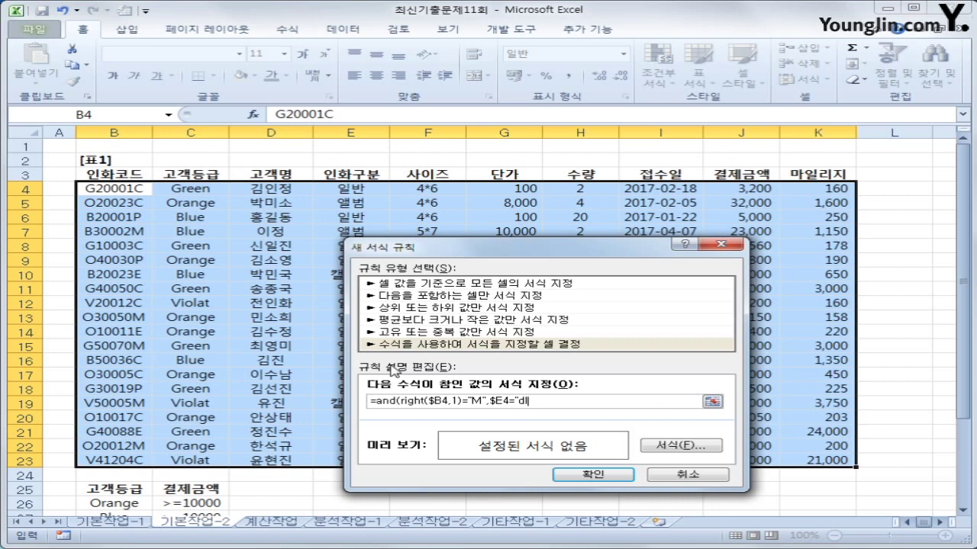
pyautogui.write('"일반")')
pyautogui.click(511, 345)
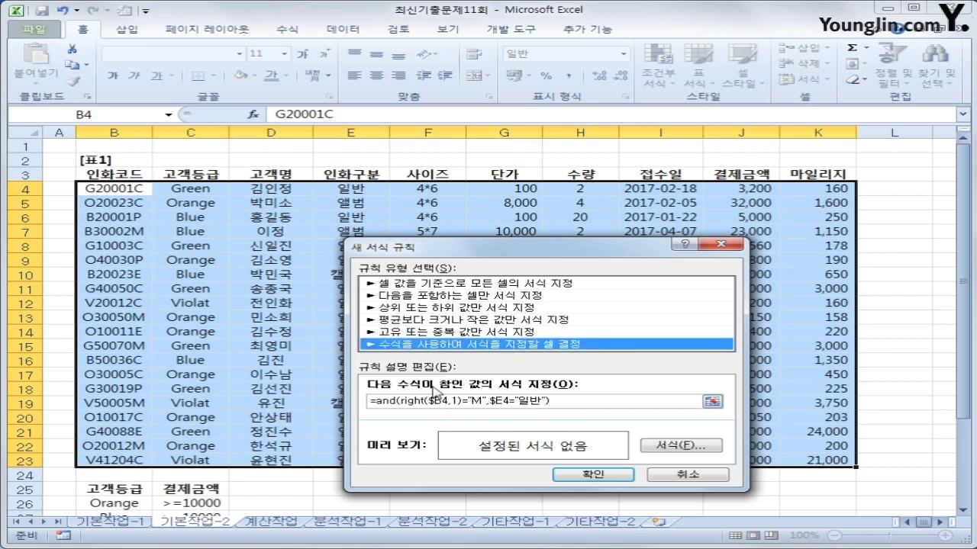
# Apply the rule with a bold font in standard blue, and widen column I to fit the bold dates.
pyautogui.click(688, 446)
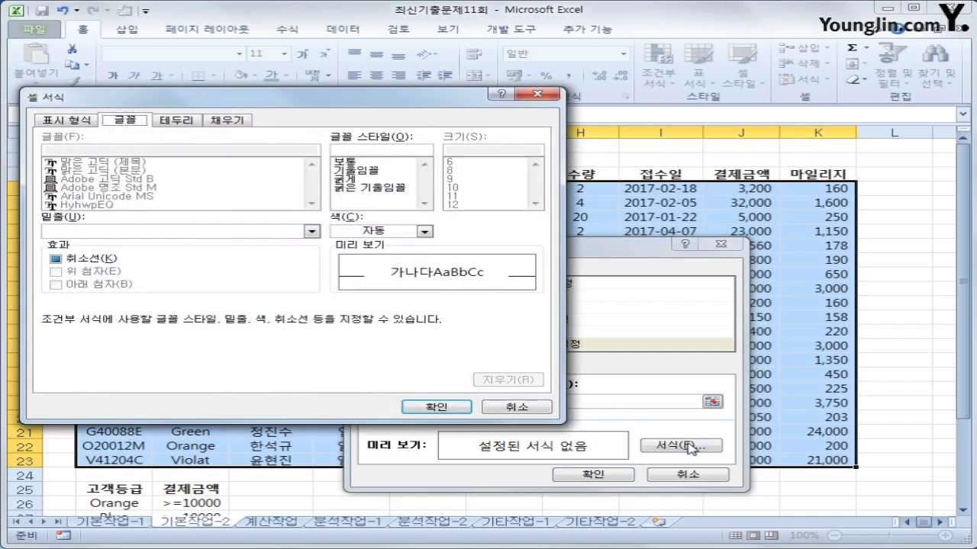
pyautogui.click(375, 180)
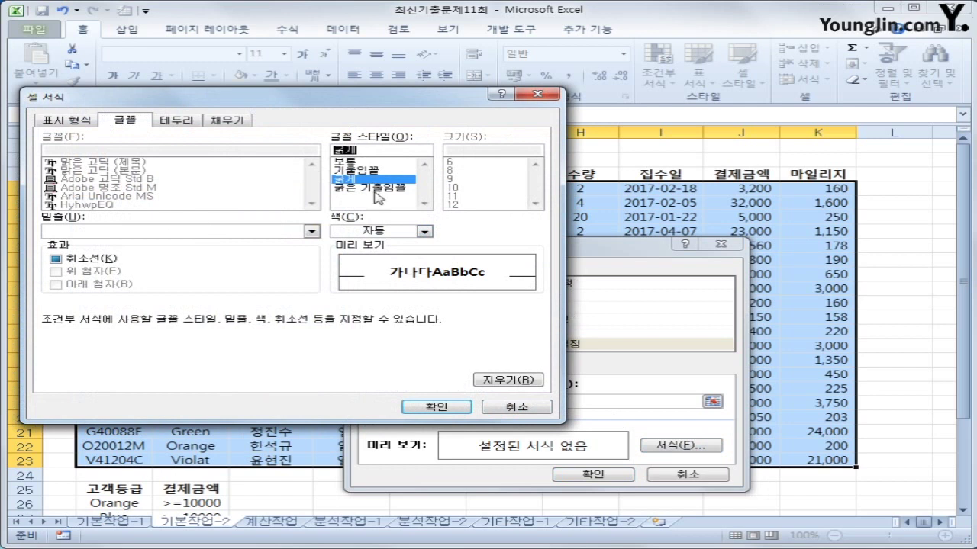
pyautogui.click(421, 233)
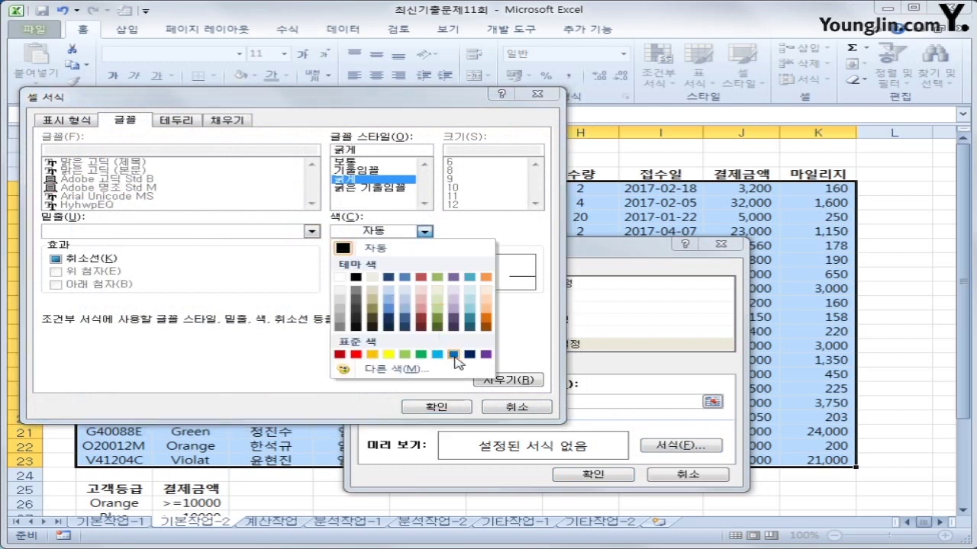
pyautogui.click(454, 354)
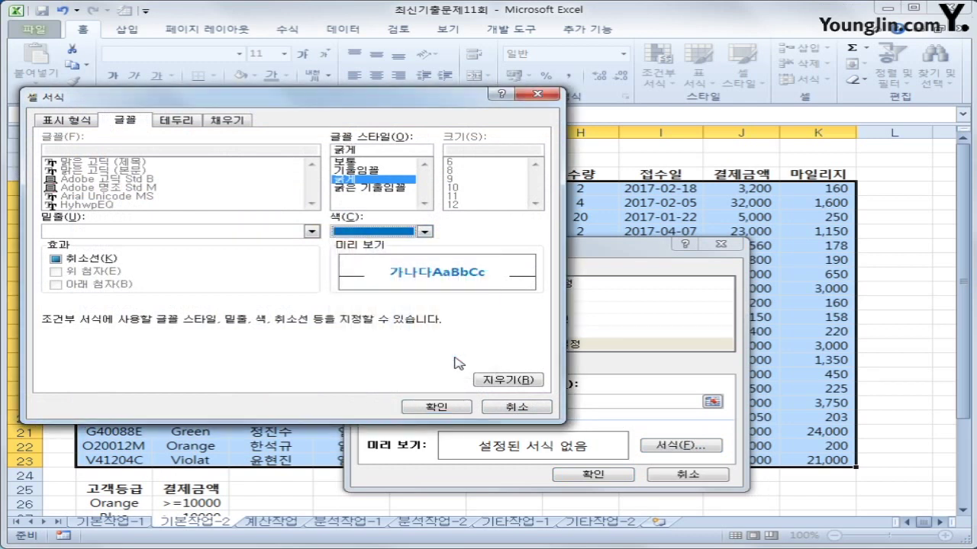
pyautogui.click(436, 406)
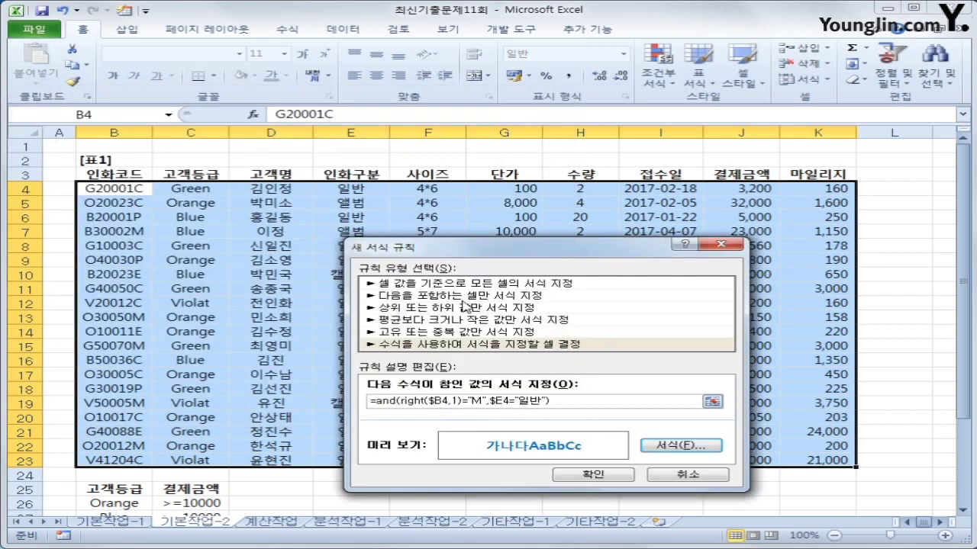
pyautogui.click(624, 477)
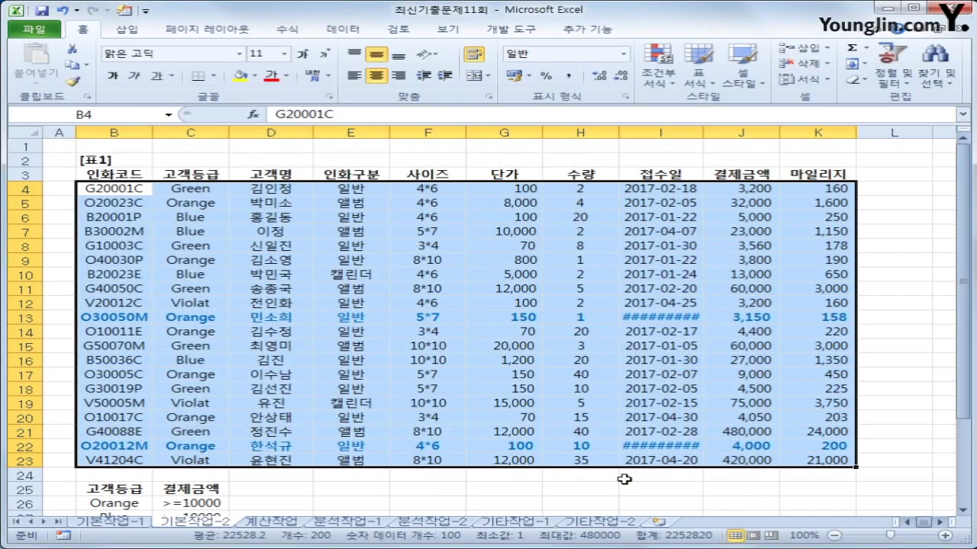
pyautogui.moveTo(703, 133); pyautogui.dragTo(713, 132)
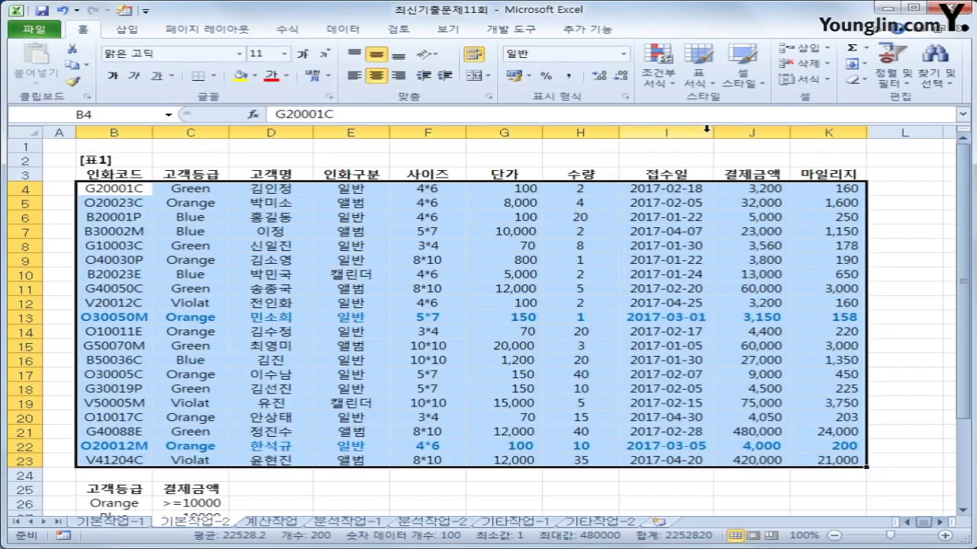
# Set the 마일리지 cells K4:K23 to hidden (숨김) in their cell protection format, keeping them locked.
pyautogui.click(833, 457)
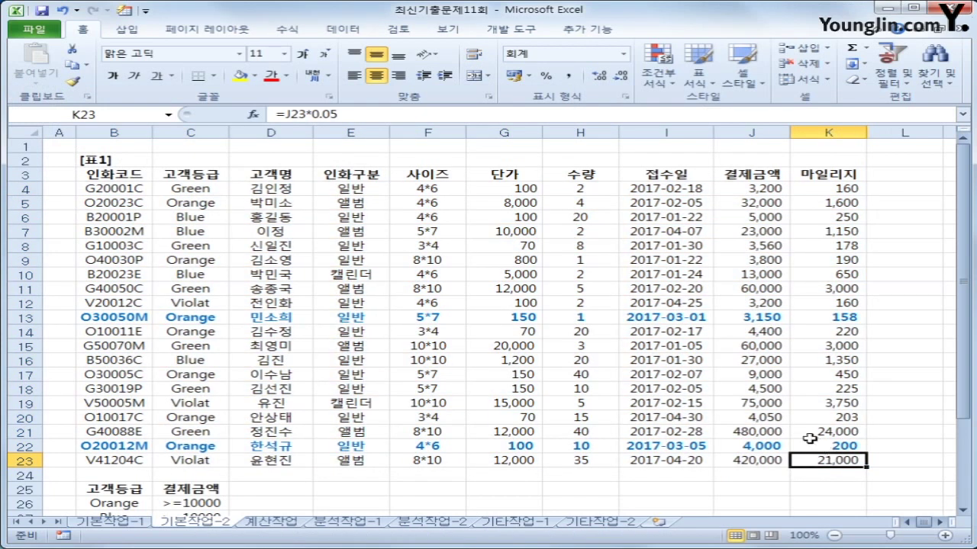
pyautogui.click(839, 191)
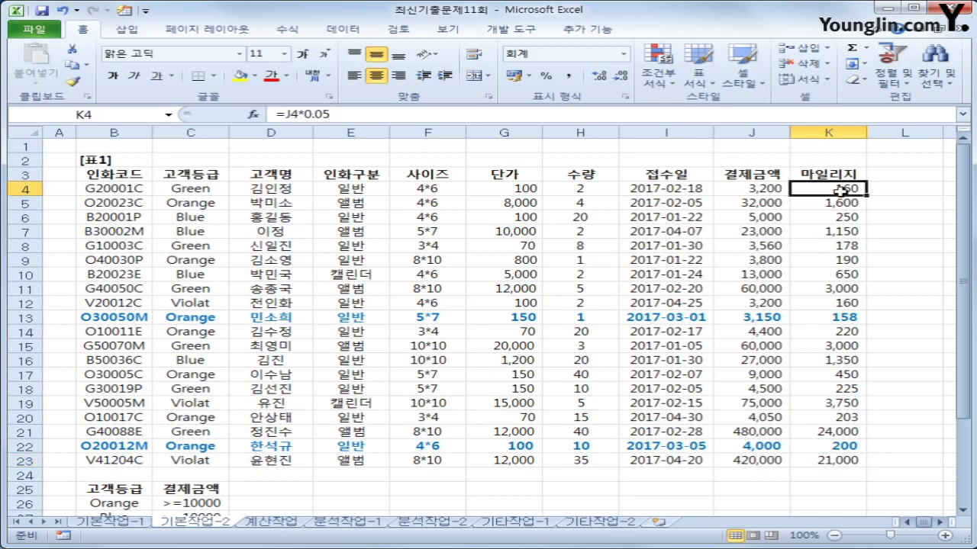
pyautogui.moveTo(839, 191); pyautogui.dragTo(839, 461)
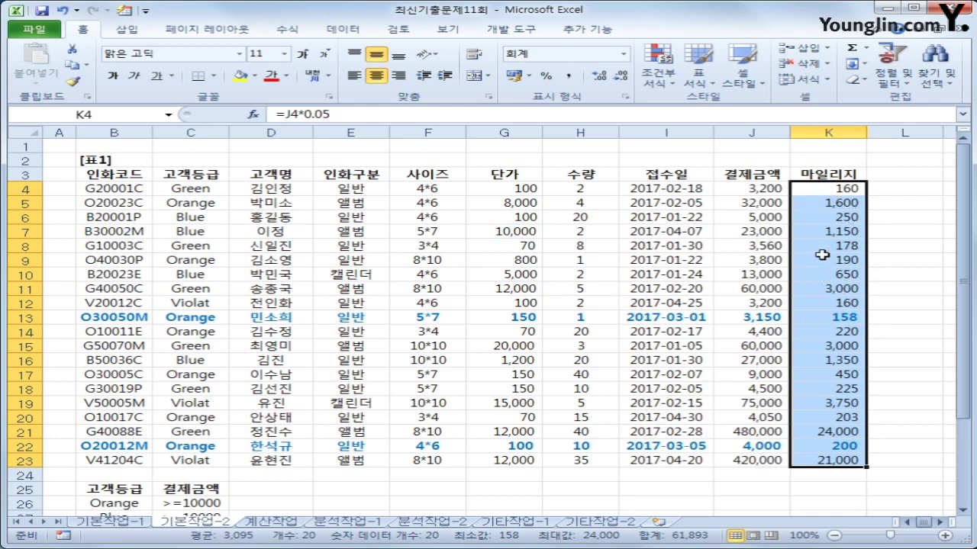
pyautogui.hotkey('shift', 'F10')
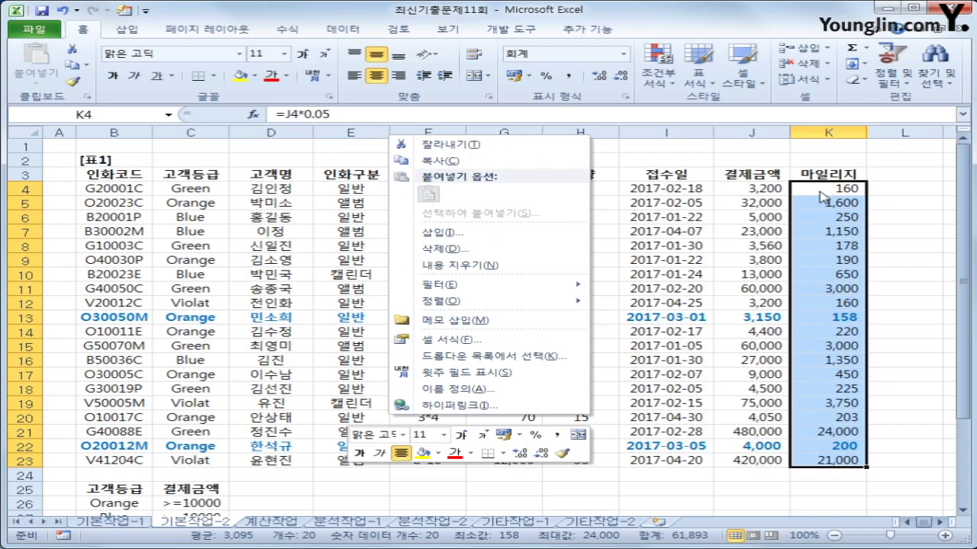
pyautogui.click(505, 343)
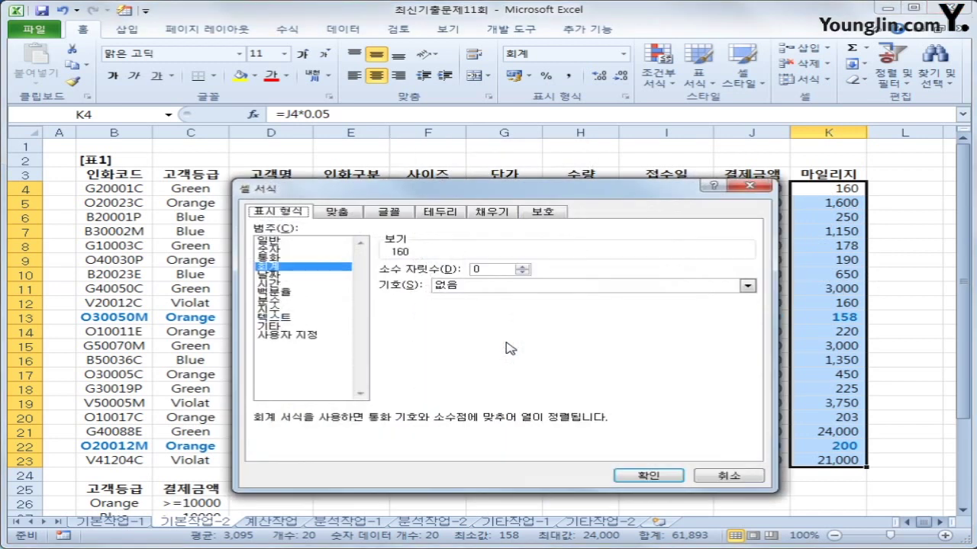
pyautogui.click(547, 213)
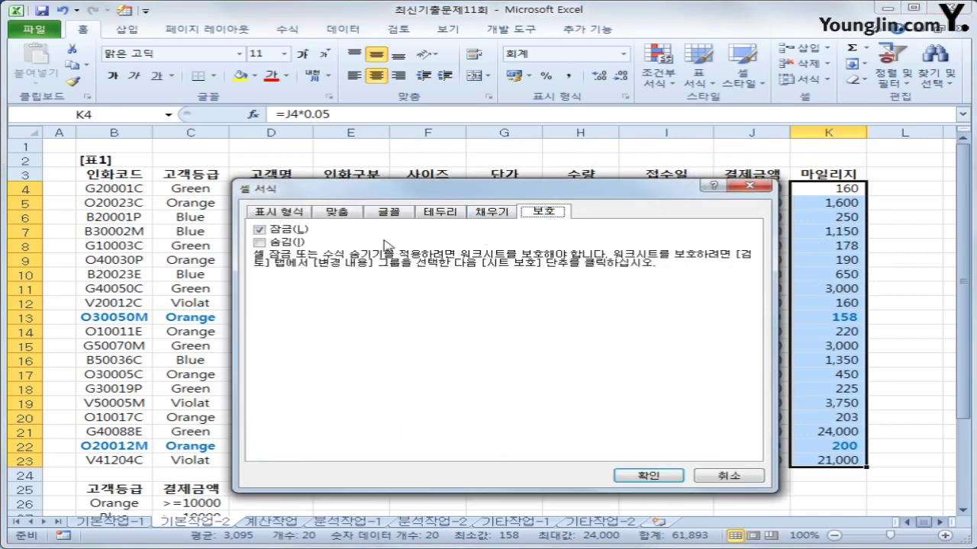
pyautogui.click(293, 247)
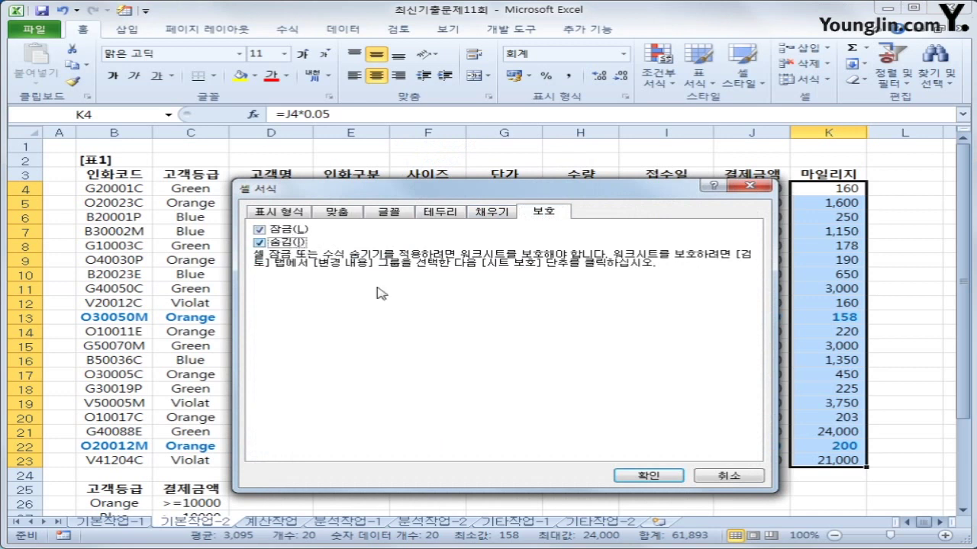
pyautogui.click(632, 474)
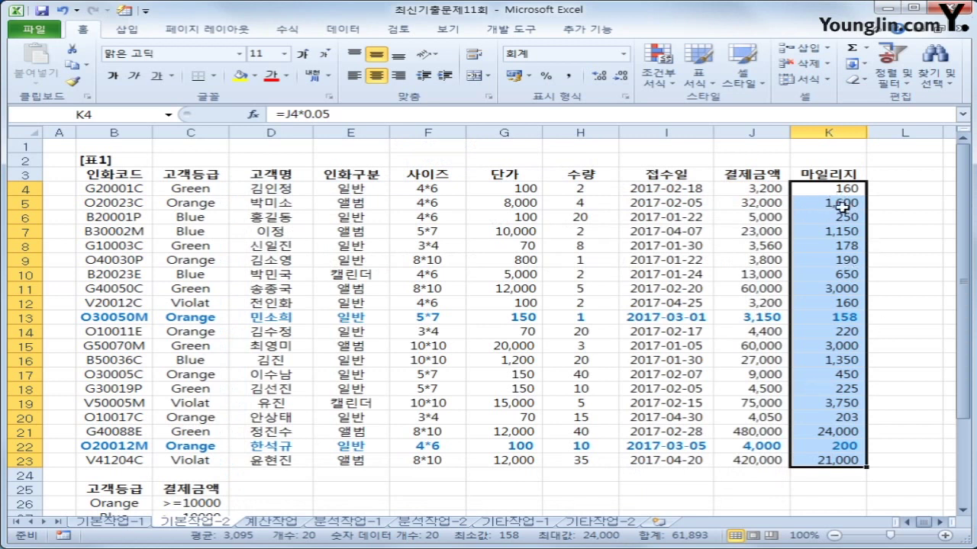
# Protect the sheet without a password, allowing selection of locked and unlocked cells.
pyautogui.click(407, 32)
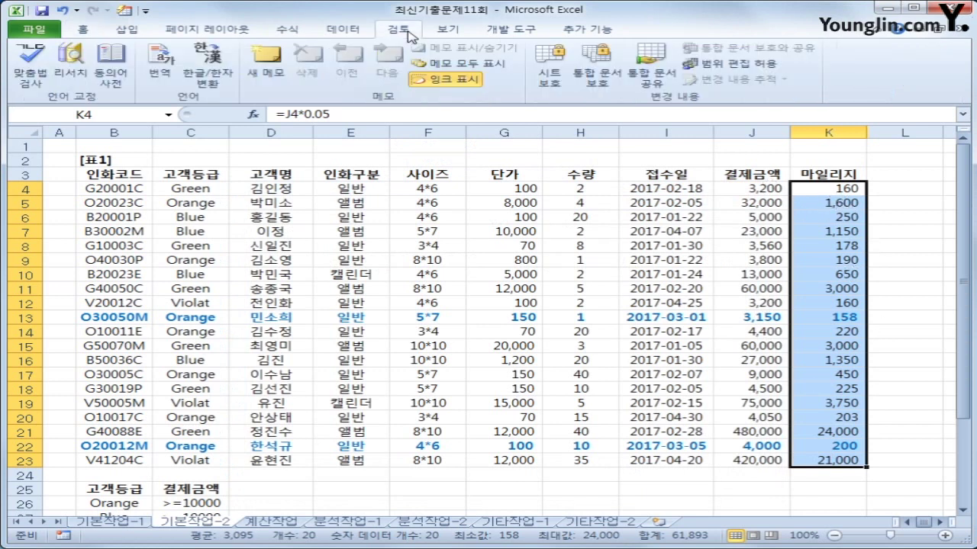
pyautogui.click(554, 86)
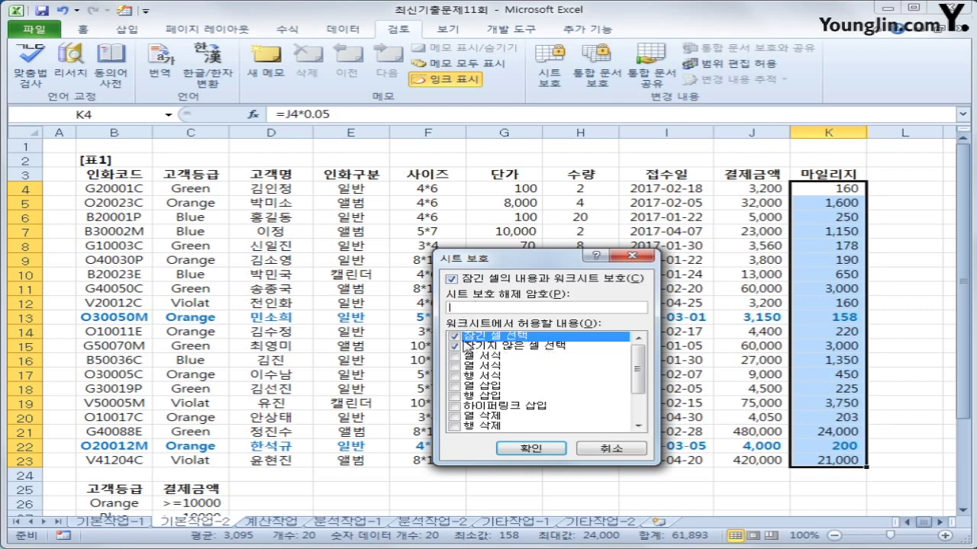
pyautogui.click(531, 448)
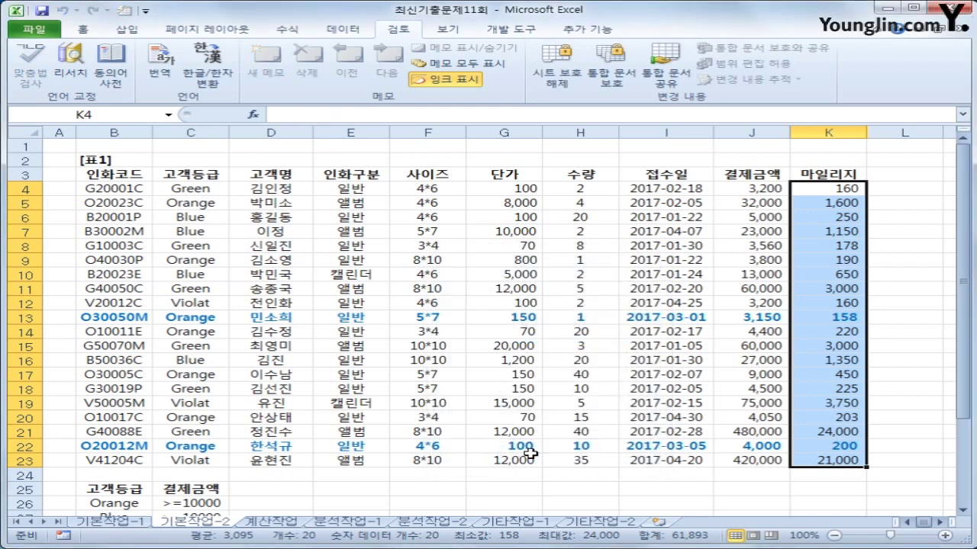
# Protect the workbook's structure (구조) only, without a password.
pyautogui.click(611, 80)
pyautogui.moveTo(517, 304); pyautogui.dragTo(516, 241)
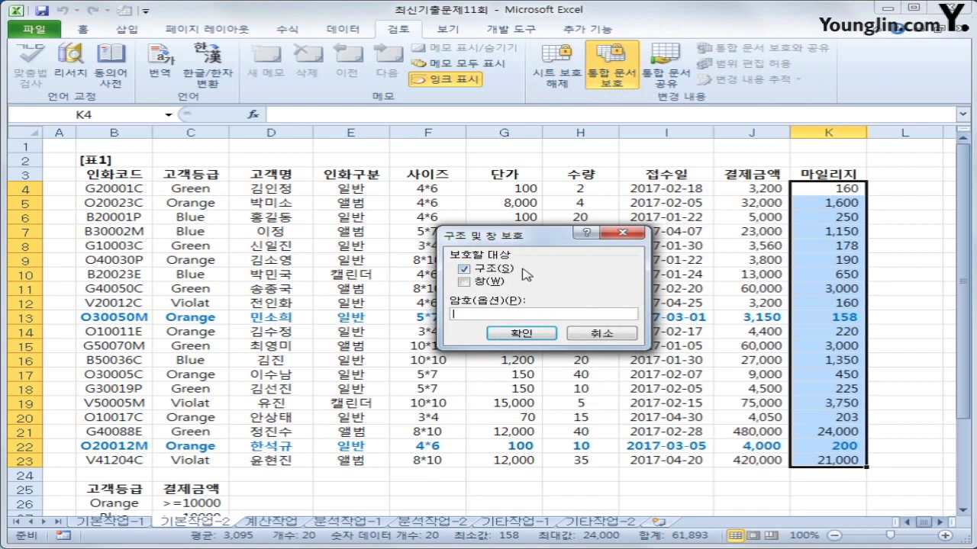
pyautogui.click(515, 336)
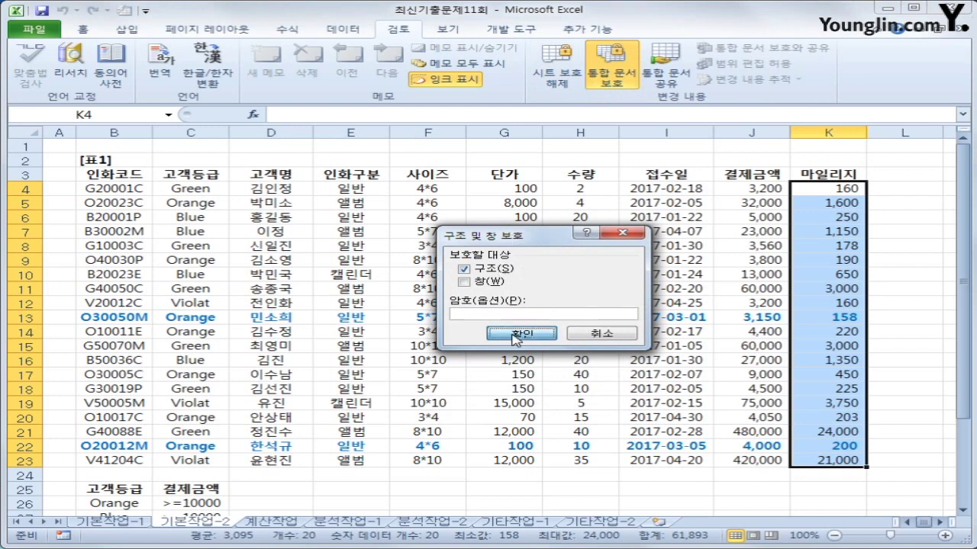
# Switch to the 계산작업 sheet and examine the 인화코드 and 결제금액 columns and the empty 고객등급 range C4:C23.
pyautogui.click(818, 457)
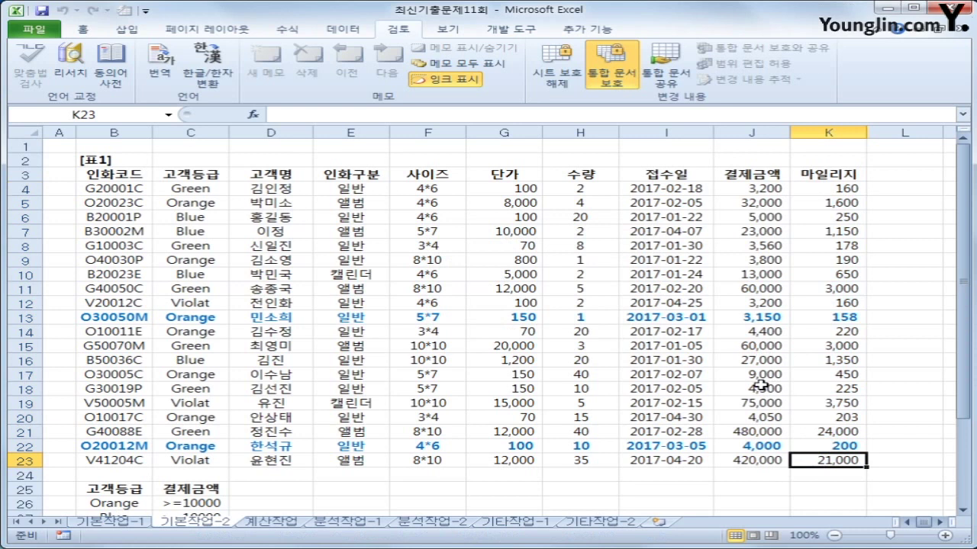
pyautogui.click(280, 522)
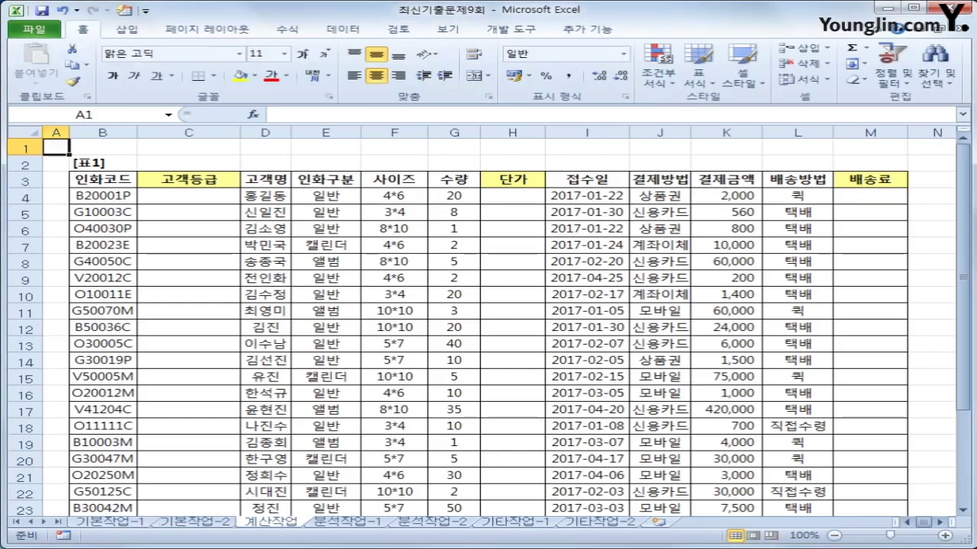
pyautogui.click(205, 197)
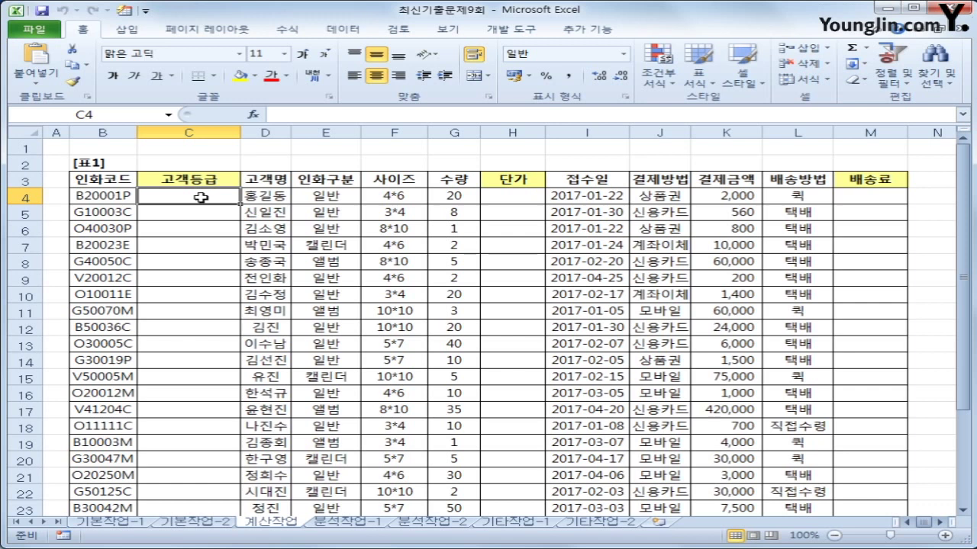
pyautogui.click(107, 196)
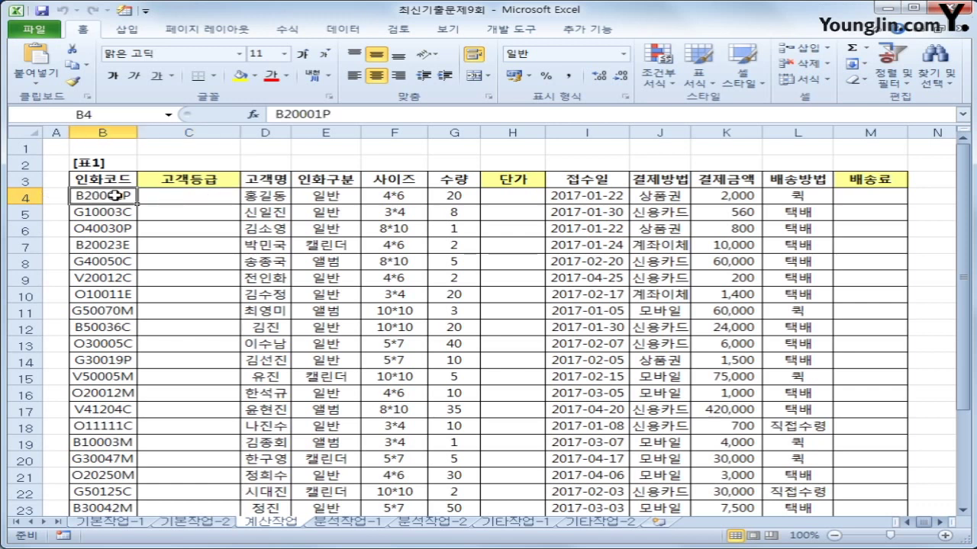
pyautogui.click(752, 196)
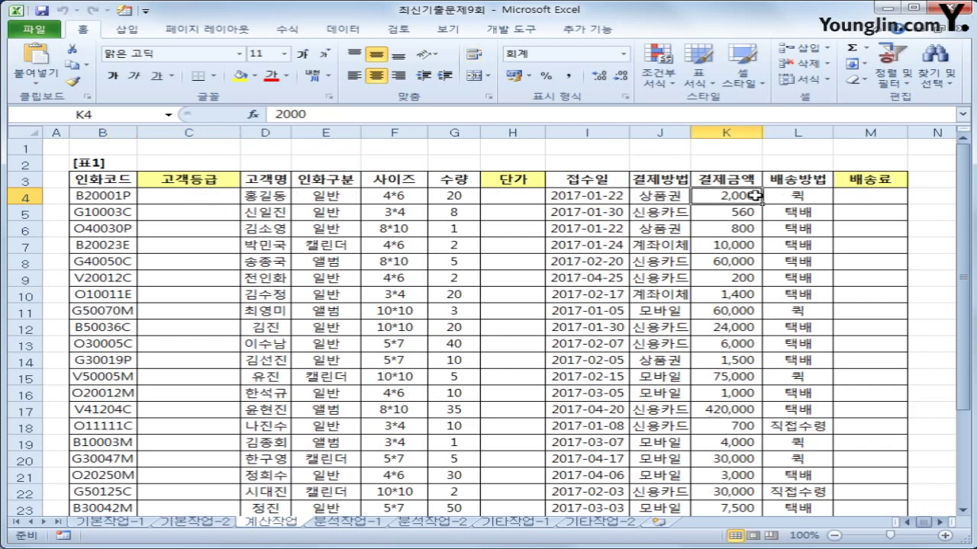
pyautogui.click(204, 202)
pyautogui.scroll(-4, 206, 289)
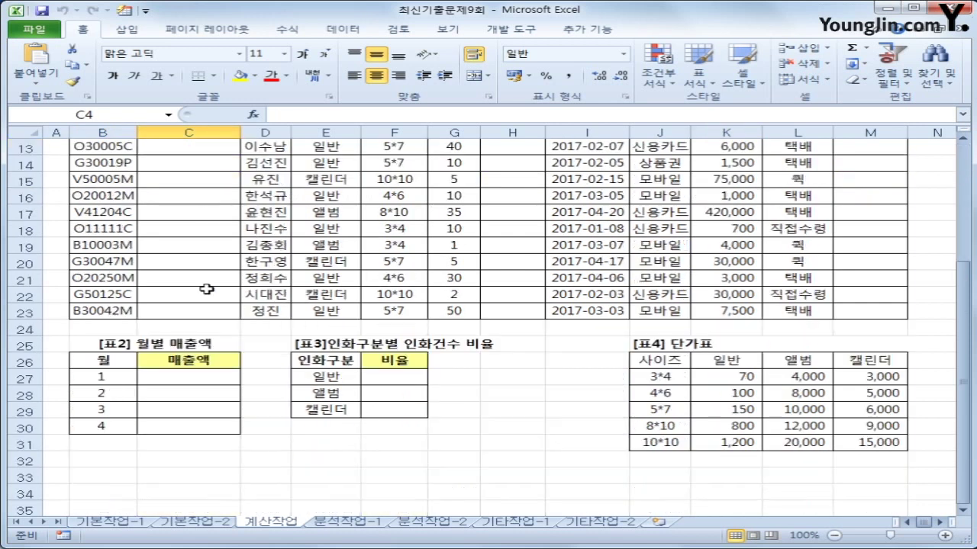
pyautogui.click(203, 313)
pyautogui.scroll(4, 200, 313)
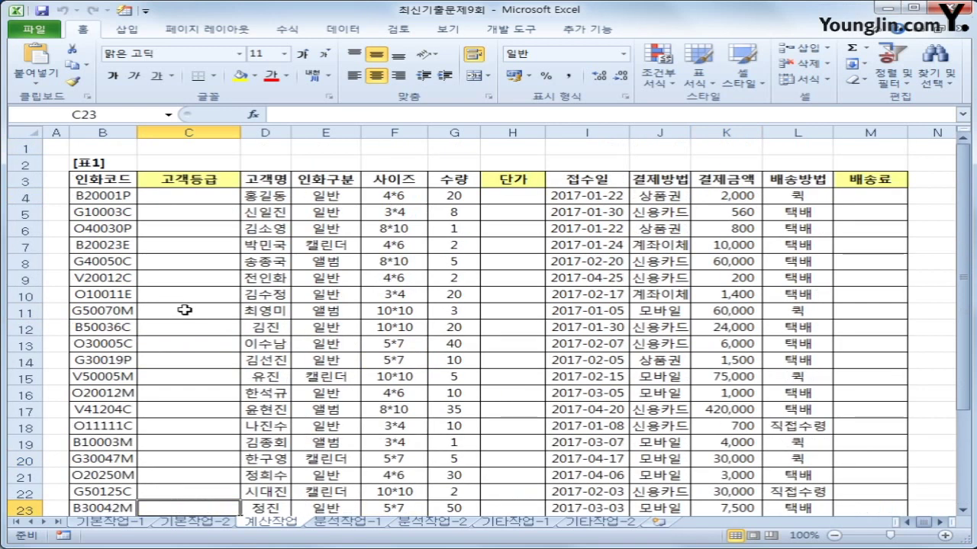
pyautogui.click(187, 198)
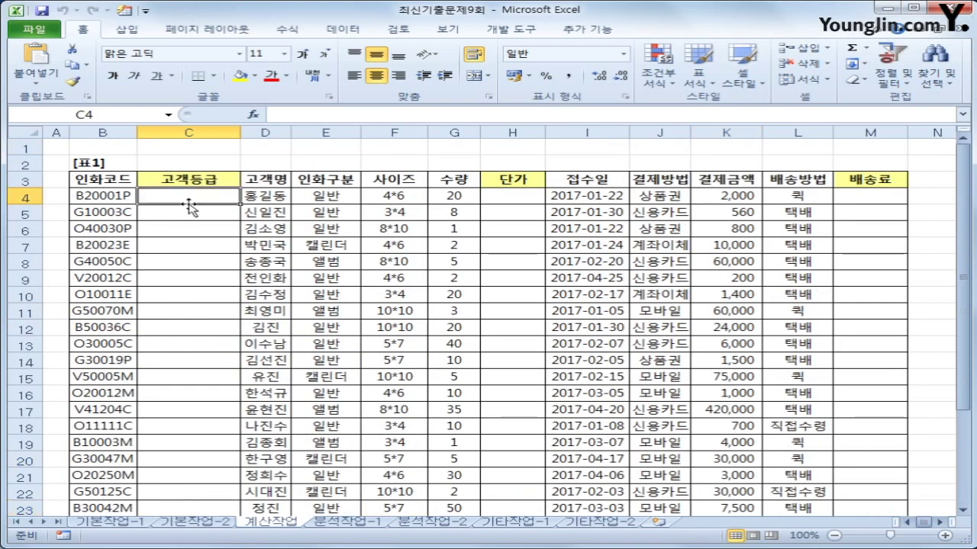
pyautogui.click(85, 194)
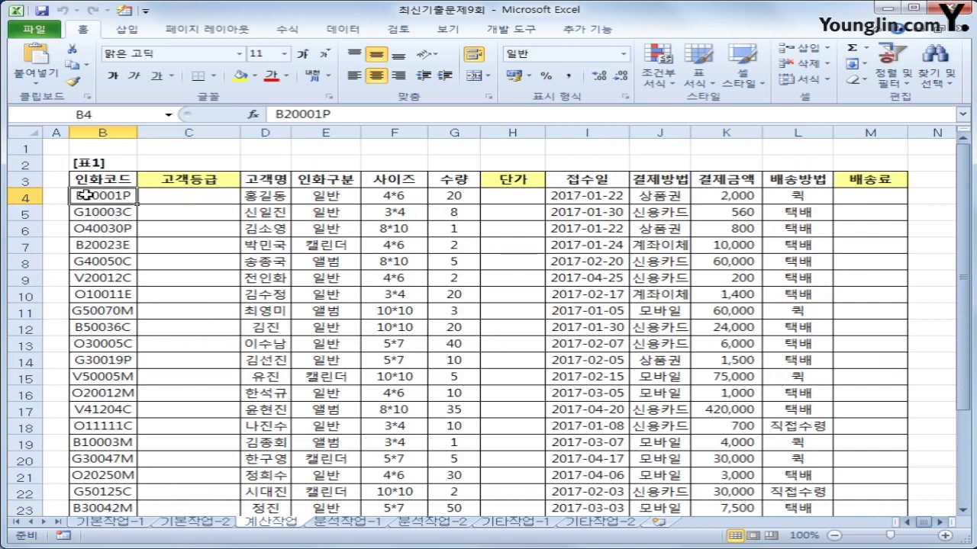
# In C4, begin an IF formula with the condition OR(LEFT(B4,1)="G",LEFT(B4,1)="O").
pyautogui.click(215, 201)
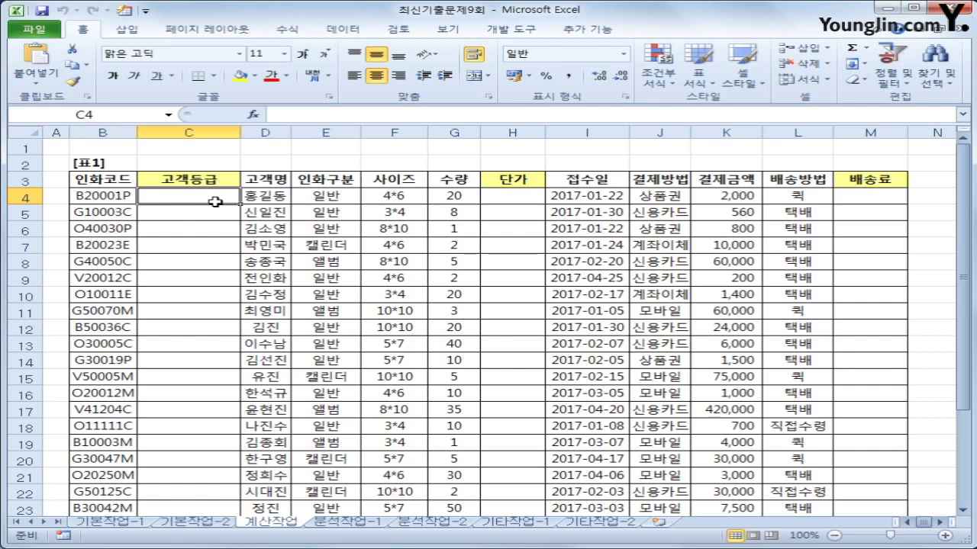
pyautogui.write('=if(')
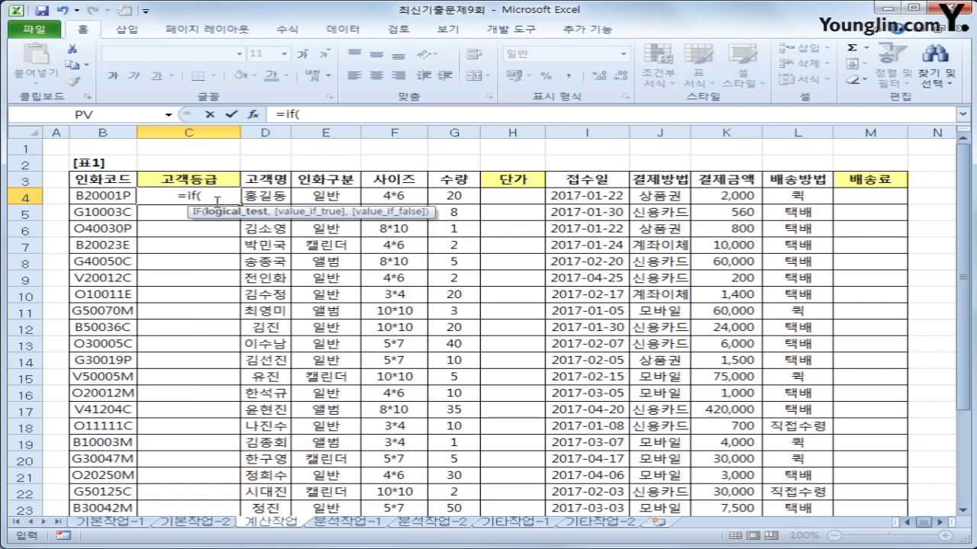
pyautogui.write('or(')
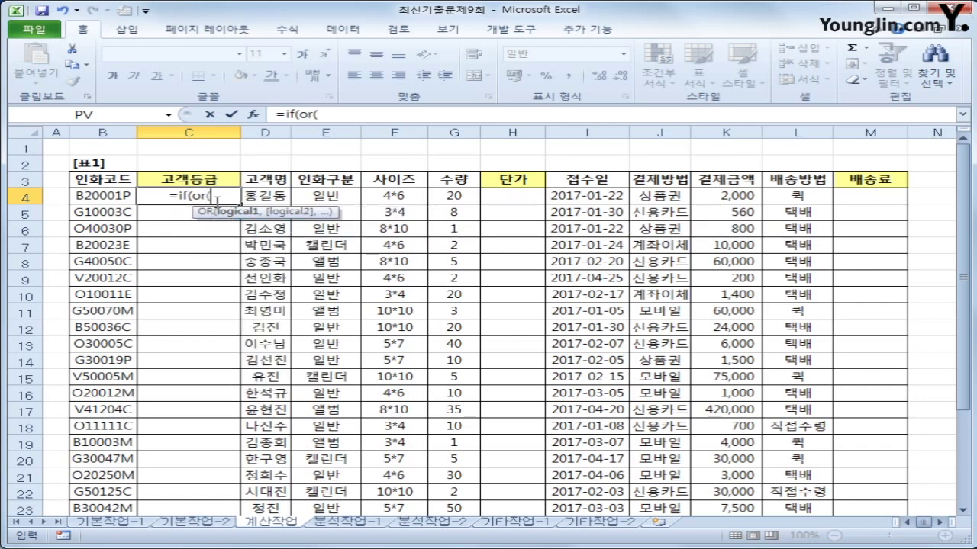
pyautogui.write('left(')
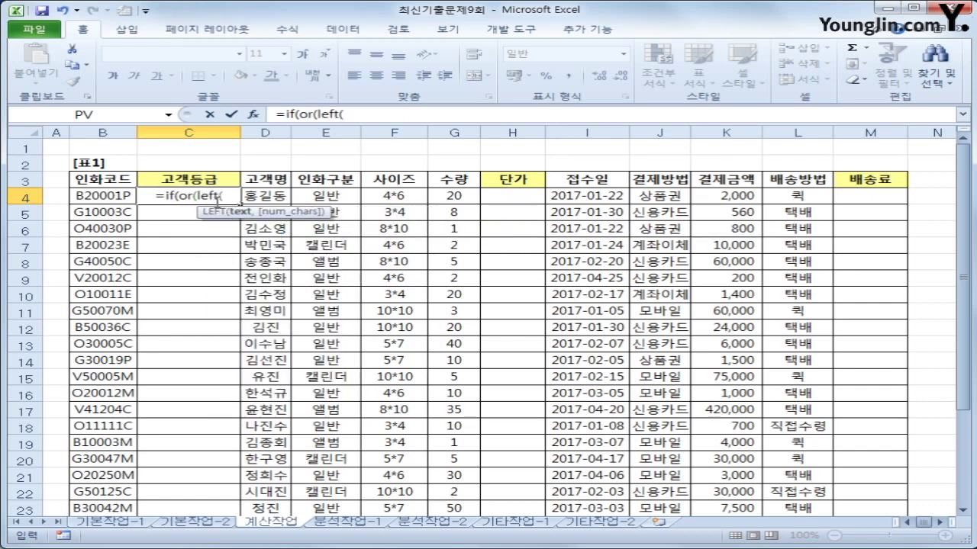
pyautogui.press('Left')
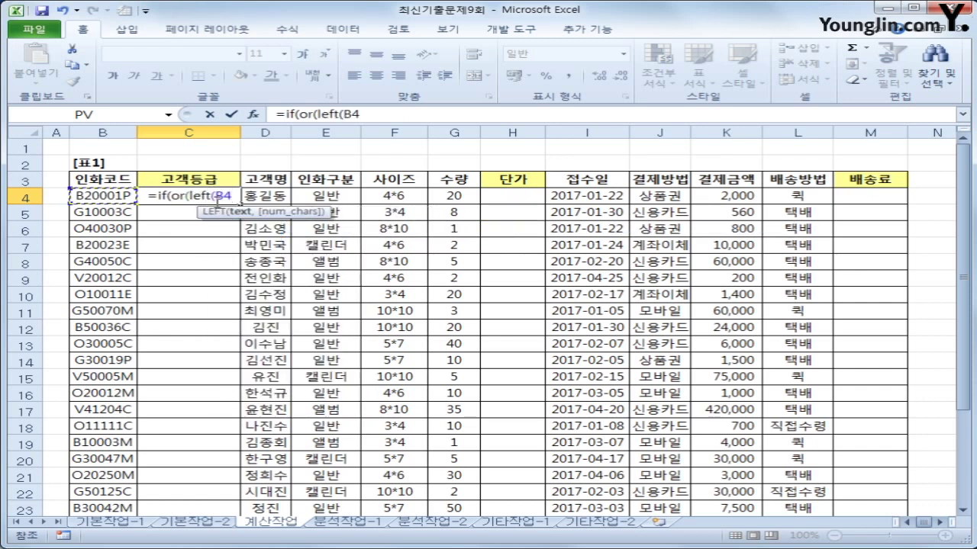
pyautogui.write(',1')
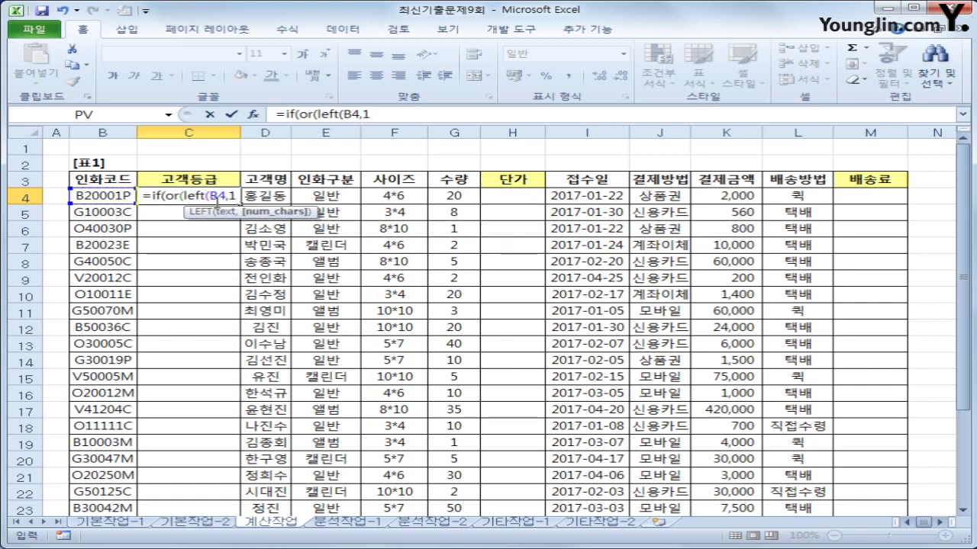
pyautogui.write(')="')
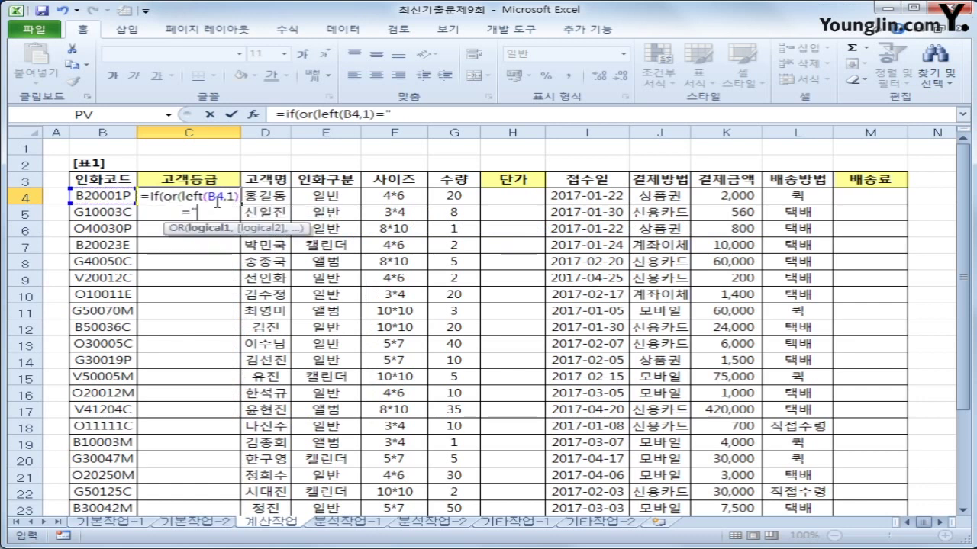
pyautogui.write('G",')
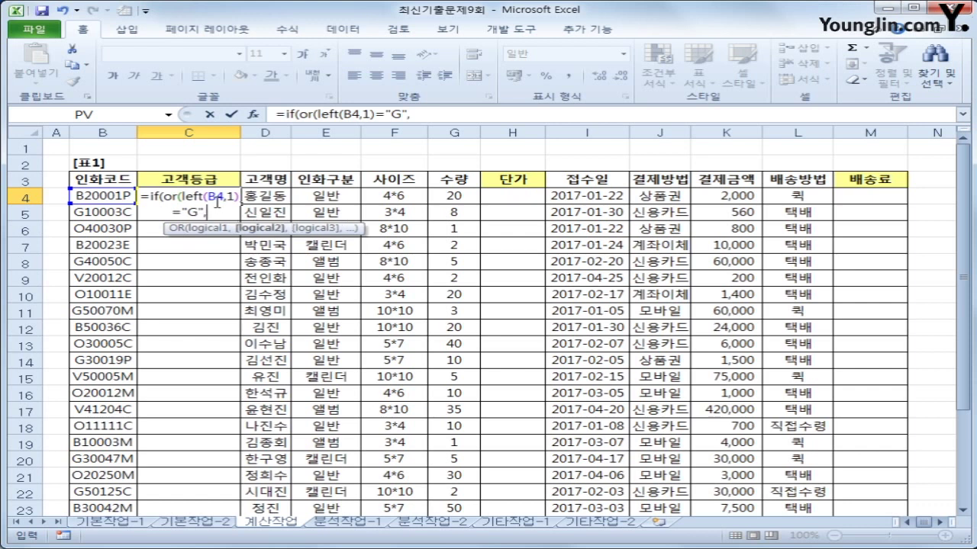
pyautogui.write('left(B4,1)')
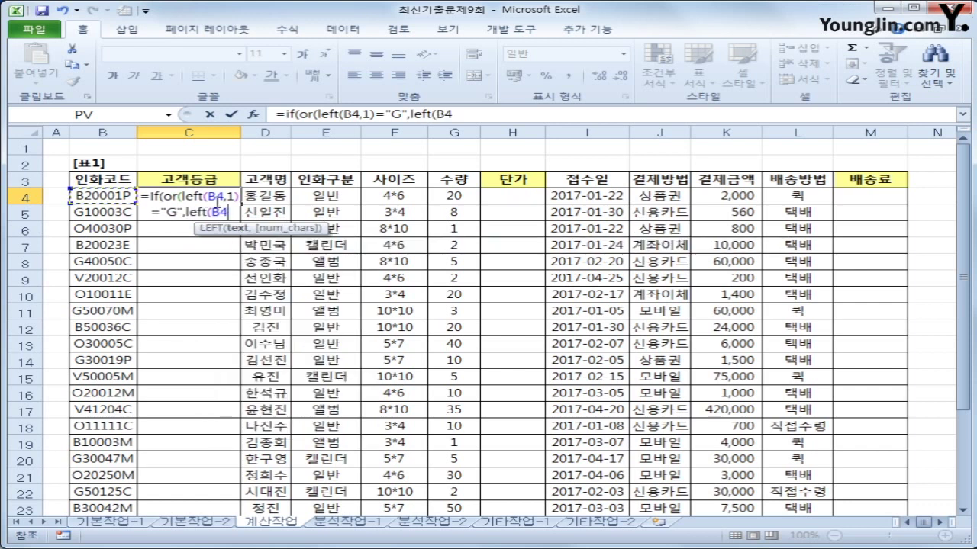
pyautogui.write('="O"')
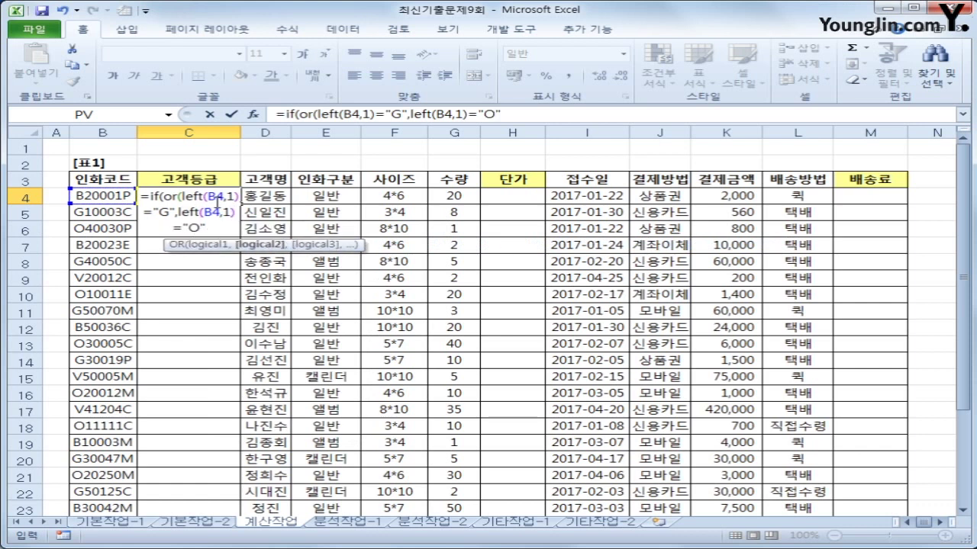
pyautogui.write('),')
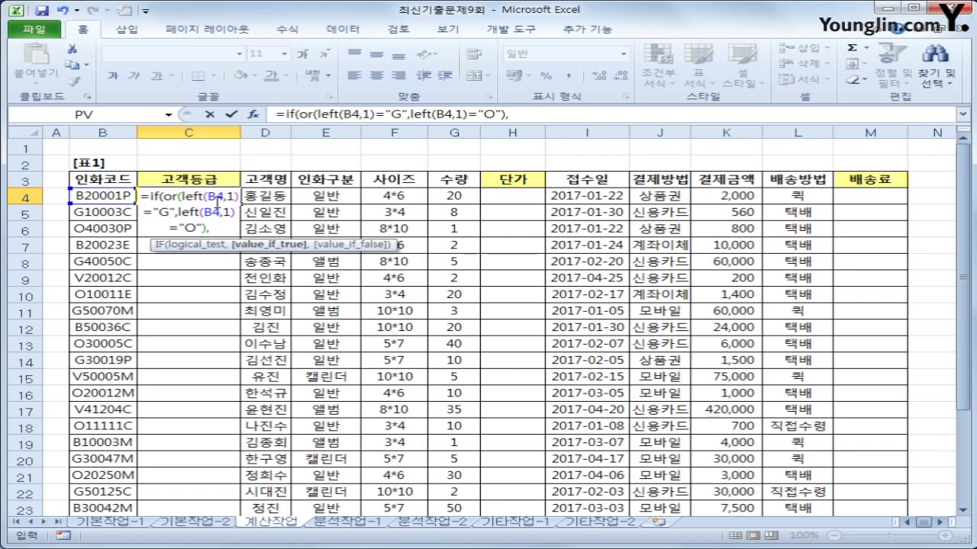
# Enter "LV-Ⅰ" as the IF formula's value-if-true, using the special Roman numeral character Ⅰ.
pyautogui.write('"LV')
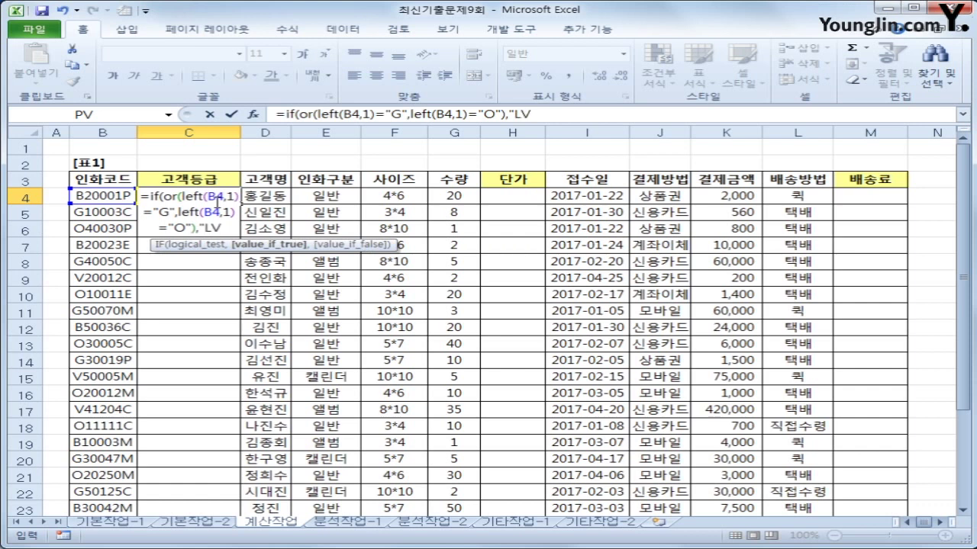
pyautogui.write('-w')
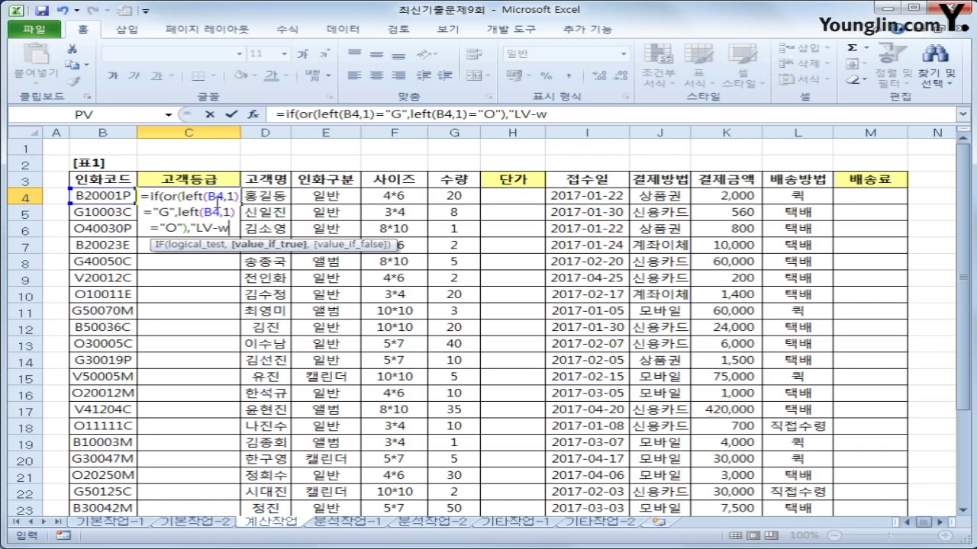
pyautogui.press('BackSpace')
pyautogui.write('ㅈ')
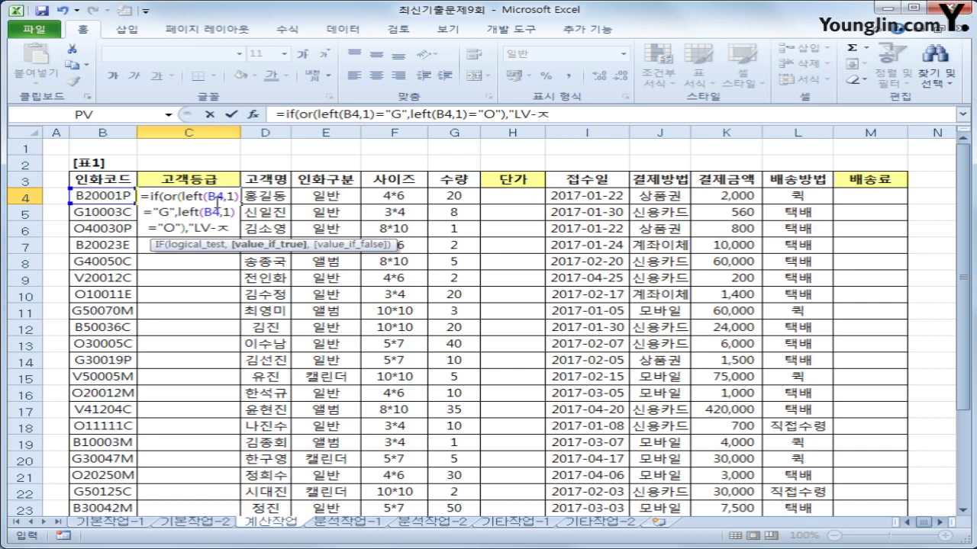
pyautogui.press('Hangul_Hanja')
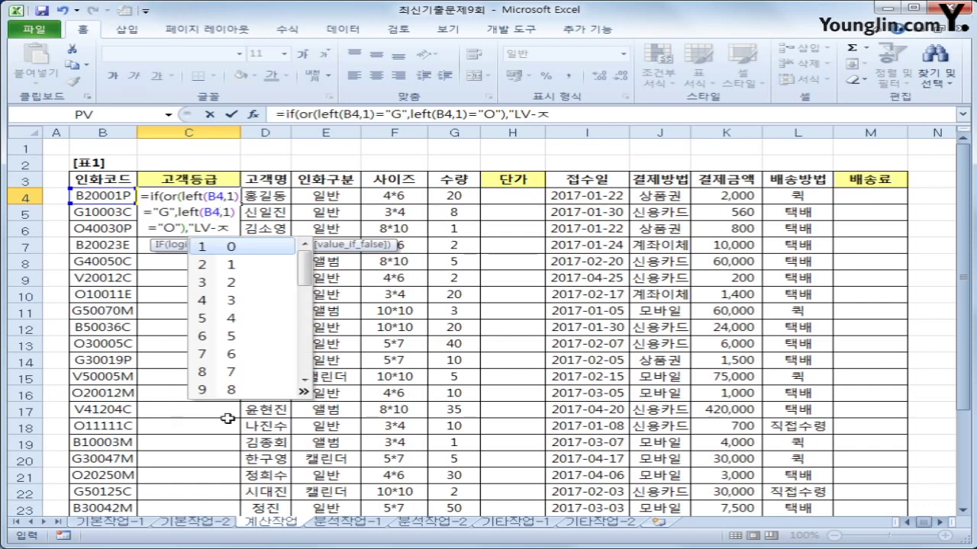
pyautogui.click(304, 392)
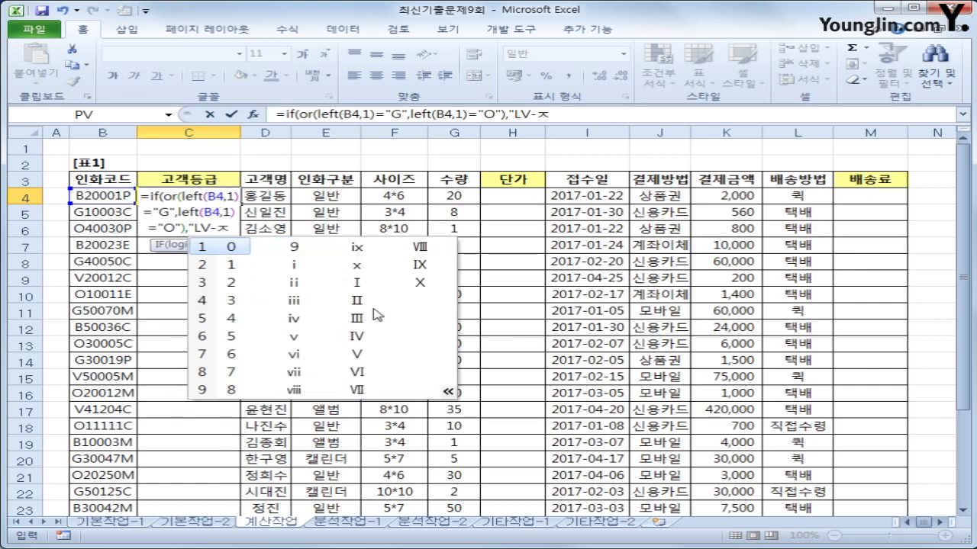
pyautogui.click(357, 283)
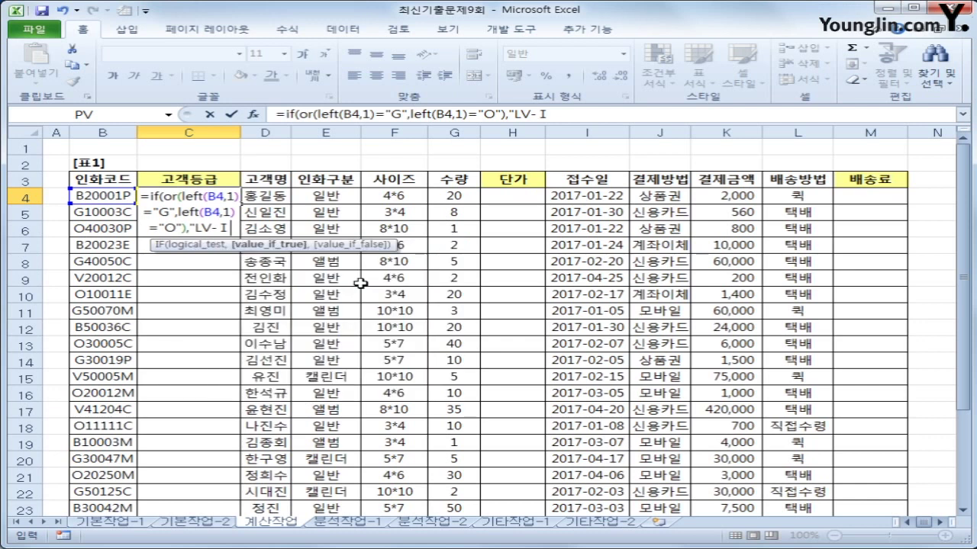
pyautogui.write('",')
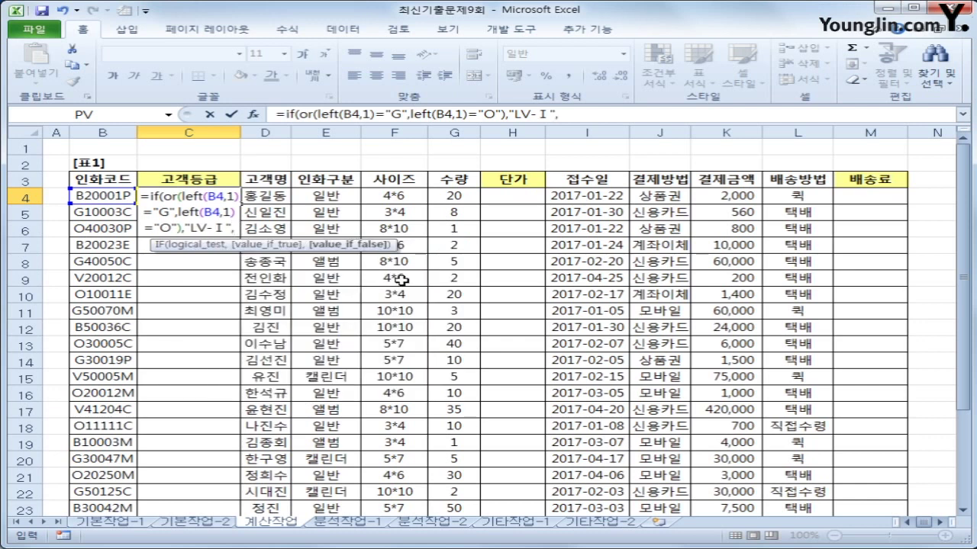
# Complete the C4 formula with "LV-Ⅱ" as its value-if-false, using the Roman numeral character Ⅱ, and fill it down to C23.
pyautogui.write('"')
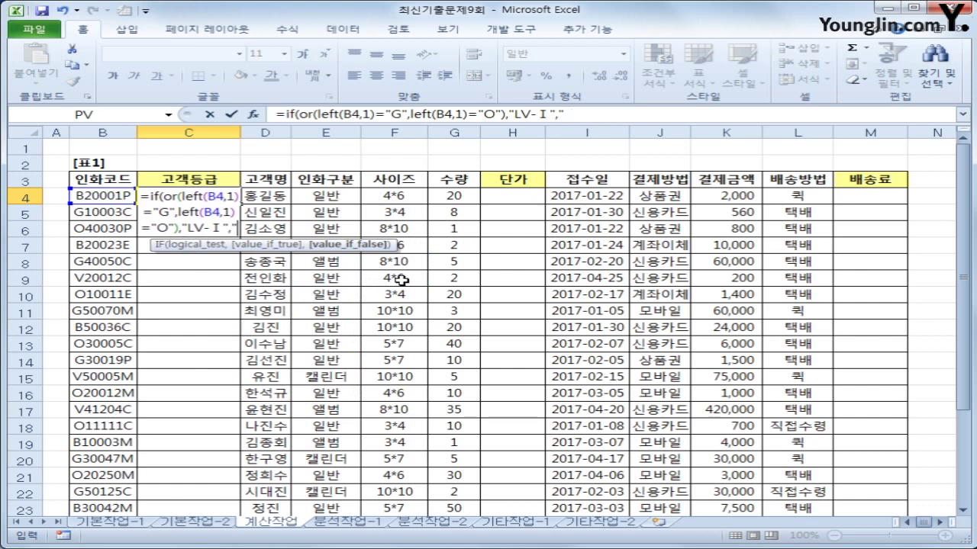
pyautogui.write('LV')
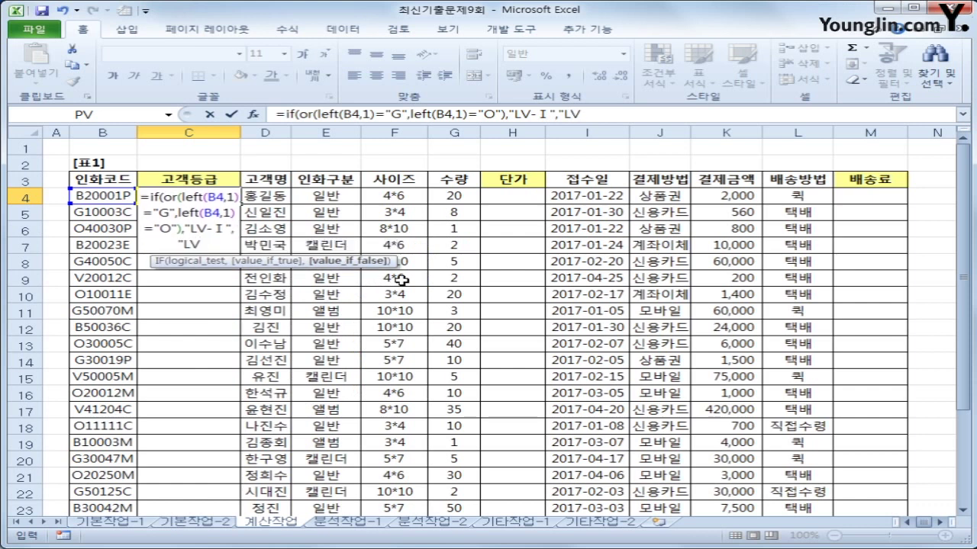
pyautogui.write('-ㅈ')
pyautogui.press('Hangul_Hanja')
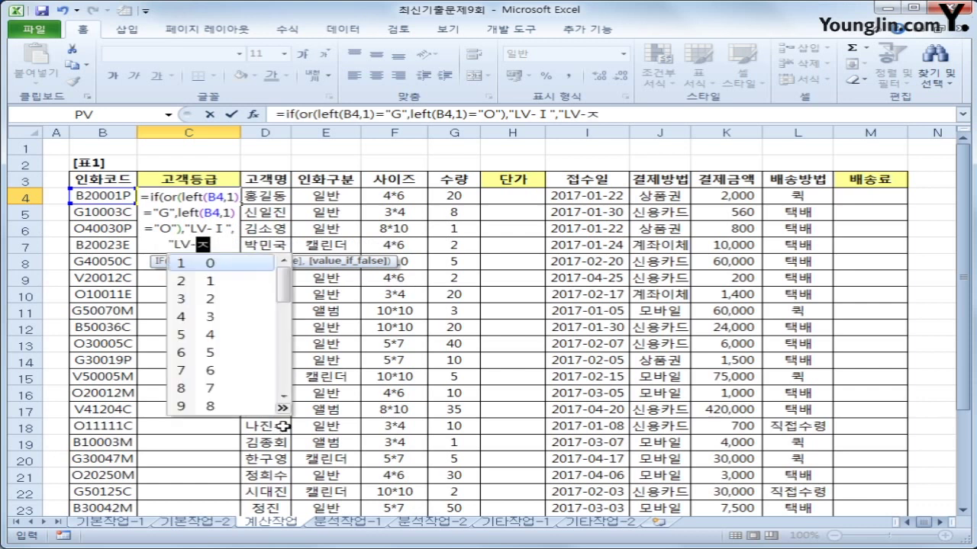
pyautogui.click(282, 408)
pyautogui.click(337, 318)
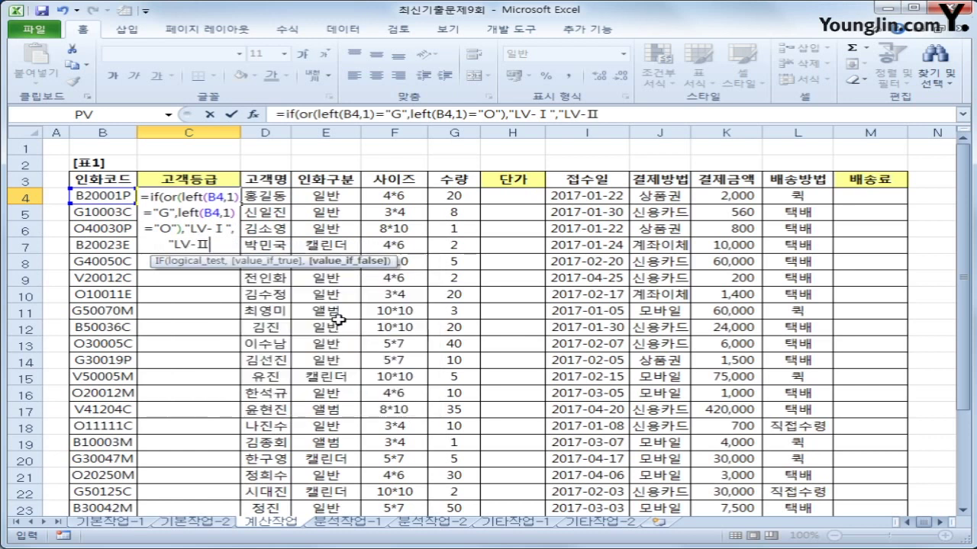
pyautogui.write('"')
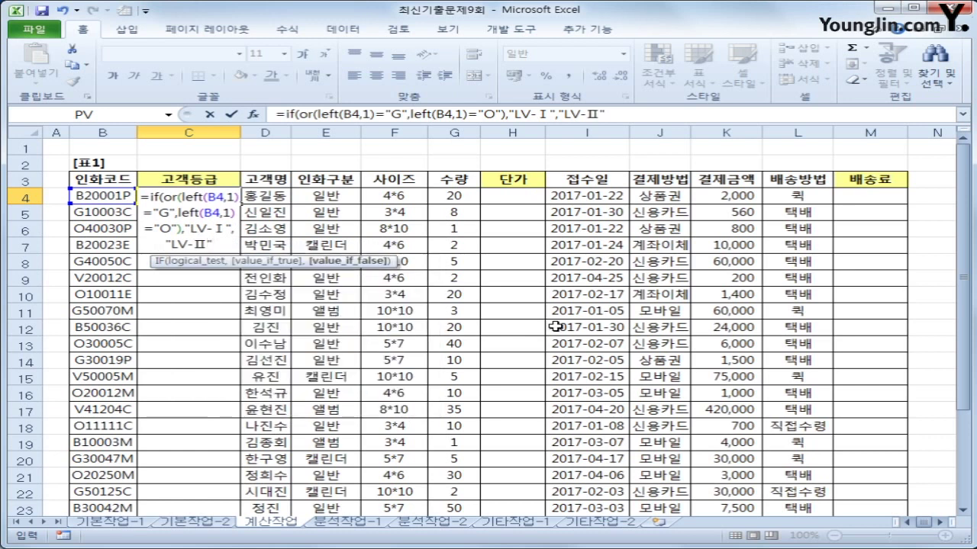
pyautogui.write(')')
pyautogui.press('Return')
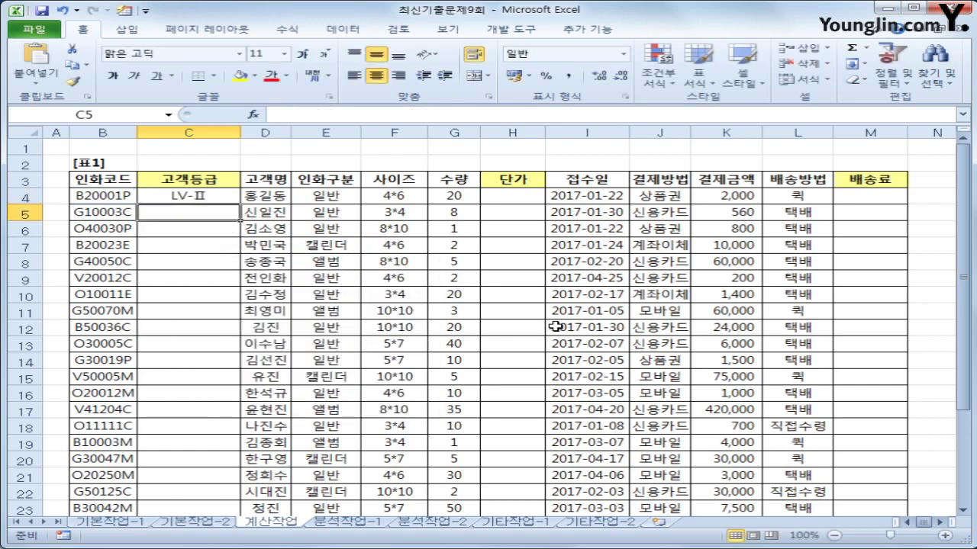
pyautogui.press('Up')
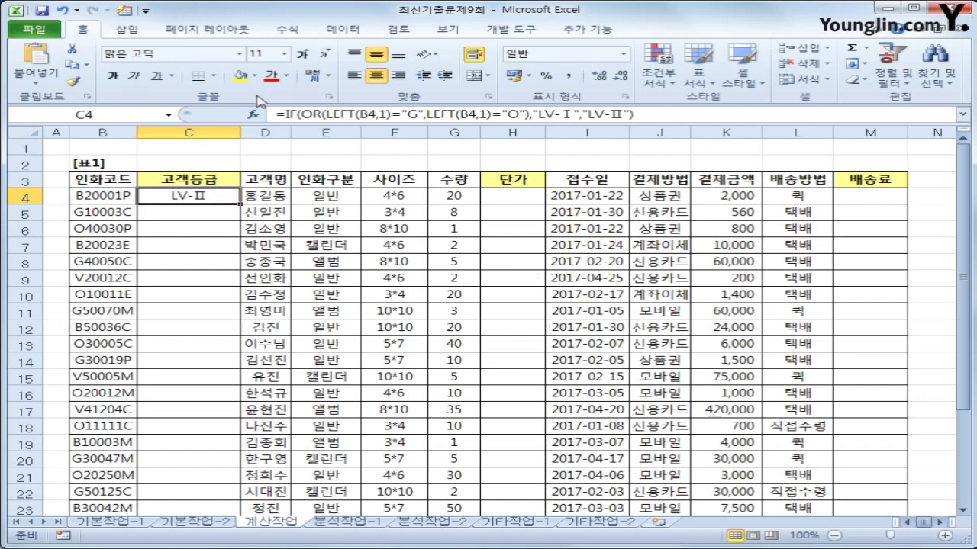
pyautogui.doubleClick(241, 203)
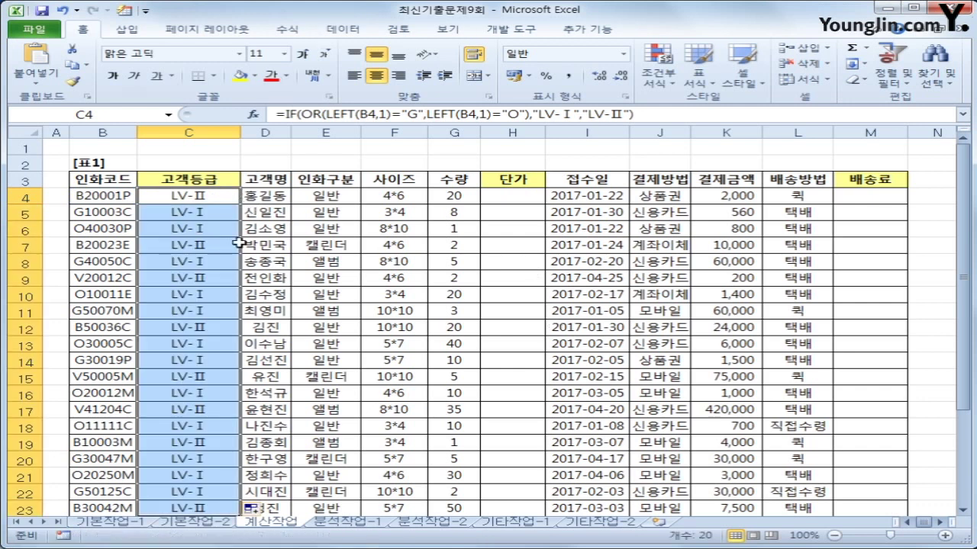
# Append a second IF to the C4 formula, joined with &, using the condition K4>=50000.
pyautogui.click(210, 299)
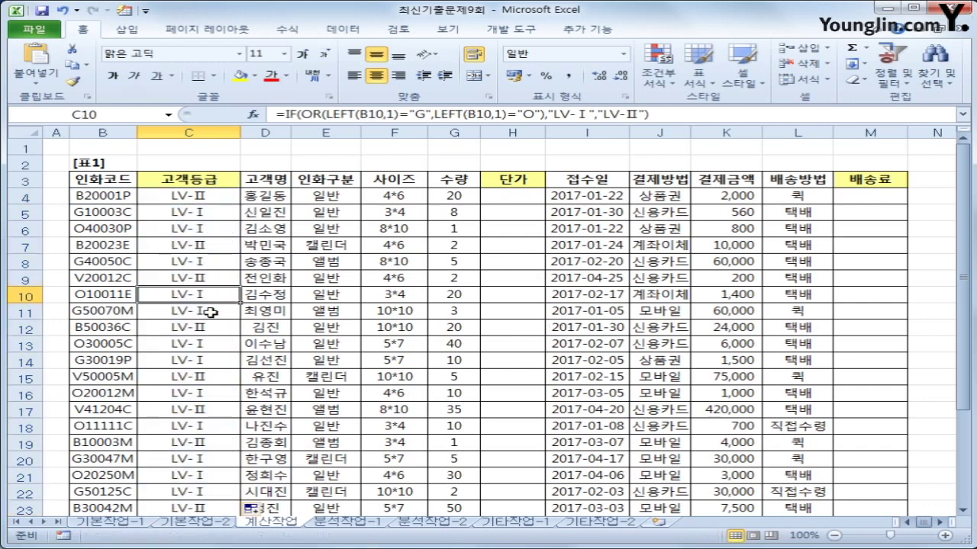
pyautogui.press('Down')
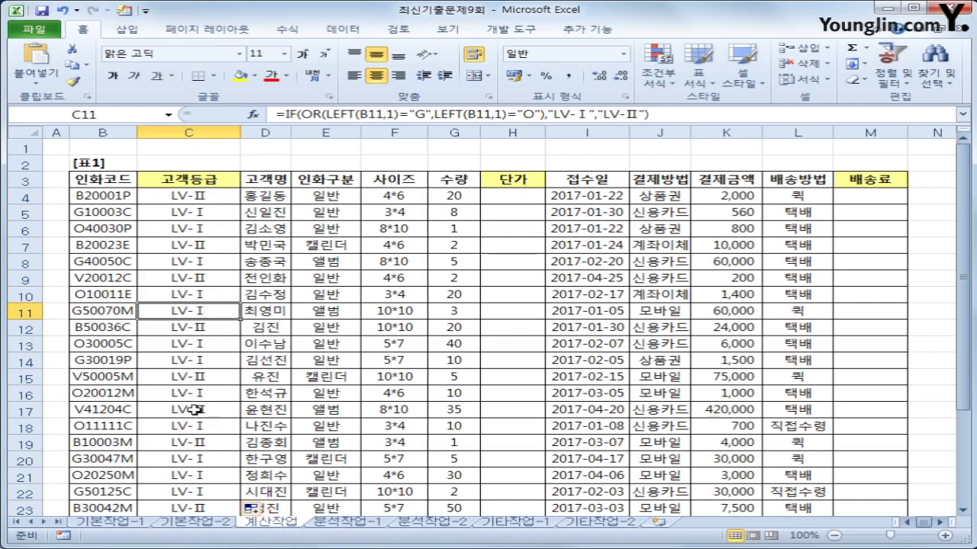
pyautogui.click(218, 200)
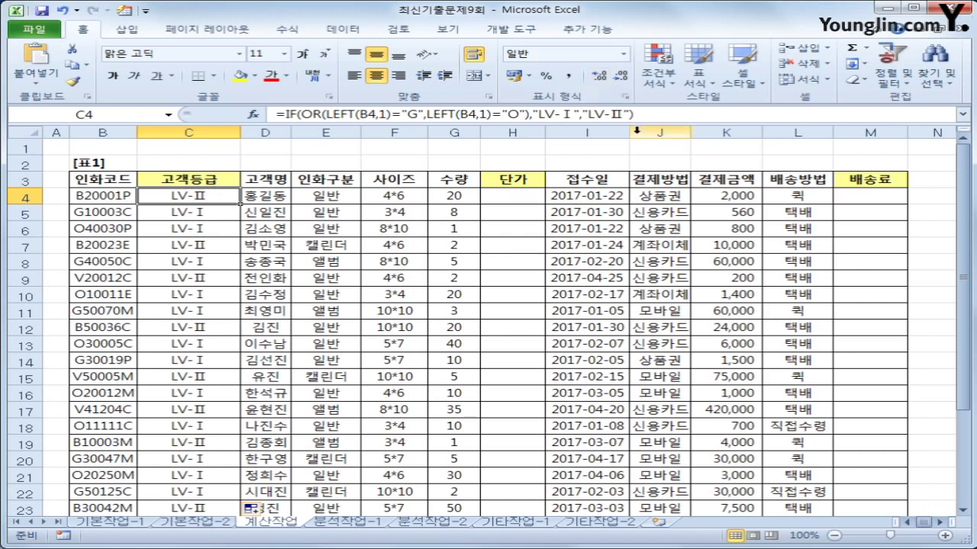
pyautogui.click(669, 113)
pyautogui.write('&')
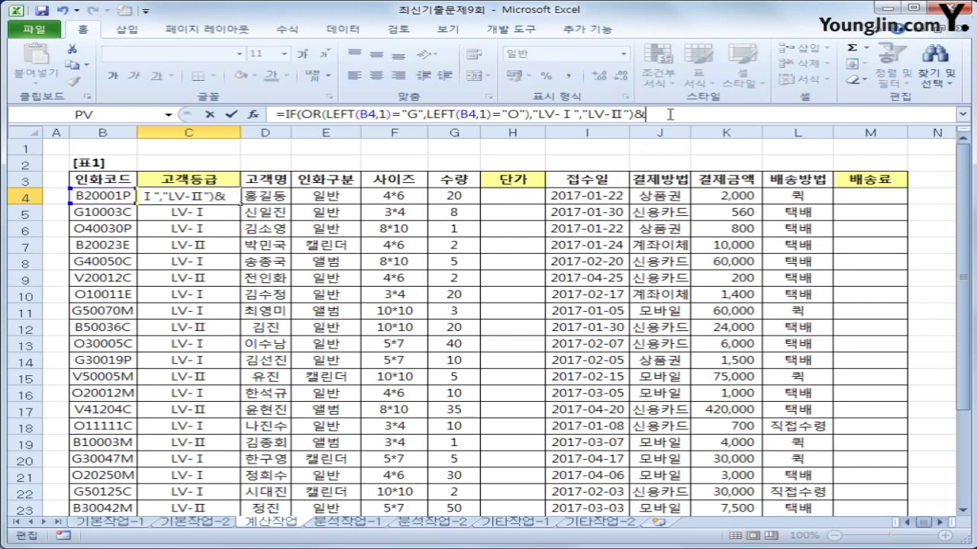
pyautogui.write('if(')
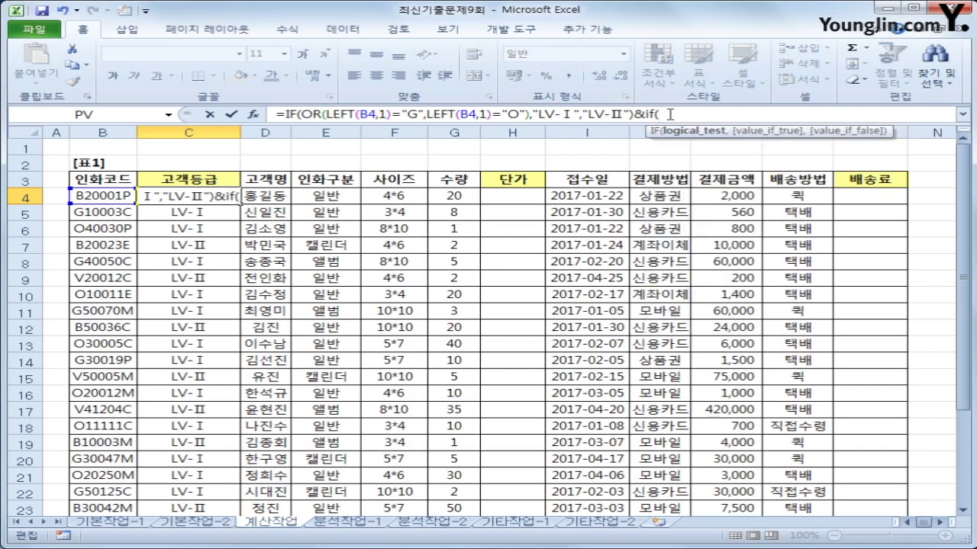
pyautogui.click(717, 195)
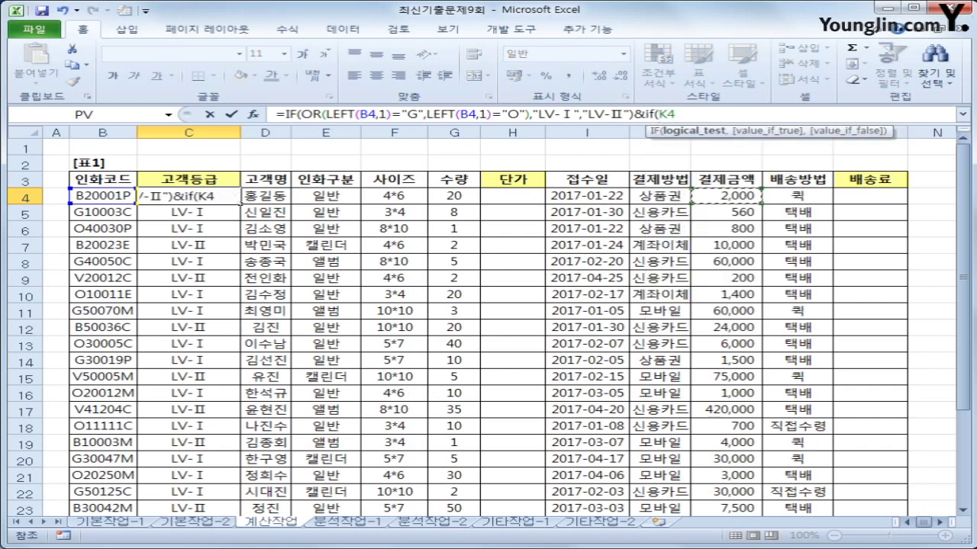
pyautogui.write('>=500')
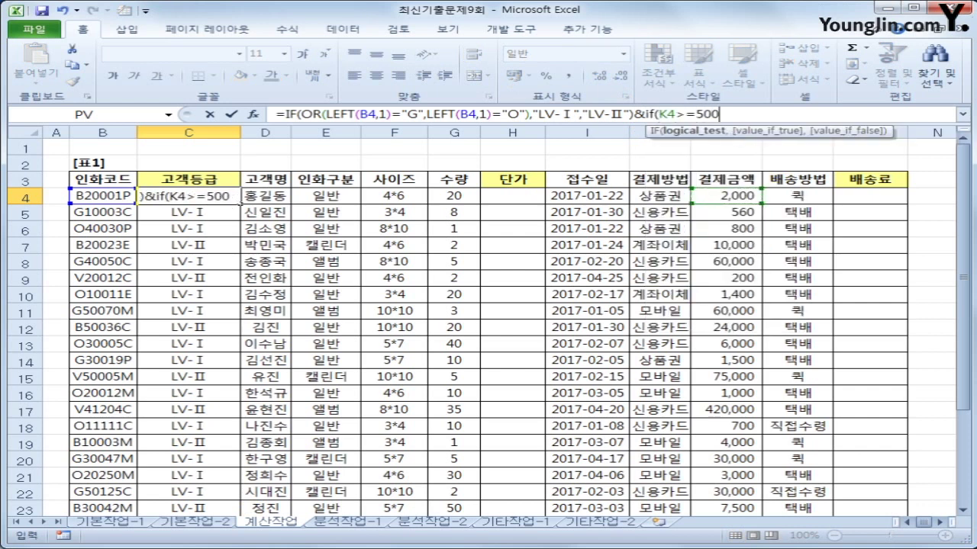
pyautogui.write('00,')
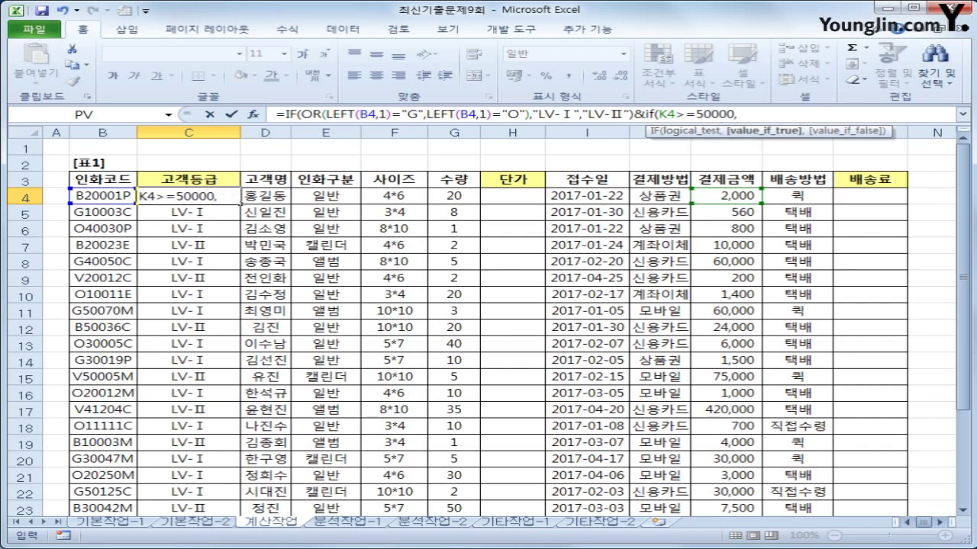
# Enter "-우수고객" as the second IF's value-if-true and close its parenthesis.
pyautogui.write('"-dn')
pyautogui.press('BackSpace')
pyautogui.press('BackSpace')
pyautogui.press('Hangul')
pyautogui.write('우')
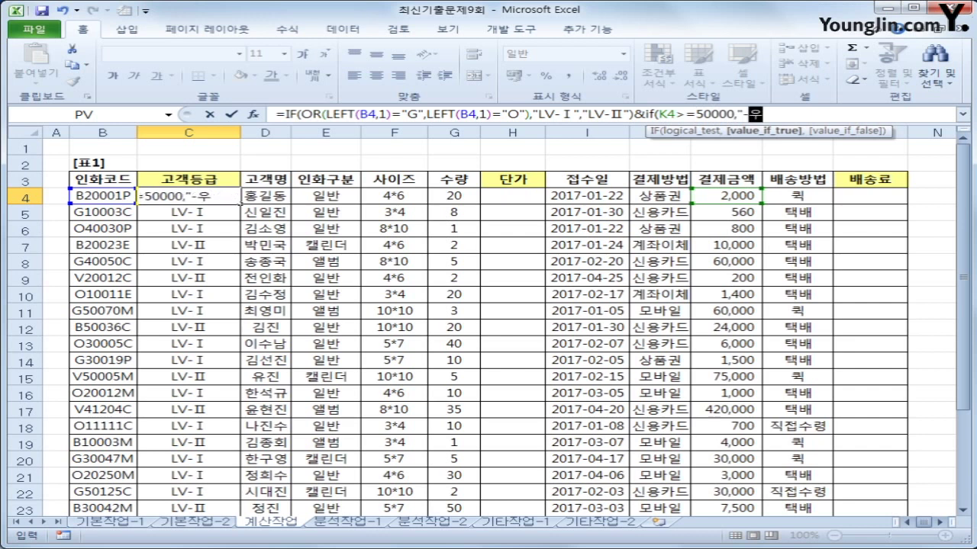
pyautogui.write('수고객"')
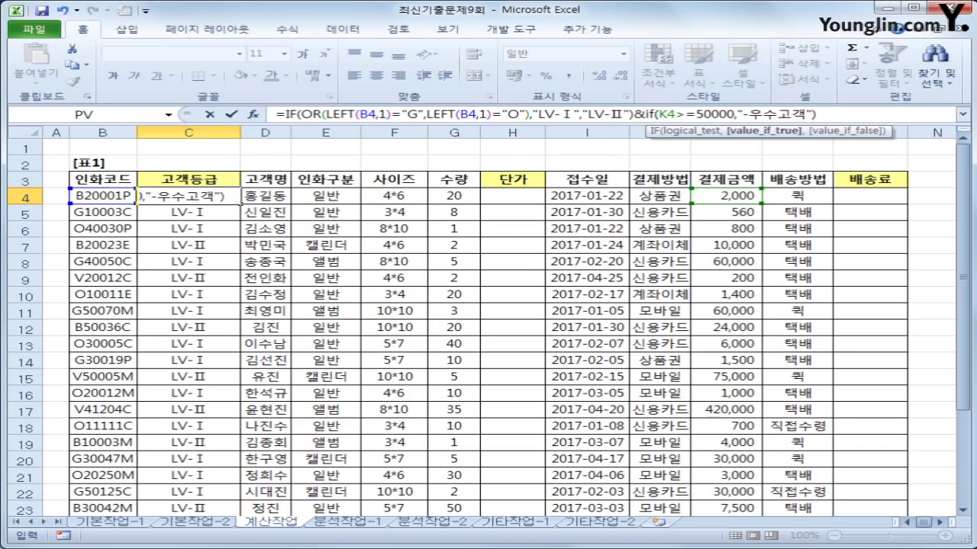
pyautogui.write(')')
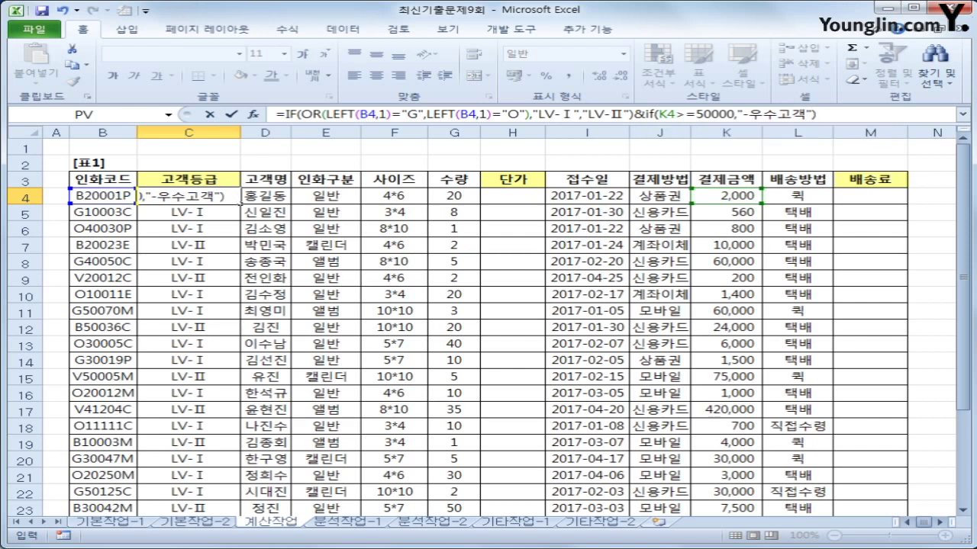
# Add an empty string "" as the second IF's value-if-false and commit the C4 formula.
pyautogui.click(813, 114)
pyautogui.write(',""')
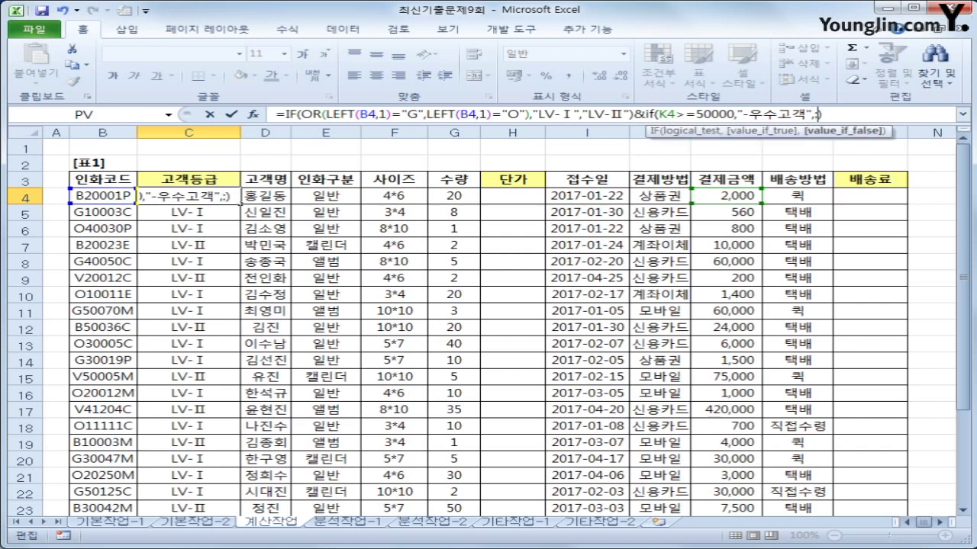
pyautogui.press('BackSpace')
pyautogui.press('BackSpace')
pyautogui.press('Return')
pyautogui.press('Up')
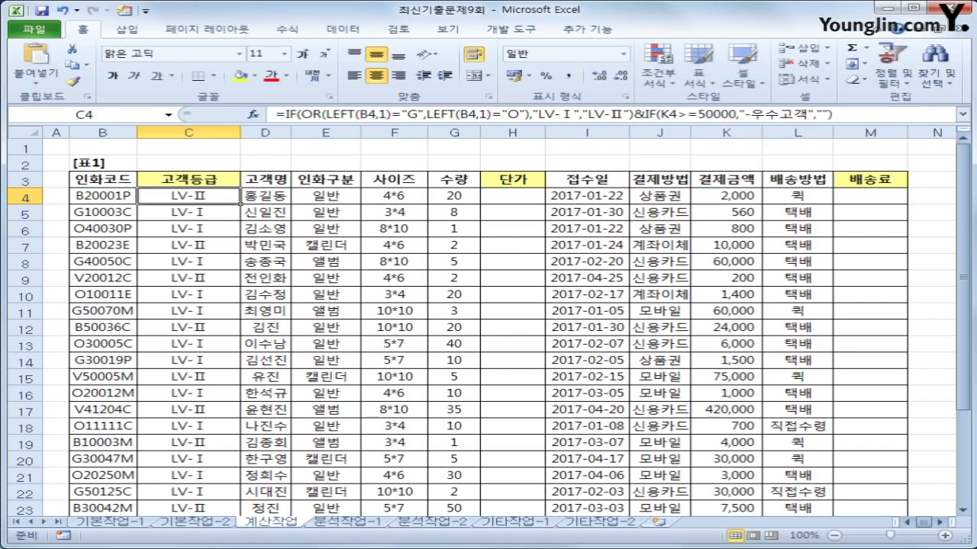
# Fill the C4 formula down to C23 and check the filled 고객등급 cells in rows 17, 15, 11 and 8.
pyautogui.doubleClick(238, 203)
pyautogui.scroll(-1, 241, 326)
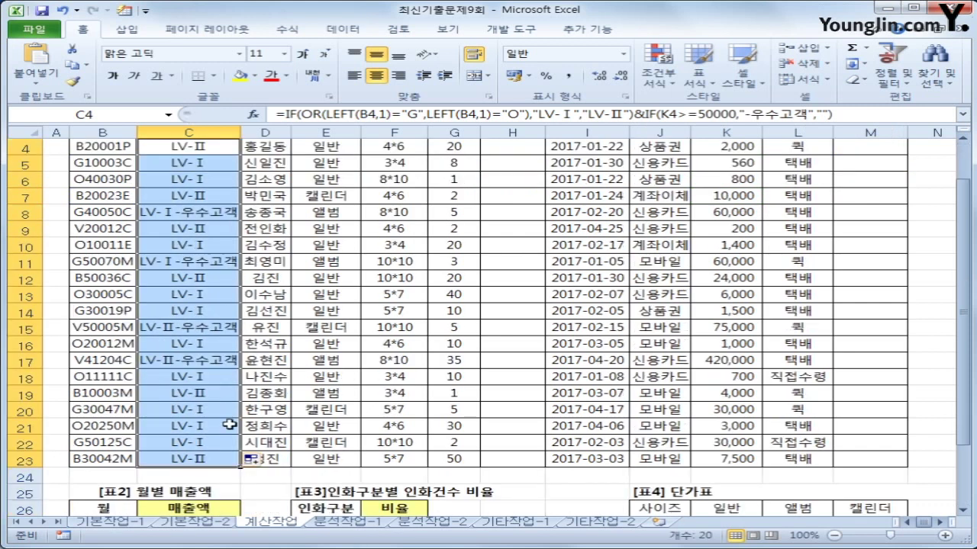
pyautogui.click(193, 372)
pyautogui.click(202, 328)
pyautogui.click(200, 265)
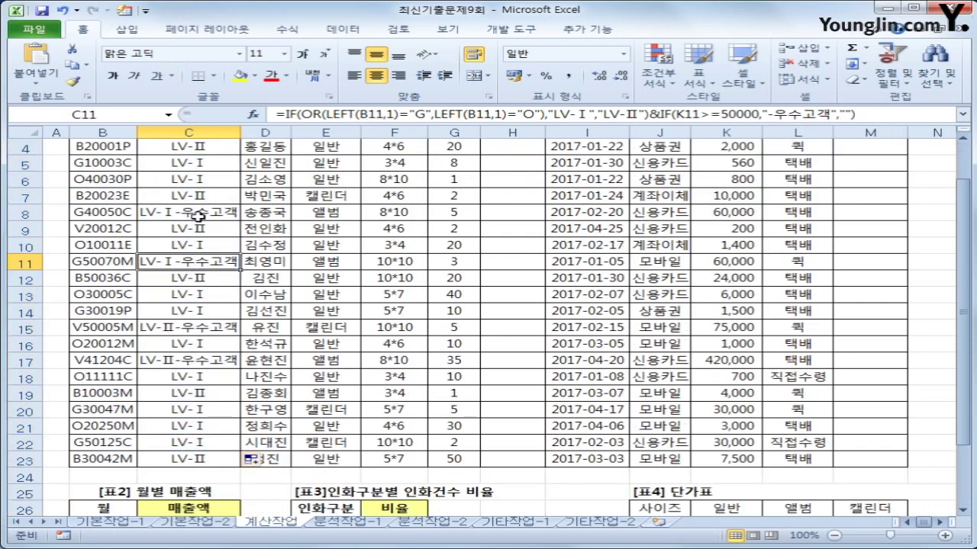
pyautogui.click(198, 216)
pyautogui.scroll(1, 198, 319)
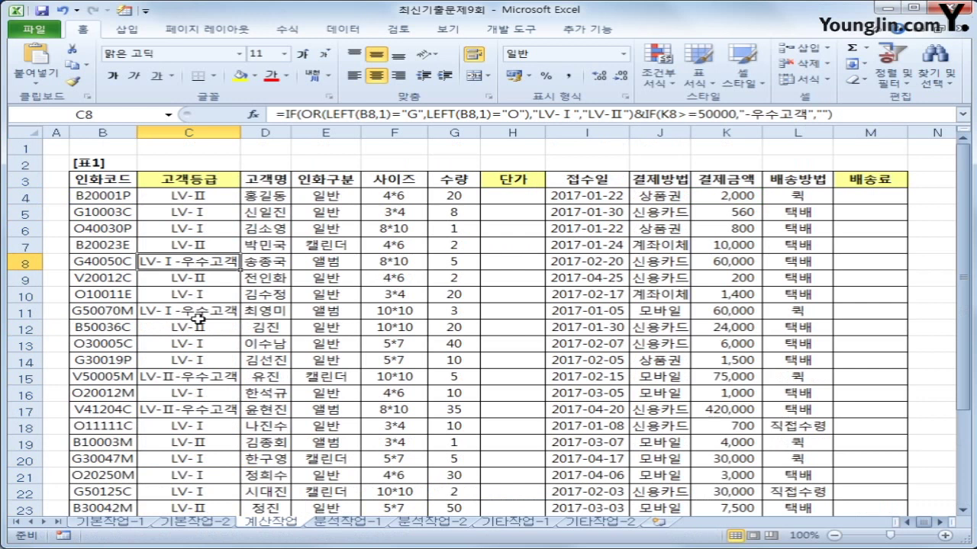
# Examine the [표4] 단가표 range J26:M31, its 사이즈 column and its price columns, for the 단가 calculation.
pyautogui.click(491, 197)
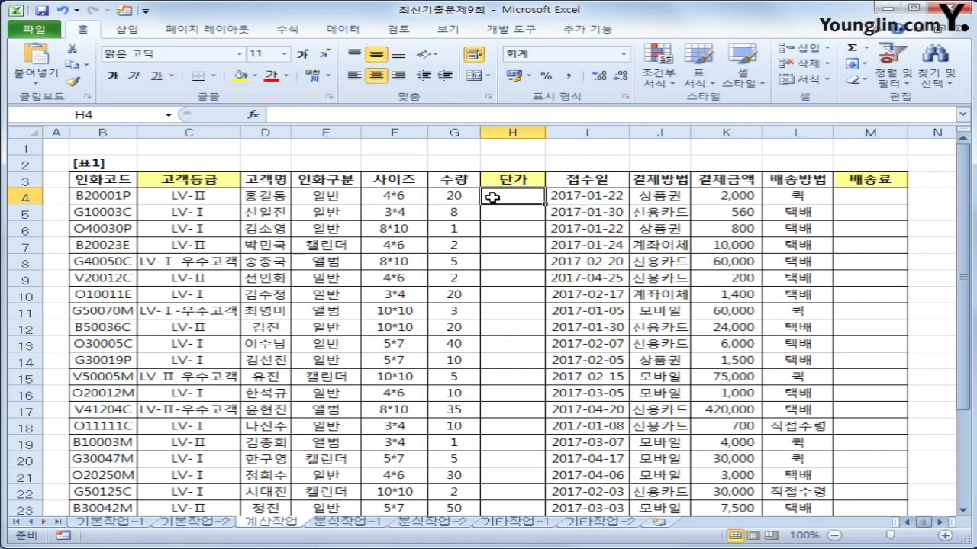
pyautogui.scroll(-5, 515, 457)
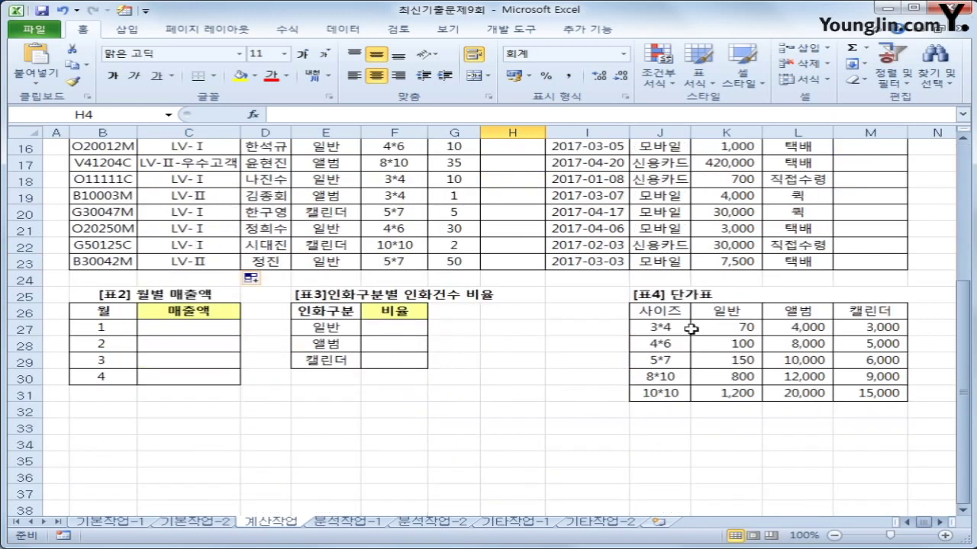
pyautogui.moveTo(671, 312); pyautogui.dragTo(858, 394)
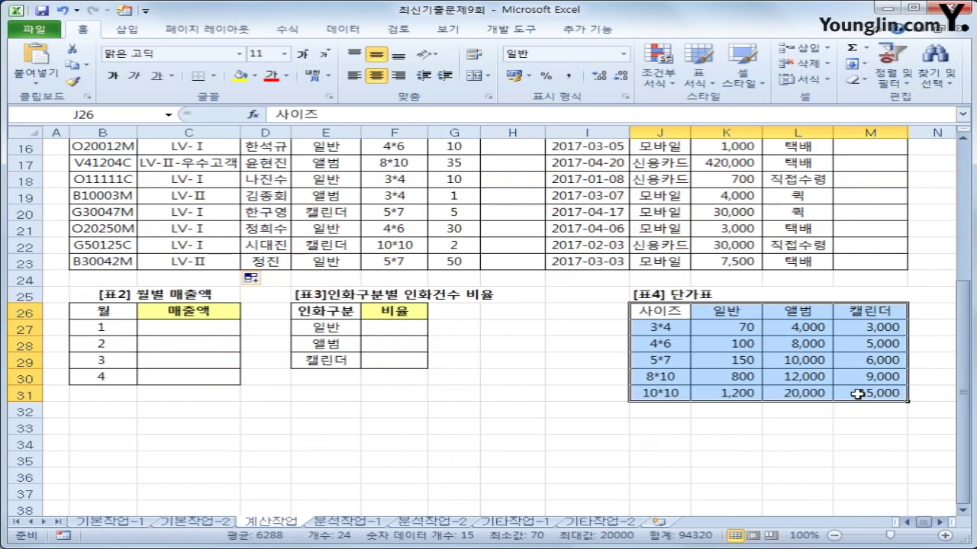
pyautogui.scroll(4, 858, 394)
pyautogui.scroll(-4, 828, 392)
pyautogui.moveTo(670, 313); pyautogui.dragTo(669, 394)
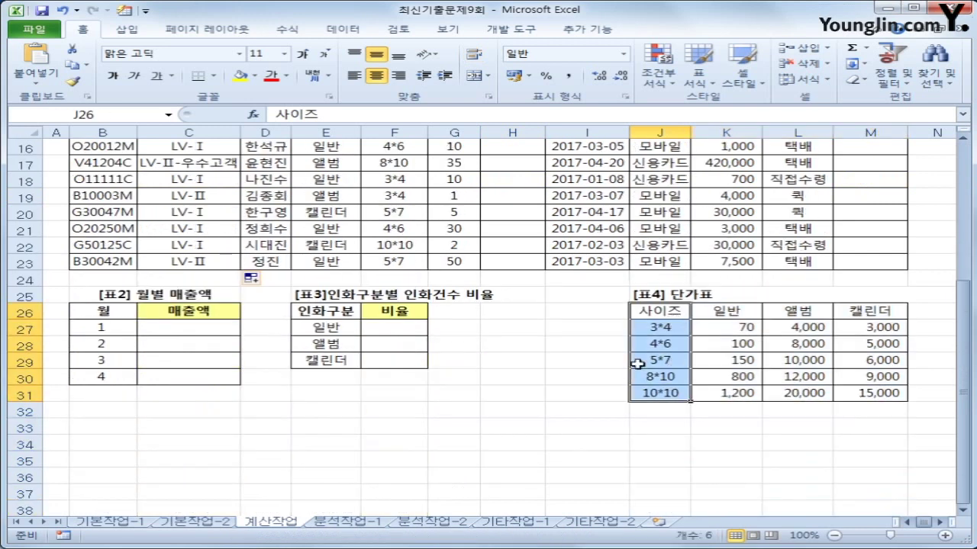
pyautogui.moveTo(731, 311); pyautogui.dragTo(880, 390)
pyautogui.scroll(3, 879, 390)
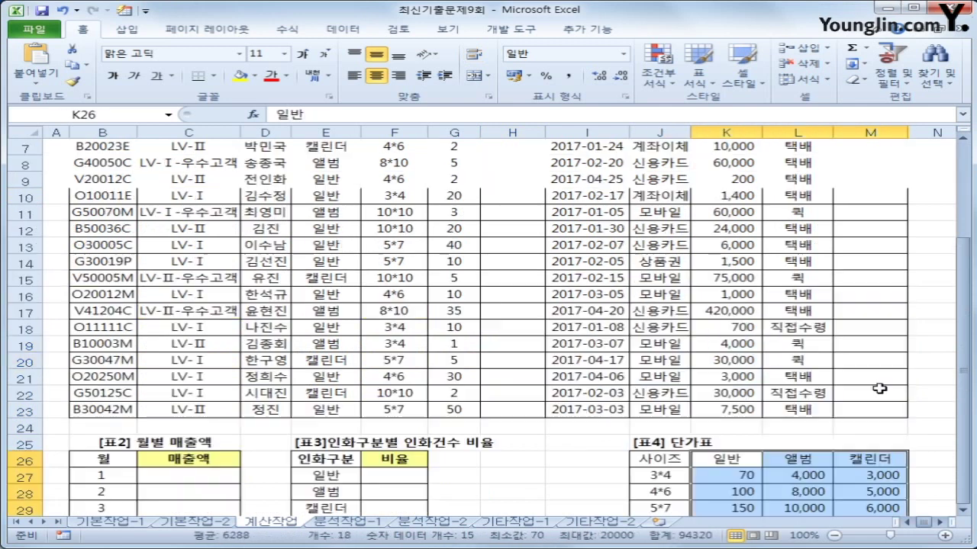
pyautogui.scroll(2, 717, 342)
# In H4, begin a VLOOKUP formula with F4 as the lookup value and the absolute range $J$27:$M$31 as the table array.
pyautogui.click(511, 199)
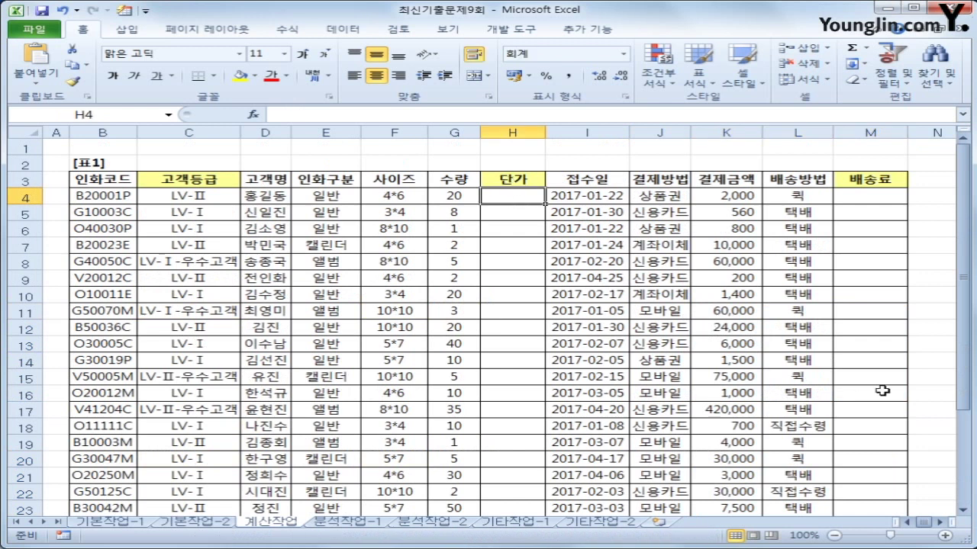
pyautogui.write('=')
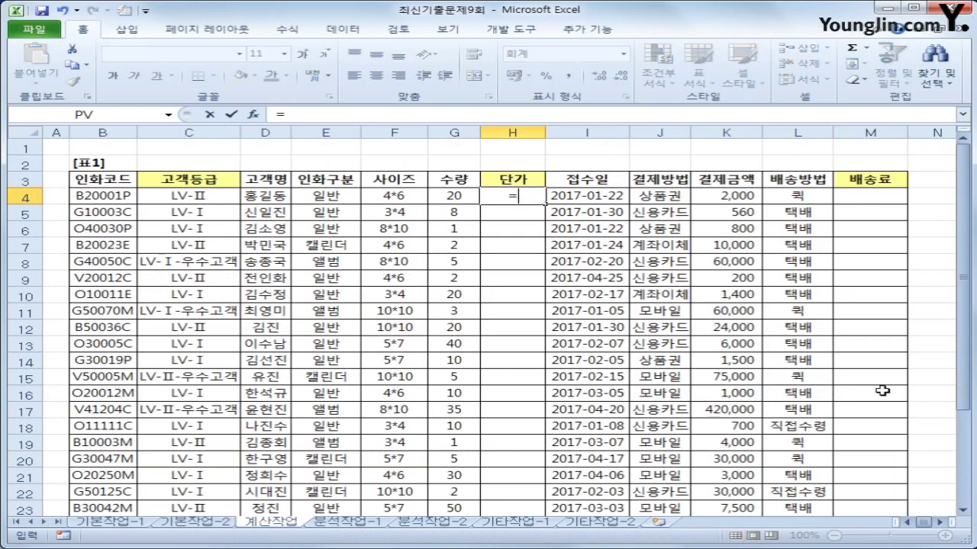
pyautogui.write('vl')
pyautogui.press('Tab')
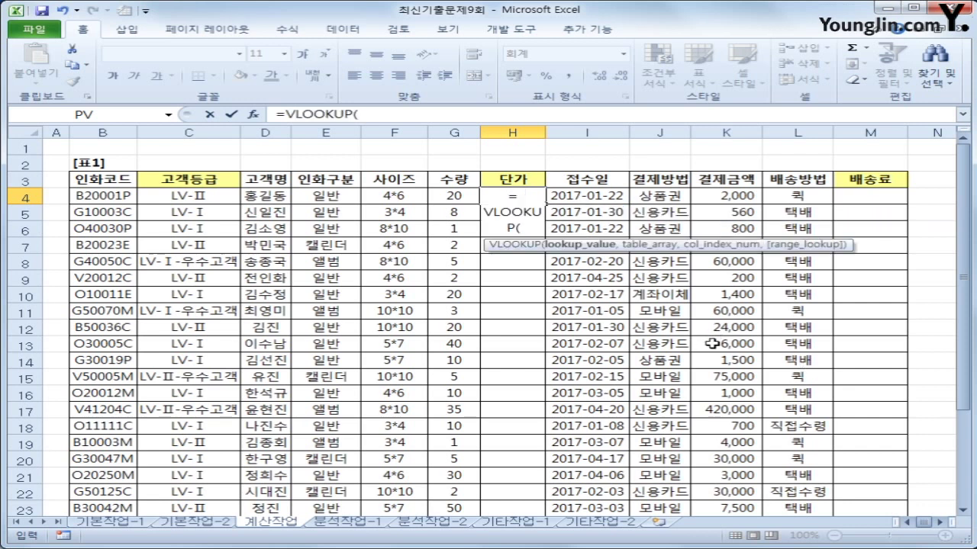
pyautogui.click(412, 200)
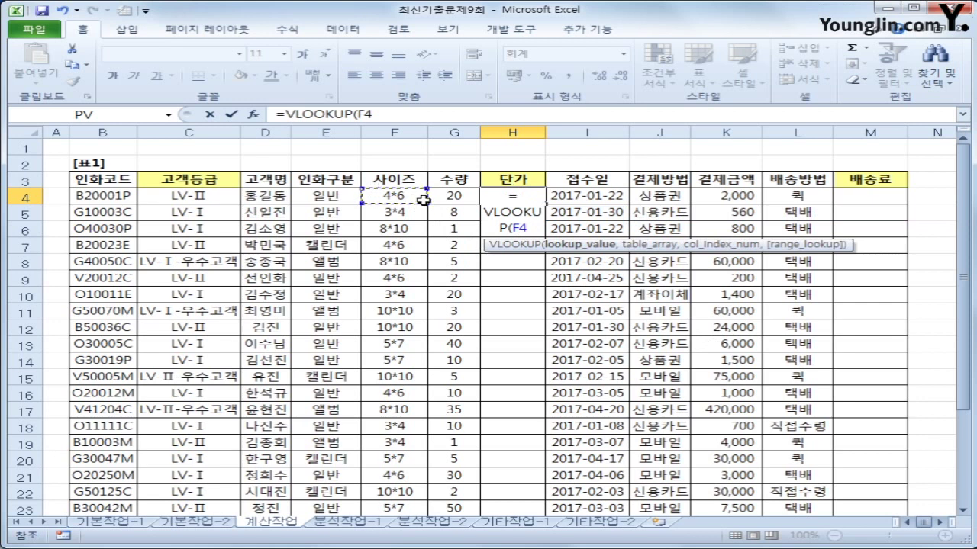
pyautogui.write(',')
pyautogui.scroll(-4, 715, 440)
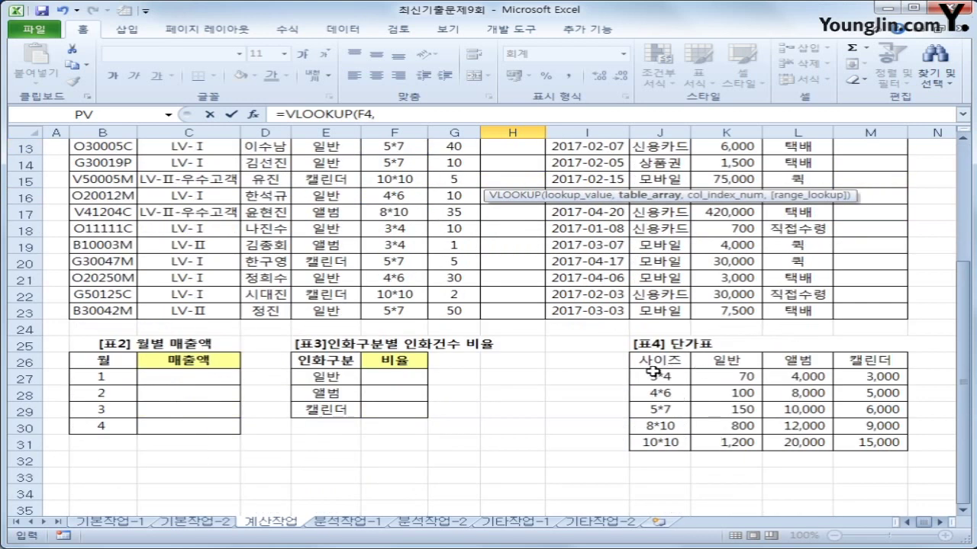
pyautogui.moveTo(654, 373); pyautogui.dragTo(861, 443)
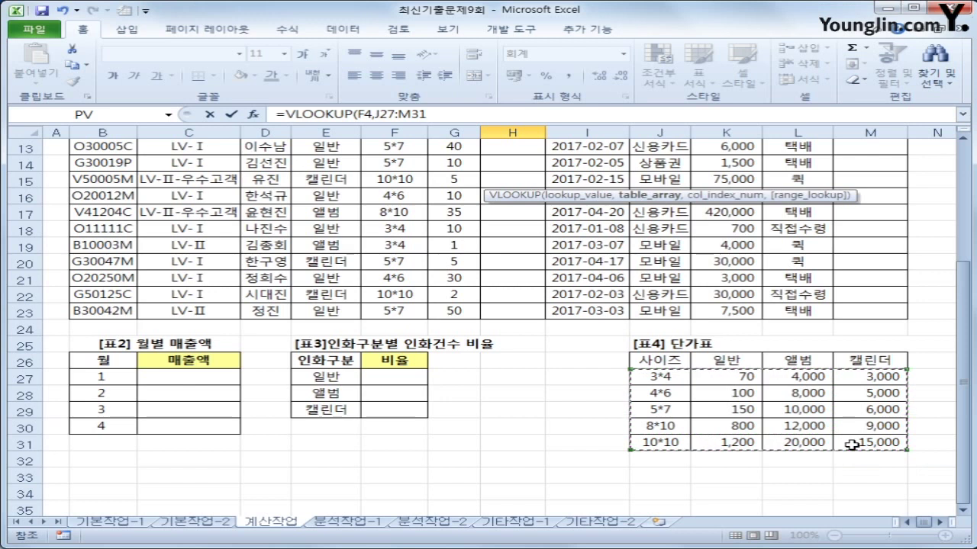
pyautogui.press('F4')
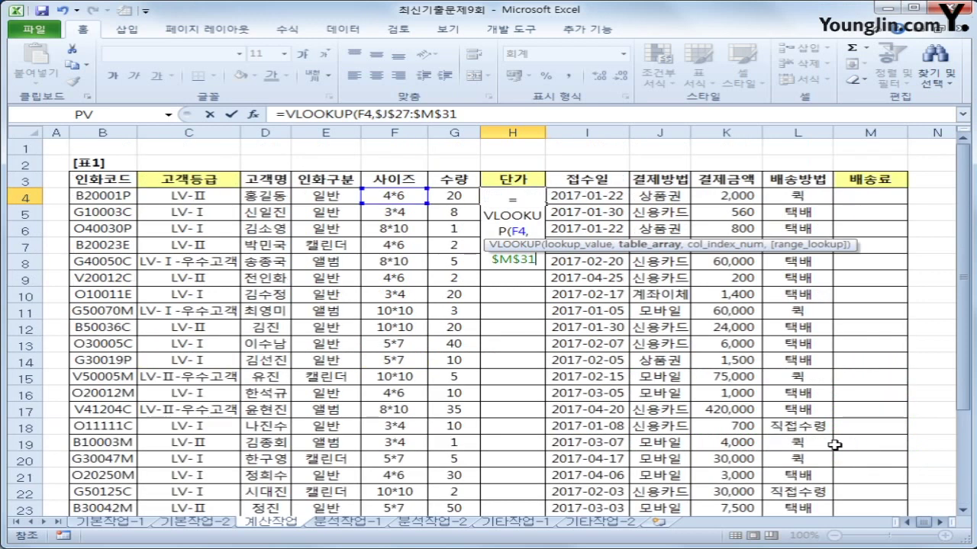
pyautogui.write(',')
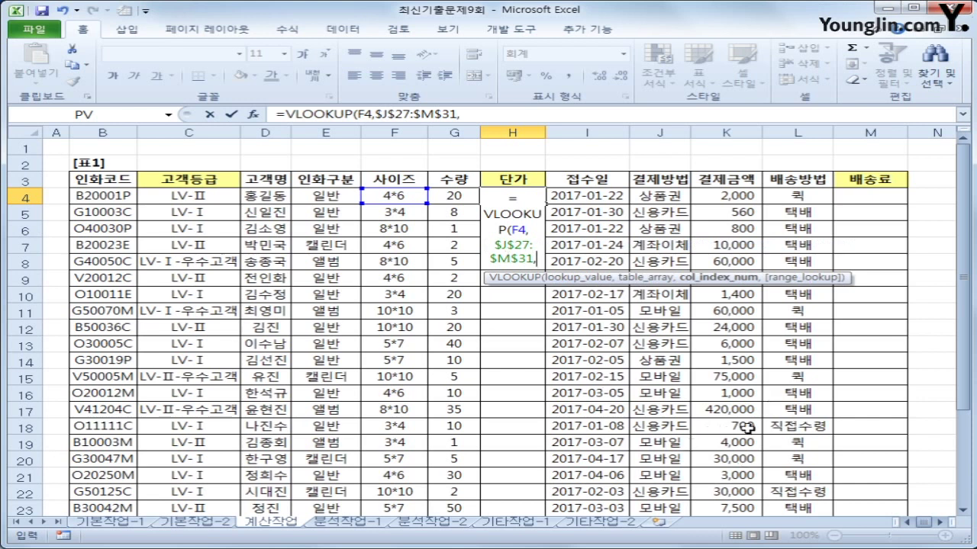
# Nest a MATCH function as VLOOKUP's column index in H4, with E4 as its lookup value.
pyautogui.scroll(-2, 746, 429)
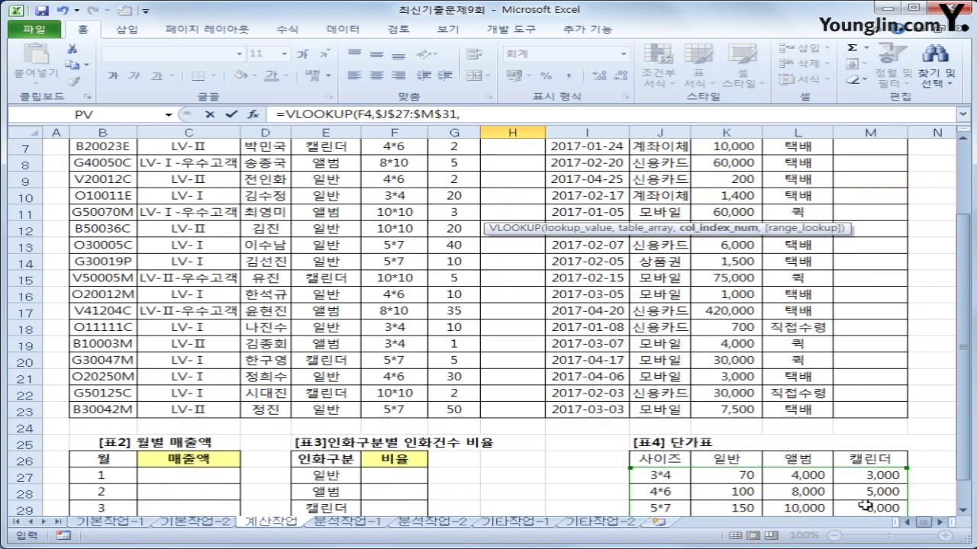
pyautogui.scroll(2, 864, 505)
pyautogui.write('ms')
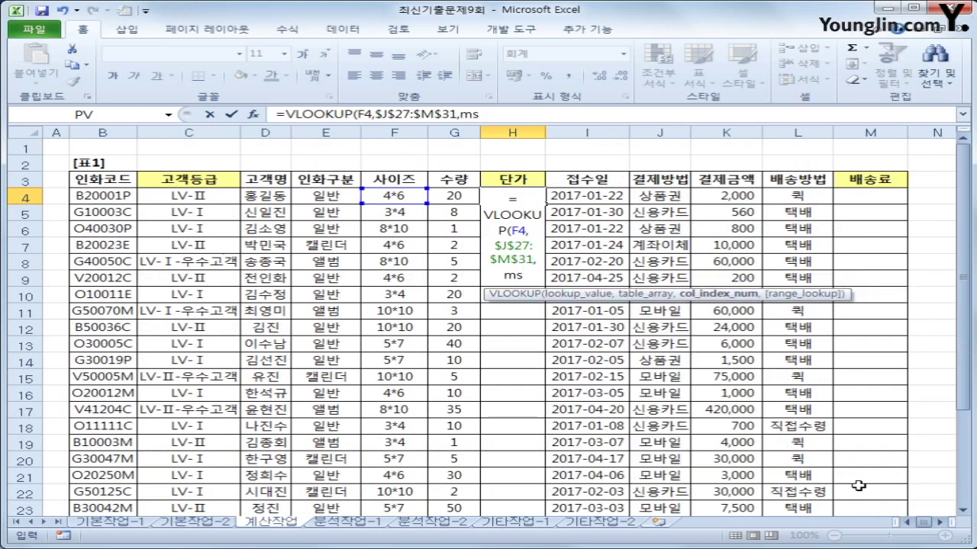
pyautogui.press('BackSpace')
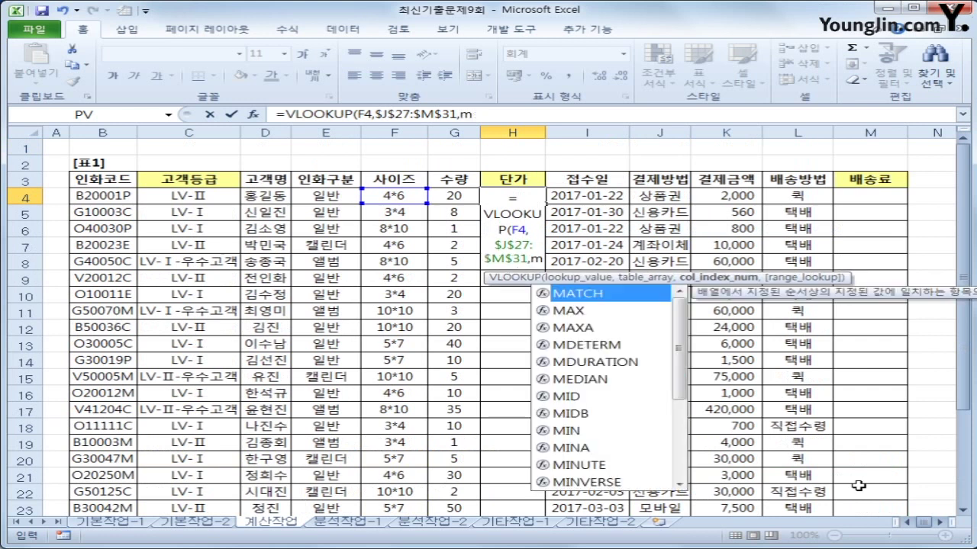
pyautogui.write('a')
pyautogui.press('Tab')
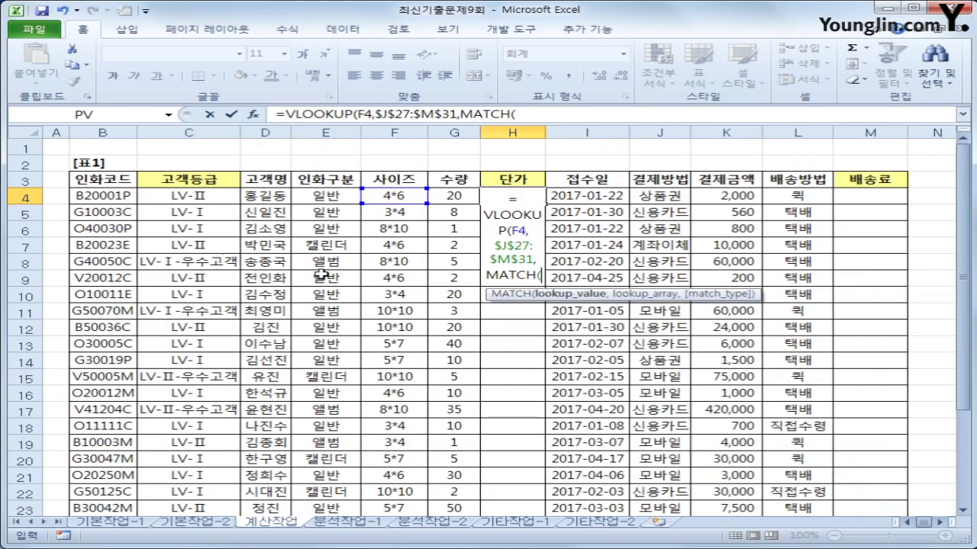
pyautogui.click(321, 192)
pyautogui.write(',')
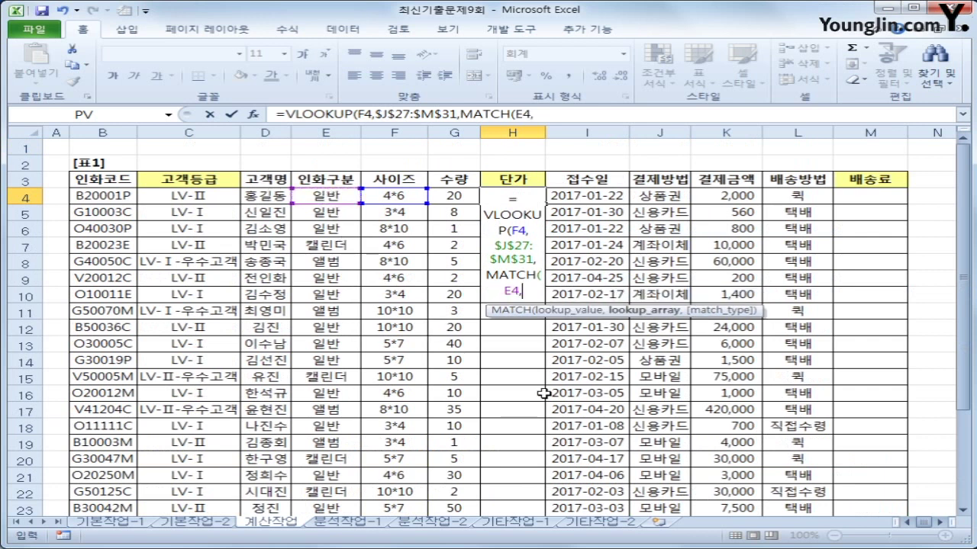
# Set MATCH's lookup array to the absolute header range $K$26:$M$26 with match type 0, and close the MATCH function.
pyautogui.scroll(-2, 633, 396)
pyautogui.moveTo(723, 459); pyautogui.dragTo(871, 467)
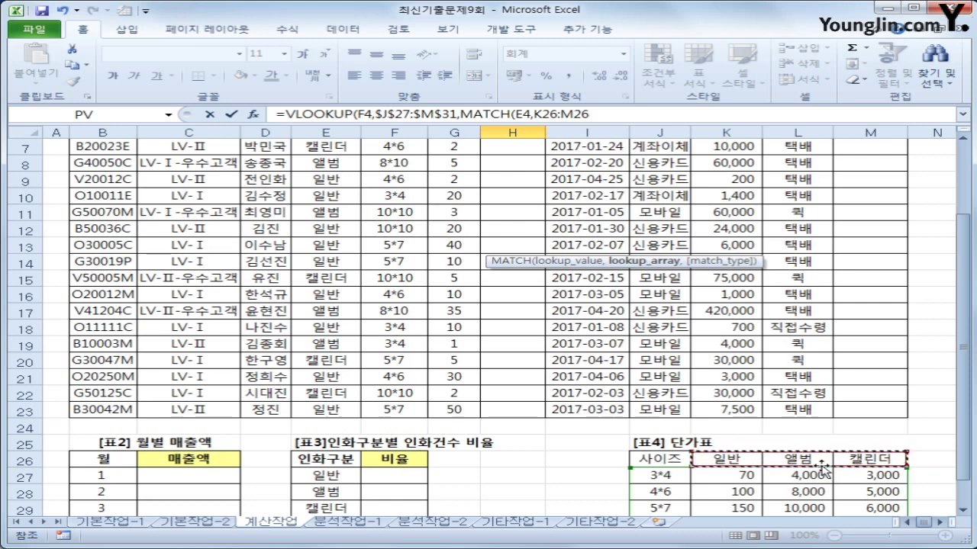
pyautogui.press('F4')
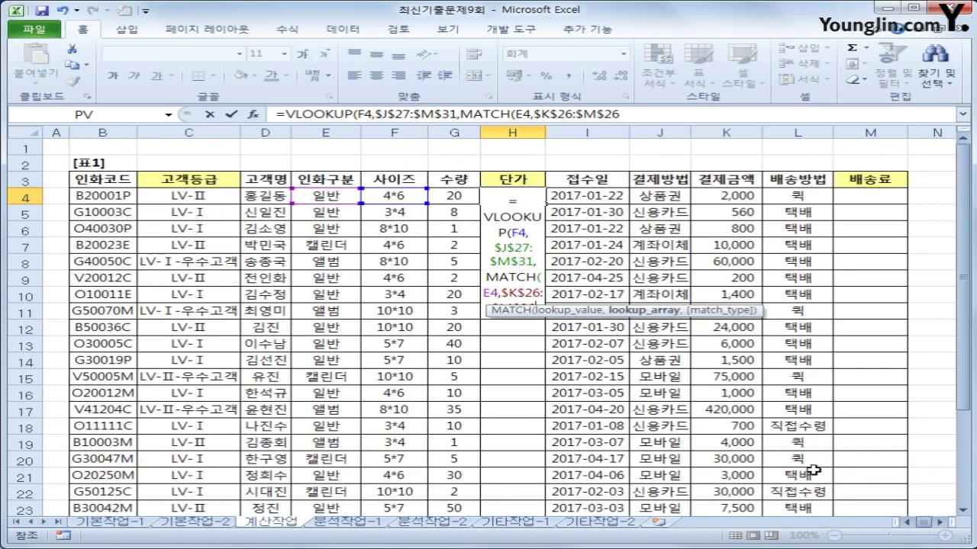
pyautogui.write(',0')
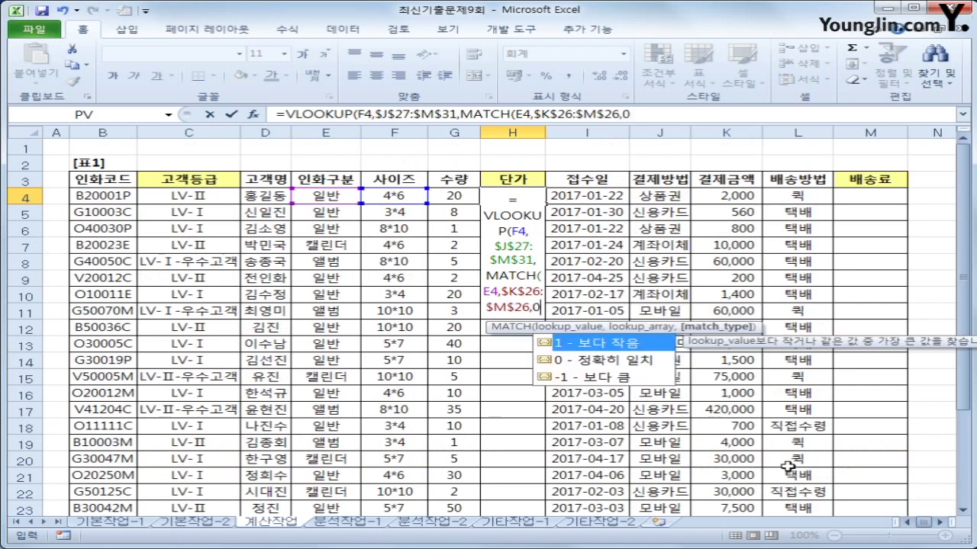
pyautogui.write(')')
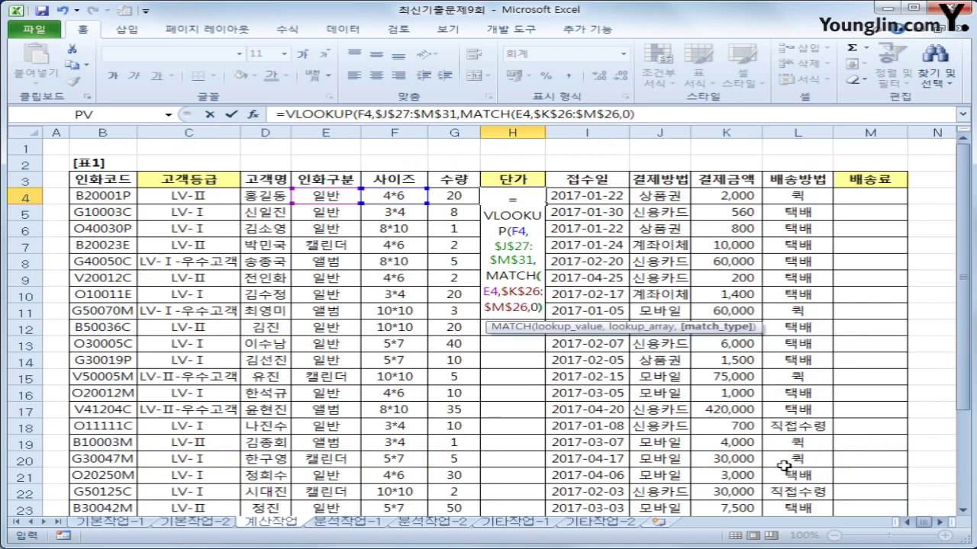
pyautogui.click(660, 114)
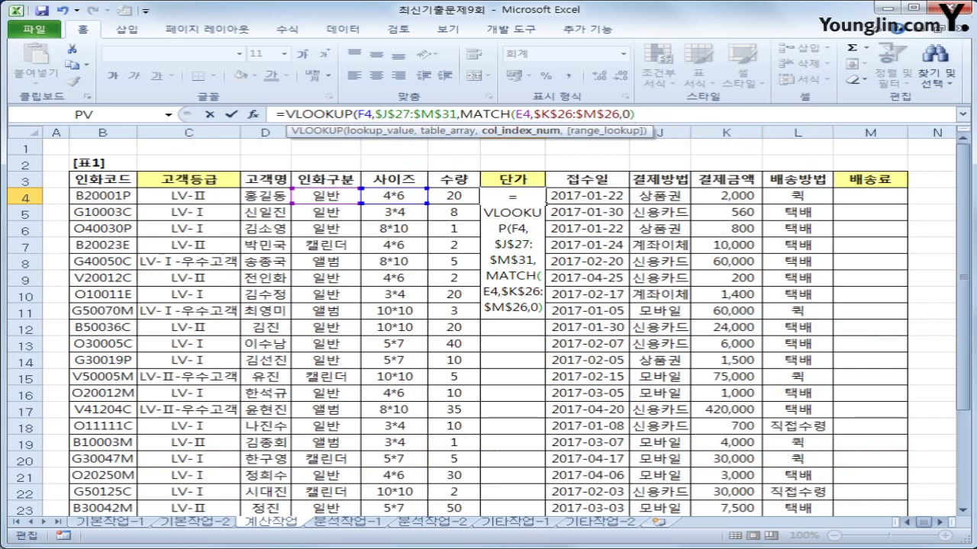
# Remove the +1 after MATCH and change its lookup array to the absolute range $J$26:$M$26.
pyautogui.scroll(-3, 968, 216)
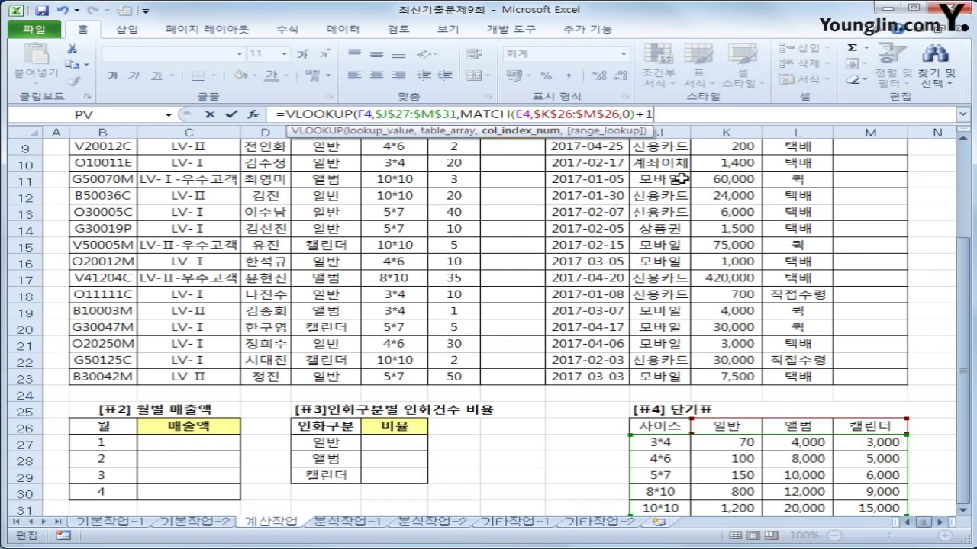
pyautogui.press('BackSpace')
pyautogui.press('BackSpace')
pyautogui.moveTo(534, 114); pyautogui.dragTo(619, 114)
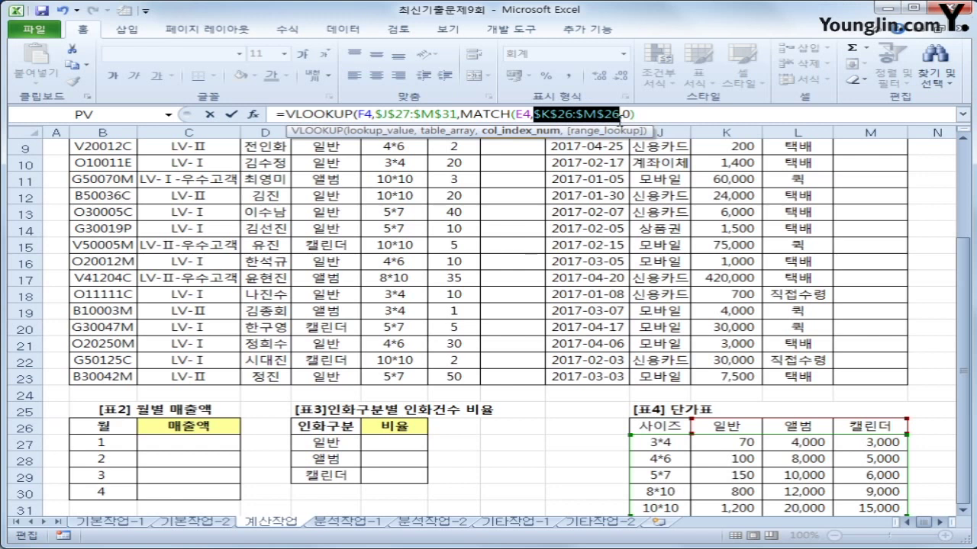
pyautogui.moveTo(656, 424); pyautogui.dragTo(856, 427)
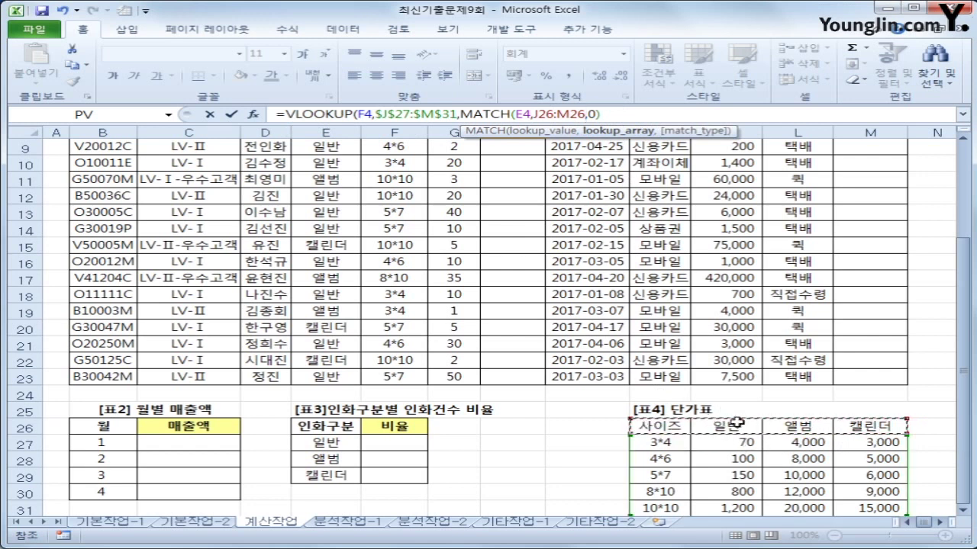
pyautogui.moveTo(659, 426); pyautogui.dragTo(874, 424)
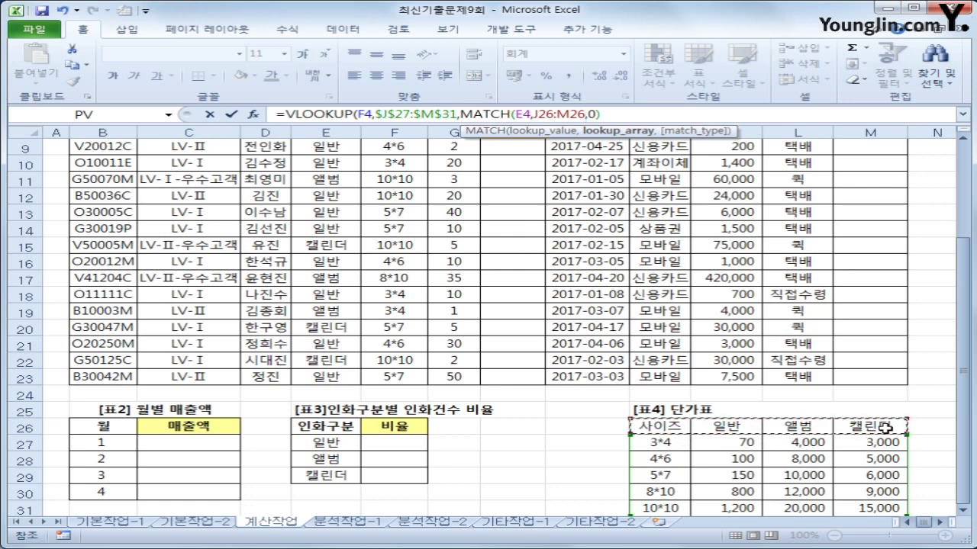
pyautogui.press('F4')
pyautogui.click(688, 120)
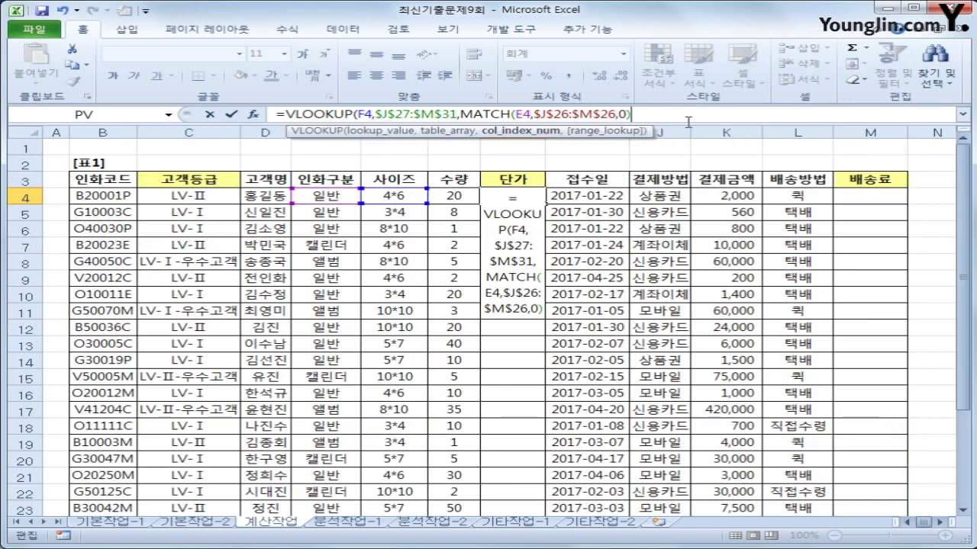
# Close and commit the H4 VLOOKUP formula and fill it down the 단가 column to H23.
pyautogui.write(')')
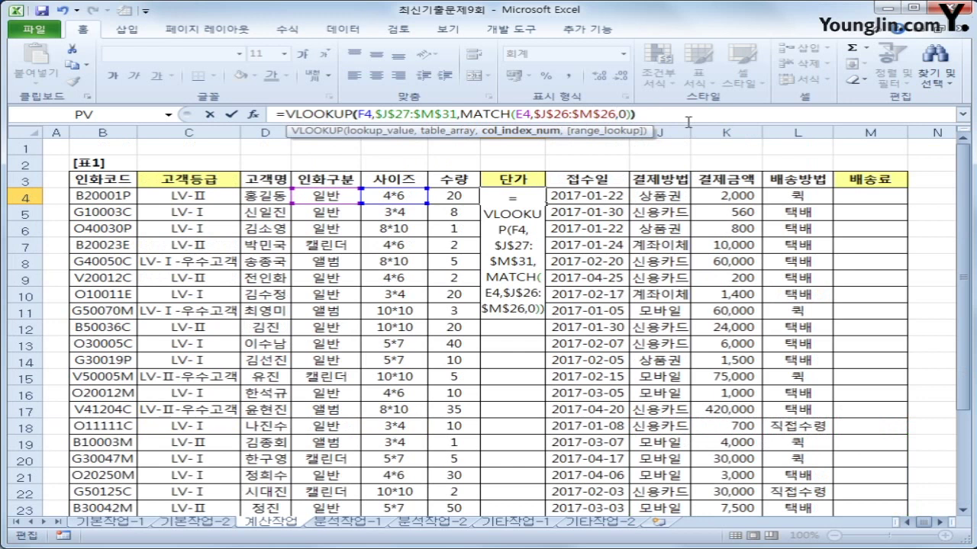
pyautogui.press('Return')
pyautogui.click(522, 197)
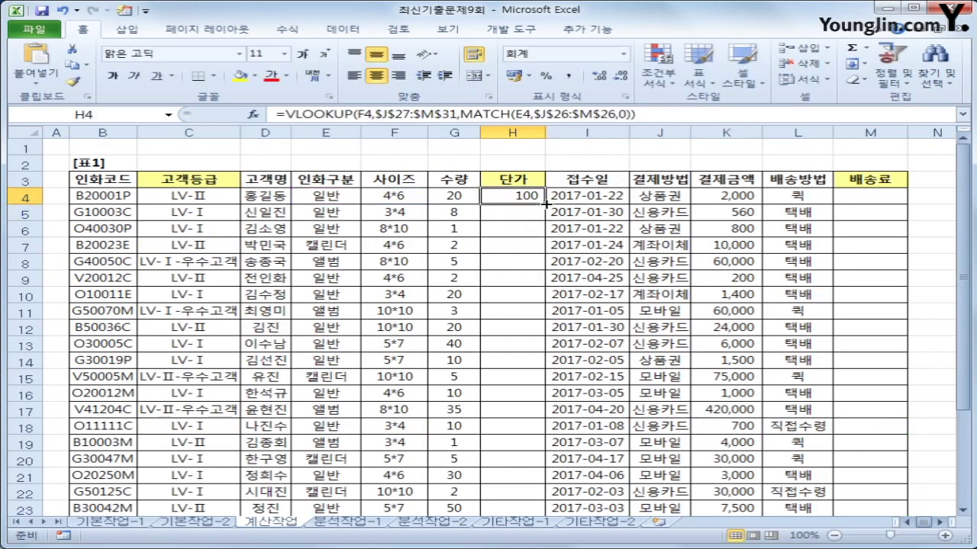
pyautogui.doubleClick(545, 202)
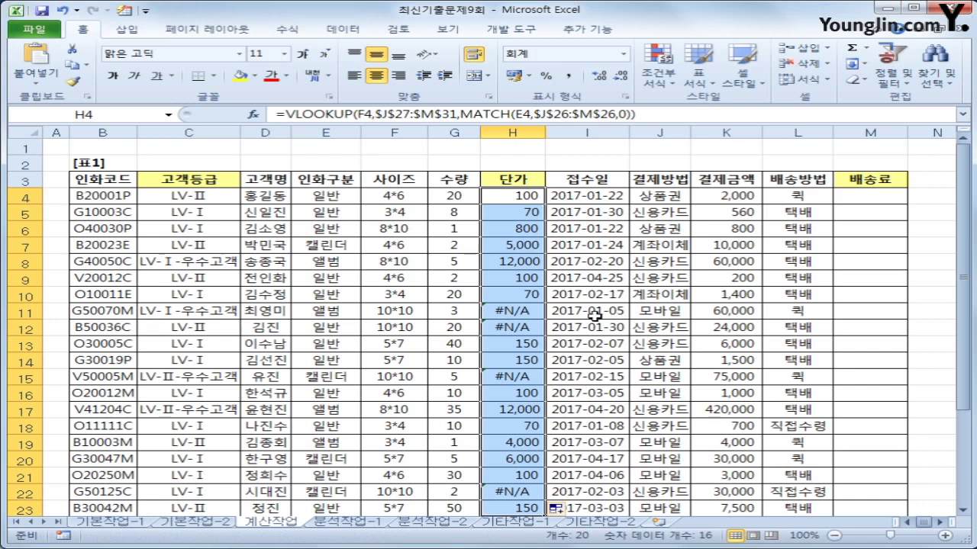
# Check the formula in H11, and add 0 as VLOOKUP's range_lookup argument in H4's formula.
pyautogui.click(503, 312)
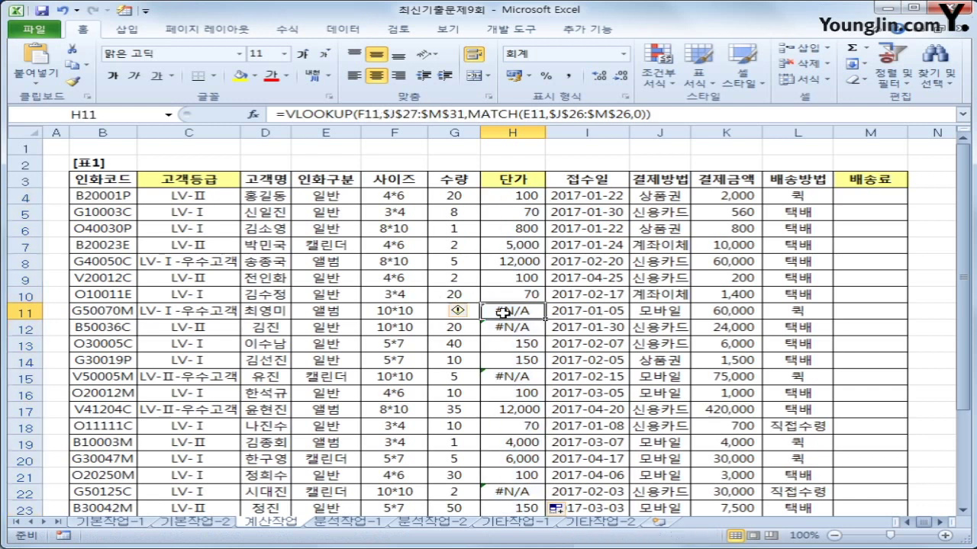
pyautogui.click(516, 195)
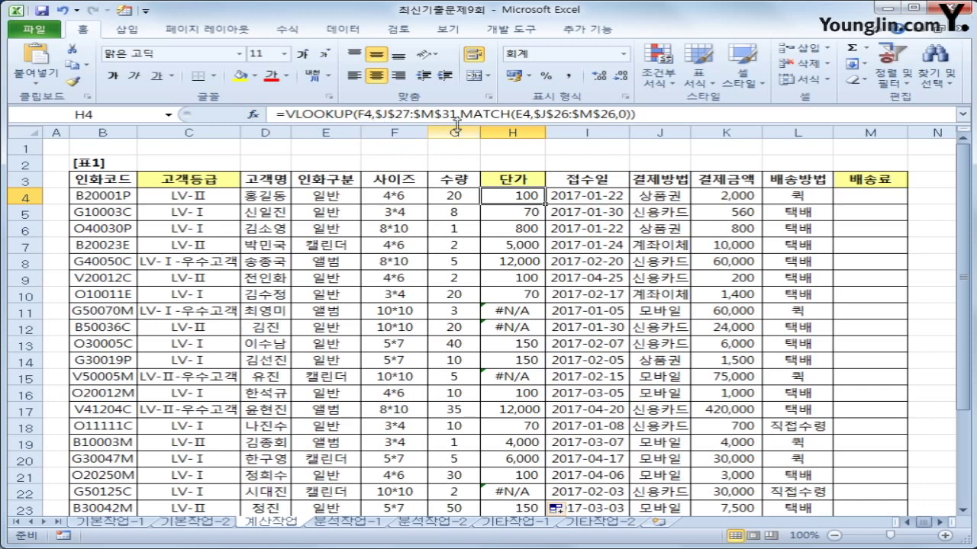
pyautogui.click(622, 116)
pyautogui.write(',')
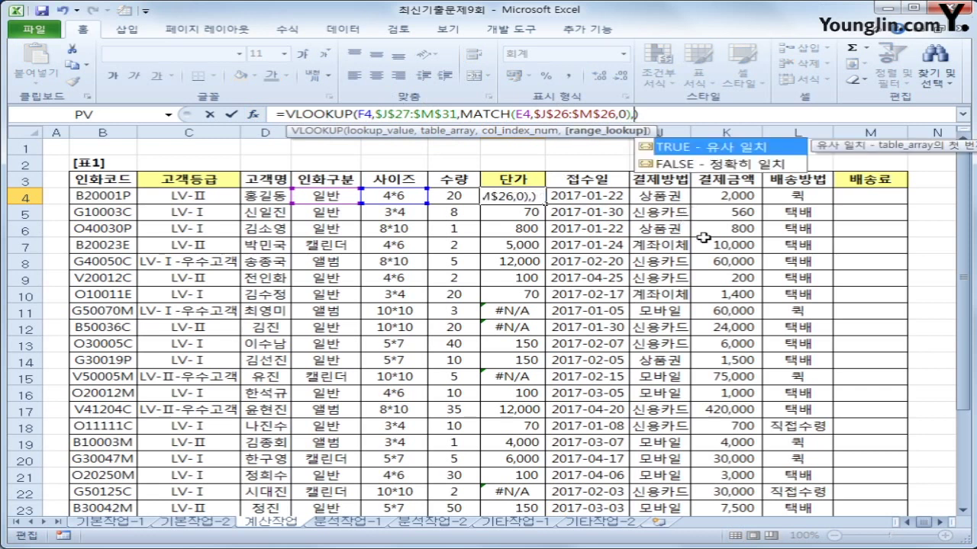
pyautogui.write('0')
pyautogui.press('Return')
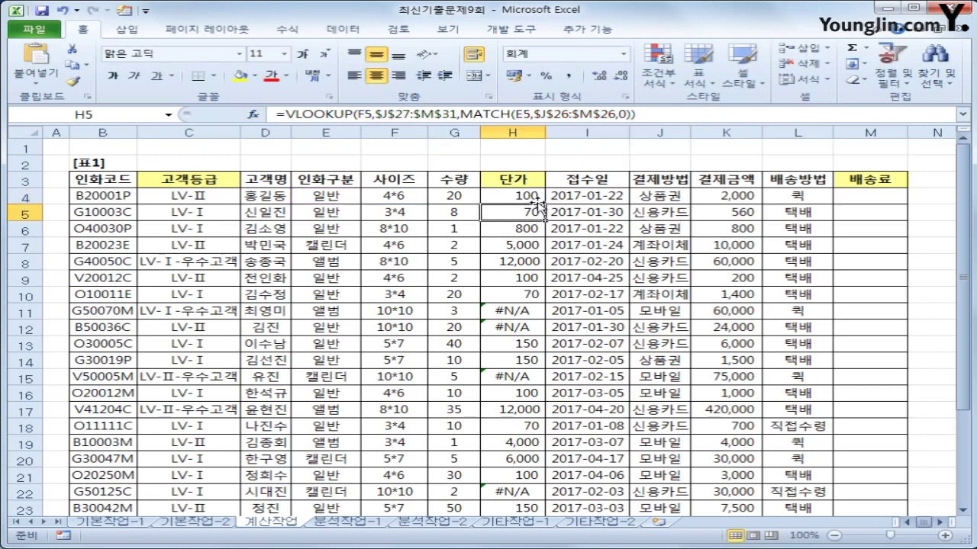
# Fill the corrected H4 formula down to H23 and compare H4's result with the [표4] 단가표.
pyautogui.click(534, 197)
pyautogui.doubleClick(545, 203)
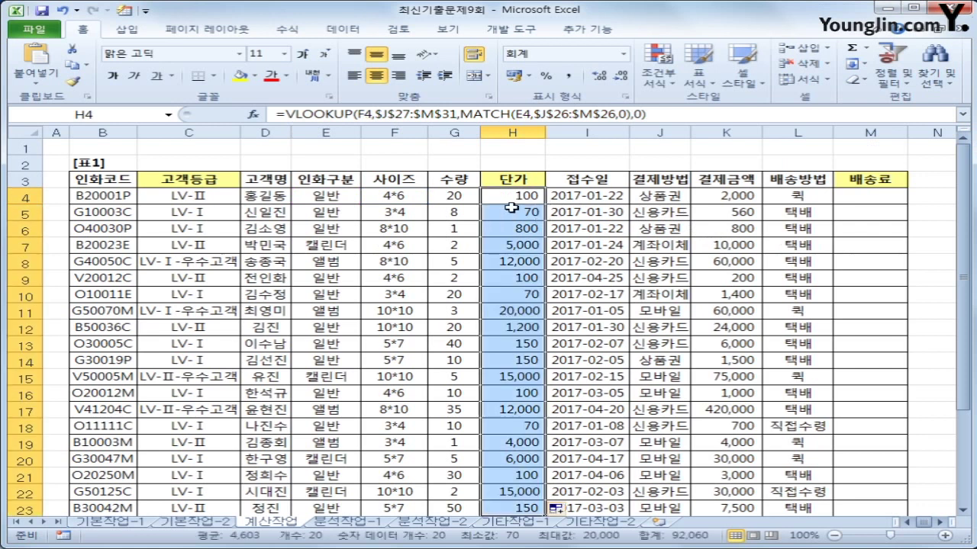
pyautogui.click(513, 197)
pyautogui.scroll(-2, 573, 347)
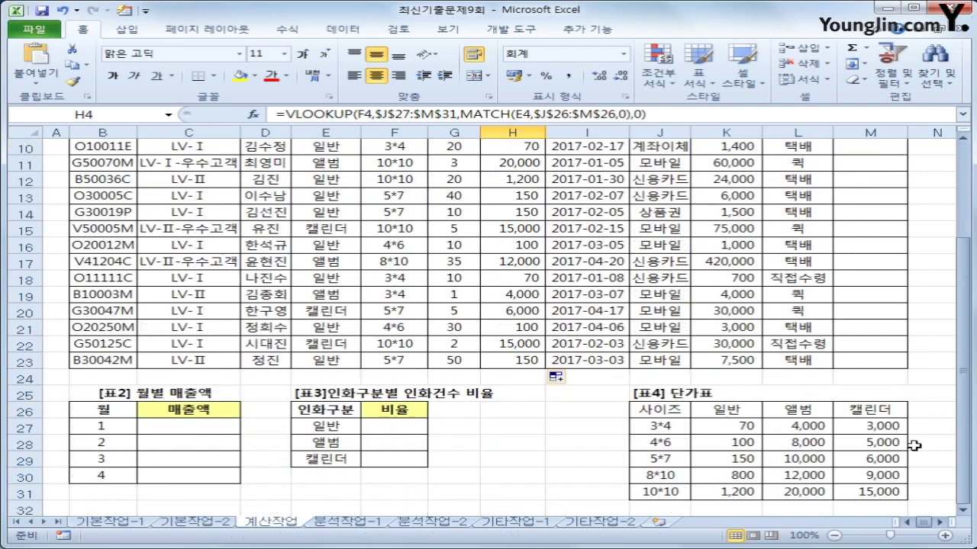
pyautogui.scroll(3, 914, 445)
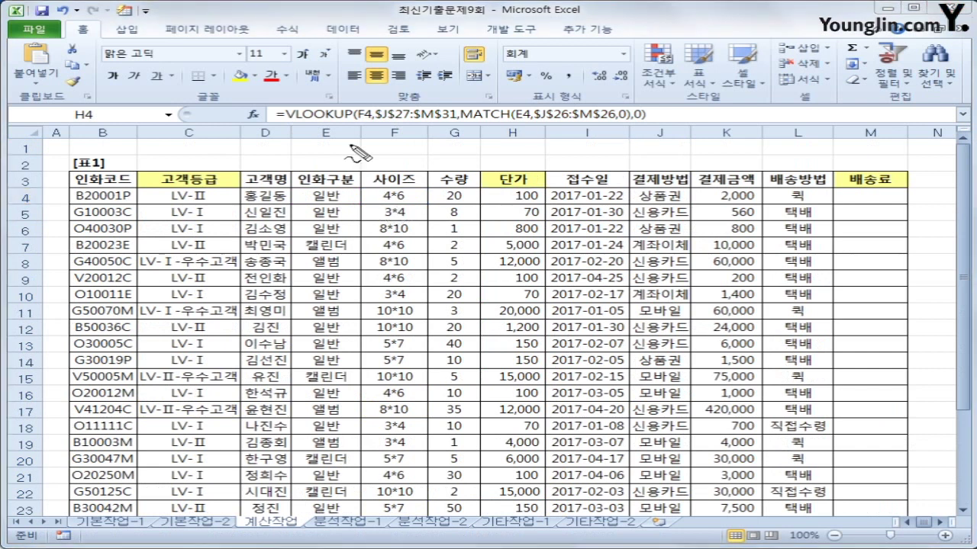
pyautogui.moveTo(366, 116)
pyautogui.mouseDown()
pyautogui.moveTo(428, 112)
pyautogui.moveTo(386, 120)
pyautogui.mouseUp()
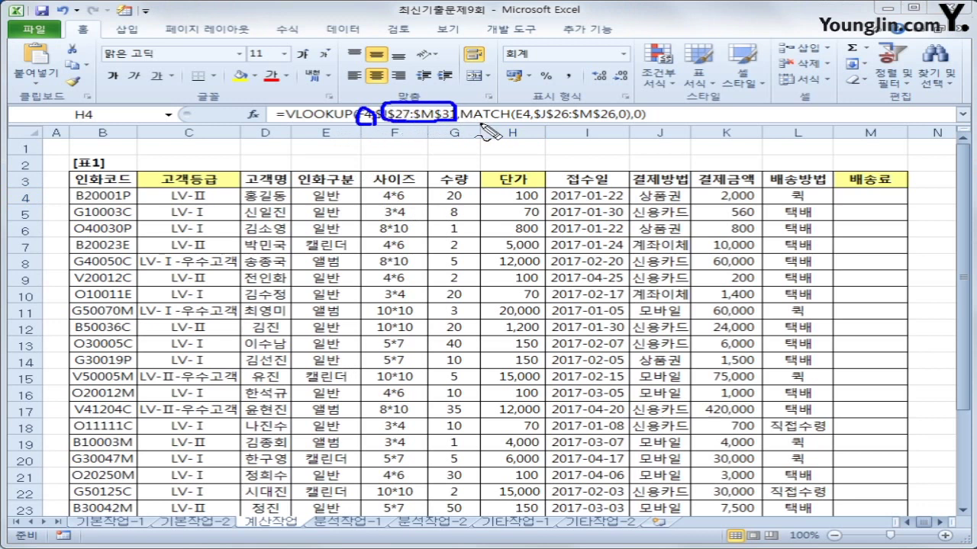
pyautogui.moveTo(465, 124)
pyautogui.mouseDown()
pyautogui.moveTo(523, 134)
pyautogui.moveTo(627, 122)
pyautogui.moveTo(629, 109)
pyautogui.moveTo(643, 119)
pyautogui.mouseUp()
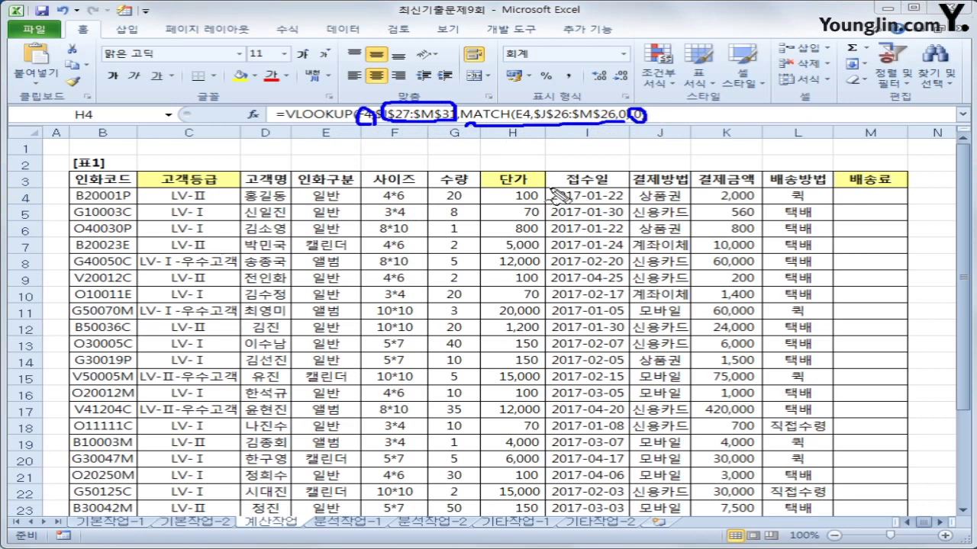
pyautogui.press('Escape')
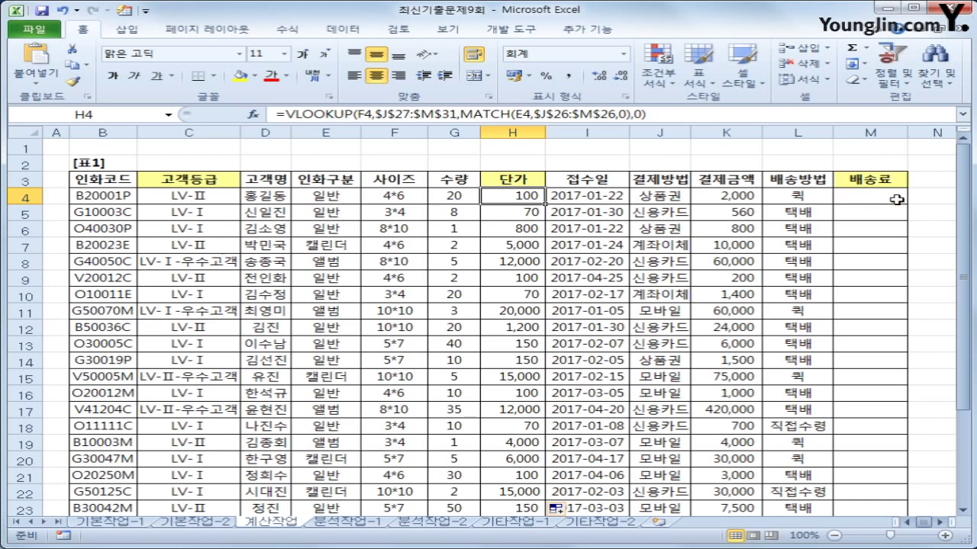
# Select M4 in the 배송료 column, open the Visual Basic editor and insert a new module into the workbook's project.
pyautogui.click(895, 200)
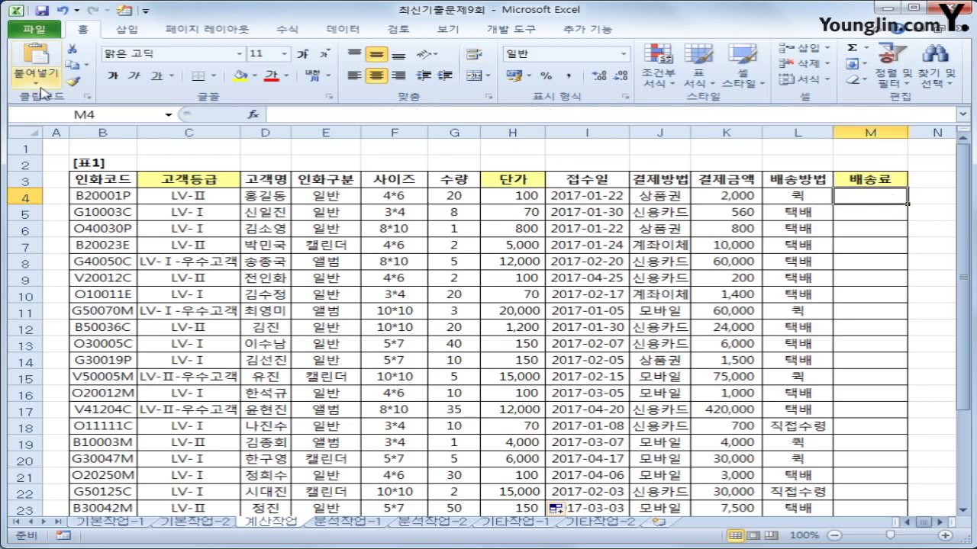
pyautogui.click(504, 32)
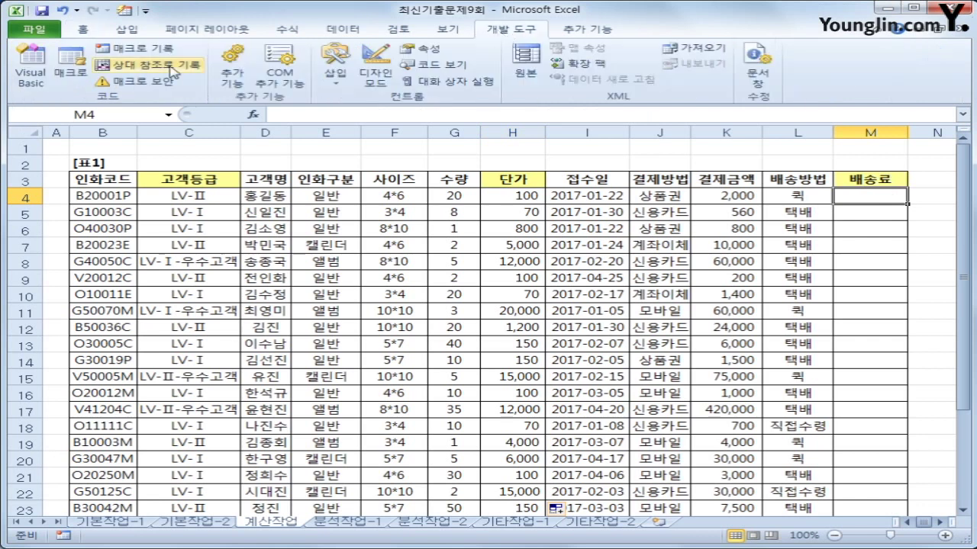
pyautogui.click(33, 73)
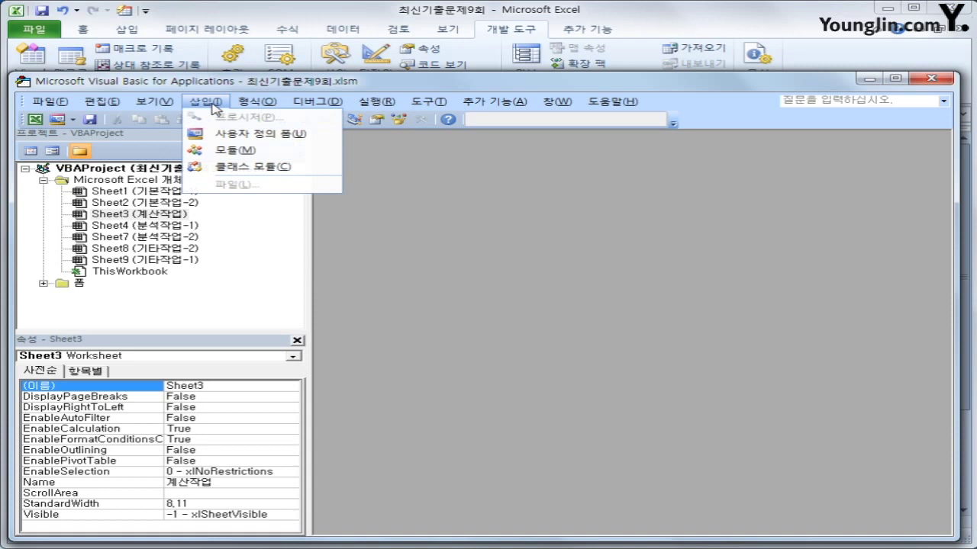
pyautogui.click(237, 150)
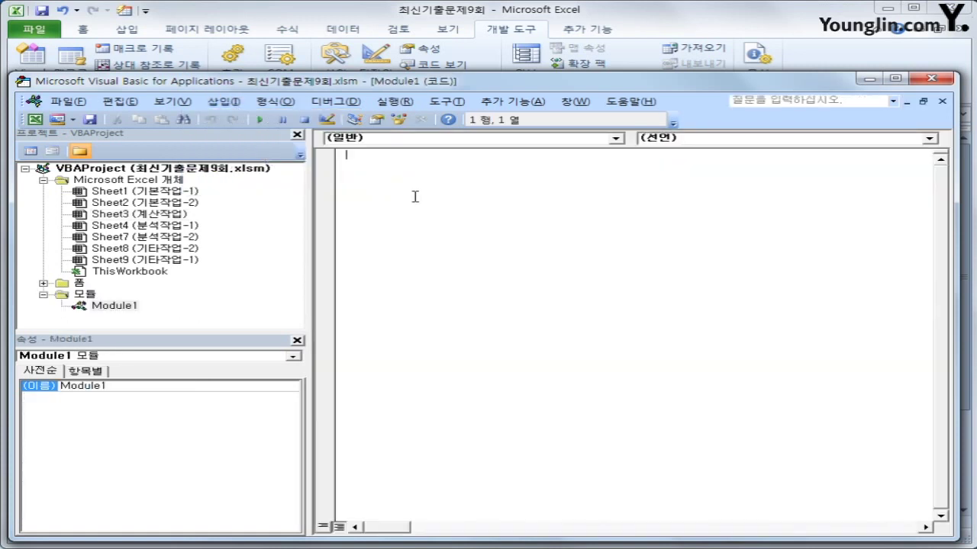
# Declare the public function fn배송료 with the parameters 결제금액 and 배송방법 in the new module.
pyautogui.write('public function fn')
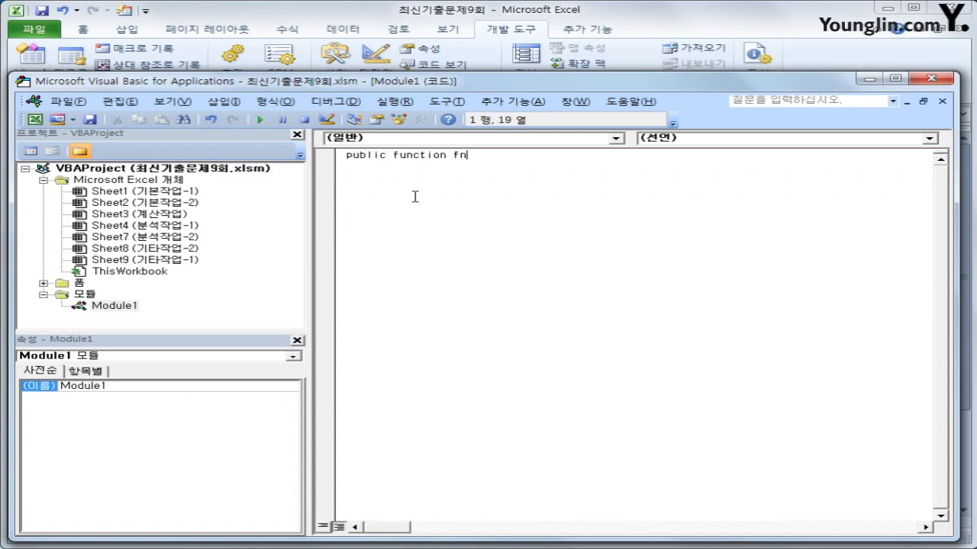
pyautogui.write('배송료(결제금액, ')
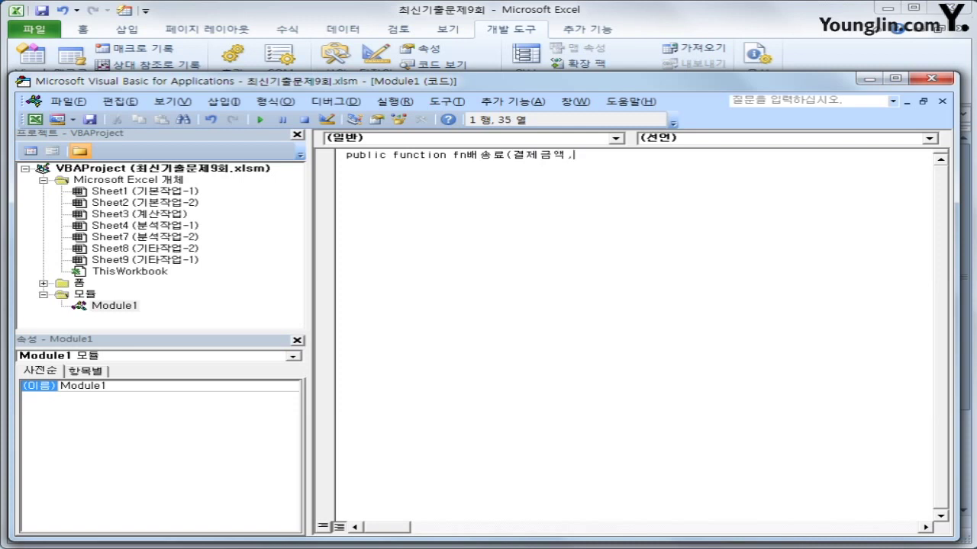
pyautogui.write('배송방법)')
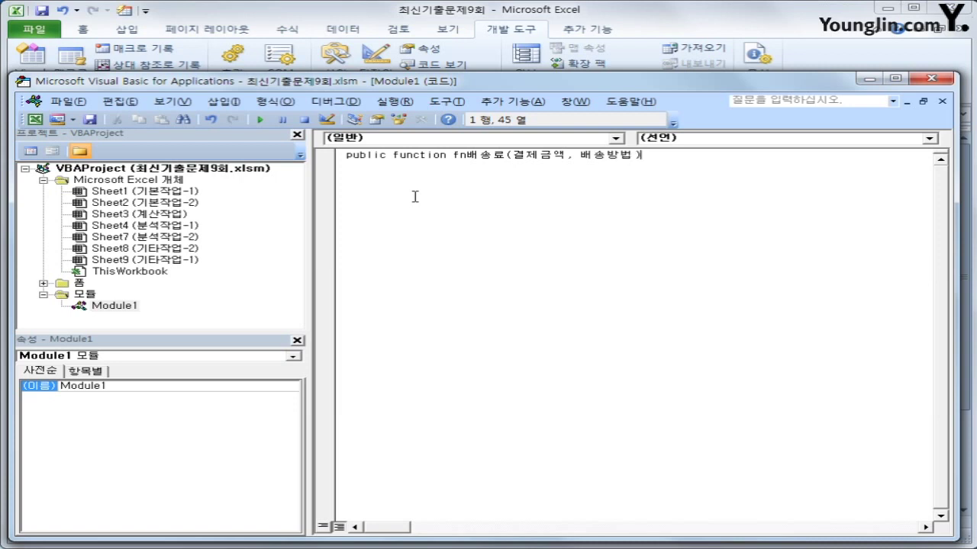
# Start the fn배송료 function body with the condition If 배송방법 = "택배" Then.
pyautogui.press('Return')
pyautogui.press('Tab')
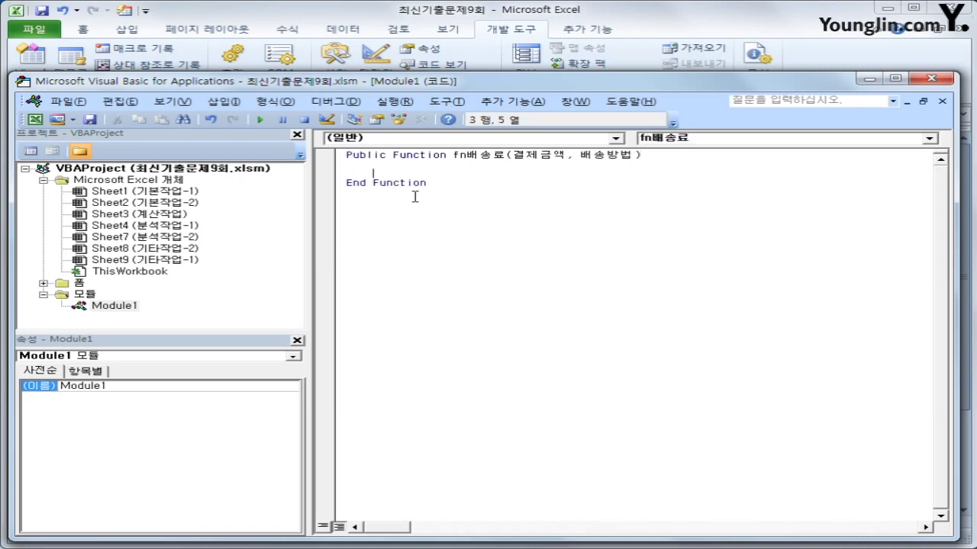
pyautogui.write('if 배송방법 =')
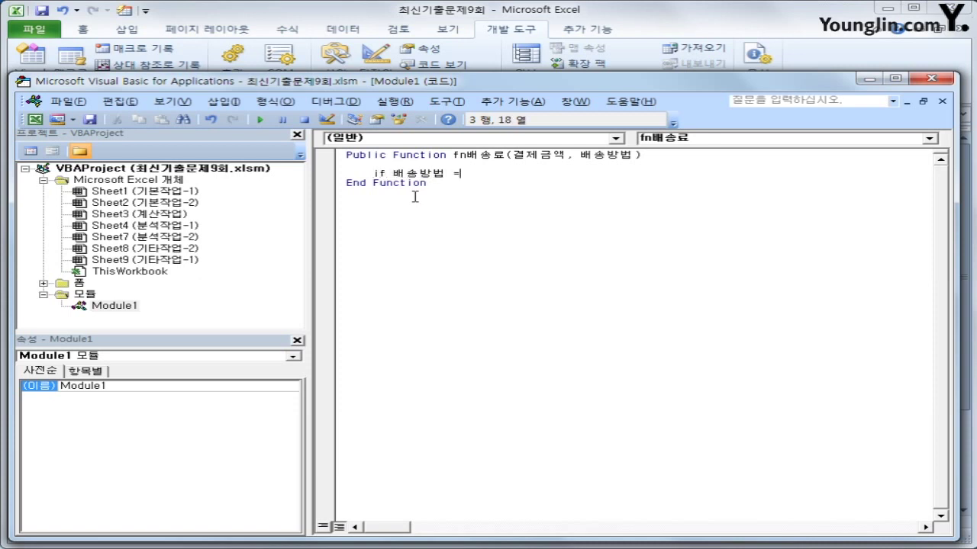
pyautogui.write('"xor')
pyautogui.press('BackSpace')
pyautogui.press('BackSpace')
pyautogui.press('BackSpace')
pyautogui.press('Hangul')
pyautogui.write('택ㅂㅐ" then')
pyautogui.press('Return')
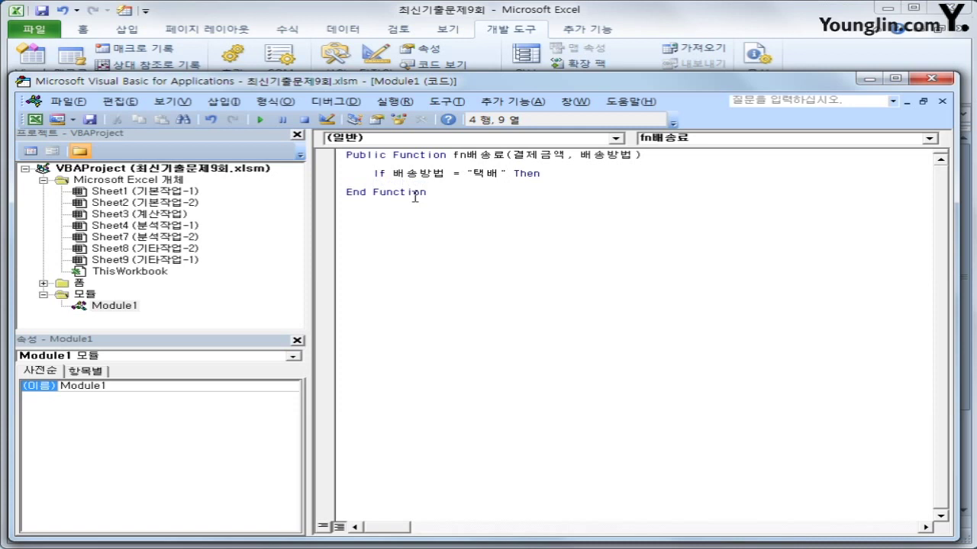
# Nest If 결제금액 < 30000 Then inside the "택배" condition, with fn배송료 = 3000 as its result.
pyautogui.press('Up')
pyautogui.press('End')
pyautogui.press('Left')
pyautogui.press('Left')
pyautogui.press('Left')
pyautogui.press('Left')
pyautogui.press('Down')
pyautogui.write('if 결제금액 <')
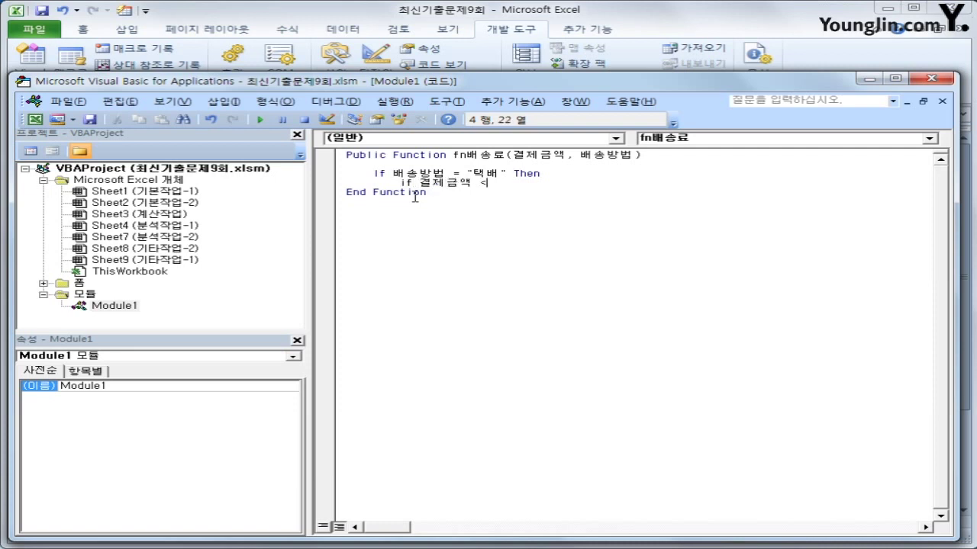
pyautogui.write(' 30000 then')
pyautogui.press('Return')
pyautogui.press('Tab')
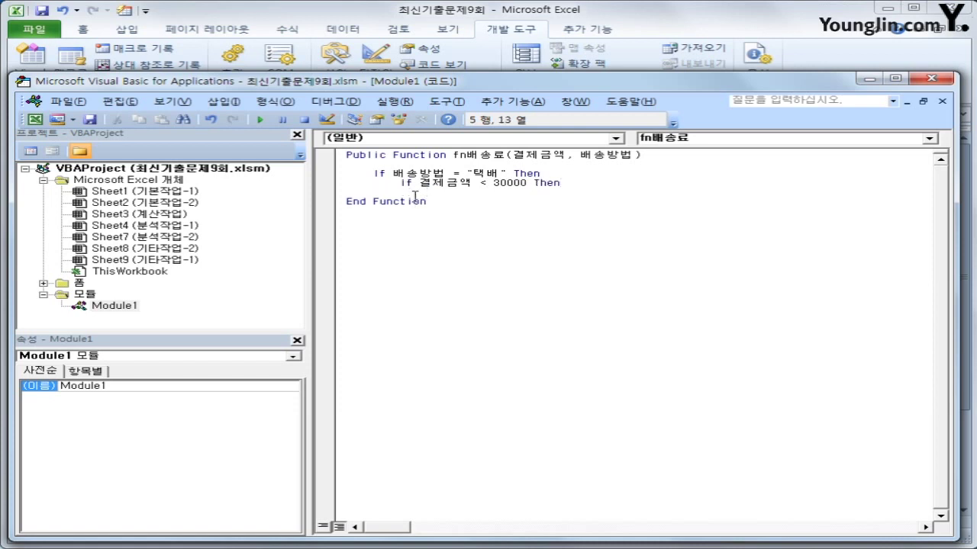
pyautogui.write('fn배송료 = 3000')
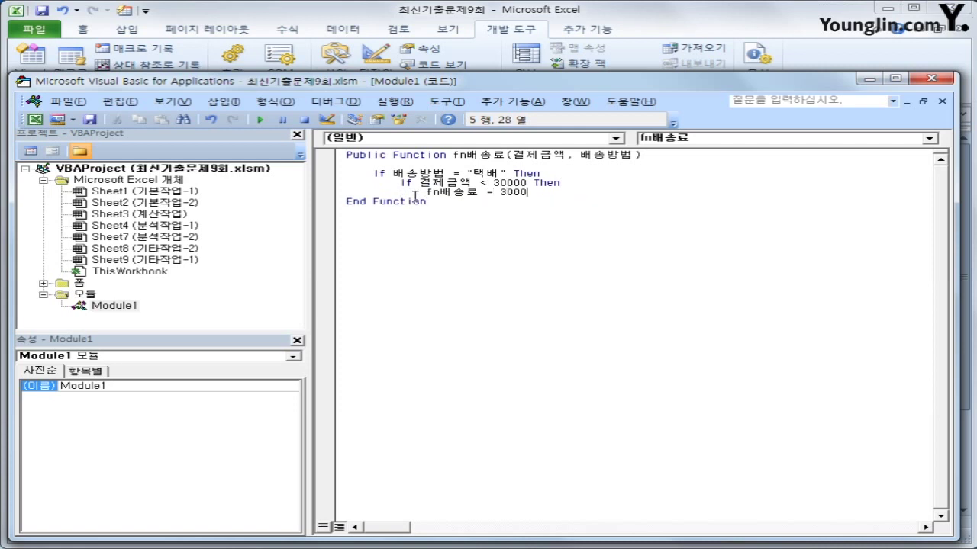
# Add an Else branch with fn배송료 = 0 to the nested condition and close it with End If.
pyautogui.press('Return')
pyautogui.press('BackSpace')
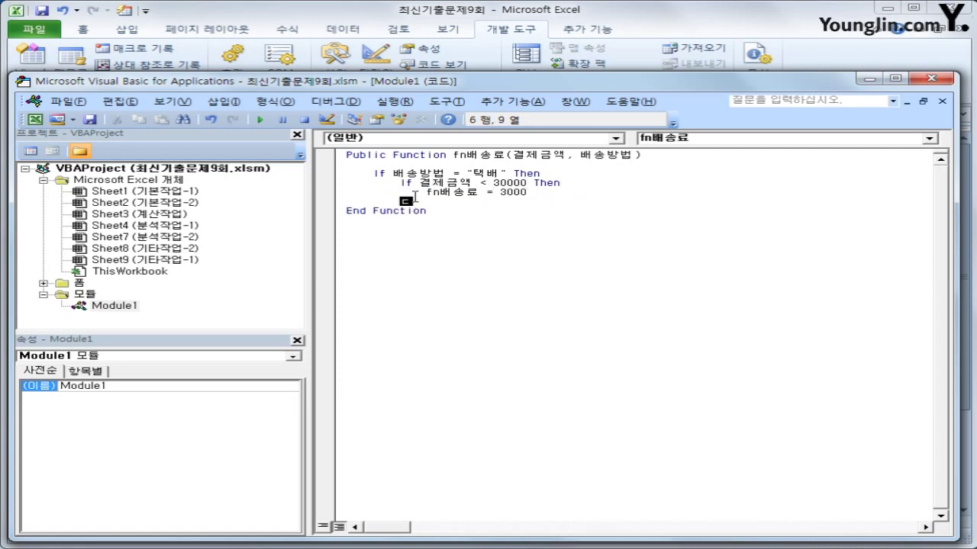
pyautogui.press('BackSpace')
pyautogui.press('Tab')
pyautogui.write('else')
pyautogui.press('Return')
pyautogui.press('Tab')
pyautogui.write('fn')
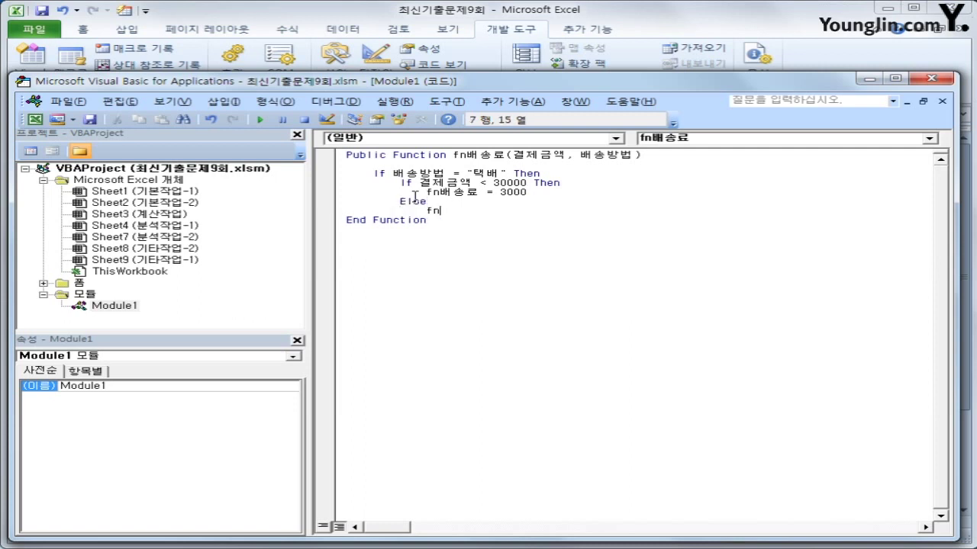
pyautogui.write('배ㅅ송료 = 0')
pyautogui.press('Return')
pyautogui.press('BackSpace')
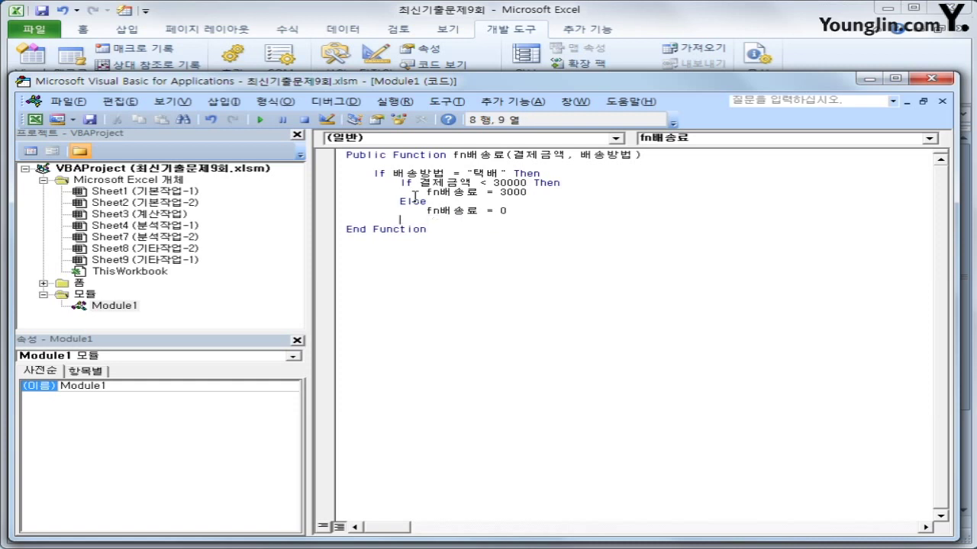
pyautogui.write('end if')
pyautogui.press('Return')
pyautogui.press('BackSpace')
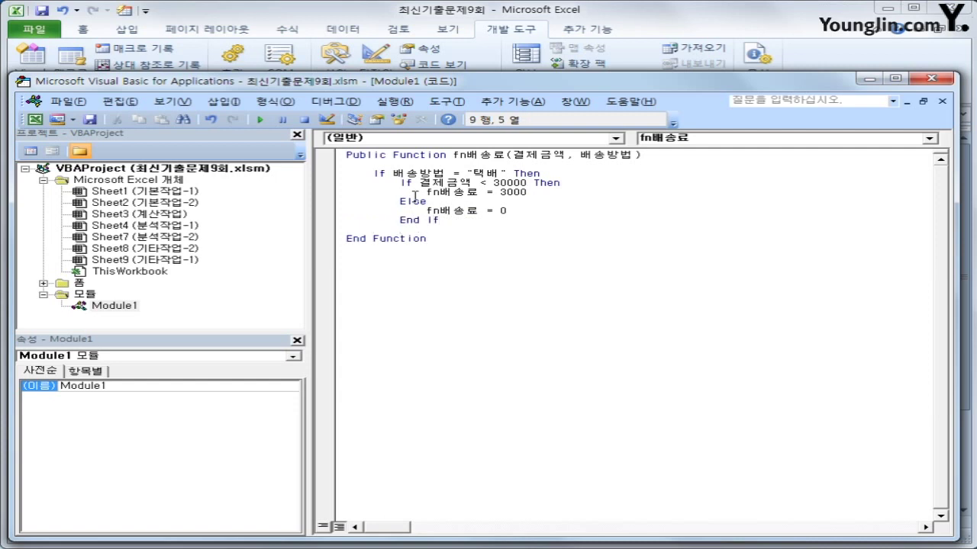
# Add an ElseIf branch for 배송방법 = "퀵" that sets fn배송료 = 12000.
pyautogui.write('els')
pyautogui.write('eif ')
pyautogui.write('qo')
pyautogui.press('BackSpace')
pyautogui.press('BackSpace')
pyautogui.write('배송바')
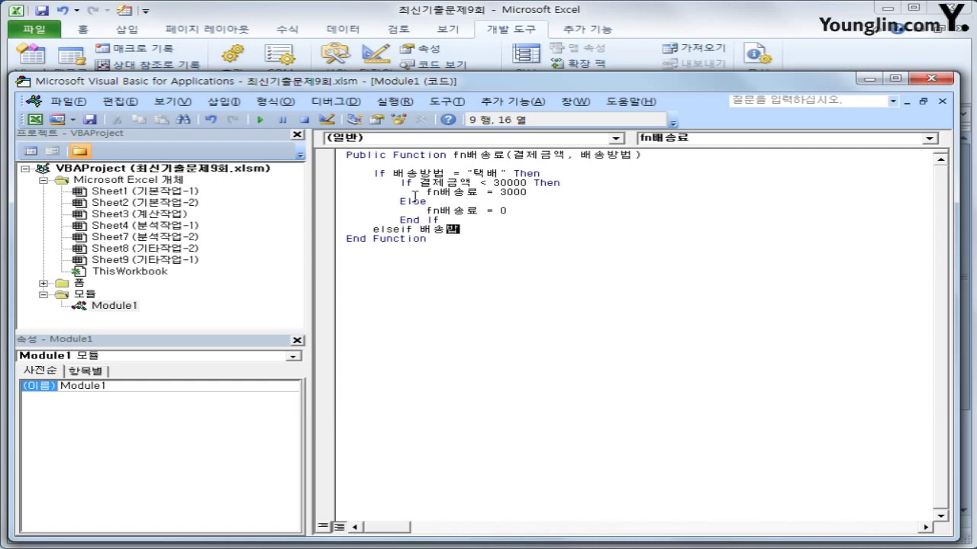
pyautogui.write('방법 = "퀵" ㅅ')
pyautogui.press('BackSpace')
pyautogui.write('then')
pyautogui.press('Return')
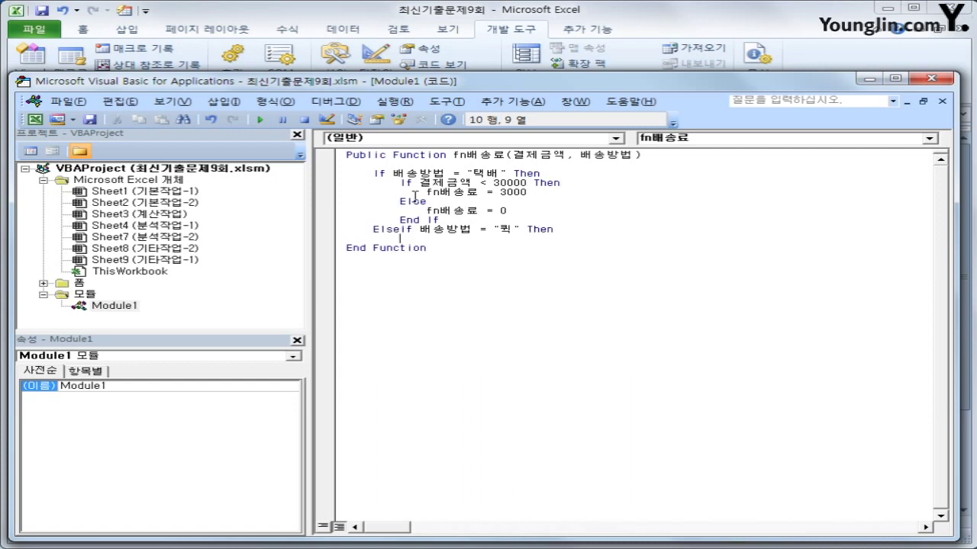
pyautogui.write('fn배송료 ')
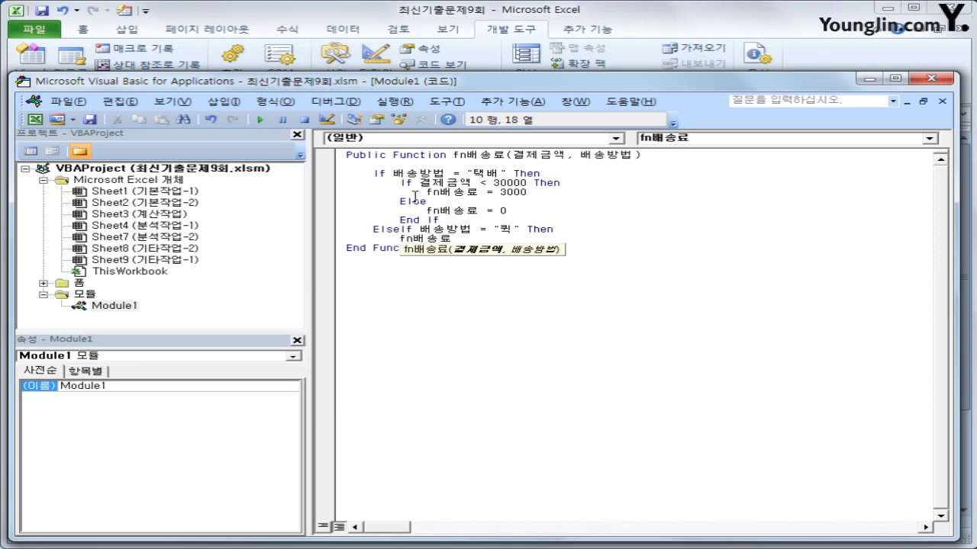
pyautogui.write(' = 12000')
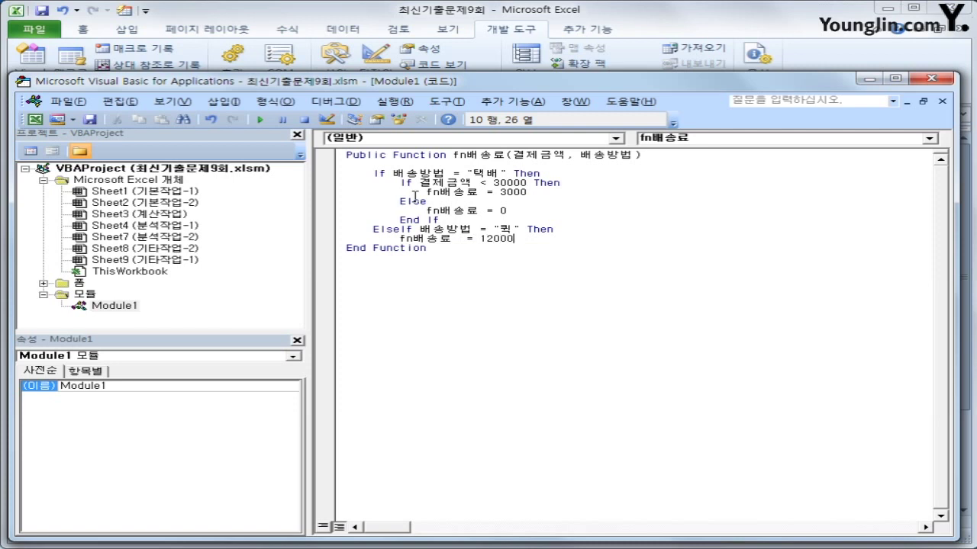
pyautogui.press('Return')
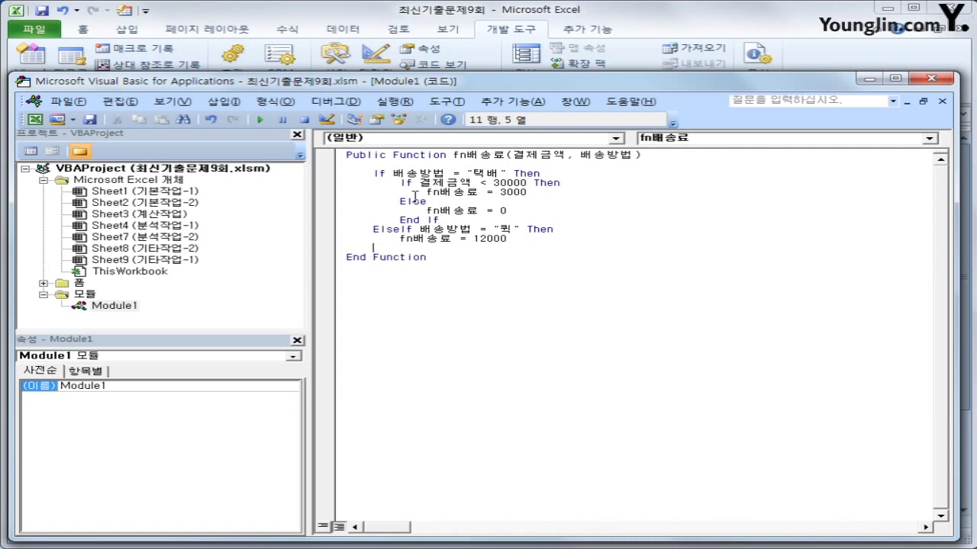
# Add an ElseIf branch for 배송방법 = "직접수량" with fn배송료 = 0 and close the outer block with End If.
pyautogui.write('elseif 배송방')
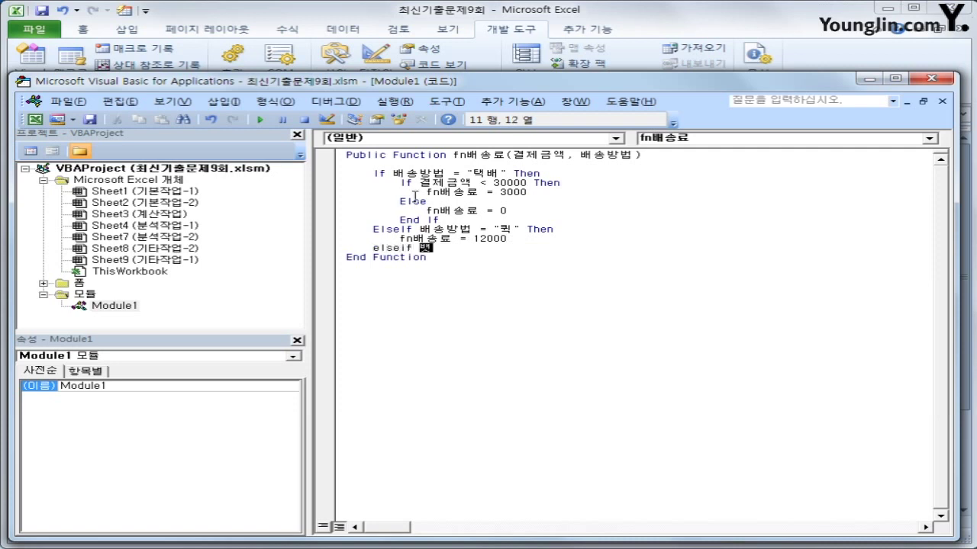
pyautogui.write('법 = "지')
pyautogui.write('접수령')
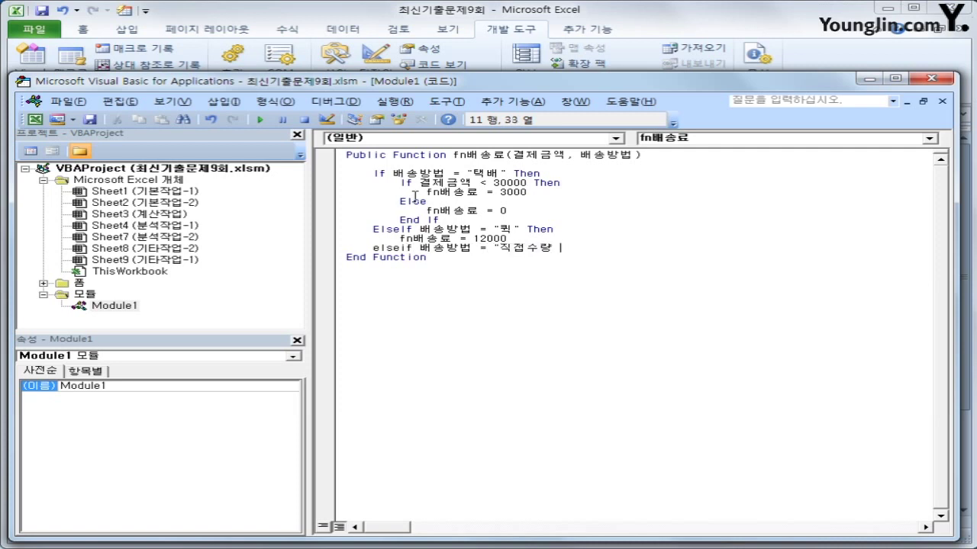
pyautogui.write('" then')
pyautogui.press('Return')
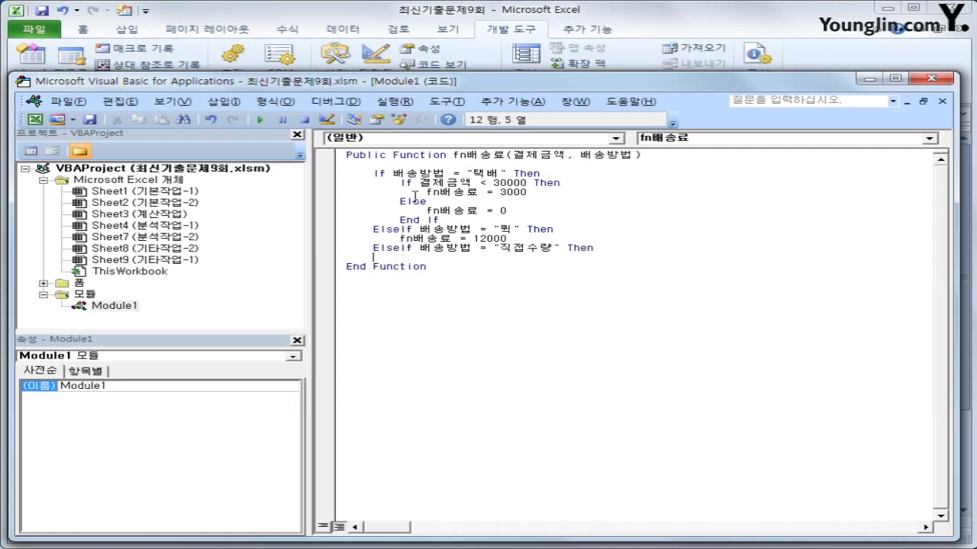
pyautogui.press('Tab')
pyautogui.write('fn배송료 ')
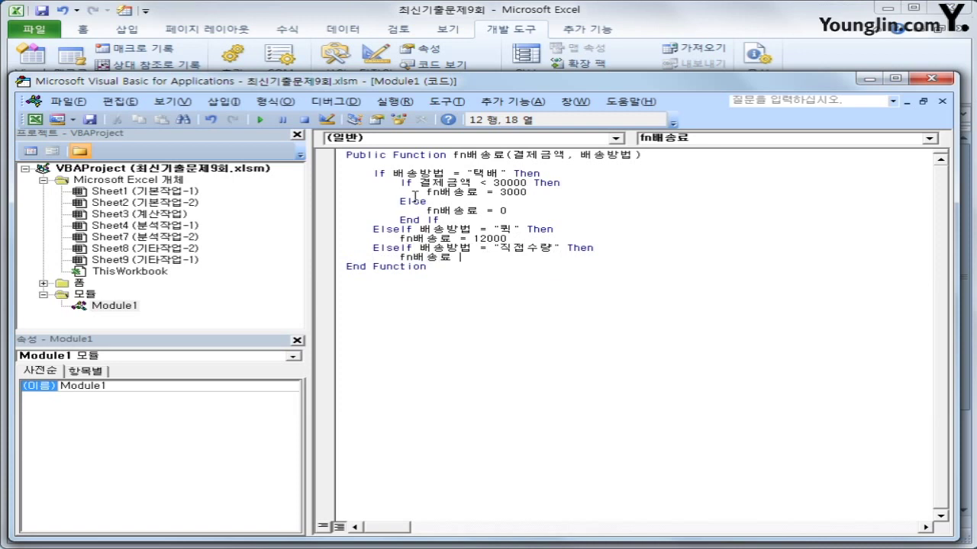
pyautogui.write('= 0')
pyautogui.press('Return')
pyautogui.press('BackSpace')
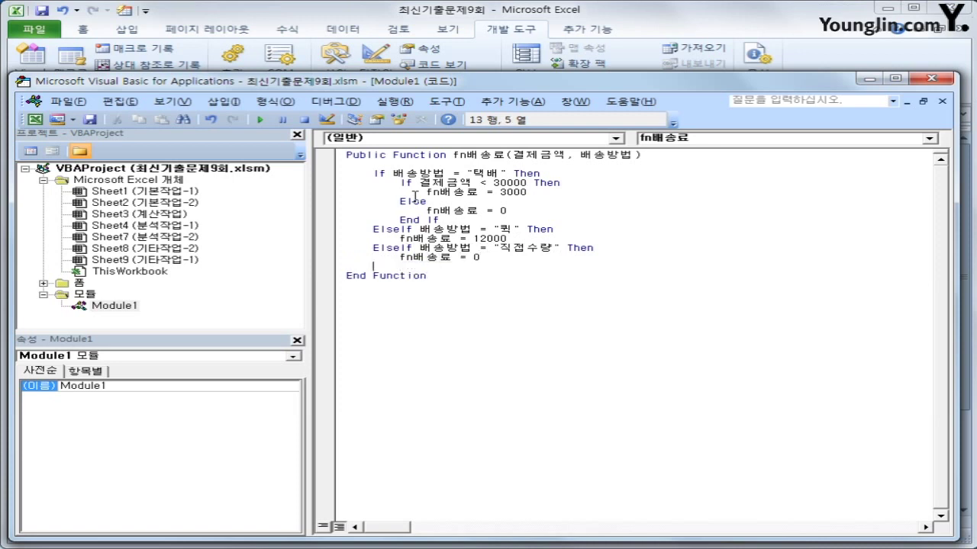
pyautogui.write('end if')
pyautogui.press('Return')
# Review the function's code line by line, from the "택배" condition through its nested payment-amount check.
pyautogui.press('Up')
pyautogui.press('Up')
pyautogui.press('Up')
pyautogui.press('Up')
pyautogui.press('Up')
pyautogui.press('Up')
pyautogui.press('Up')
pyautogui.press('Up')
pyautogui.press('Up')
pyautogui.press('Up')
pyautogui.press('Up')
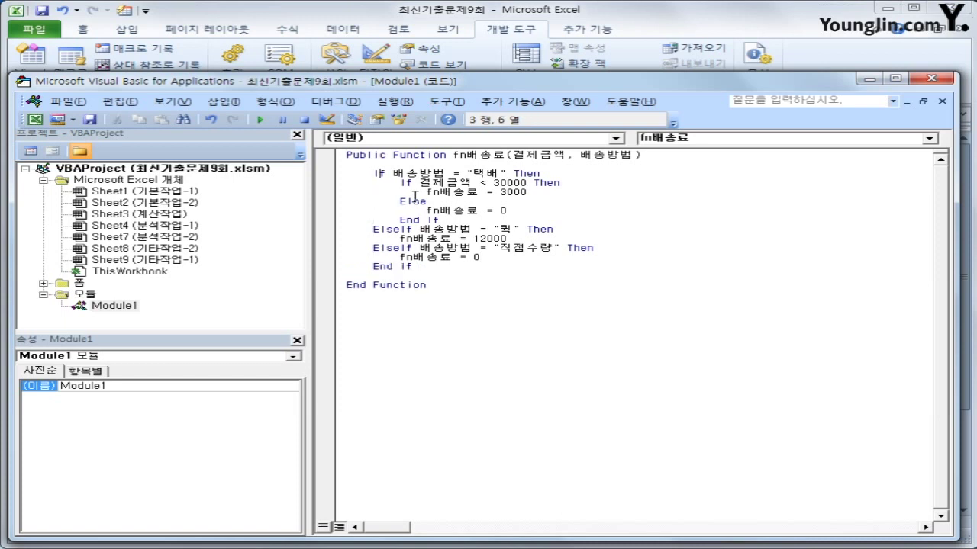
pyautogui.press('Right')
pyautogui.press('Right')
pyautogui.press('Right')
pyautogui.press('Down')
pyautogui.press('Down')
pyautogui.press('Down')
pyautogui.press('Down')
pyautogui.press('Down')
# Correct the text in the last ElseIf condition to "직접수령".
pyautogui.press('Right')
pyautogui.press('Right')
pyautogui.press('Right')
pyautogui.press('Right')
pyautogui.press('Right')
pyautogui.press('Right')
pyautogui.press('Right')
pyautogui.press('Right')
pyautogui.press('Right')
pyautogui.press('Right')
pyautogui.press('Right')
pyautogui.press('Right')
pyautogui.press('Right')
pyautogui.press('Right')
pyautogui.press('Right')
pyautogui.press('Right')
pyautogui.press('Right')
pyautogui.press('Right')
pyautogui.press('Right')
pyautogui.press('Right')
pyautogui.press('Down')
pyautogui.press('Down')
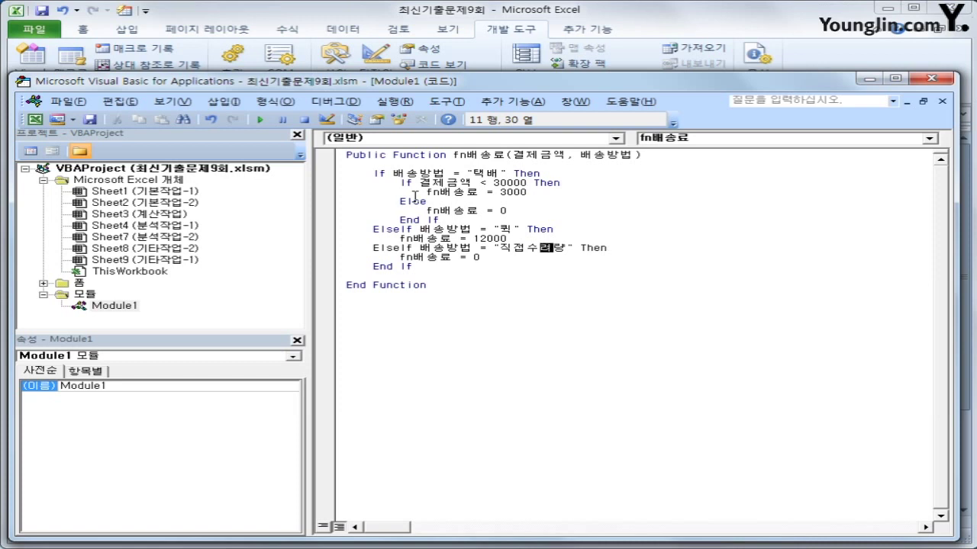
pyautogui.press('Down')
pyautogui.press('Down')
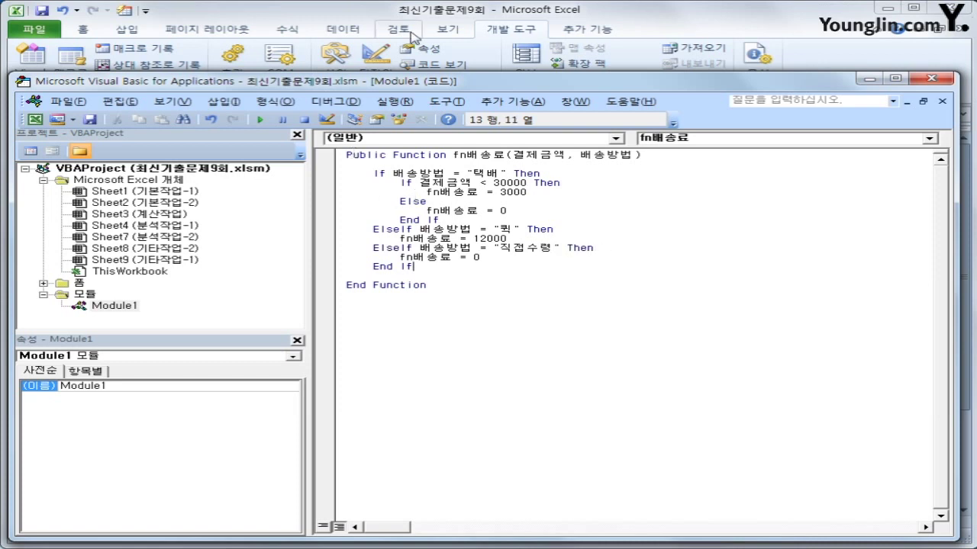
pyautogui.click(495, 301)
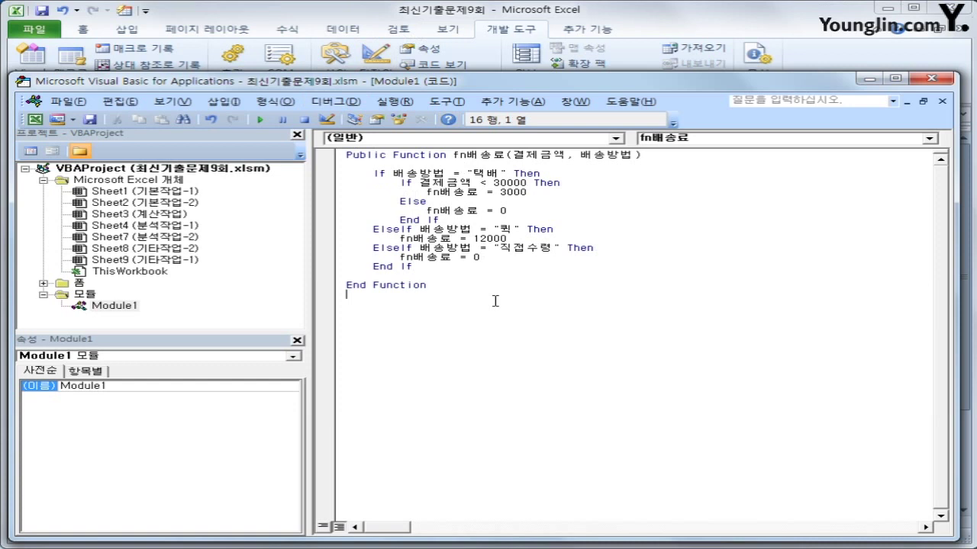
# Close the Visual Basic editor and insert fn배송료 in M4 with K4 as 결제금액 and L4 as 배송방법.
pyautogui.click(932, 80)
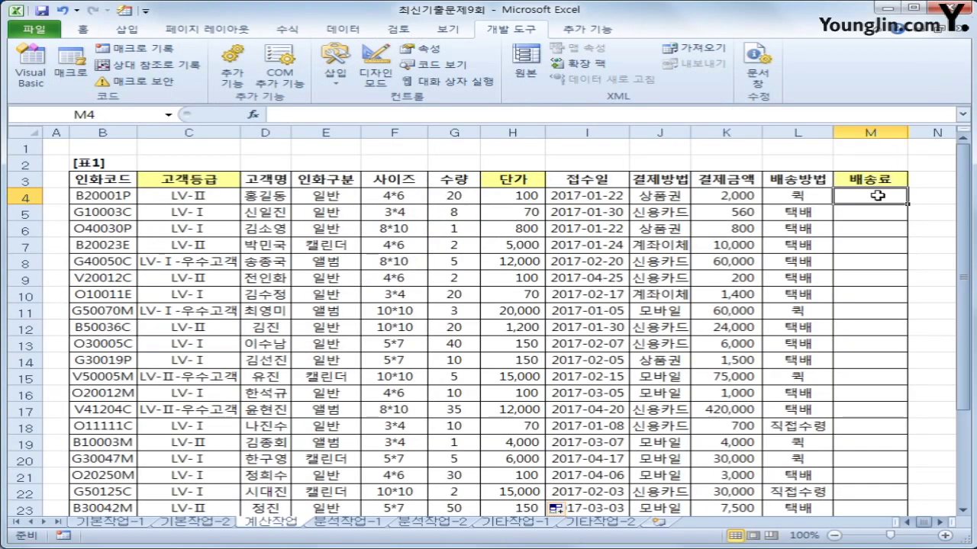
pyautogui.click(256, 118)
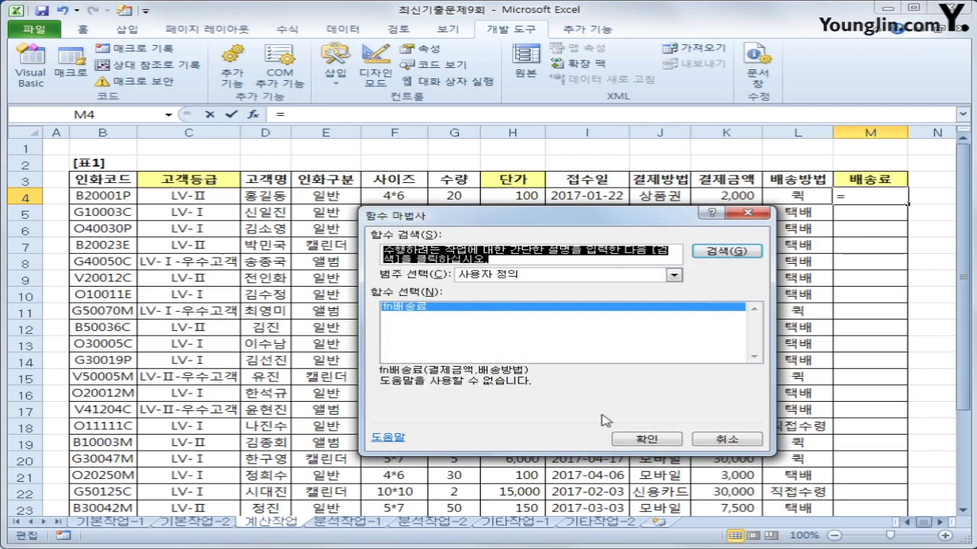
pyautogui.click(644, 440)
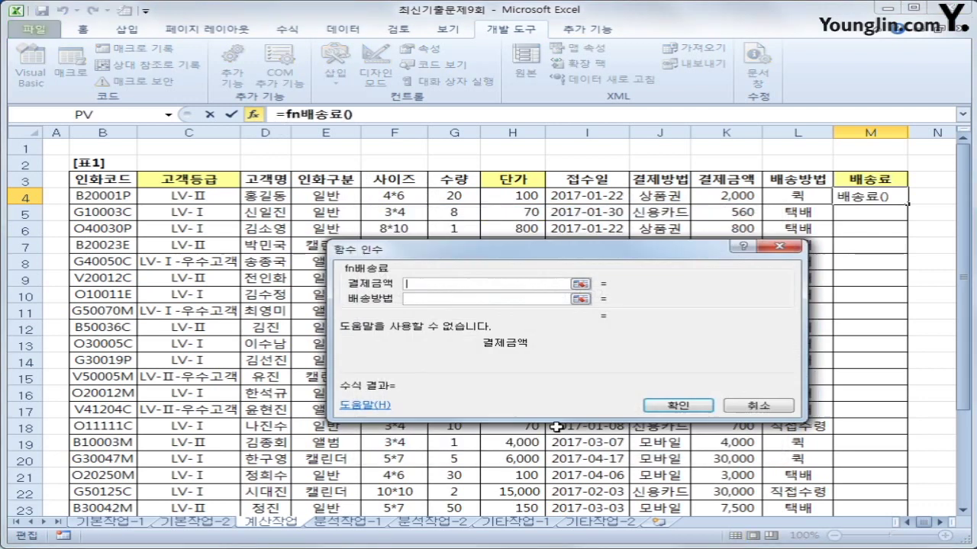
pyautogui.click(723, 196)
pyautogui.press('Tab')
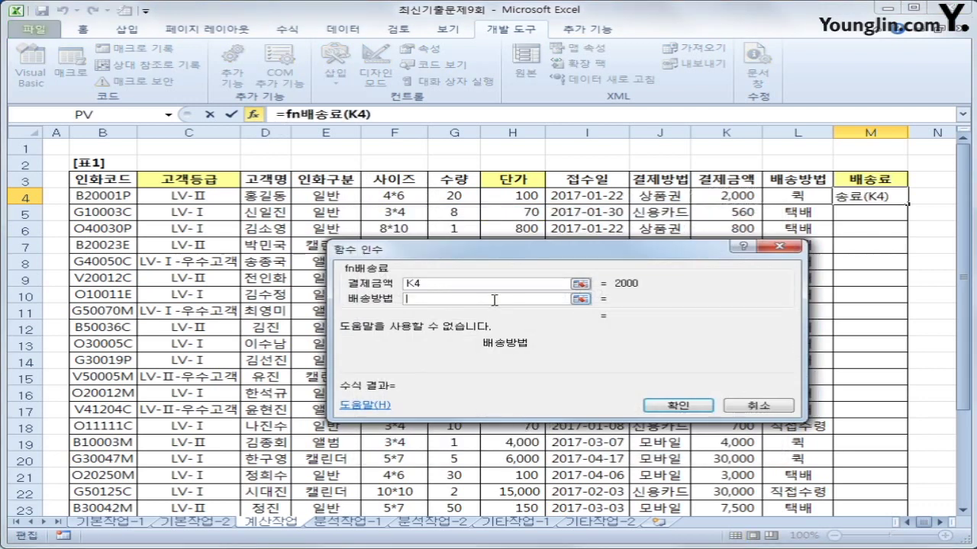
pyautogui.click(798, 195)
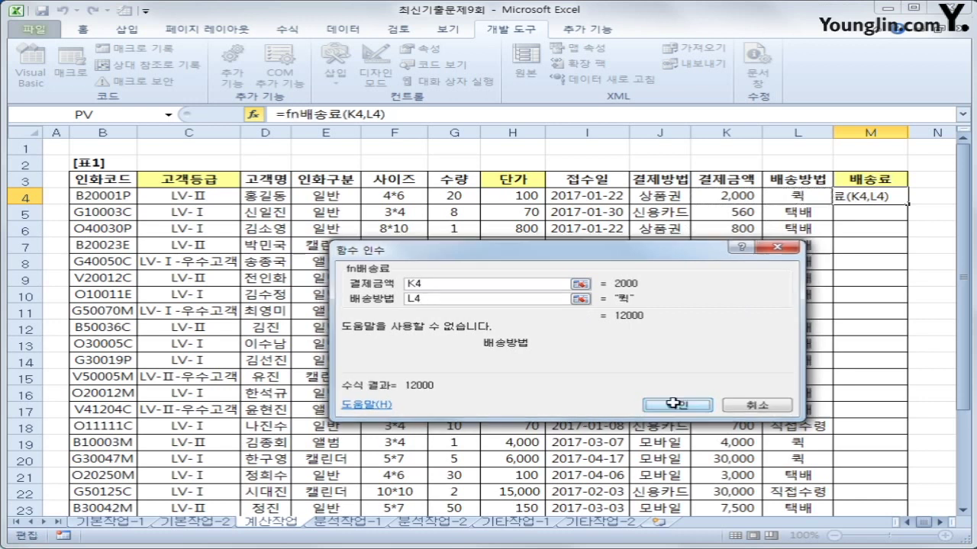
pyautogui.click(679, 405)
# Fill the M4 formula down the 배송료 column to the table's last row and check the results.
pyautogui.doubleClick(907, 203)
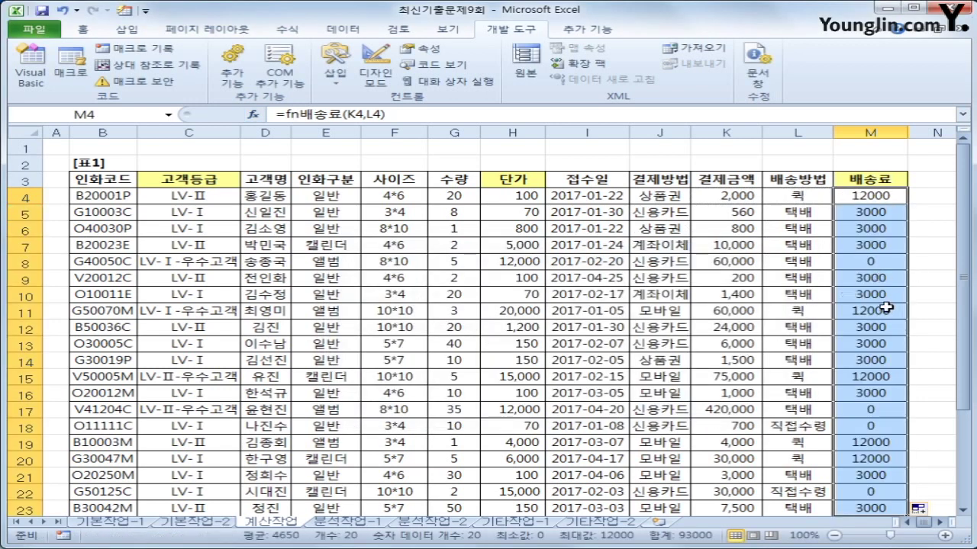
pyautogui.scroll(-3, 889, 307)
pyautogui.scroll(3, 888, 282)
pyautogui.click(879, 197)
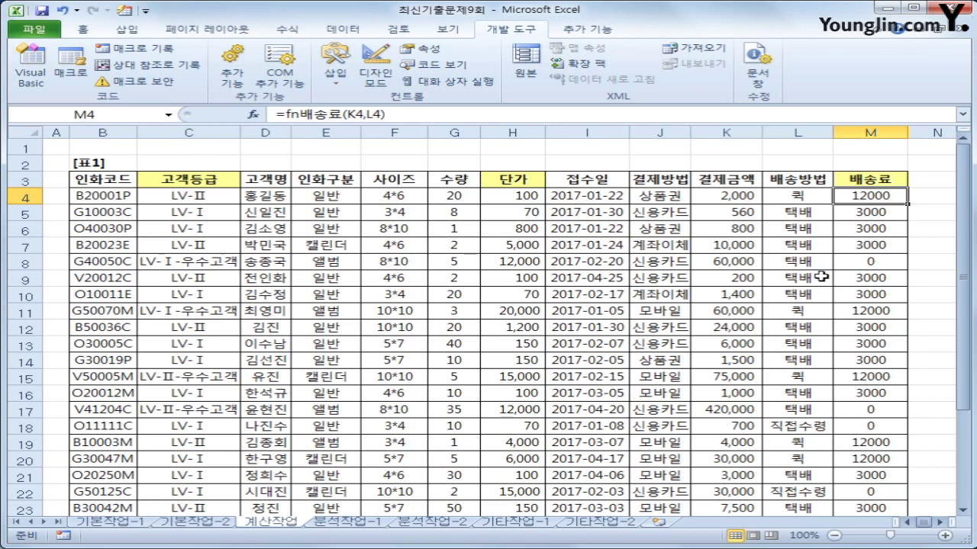
# Begin the sales formula for month 1 in C27 of 표2 with =SUM(IF(MONTH(.
pyautogui.scroll(-5, 820, 276)
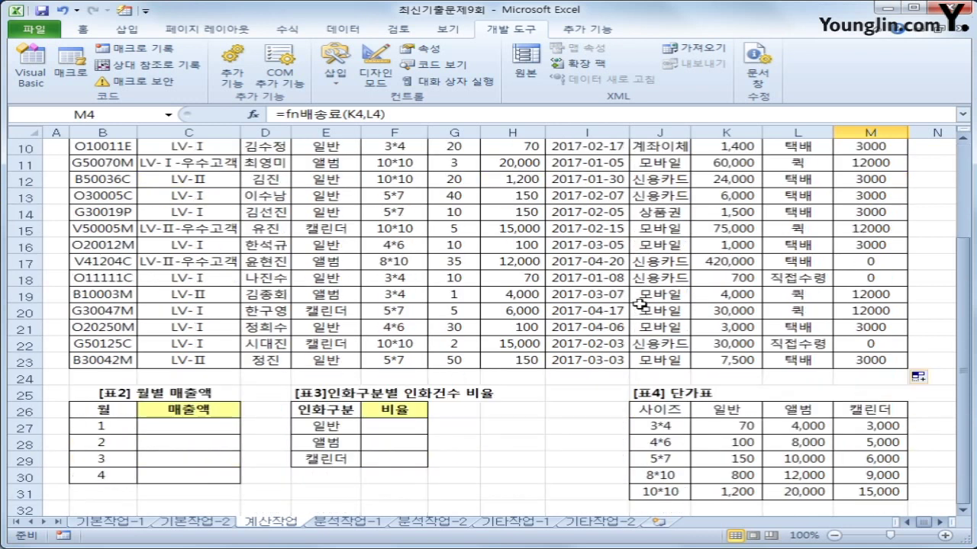
pyautogui.click(178, 328)
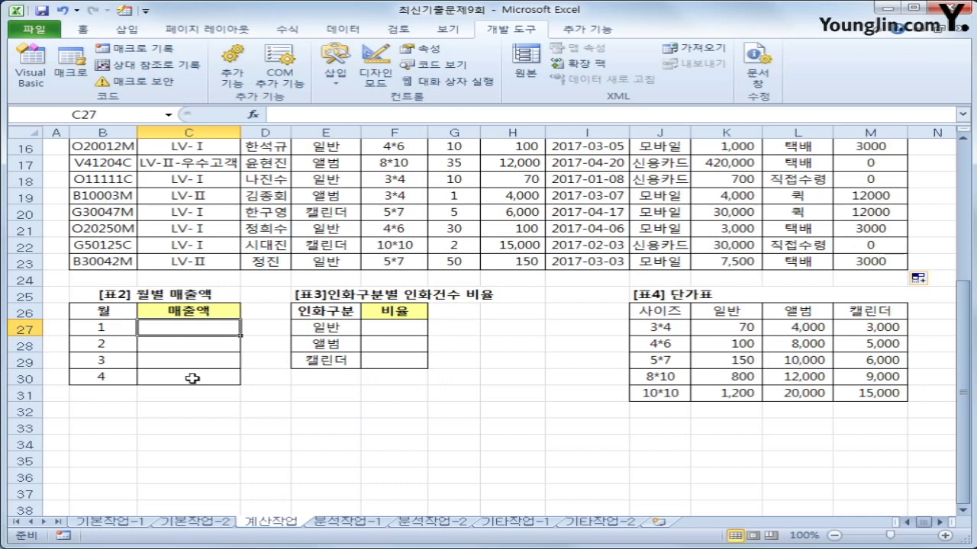
pyautogui.write('=')
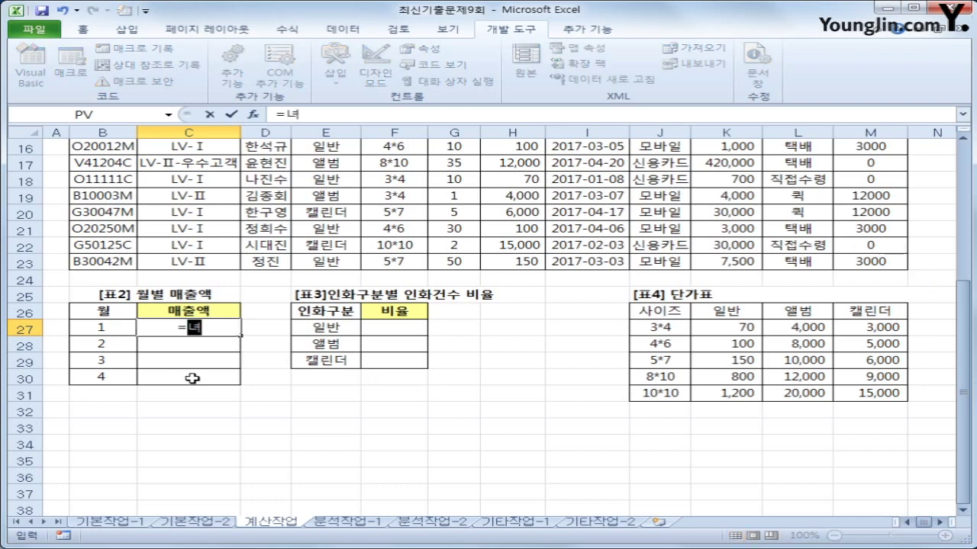
pyautogui.write('sum(')
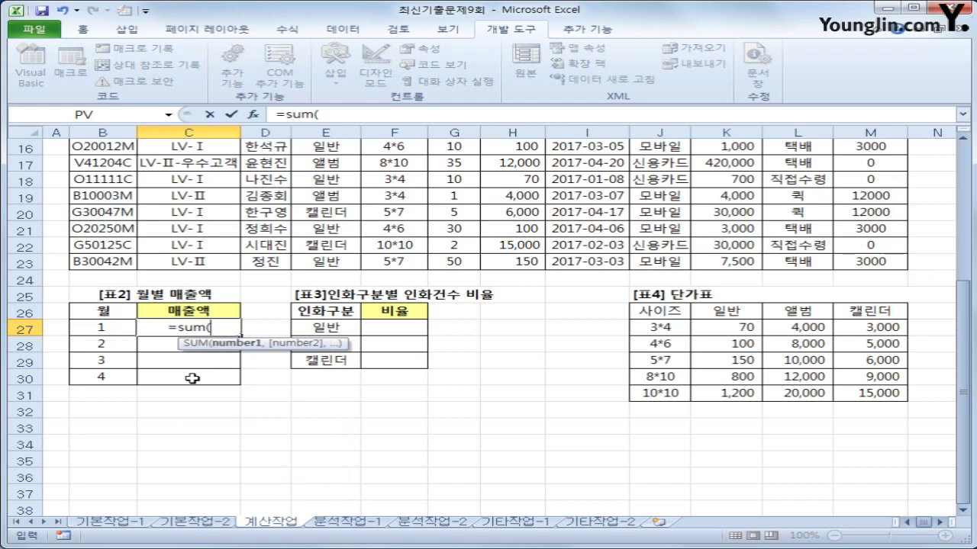
pyautogui.write('if(')
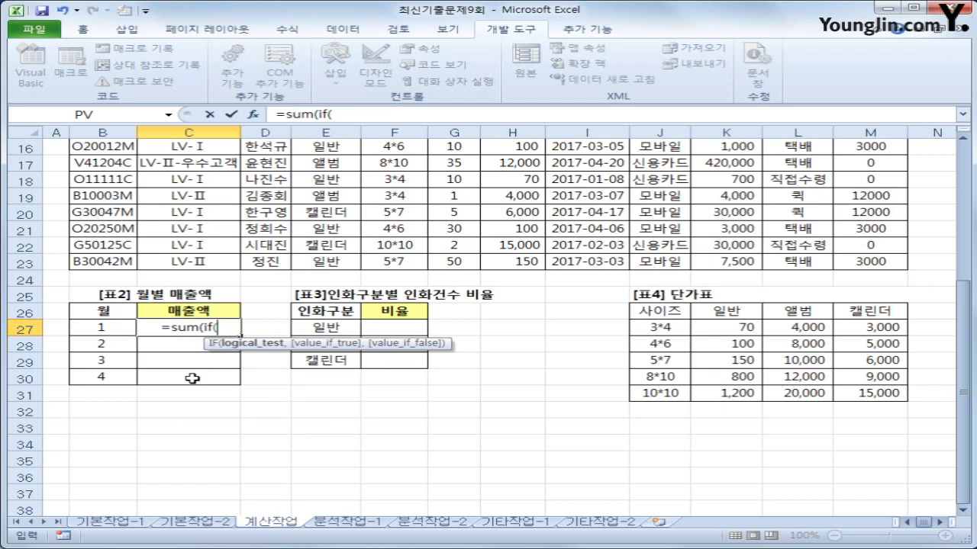
pyautogui.write('mon')
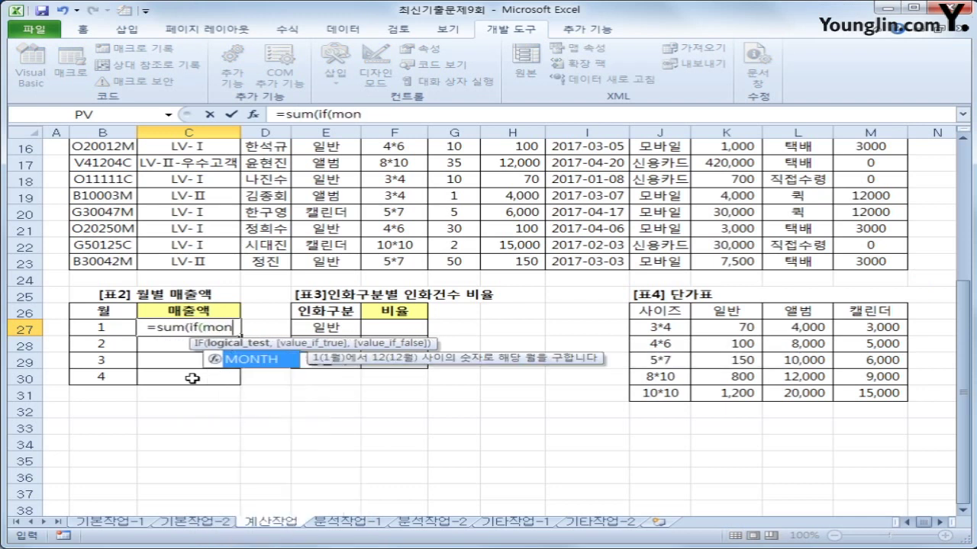
pyautogui.press('Tab')
# Set the IF condition to compare the month of the absolute 접수일 range $I$4:$I$23 with B27.
pyautogui.scroll(5, 508, 374)
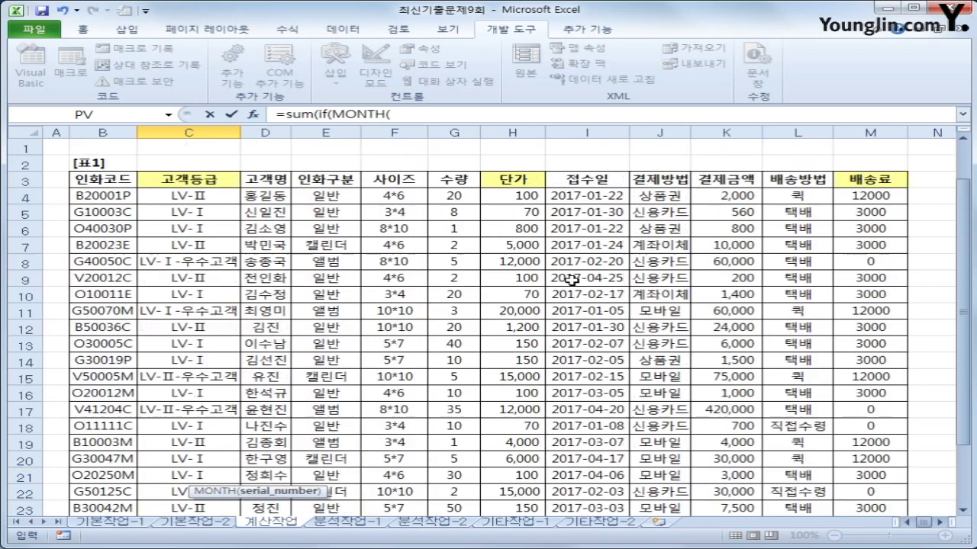
pyautogui.click(584, 195)
pyautogui.moveTo(584, 194); pyautogui.dragTo(611, 464)
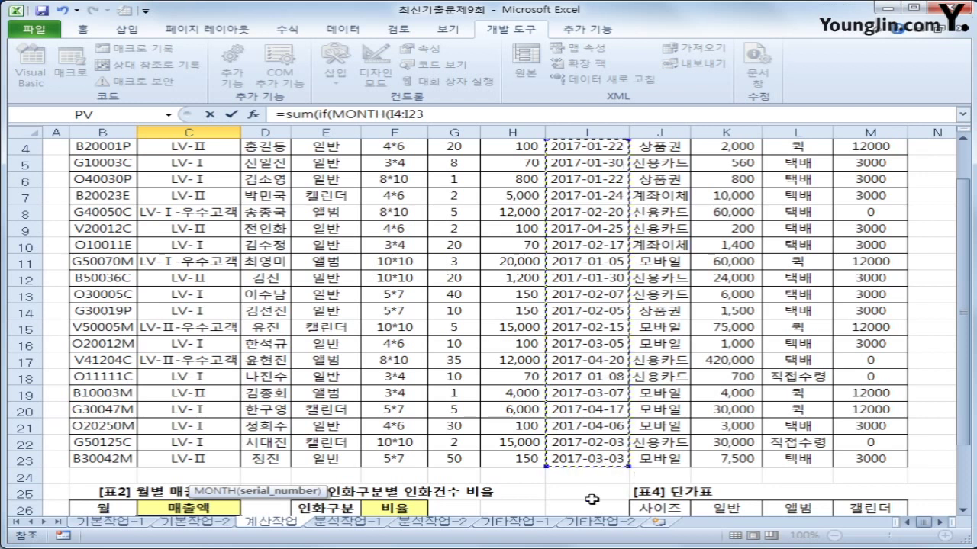
pyautogui.scroll(-2, 593, 483)
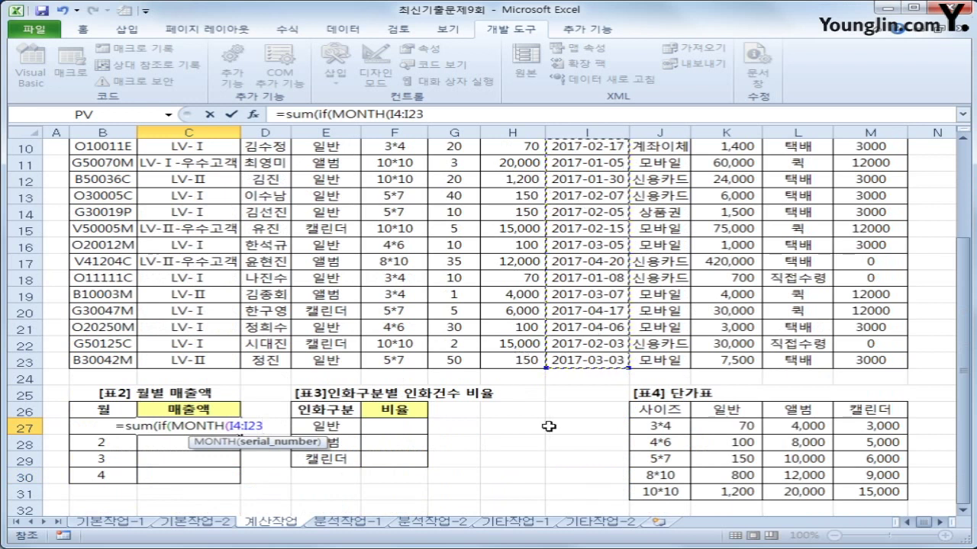
pyautogui.press('F4')
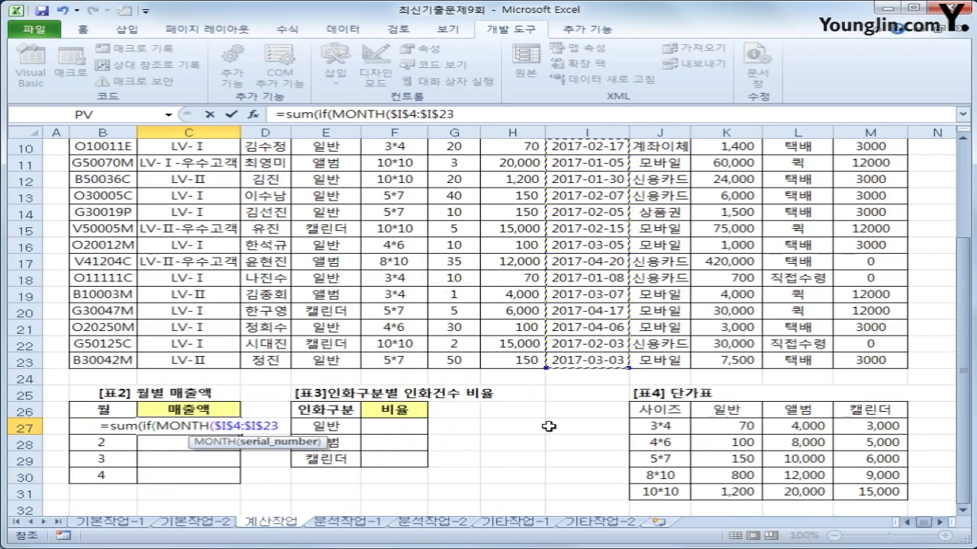
pyautogui.write(')=')
pyautogui.press('Left')
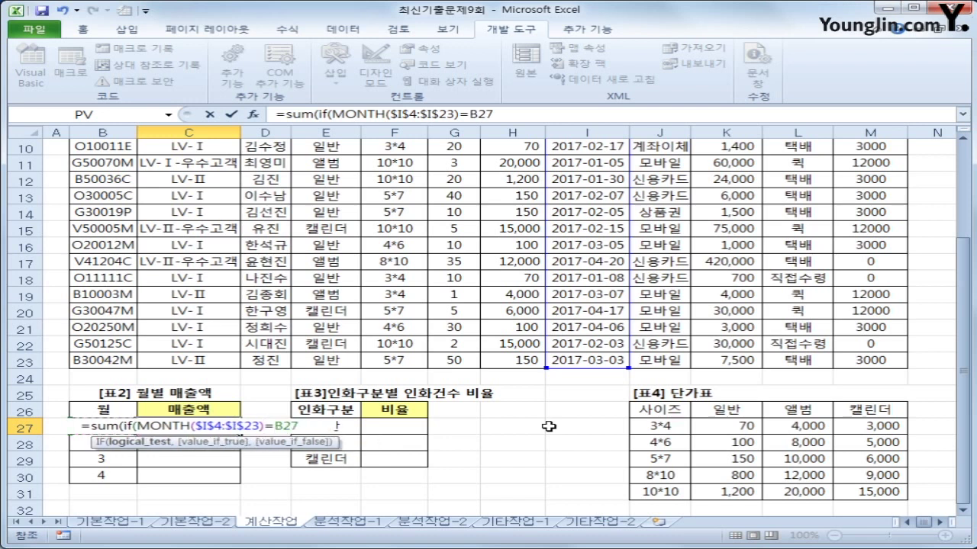
# Add the absolute 결제금액 range $K$4:$K$23 as the IF function's value when true.
pyautogui.write(',')
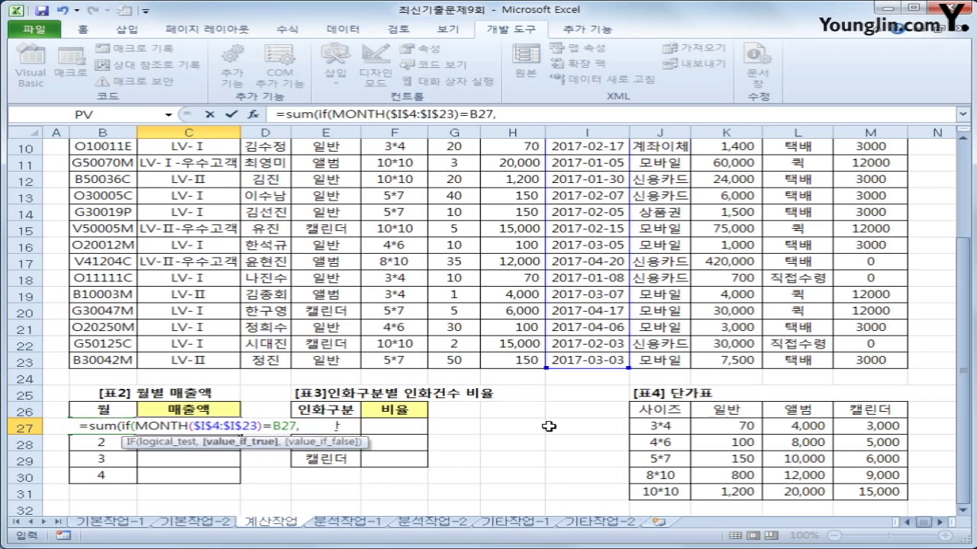
pyautogui.scroll(3, 550, 426)
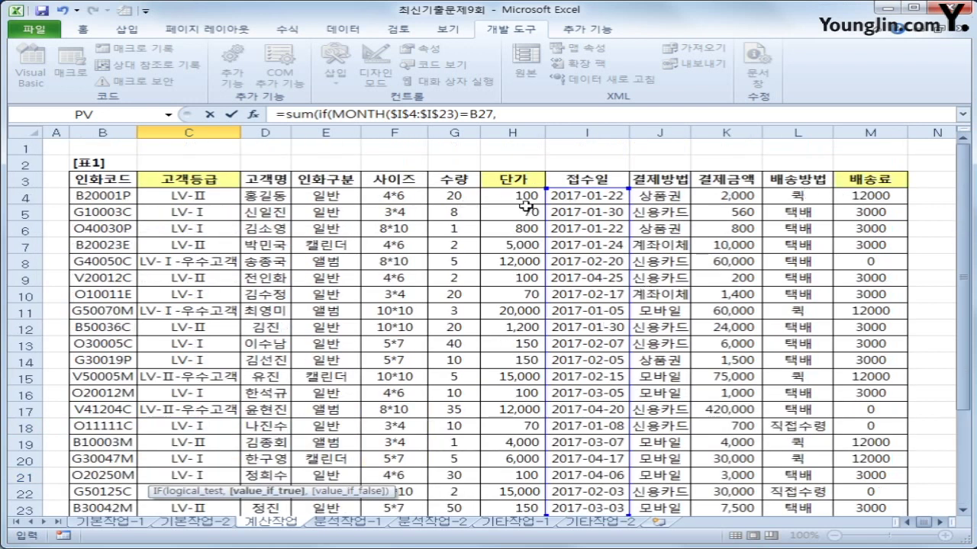
pyautogui.scroll(-3, 726, 269)
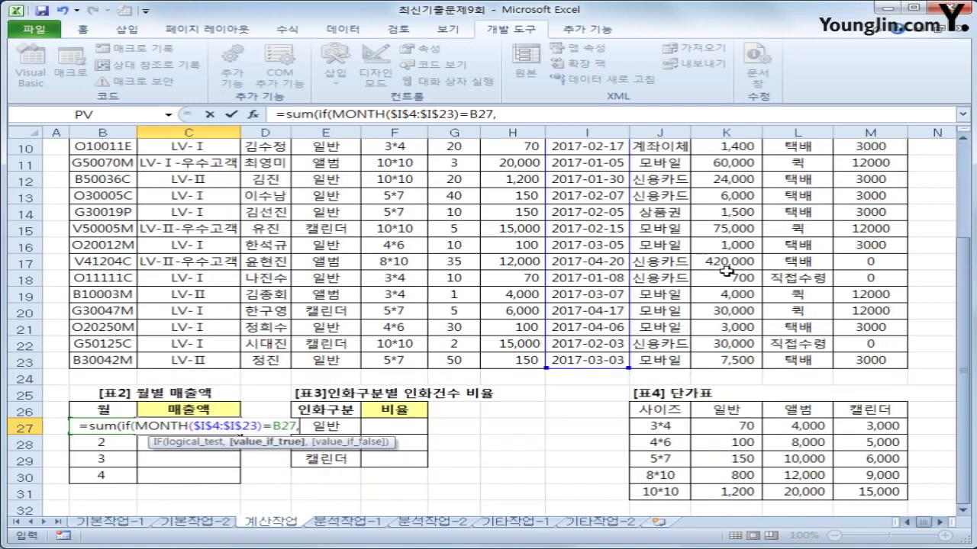
pyautogui.scroll(3, 726, 269)
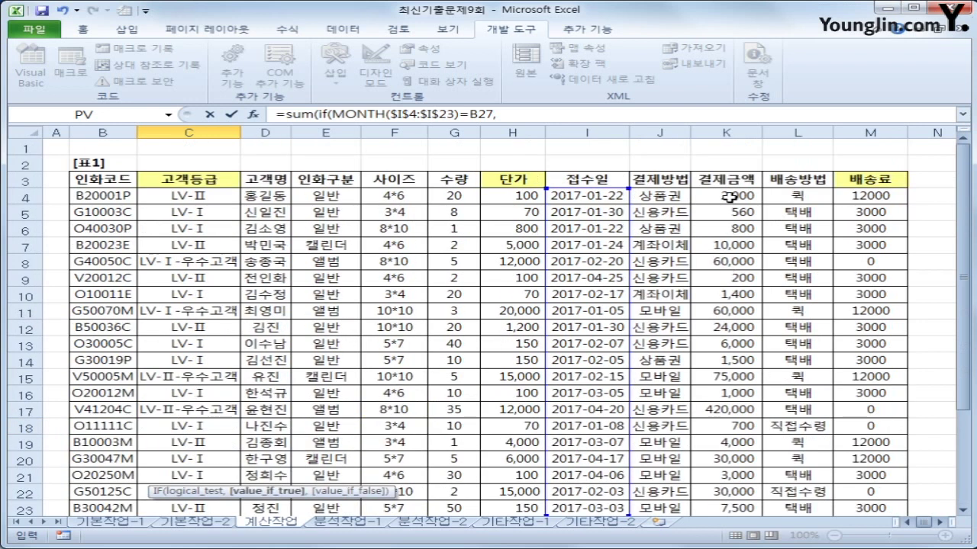
pyautogui.moveTo(730, 197); pyautogui.dragTo(746, 455)
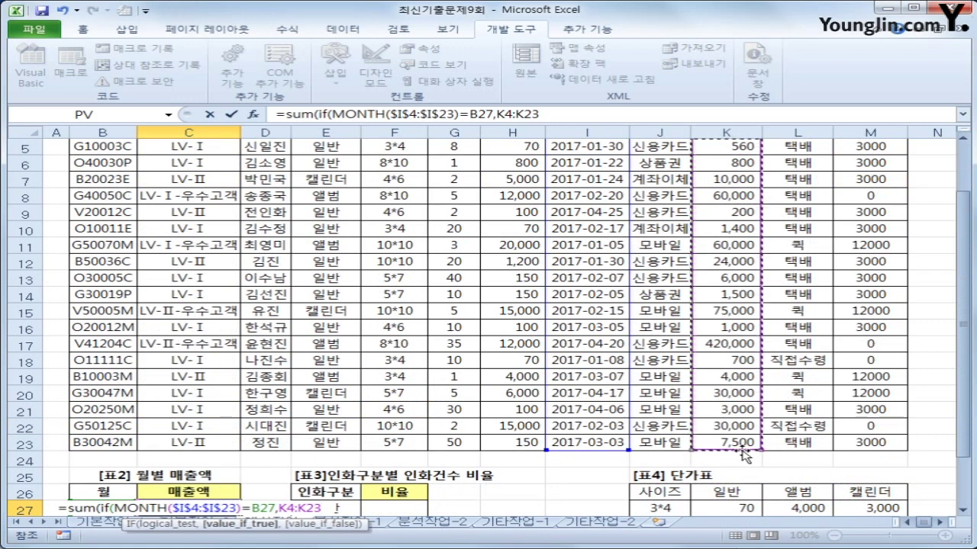
pyautogui.press('F4')
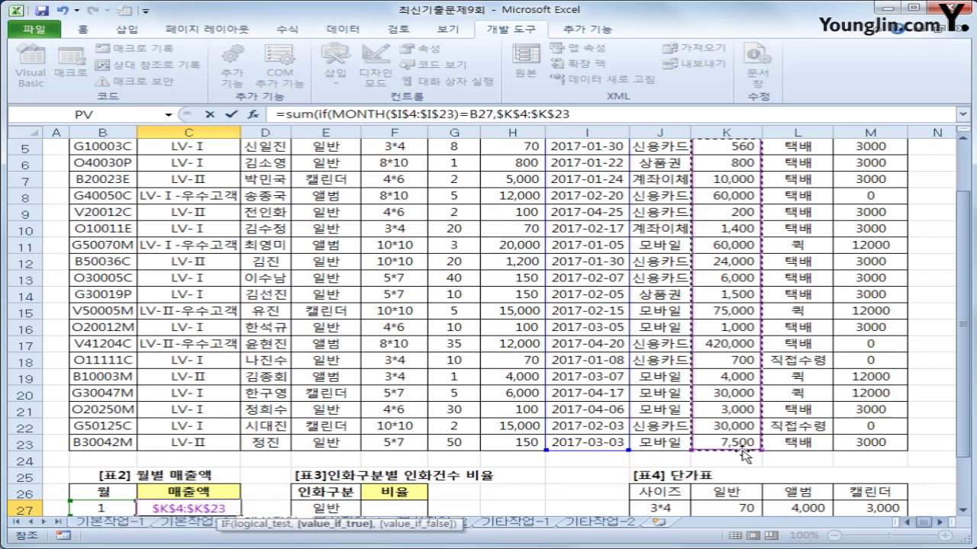
# Close both functions, enter C27 as an array formula, and fill it down through C30.
pyautogui.write(')')
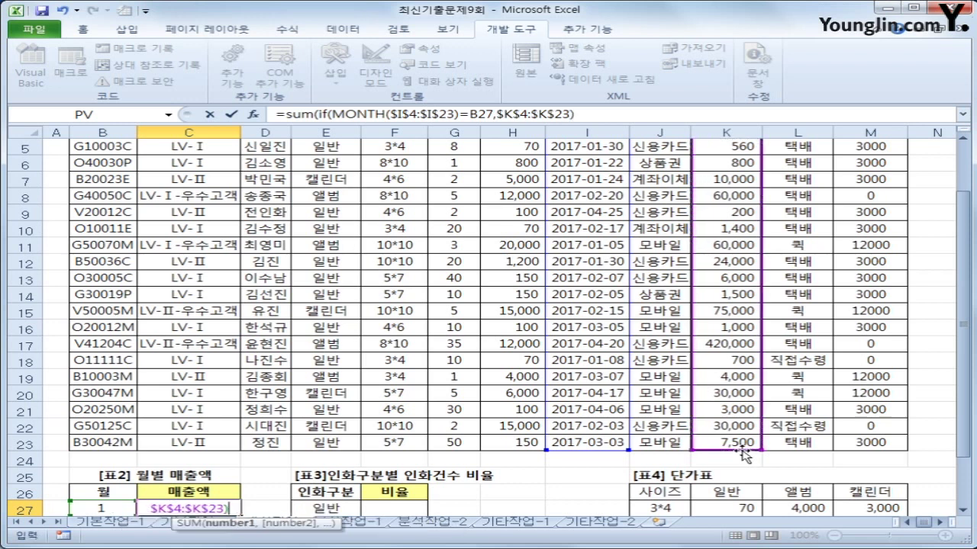
pyautogui.write(')')
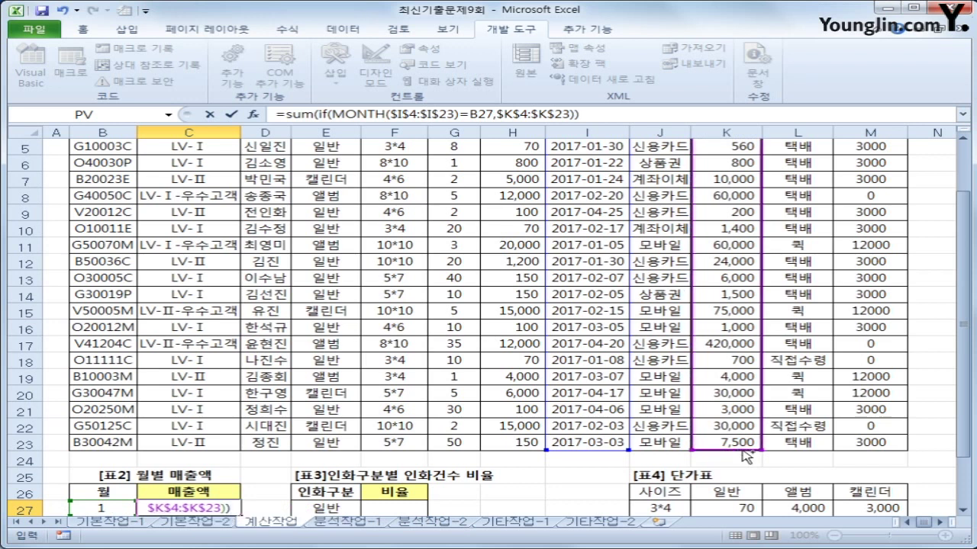
pyautogui.hotkey('ctrl', 'shift', 'Return')
pyautogui.scroll(-2, 497, 457)
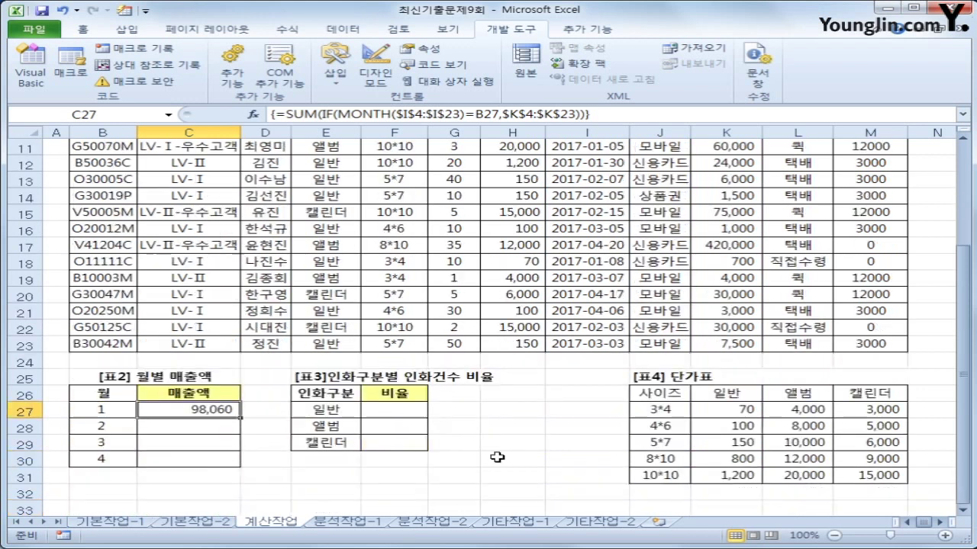
pyautogui.moveTo(241, 417); pyautogui.dragTo(235, 467)
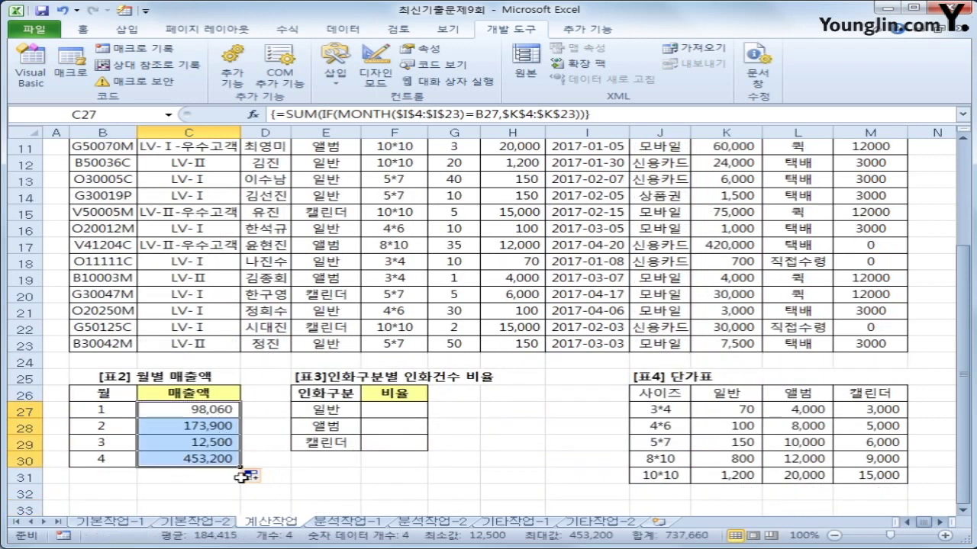
# Begin the ratio formula for 일반 in F27 of 표3 with =COUNT(IF(.
pyautogui.click(408, 412)
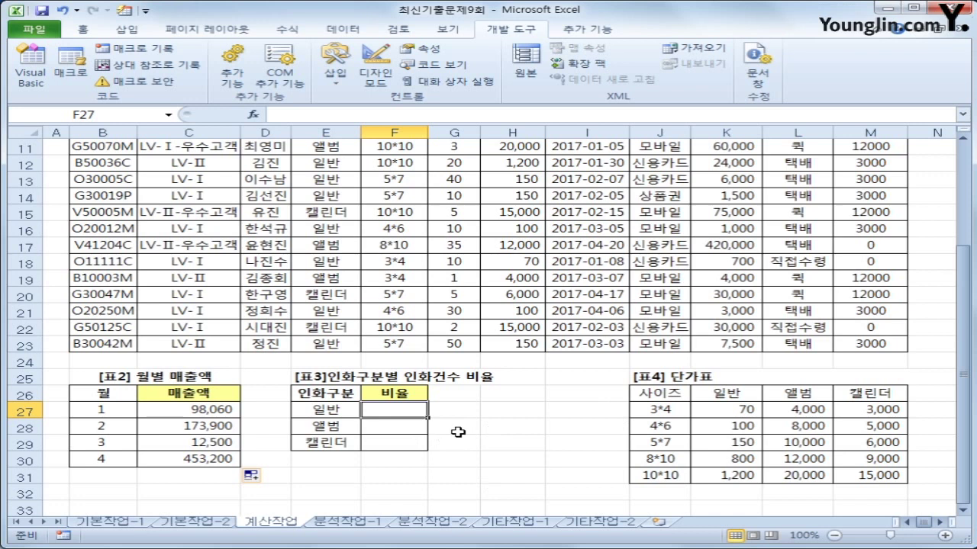
pyautogui.write('=')
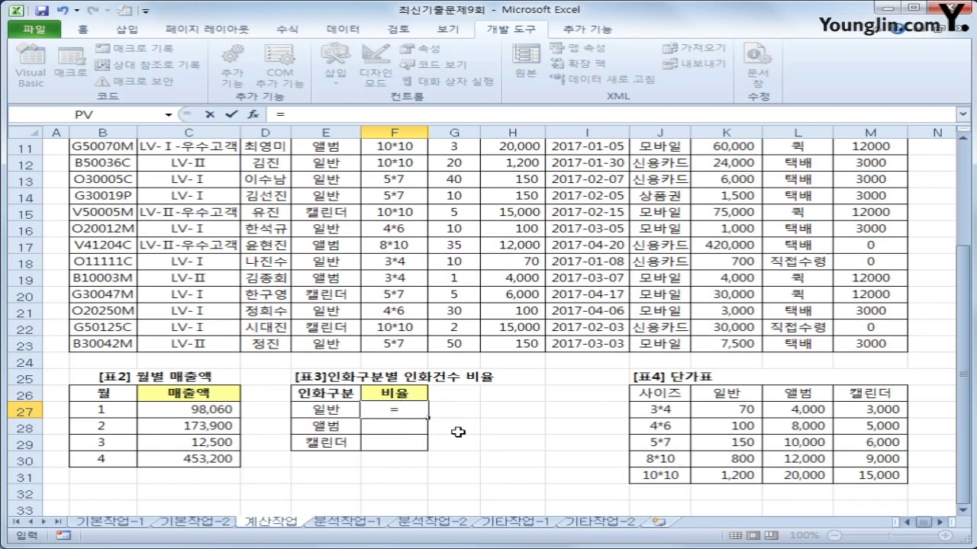
pyautogui.write('countif')
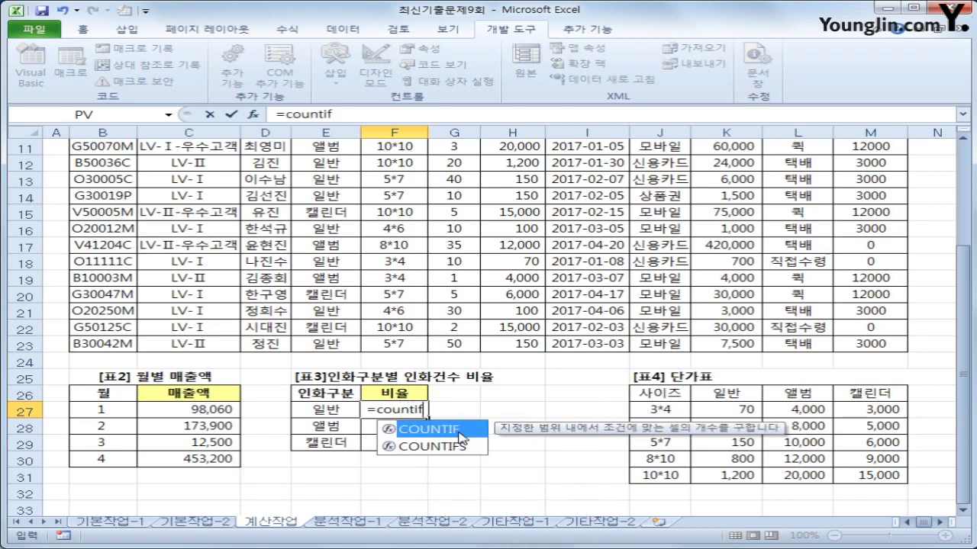
pyautogui.press('BackSpace')
pyautogui.press('BackSpace')
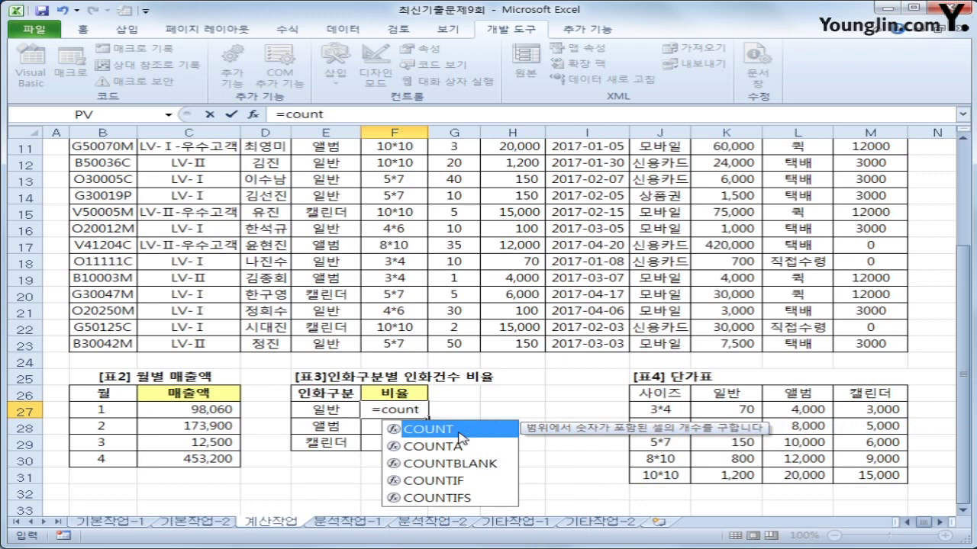
pyautogui.write('(if(')
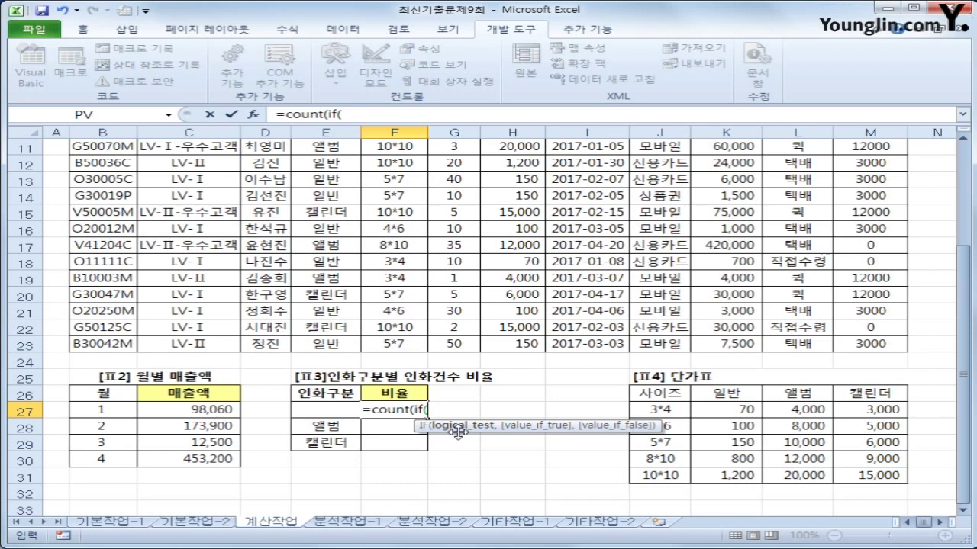
# Set the IF condition to compare the absolute 인화구분 range $E$4:$E$23 with E27.
pyautogui.scroll(3, 457, 432)
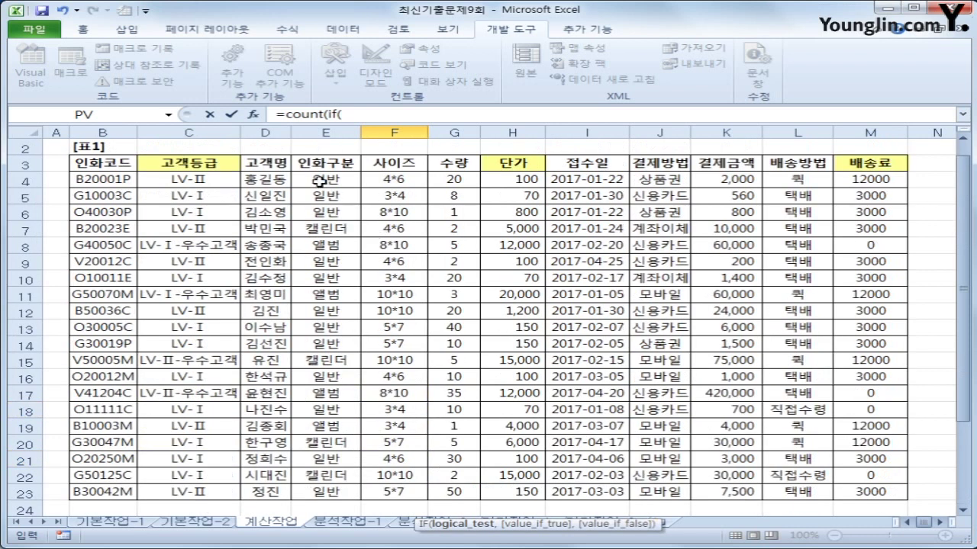
pyautogui.moveTo(319, 181); pyautogui.dragTo(338, 490)
pyautogui.scroll(-3, 681, 420)
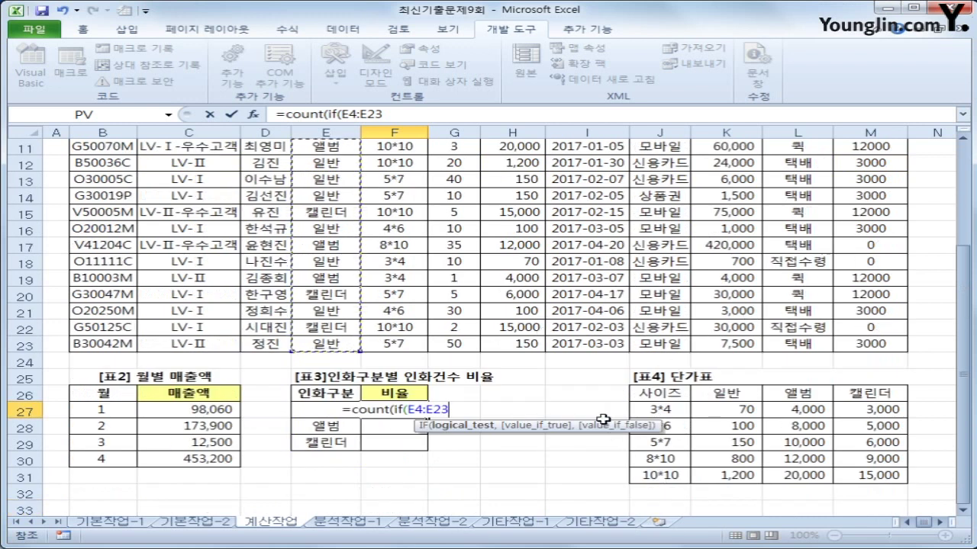
pyautogui.press('F4')
pyautogui.write('=')
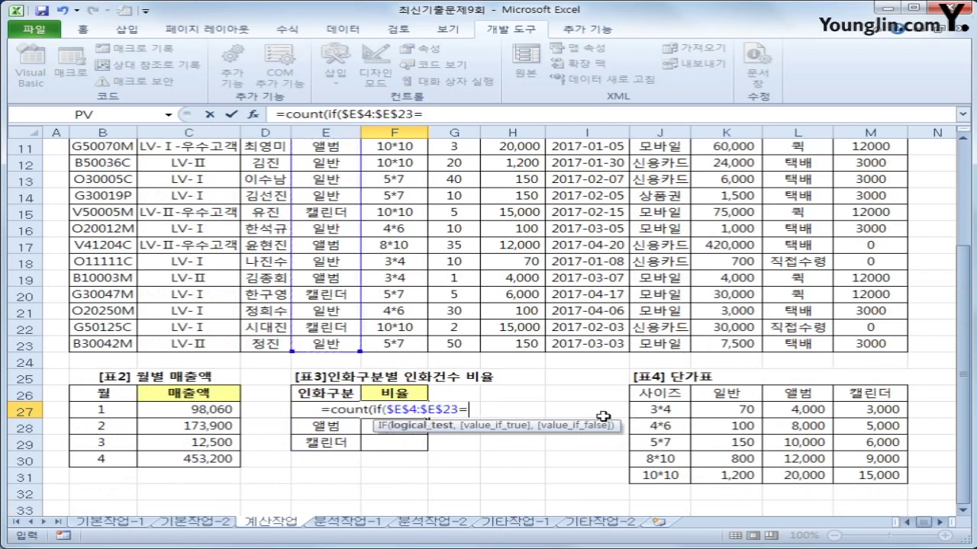
pyautogui.press('Left')
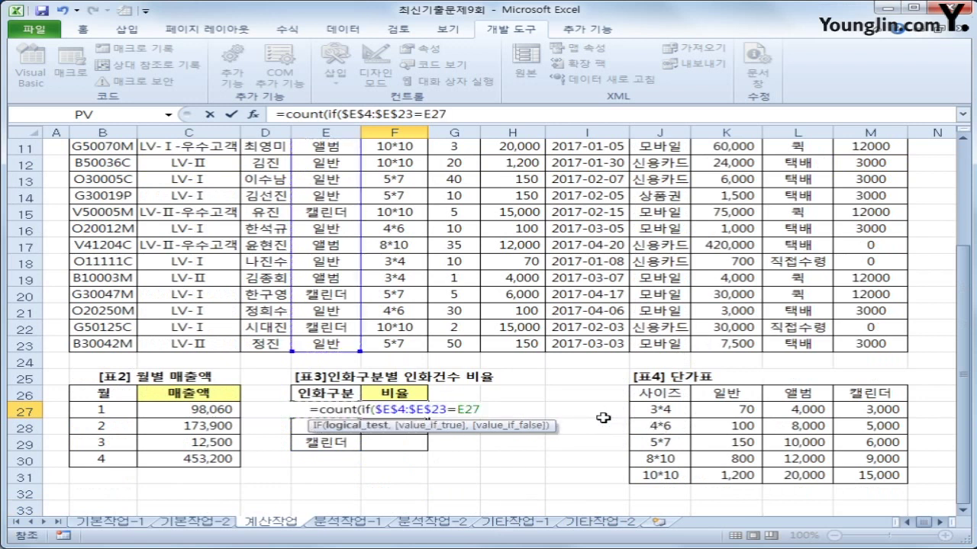
# Add the absolute 수량 range $G$4:$G$23 as the value when true and close the IF function.
pyautogui.write(',')
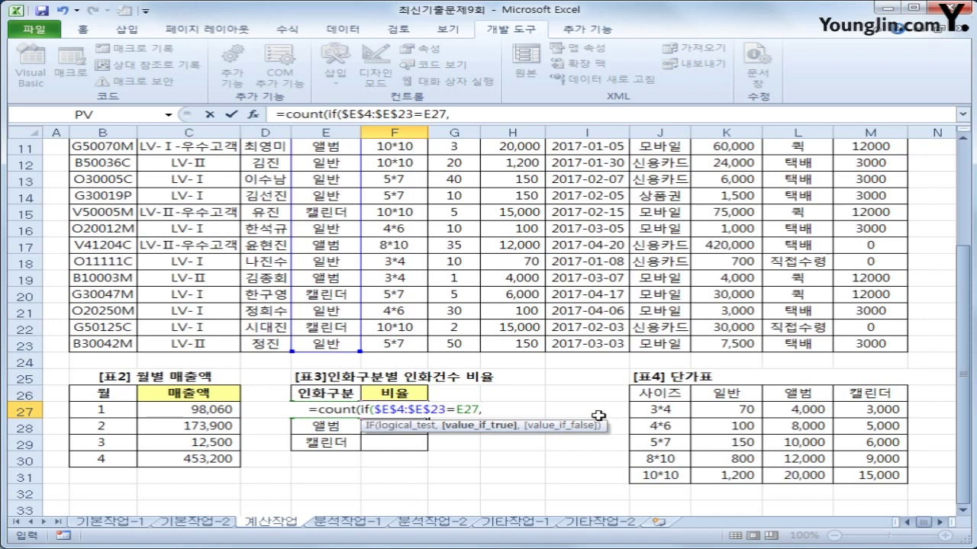
pyautogui.scroll(4, 598, 416)
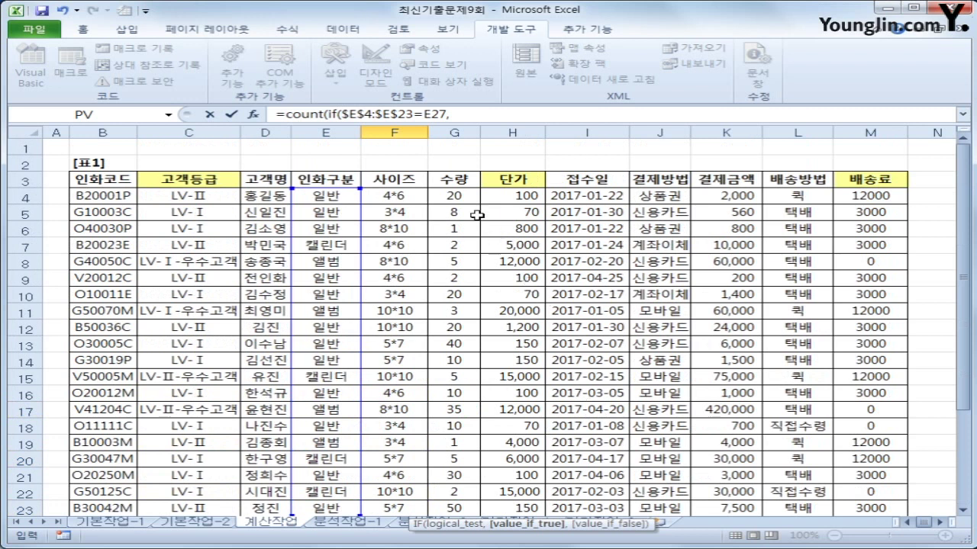
pyautogui.moveTo(454, 195); pyautogui.dragTo(453, 478)
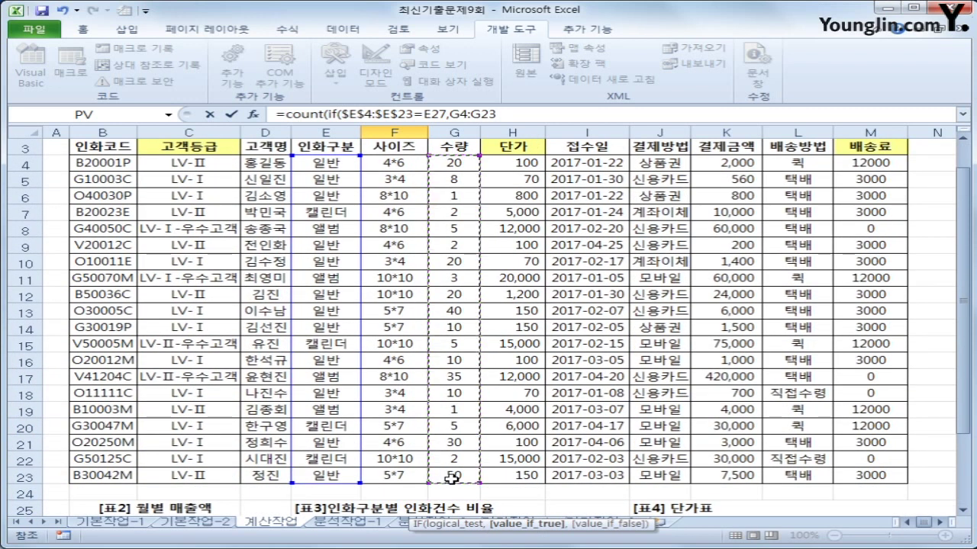
pyautogui.press('F4')
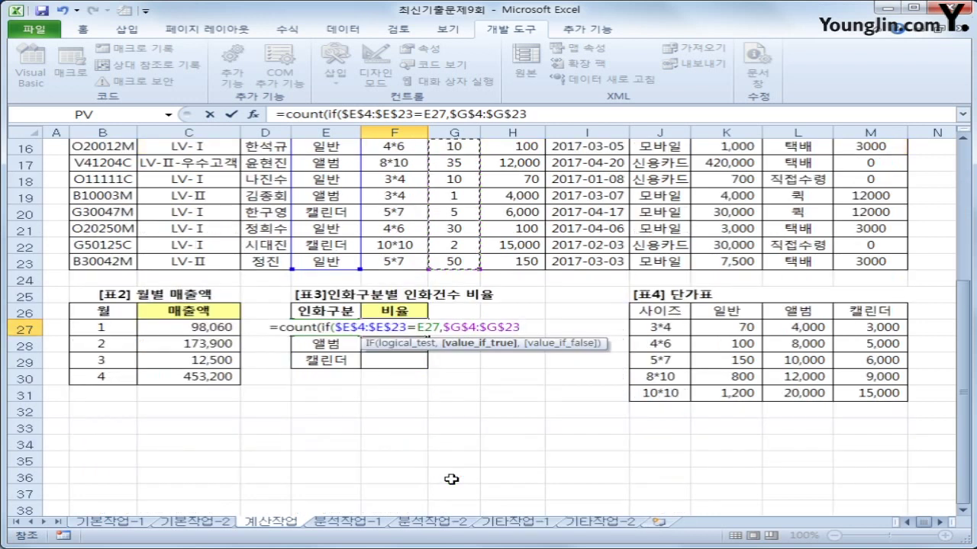
pyautogui.write(')')
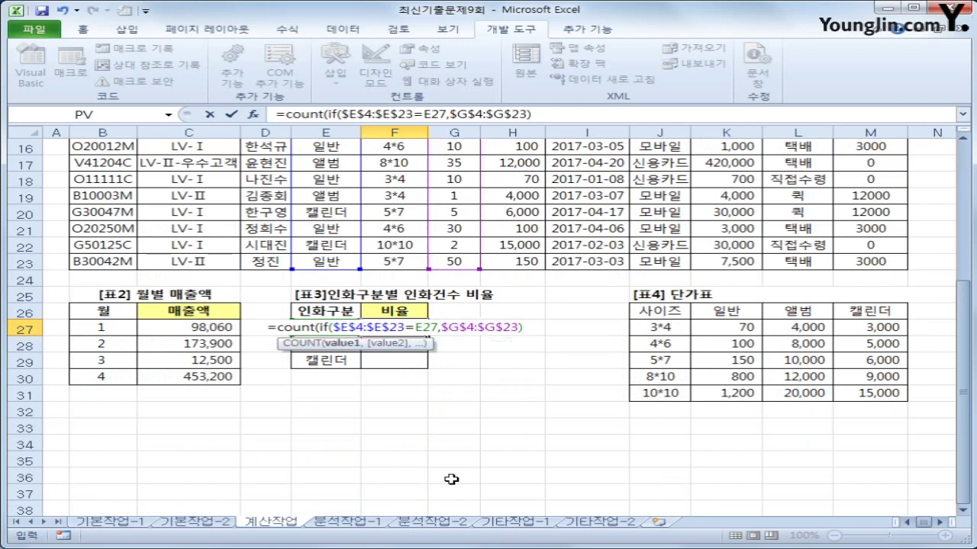
# Close the COUNT function in F27 and divide it by a new COUNTA function.
pyautogui.write(')/')
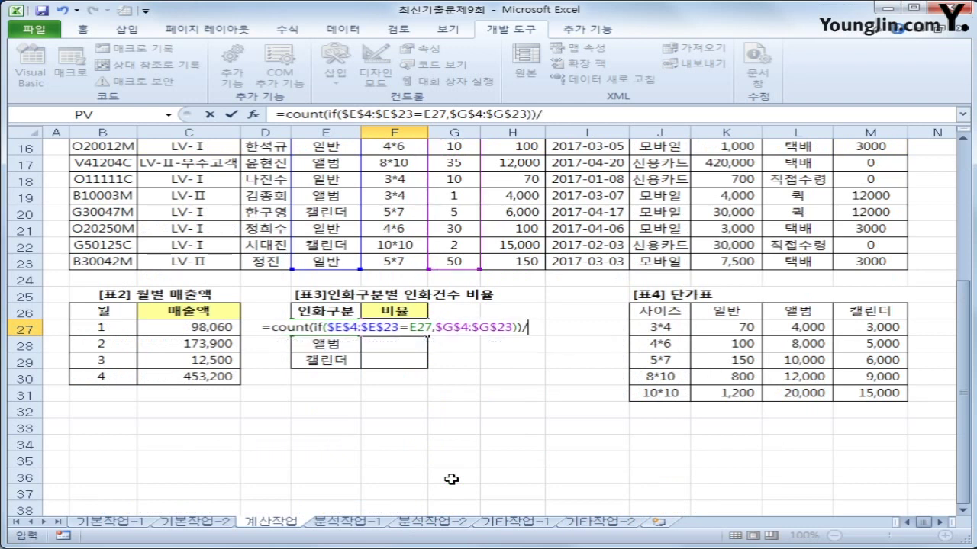
pyautogui.write('coumnt')
pyautogui.press('BackSpace')
pyautogui.press('BackSpace')
pyautogui.press('BackSpace')
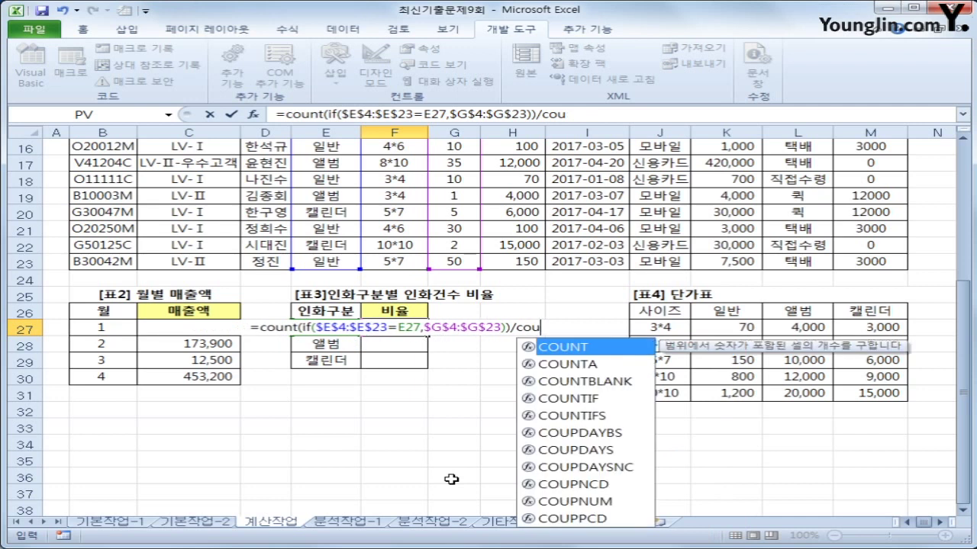
pyautogui.press('Down')
pyautogui.press('Tab')
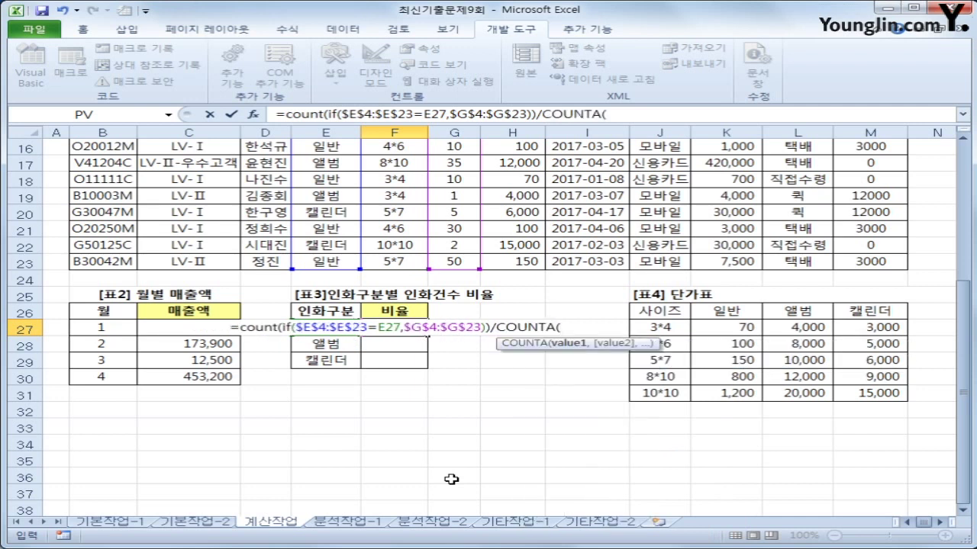
# Set the COUNTA argument to the absolute 인화구분 range $E$4:$E$23 of 표1.
pyautogui.scroll(5, 450, 479)
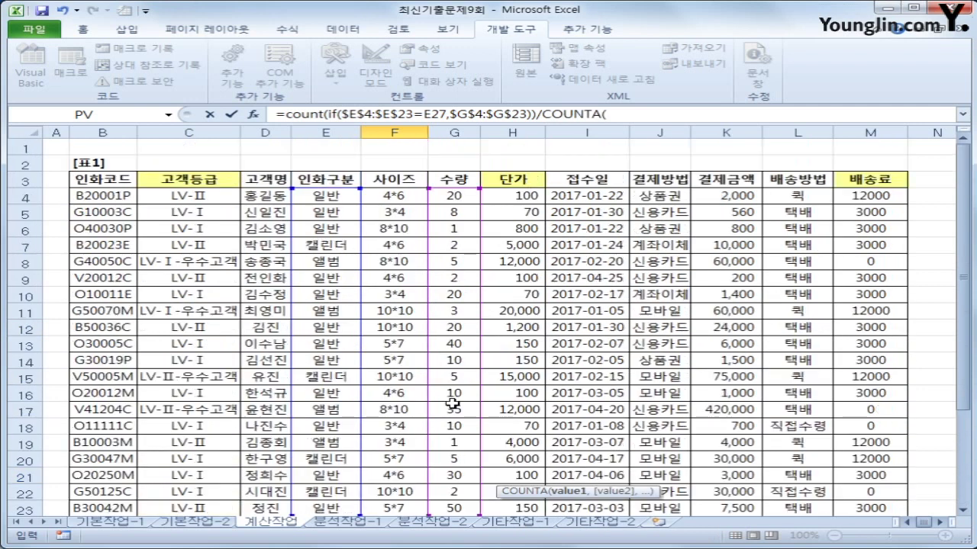
pyautogui.click(318, 197)
pyautogui.moveTo(317, 197); pyautogui.dragTo(343, 462)
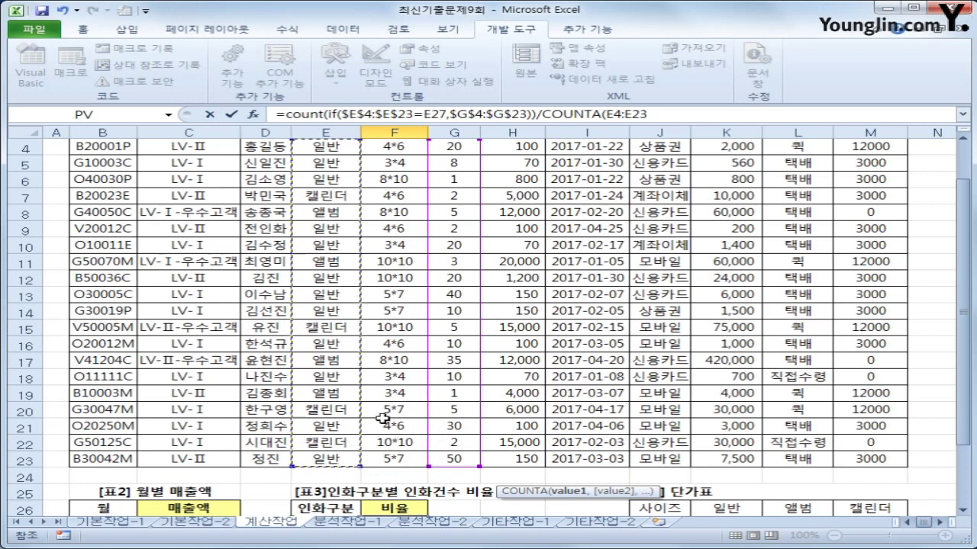
pyautogui.scroll(1, 375, 399)
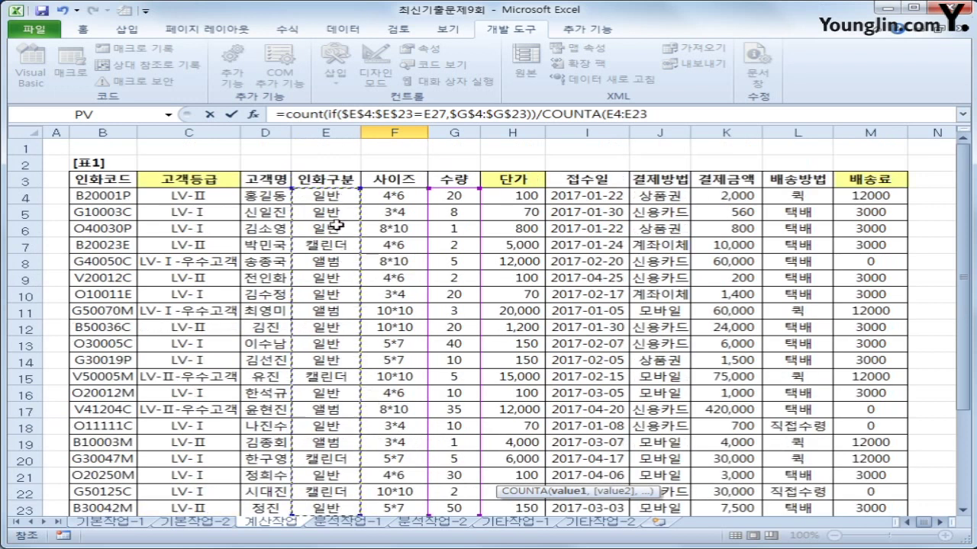
pyautogui.scroll(-2, 320, 475)
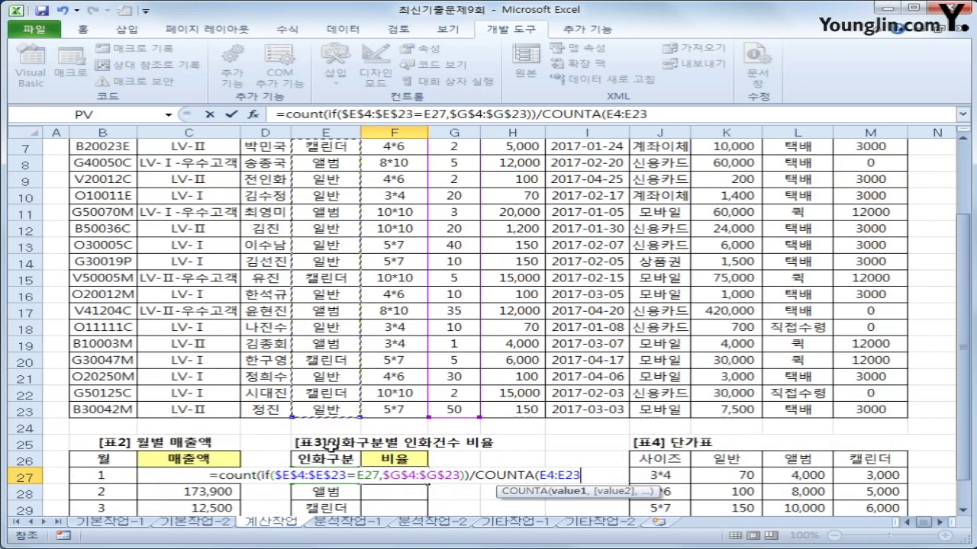
pyautogui.press('F4')
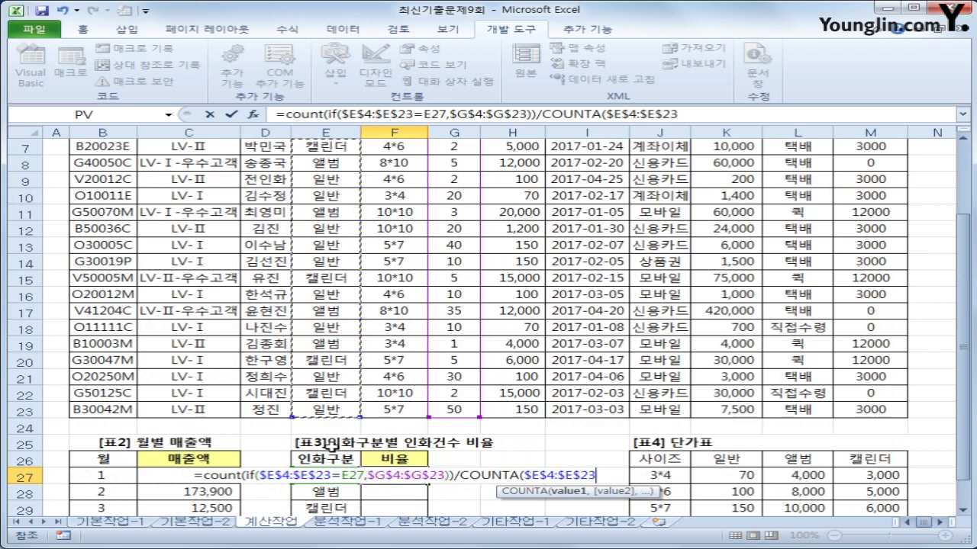
# Close COUNTA, enter F27 as an array formula, and fill it down the 비율 column of 표3.
pyautogui.write(')')
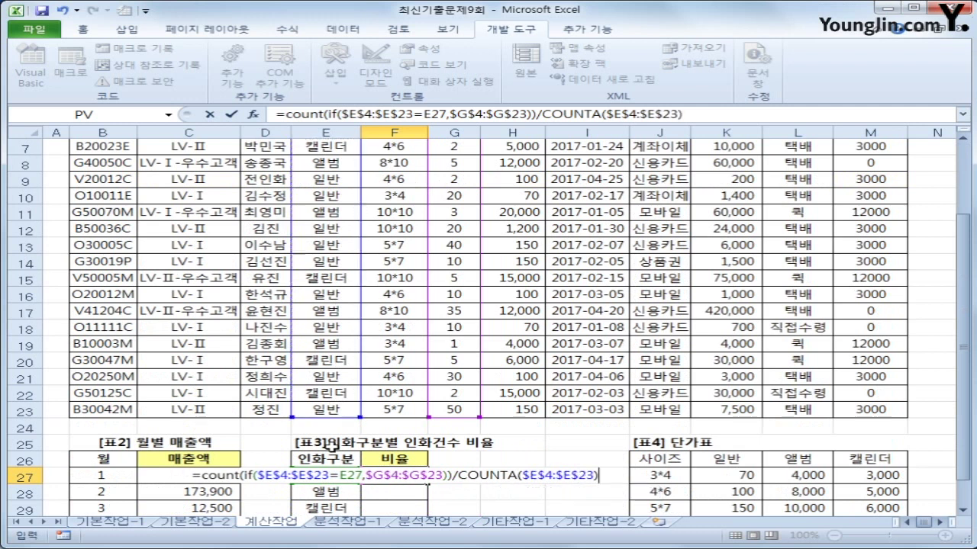
pyautogui.hotkey('ctrl', 'shift', 'Return')
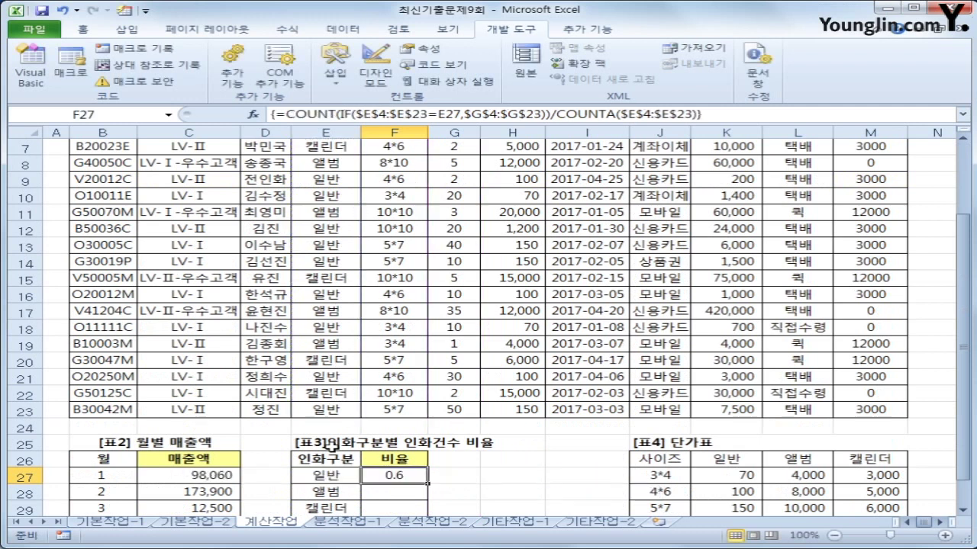
pyautogui.moveTo(428, 484)
pyautogui.mouseDown()
pyautogui.moveTo(426, 510)
pyautogui.moveTo(418, 475)
pyautogui.mouseUp()
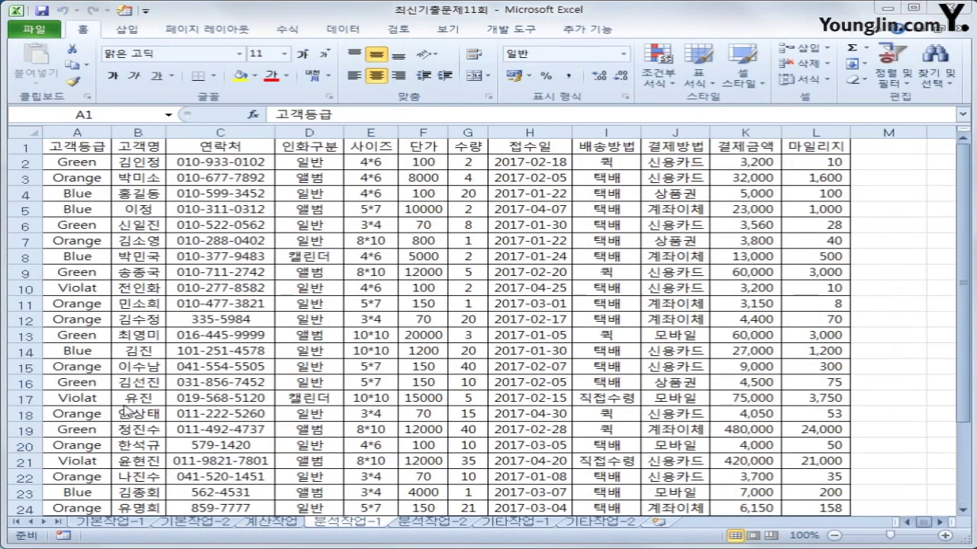
# Create a pivot table from range $A$1:$L$31 of 분석작업-1, placed on the existing worksheet at N4.
pyautogui.click(81, 147)
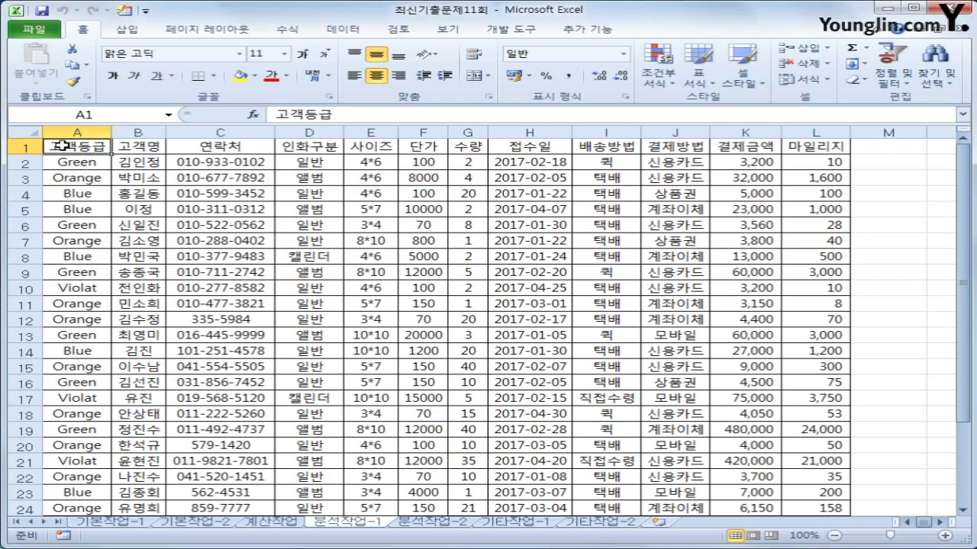
pyautogui.click(135, 33)
pyautogui.click(35, 59)
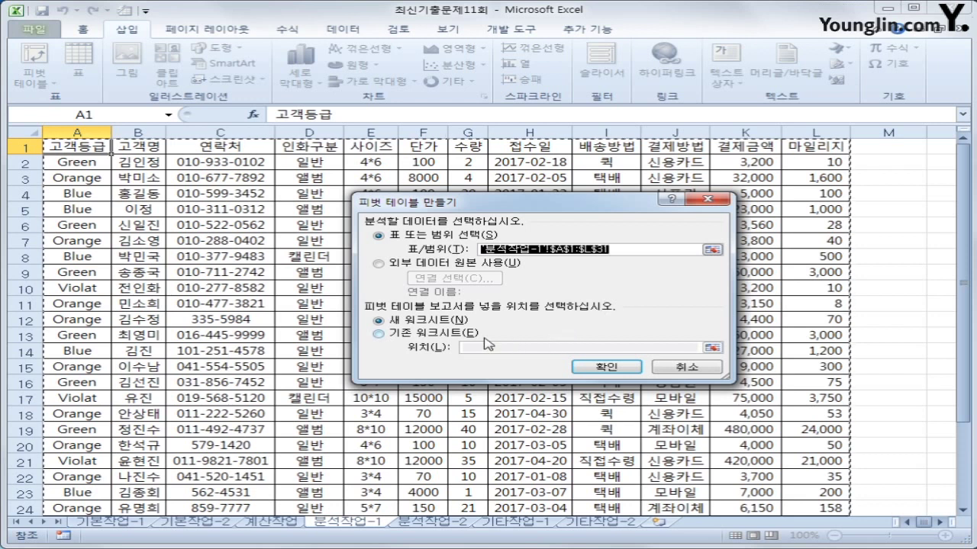
pyautogui.click(450, 333)
pyautogui.click(484, 349)
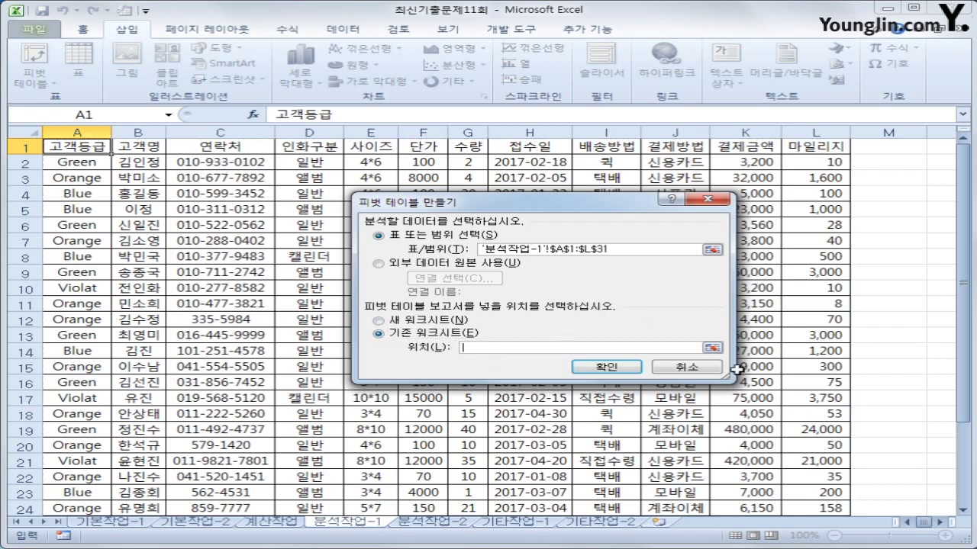
pyautogui.click(945, 522)
pyautogui.click(945, 523)
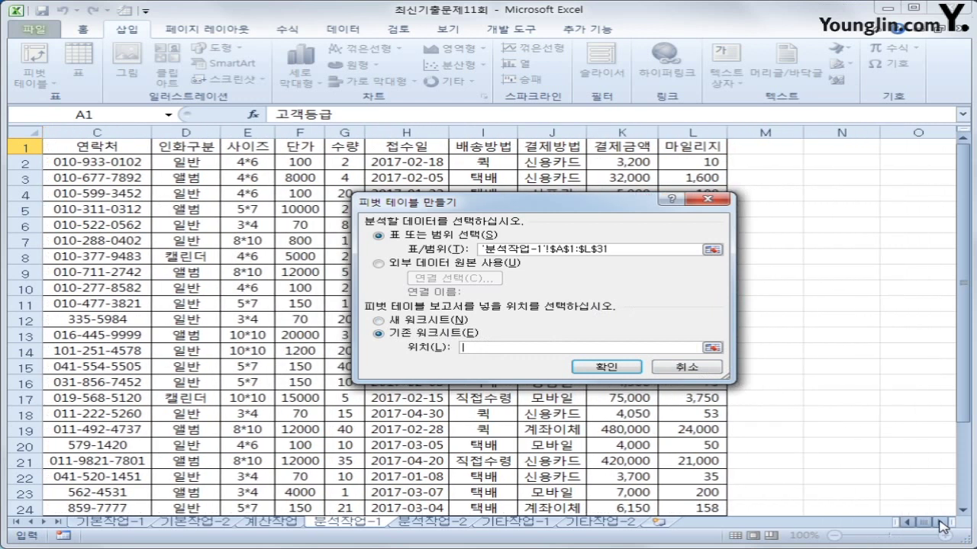
pyautogui.click(842, 196)
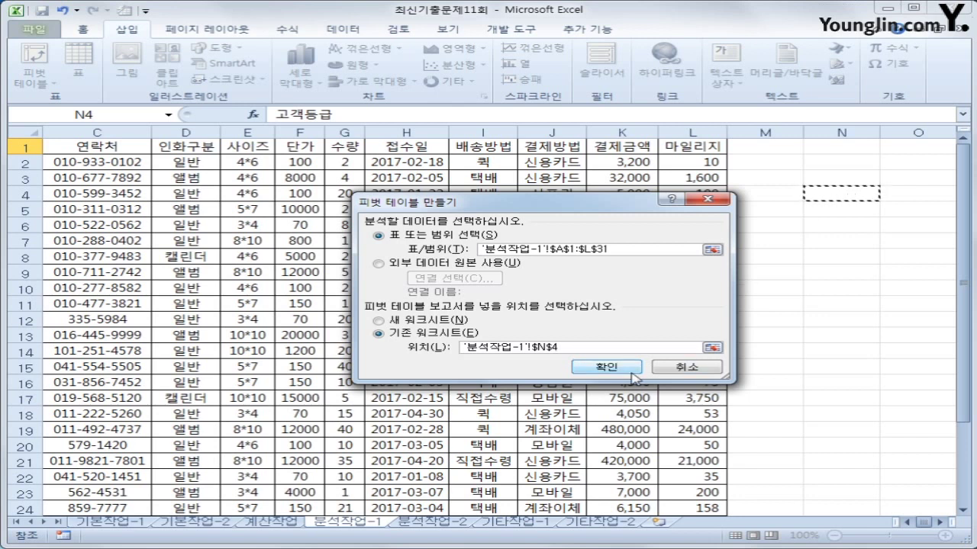
pyautogui.click(606, 367)
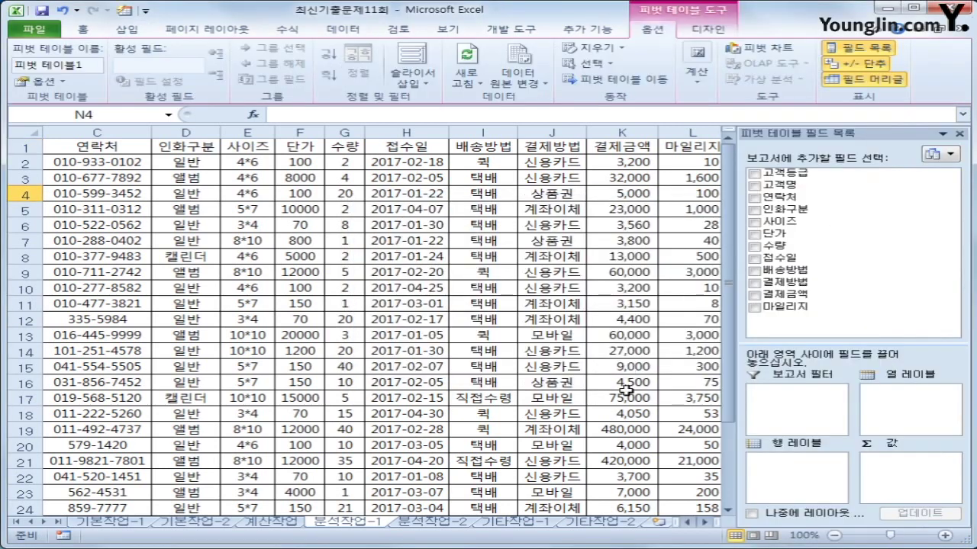
# Lay out the pivot table with 고객등급 as report filter, 인화구분 as rows, 사이즈 as columns, and 결제금액 as values.
pyautogui.click(705, 522)
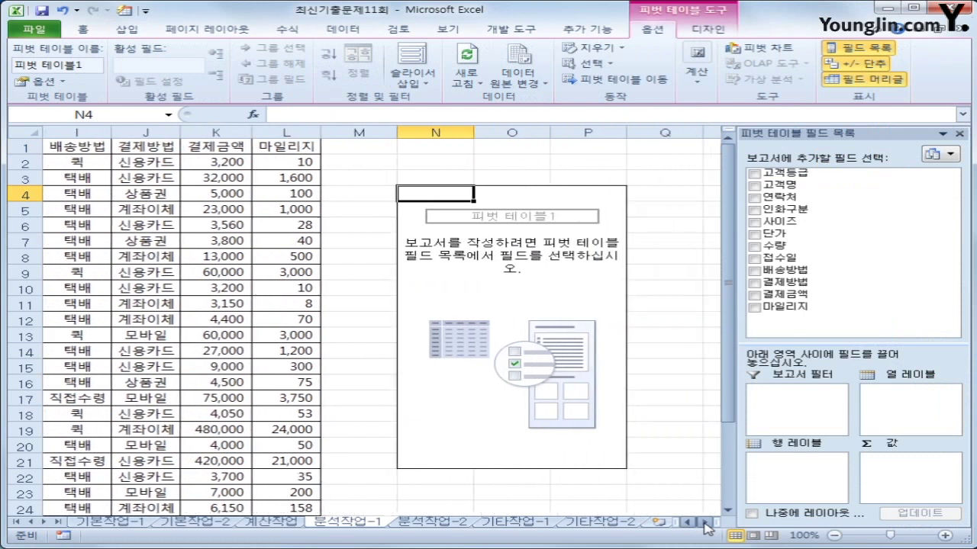
pyautogui.click(705, 523)
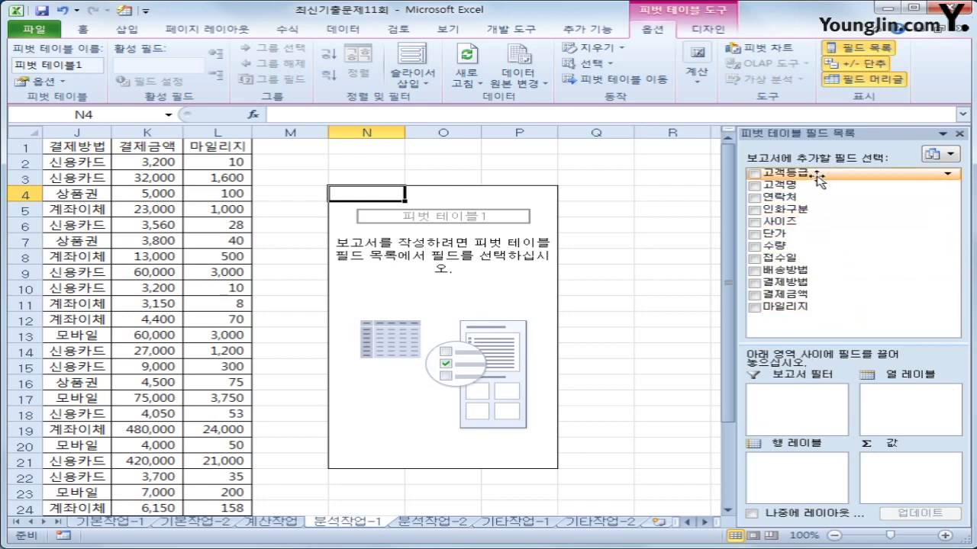
pyautogui.moveTo(811, 173); pyautogui.dragTo(794, 402)
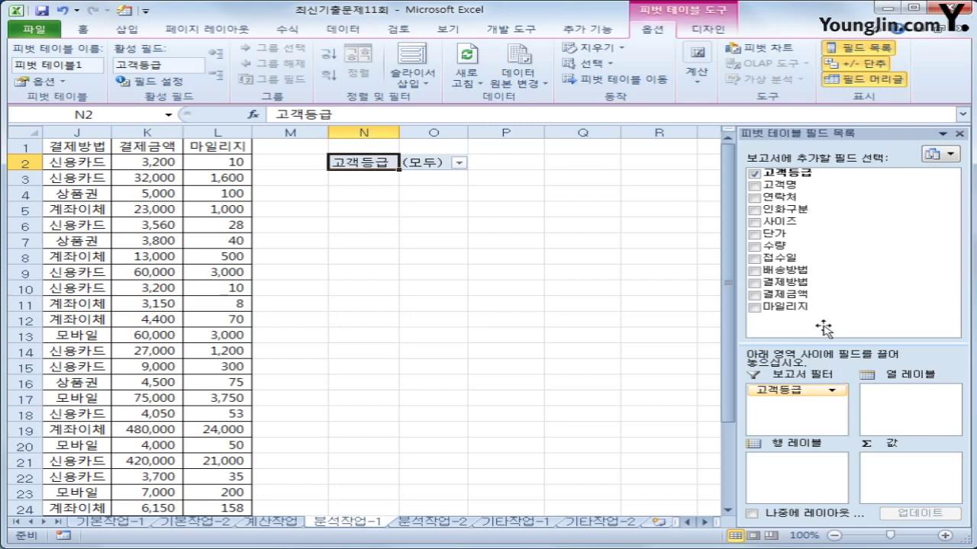
pyautogui.moveTo(789, 209); pyautogui.dragTo(809, 462)
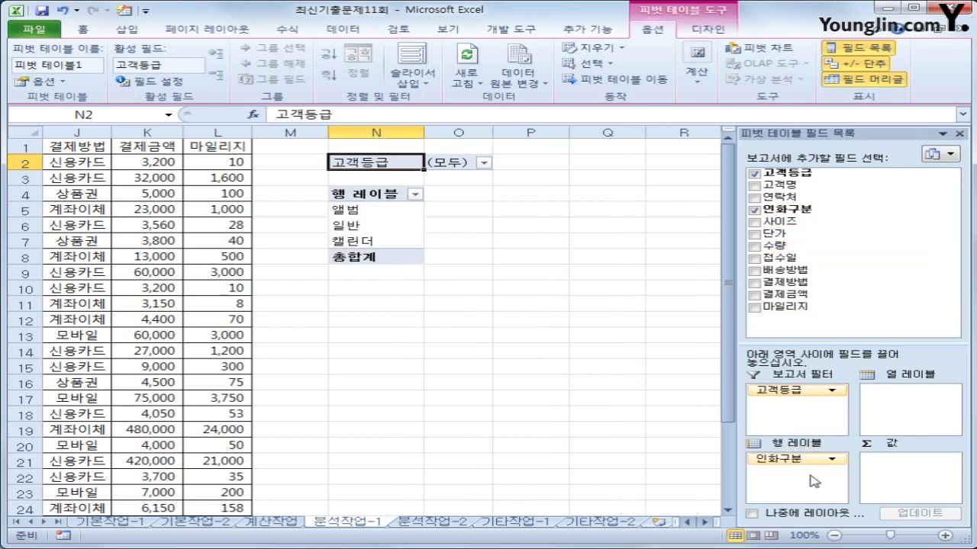
pyautogui.moveTo(794, 224); pyautogui.dragTo(913, 403)
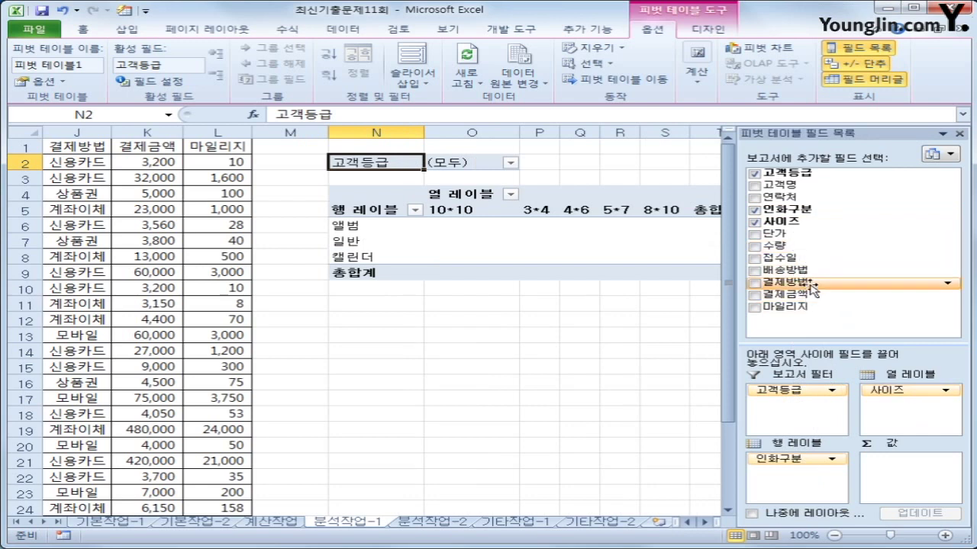
pyautogui.moveTo(810, 294); pyautogui.dragTo(902, 486)
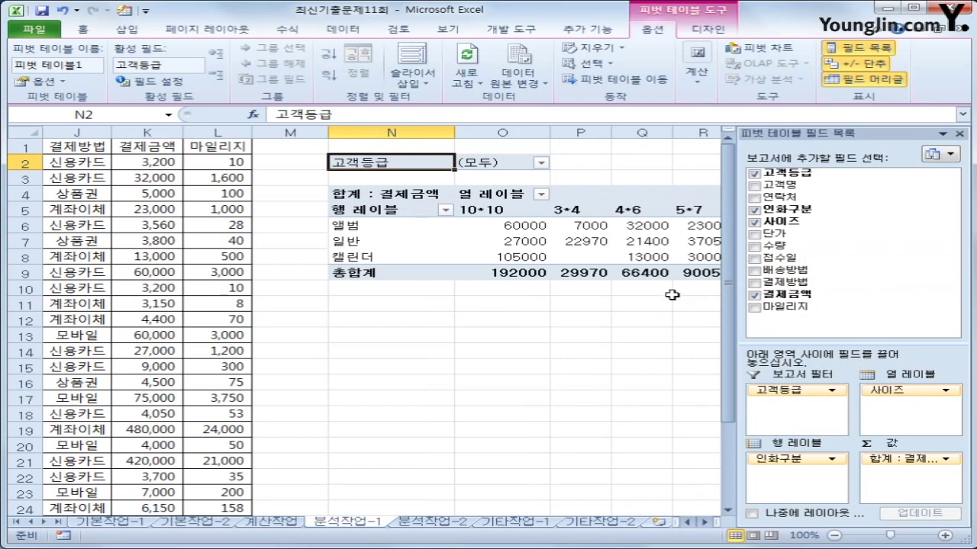
# Change the pivot table's report layout to outline form (개요 형식으로 표시).
pyautogui.click(699, 32)
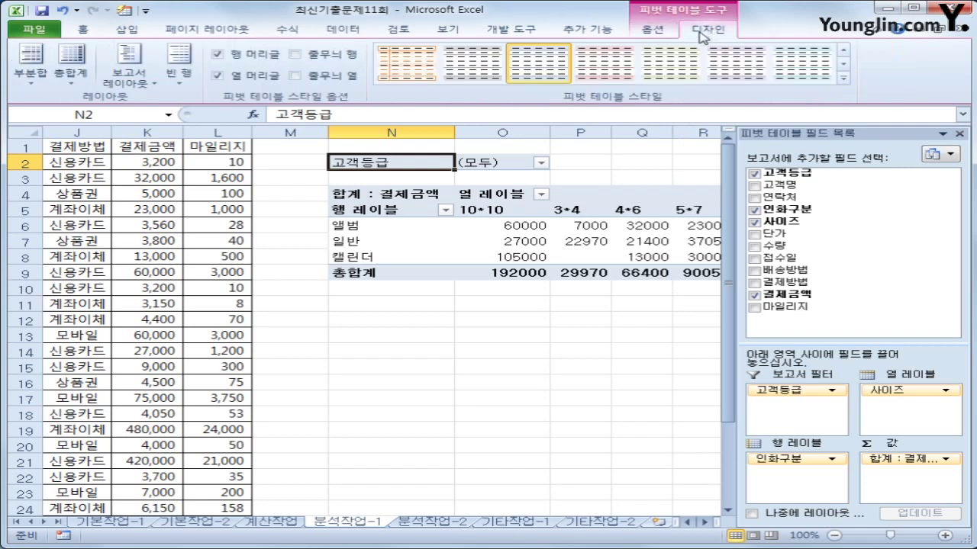
pyautogui.click(120, 79)
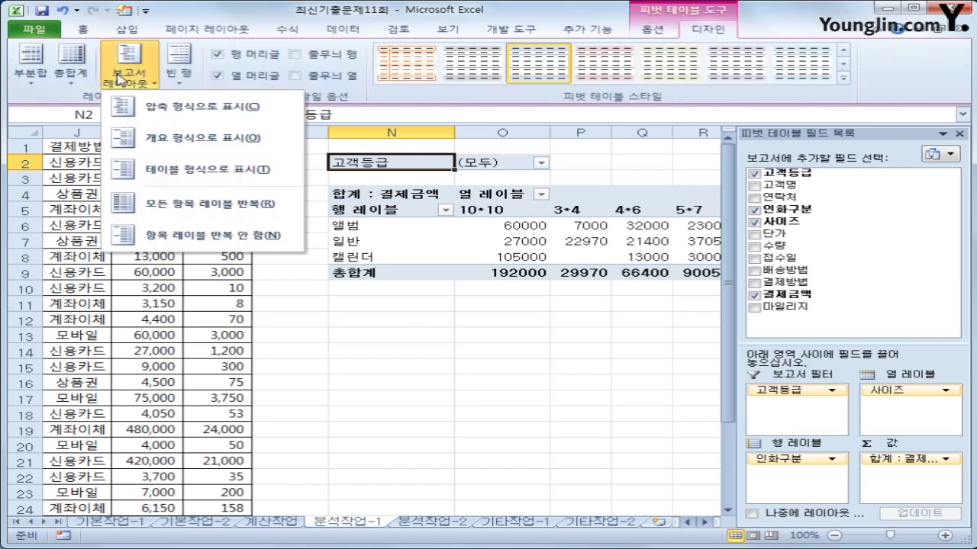
pyautogui.click(163, 135)
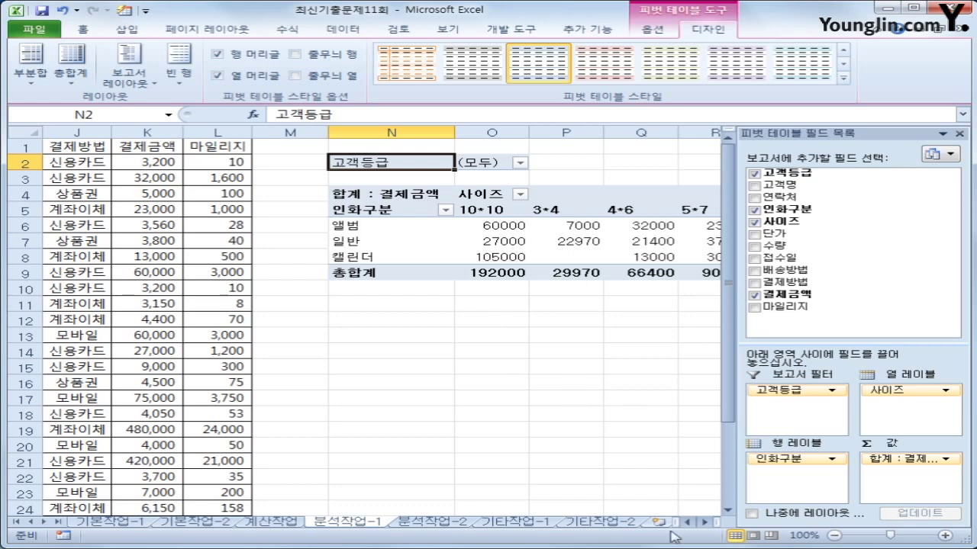
# Move the 10*10 item to the end of the 사이즈 columns in the pivot table.
pyautogui.moveTo(707, 522); pyautogui.dragTo(707, 522)
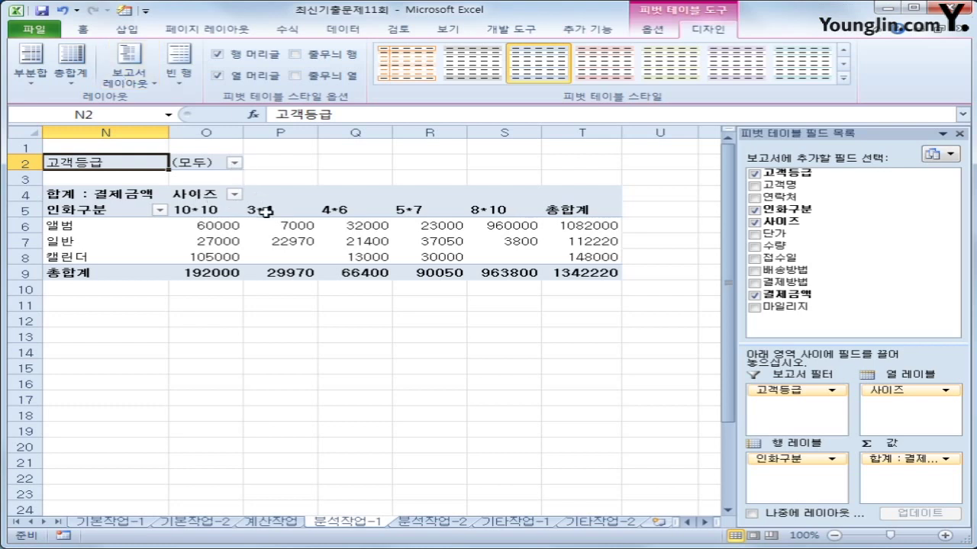
pyautogui.click(264, 212)
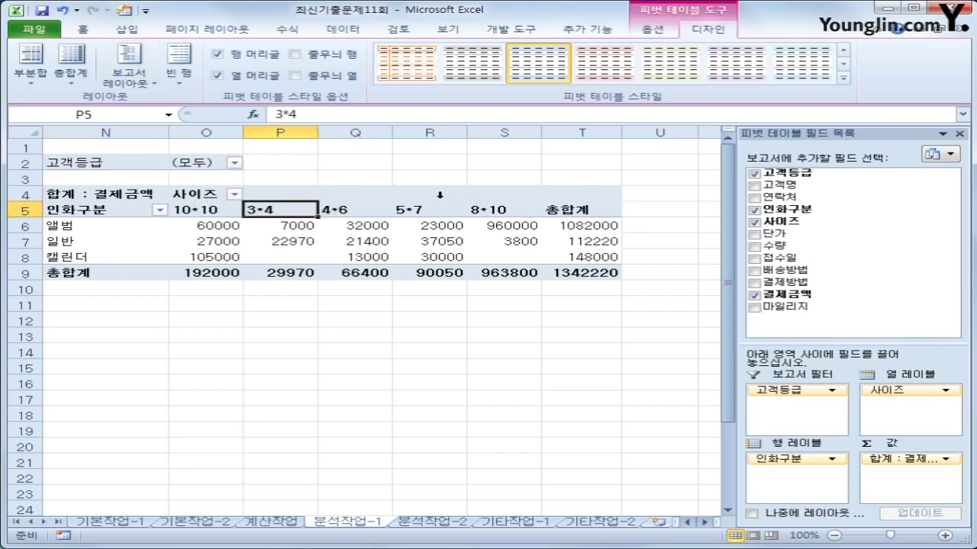
pyautogui.click(207, 212)
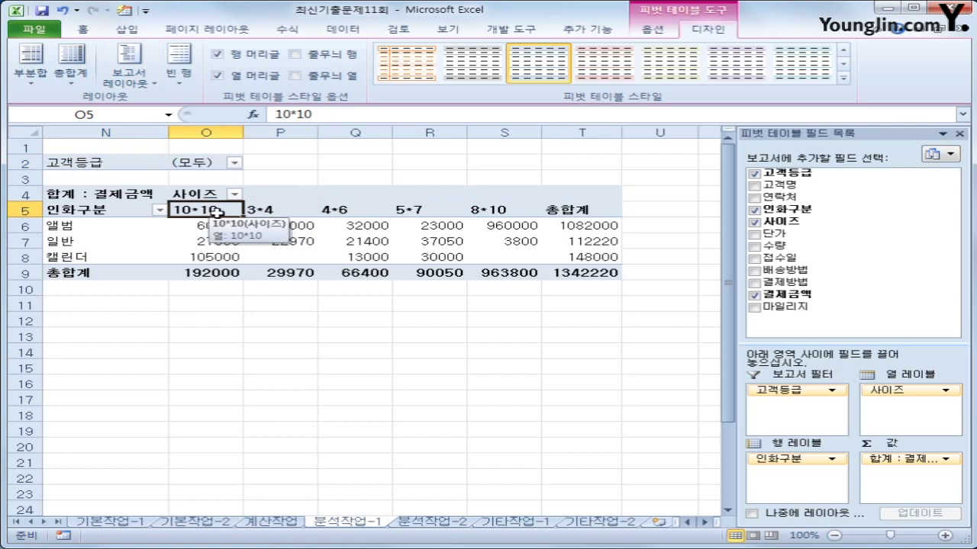
pyautogui.rightClick(196, 208)
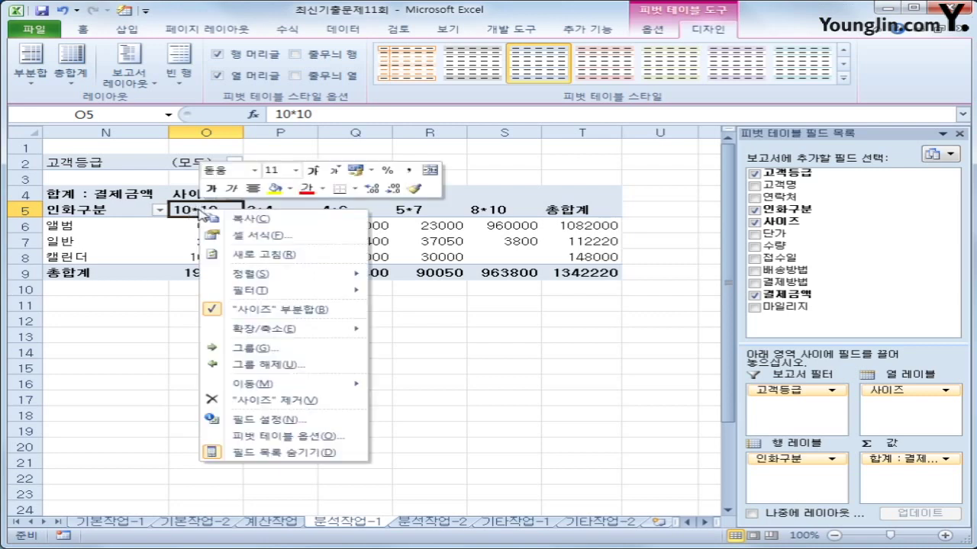
pyautogui.moveTo(304, 388)
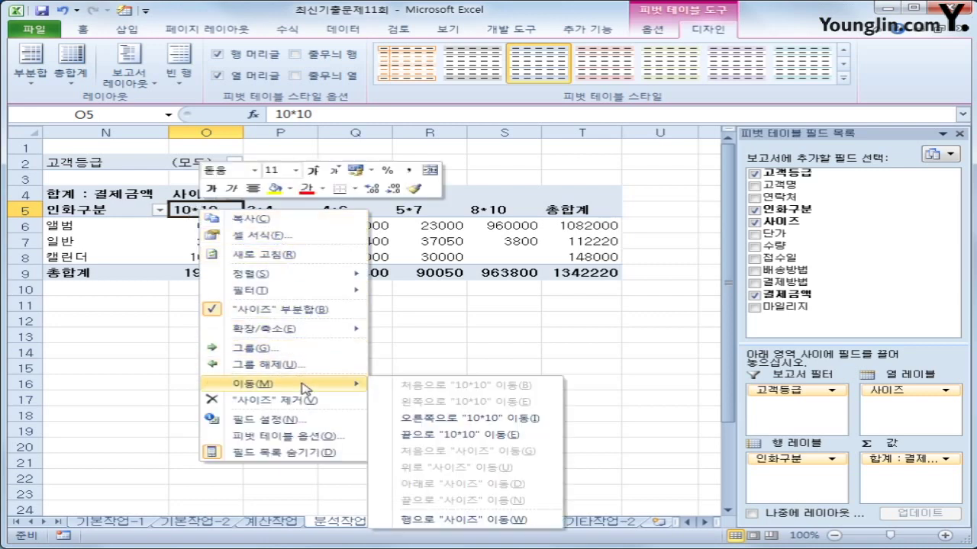
pyautogui.click(510, 435)
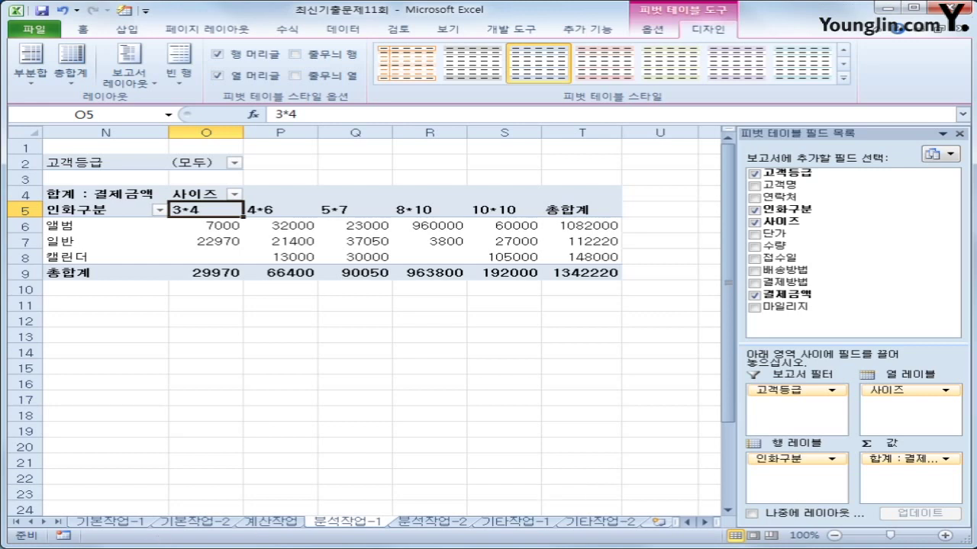
# Format the pivot table's 결제금액 values in the 숫자 category with the 1000 단위 구분 기호 enabled.
pyautogui.click(103, 197)
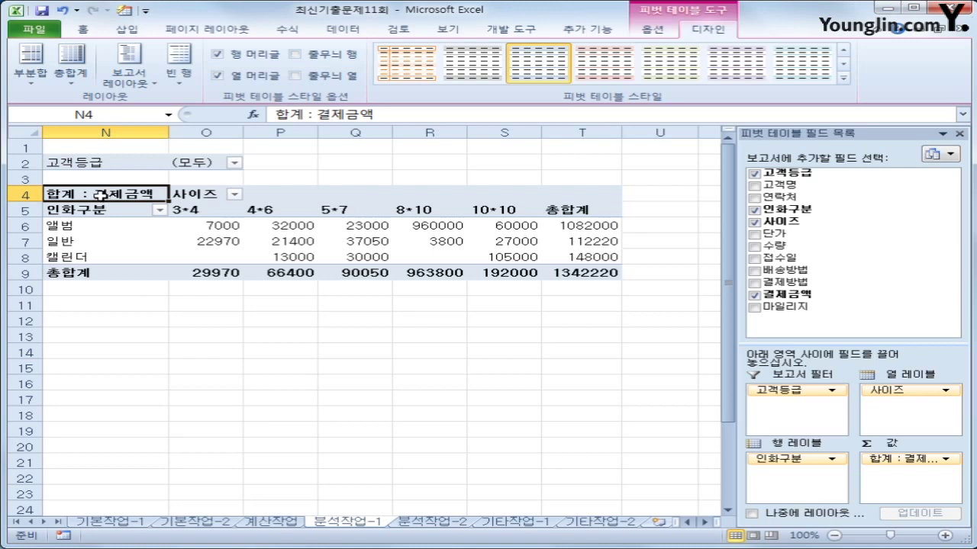
pyautogui.rightClick(101, 195)
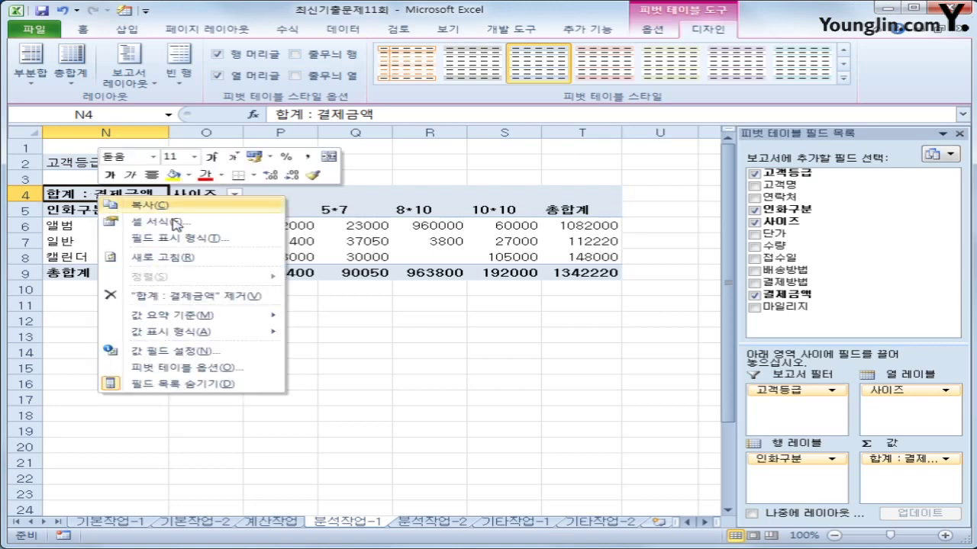
pyautogui.click(183, 240)
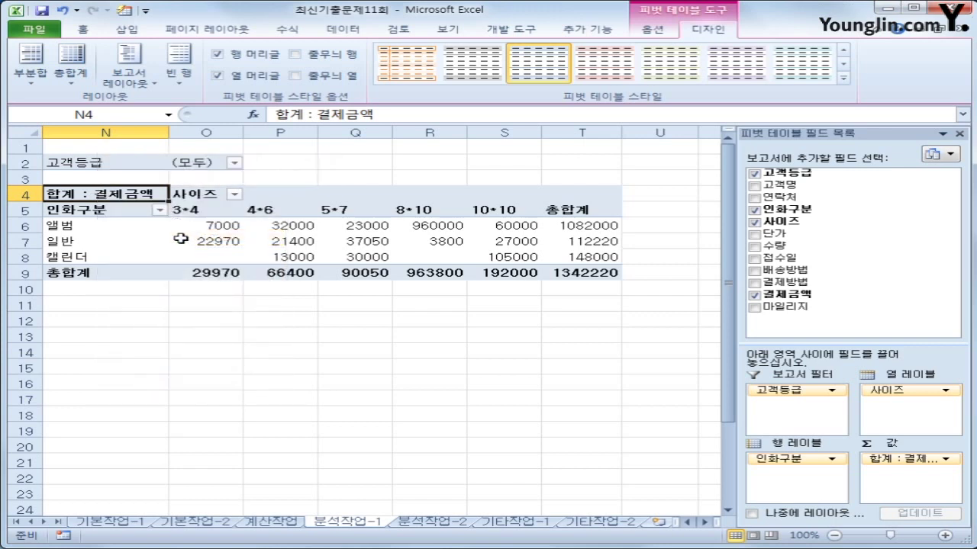
pyautogui.click(265, 191)
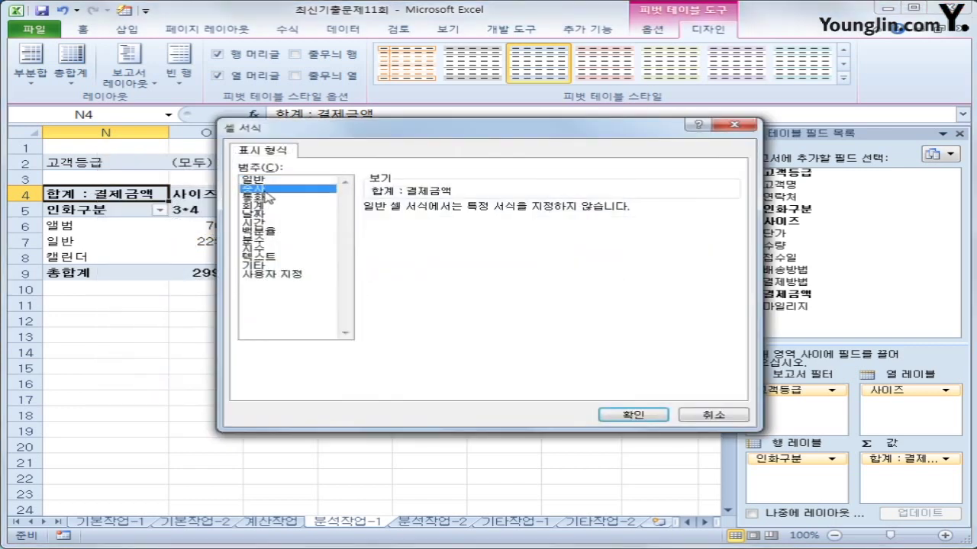
pyautogui.click(389, 226)
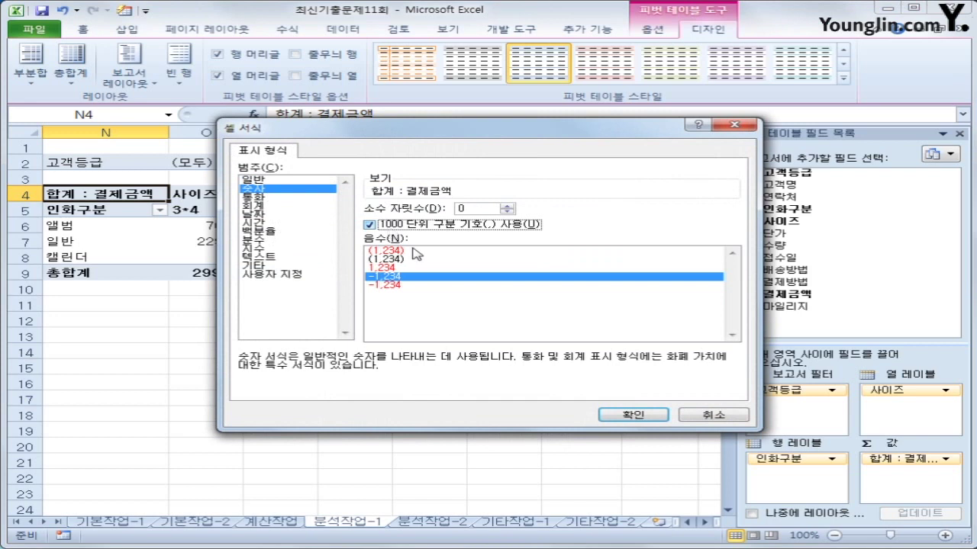
pyautogui.click(633, 415)
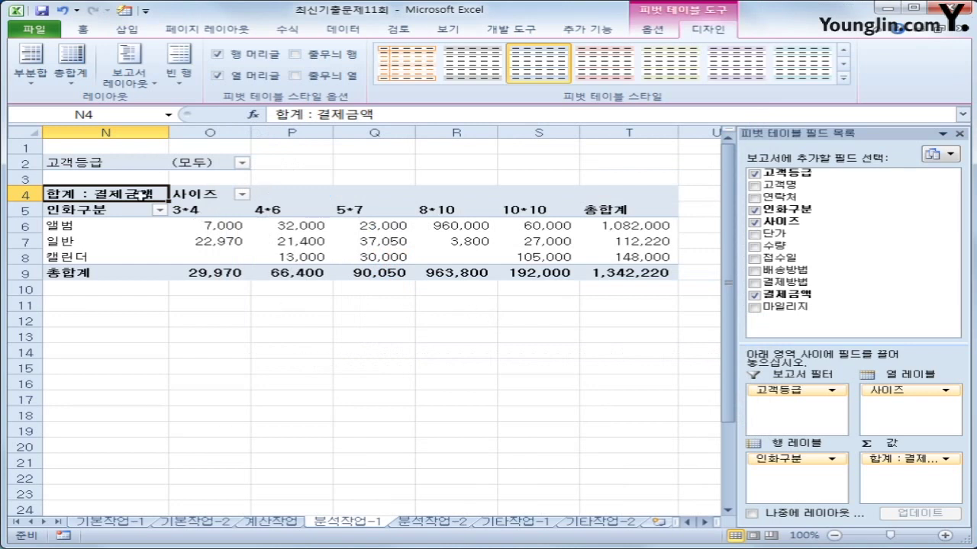
# Enable 레이블이 있는 셀 병합 및 가운데 맞춤 in the pivot table's options.
pyautogui.click(653, 33)
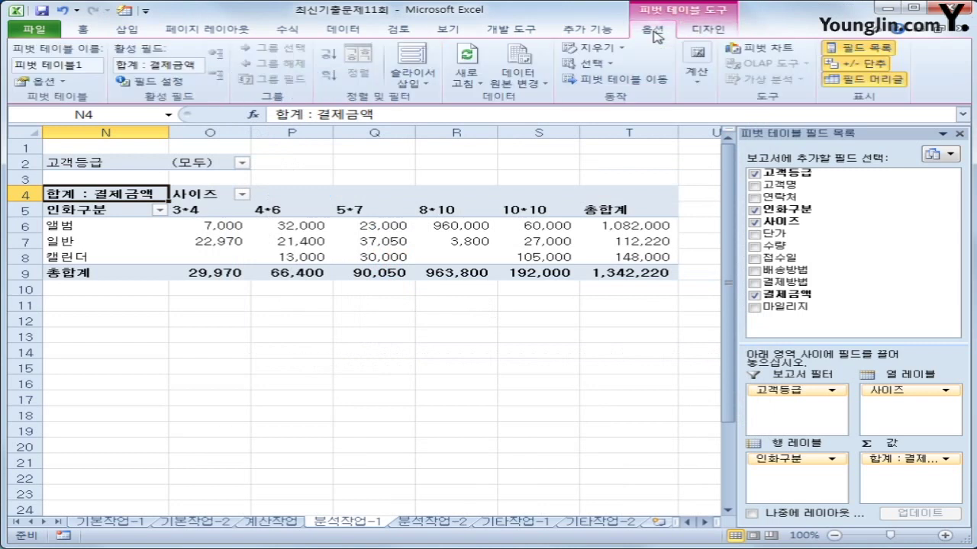
pyautogui.click(37, 81)
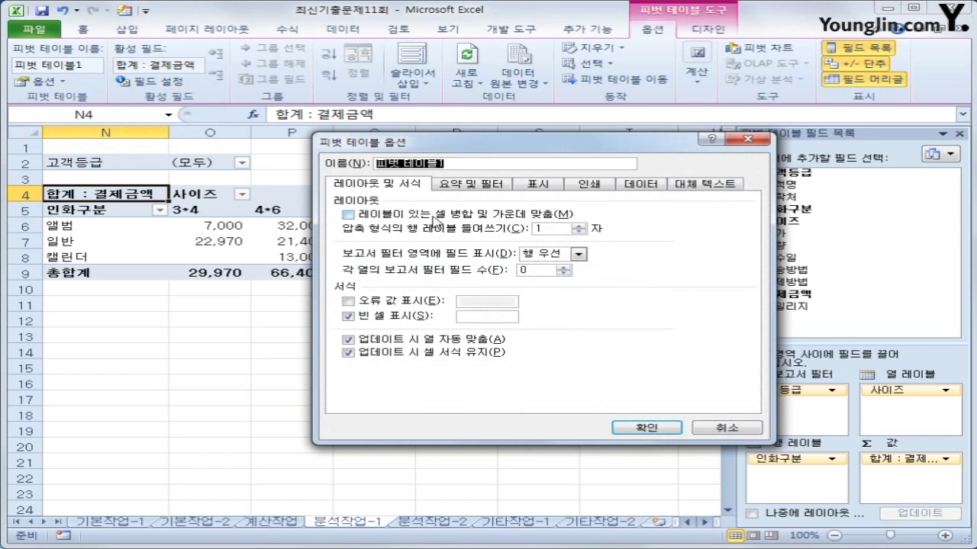
pyautogui.click(433, 217)
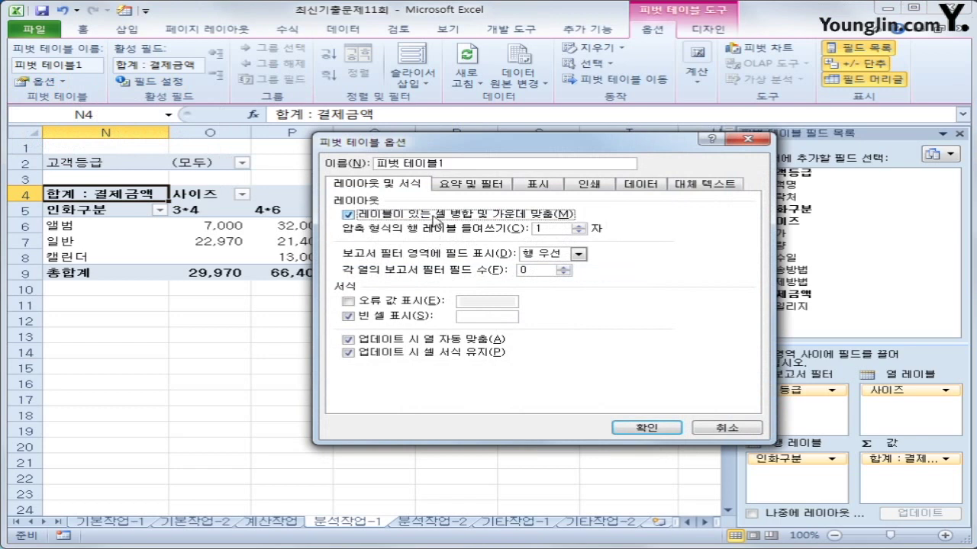
pyautogui.click(671, 427)
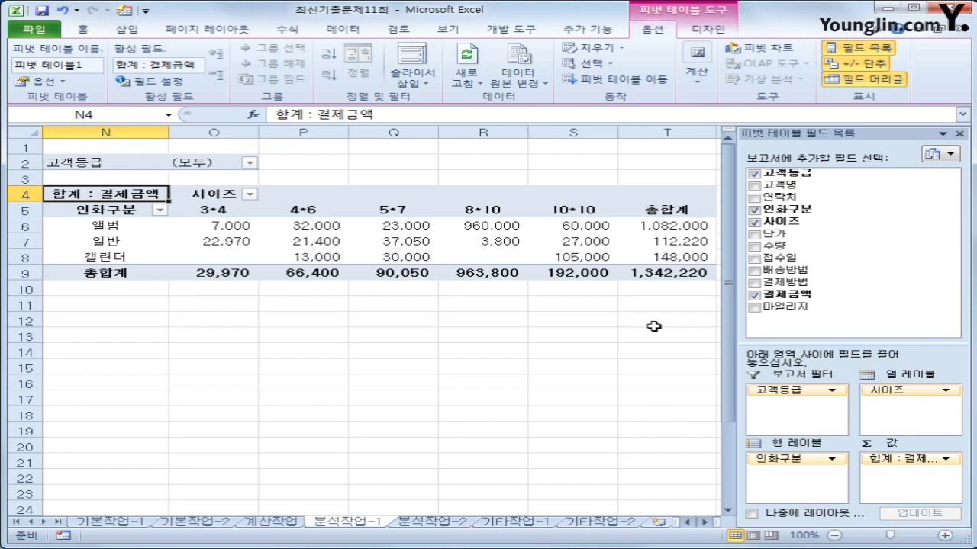
# Apply the 피벗 스타일 보통 10 style to the pivot table and deselect the table.
pyautogui.click(702, 29)
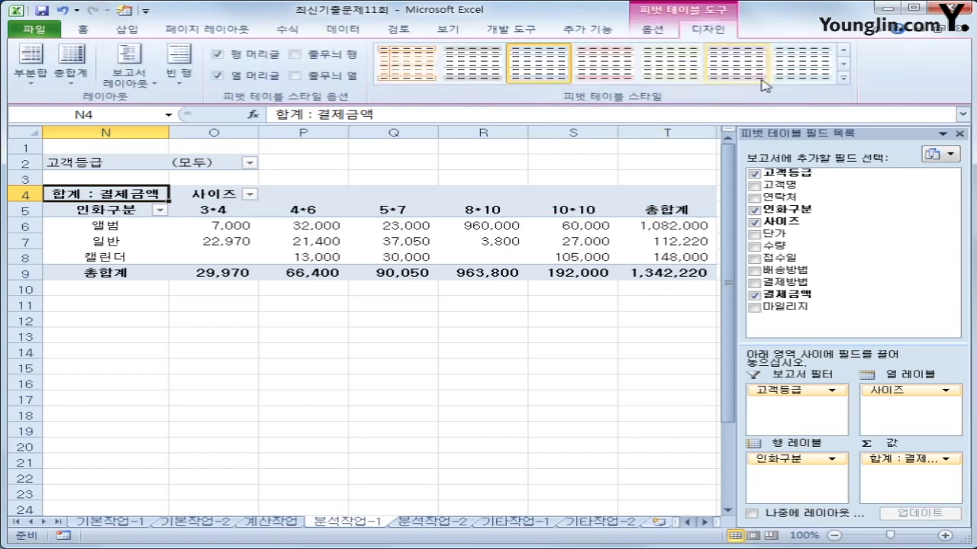
pyautogui.click(844, 81)
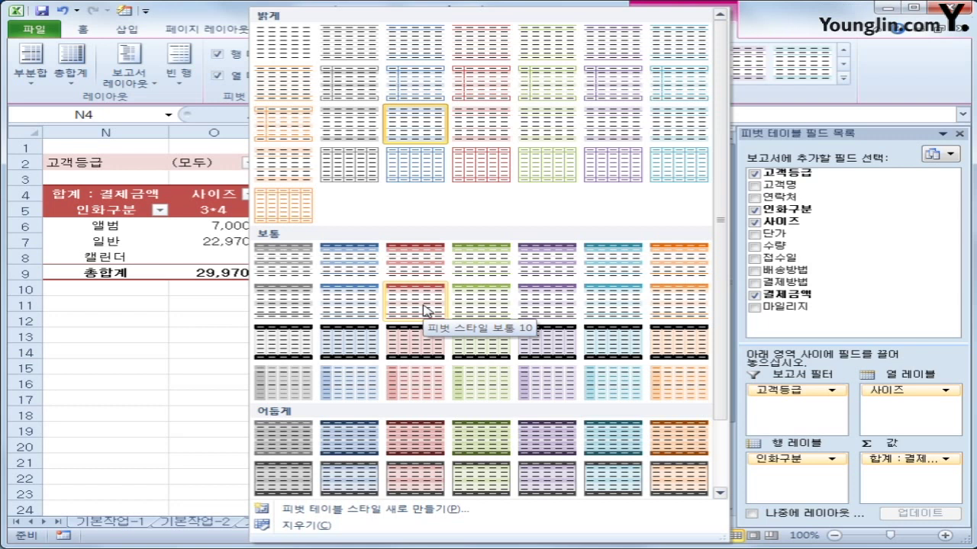
pyautogui.click(425, 309)
pyautogui.click(502, 393)
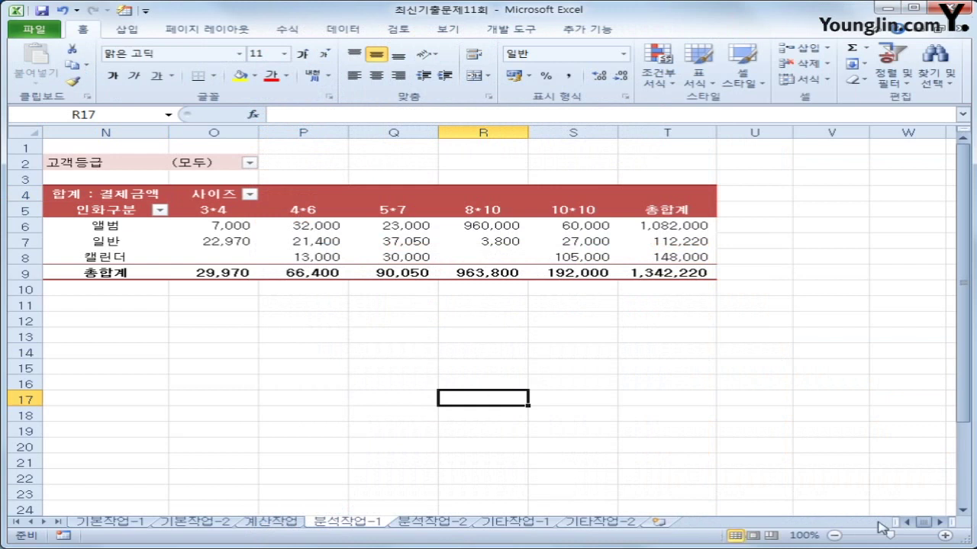
pyautogui.click(905, 522)
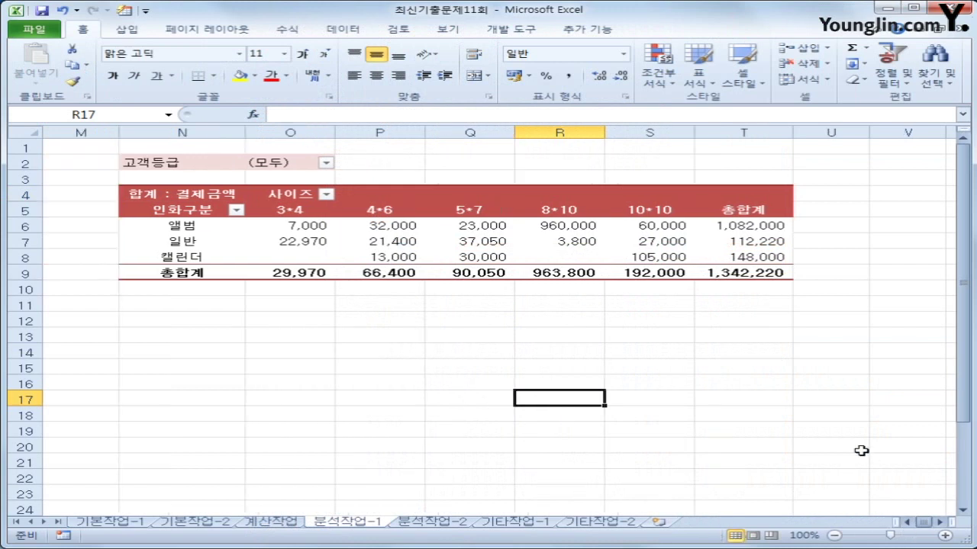
pyautogui.click(859, 419)
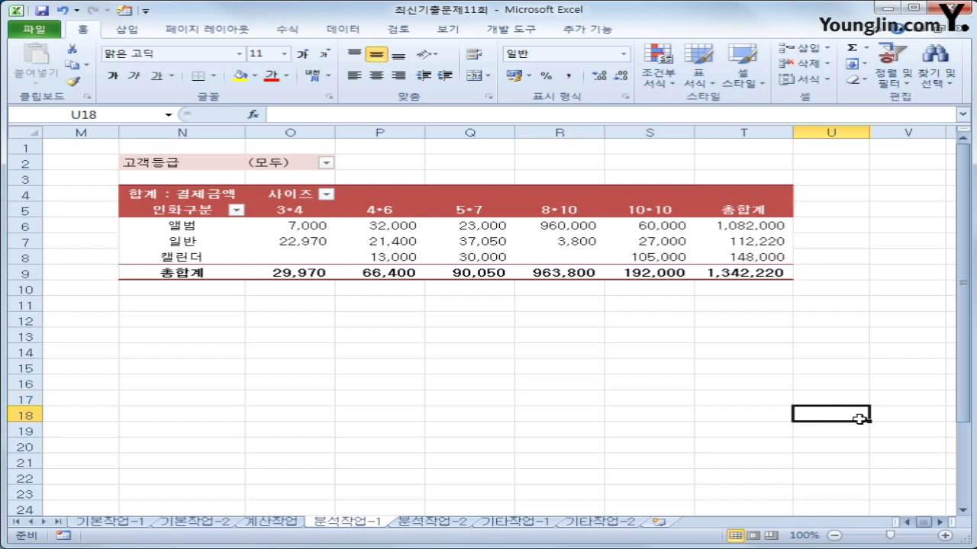
# Start recording a macro named 인화관리 on the 분석작업-2 sheet, stored in the current workbook.
pyautogui.click(412, 523)
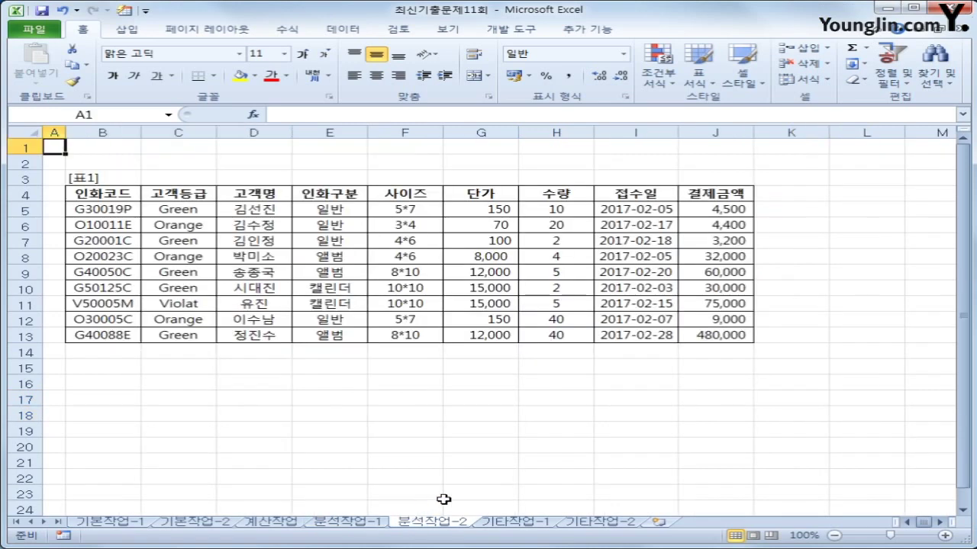
pyautogui.click(839, 380)
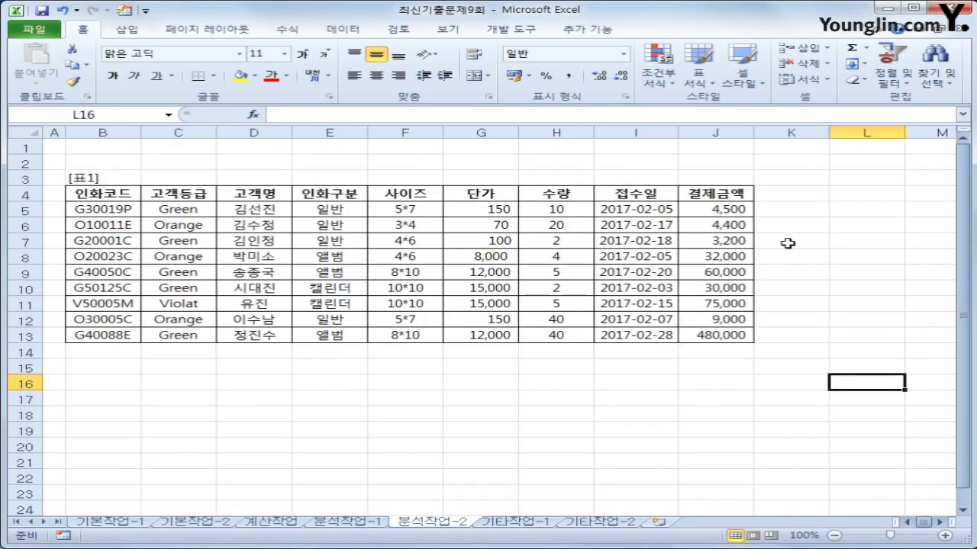
pyautogui.click(504, 29)
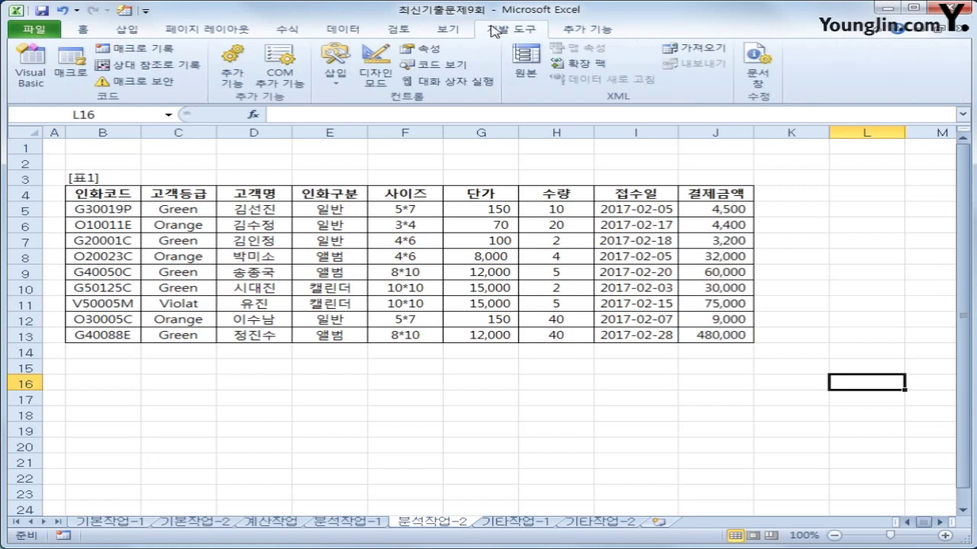
pyautogui.click(167, 50)
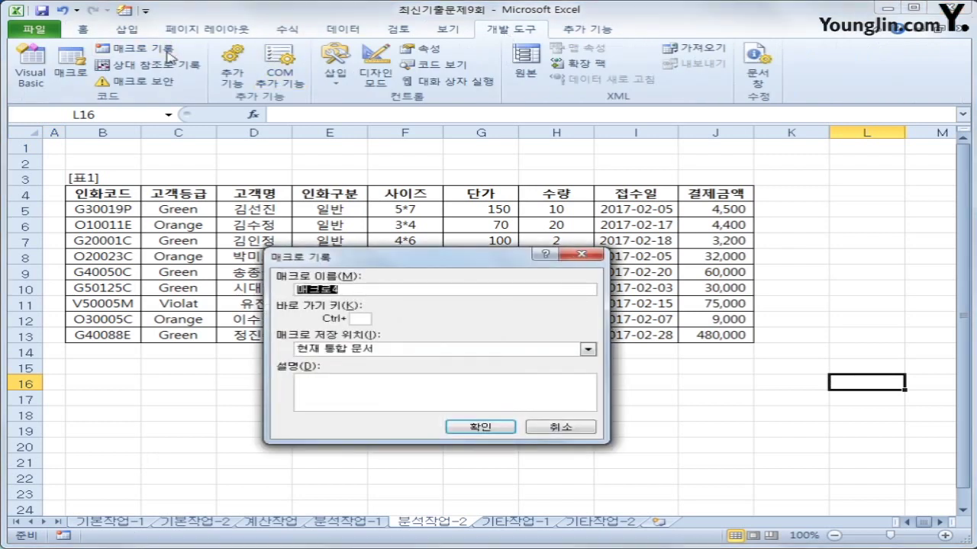
pyautogui.write('인화관리')
pyautogui.press('Return')
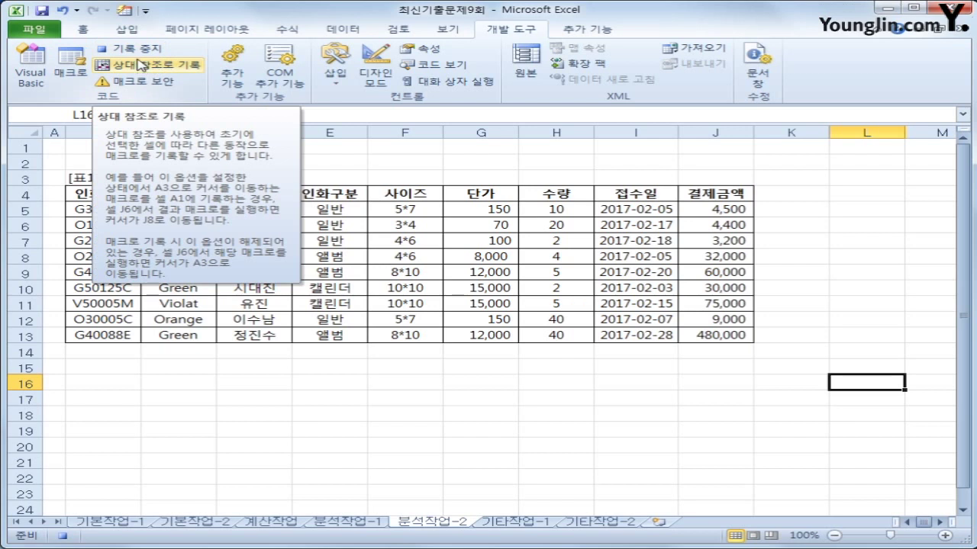
# Sort the [표1] data in ascending order by 인화구분.
pyautogui.click(310, 203)
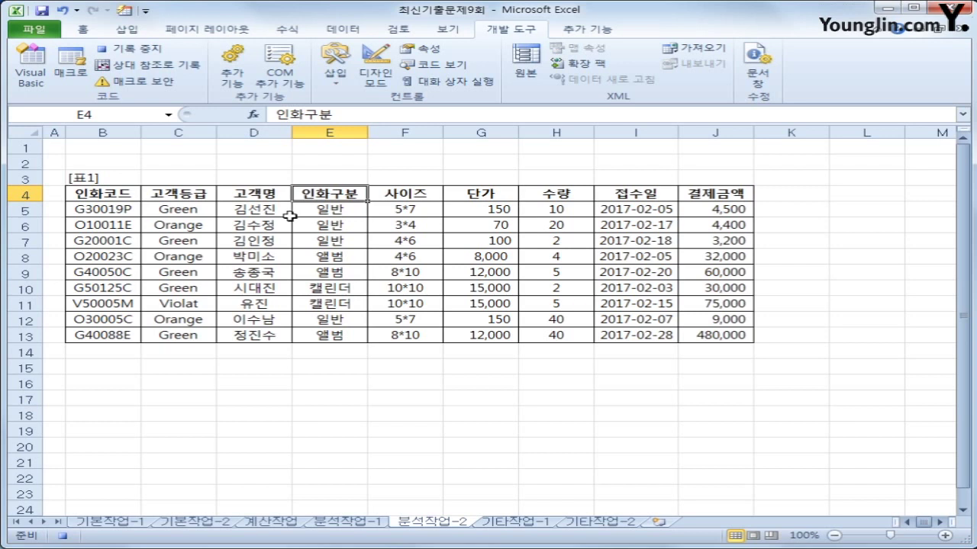
pyautogui.click(341, 32)
pyautogui.click(378, 55)
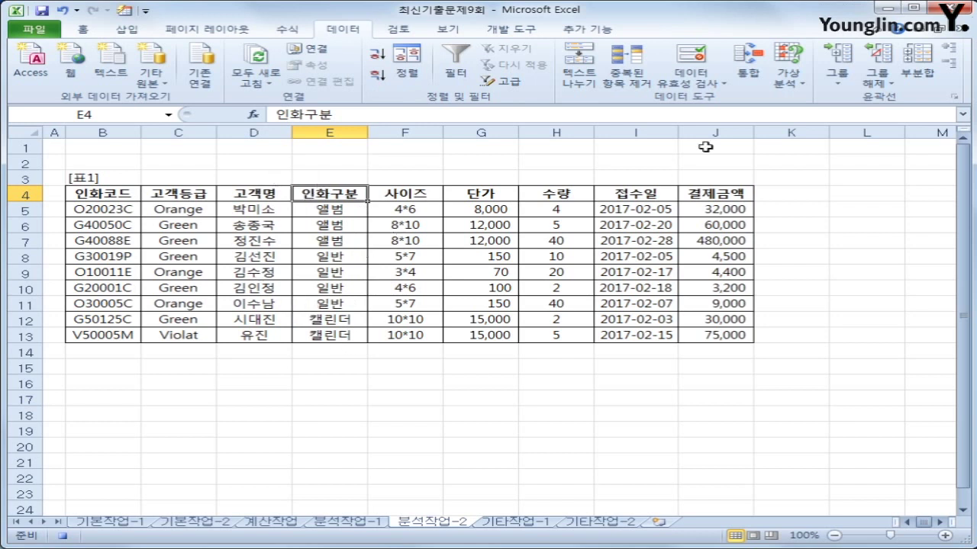
# Add subtotals to [표1] grouped by 인화구분 that sum 수량 and 결제금액, and stop the macro recording.
pyautogui.click(915, 73)
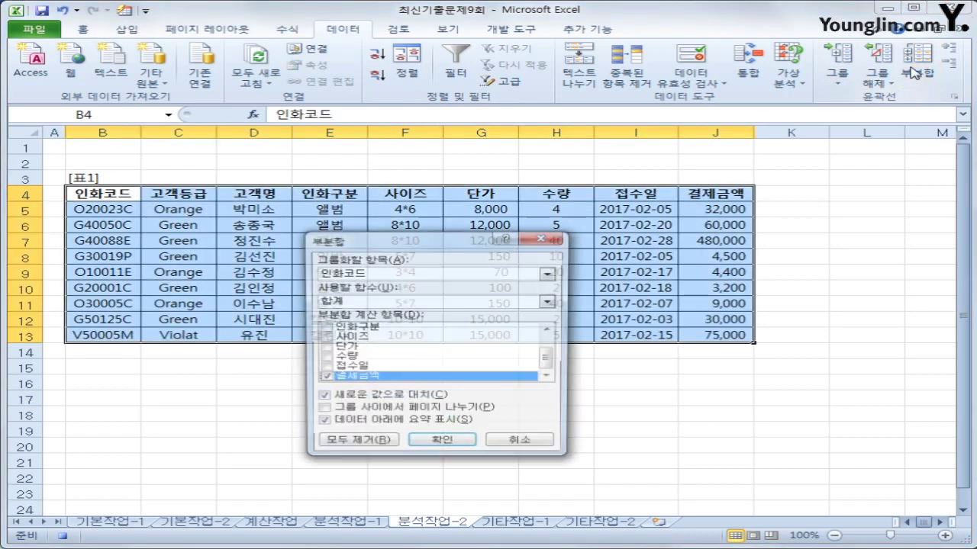
pyautogui.moveTo(404, 249); pyautogui.dragTo(560, 189)
pyautogui.click(561, 215)
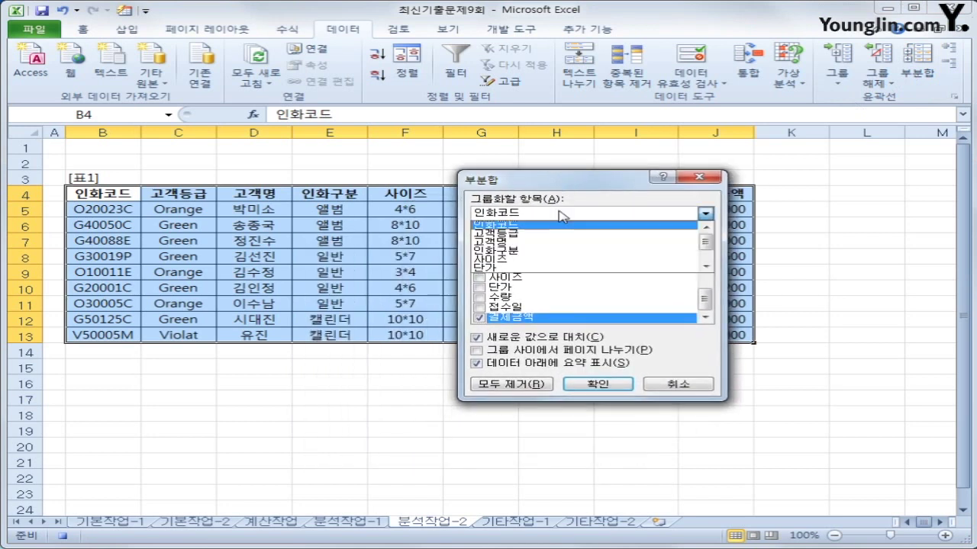
pyautogui.click(557, 250)
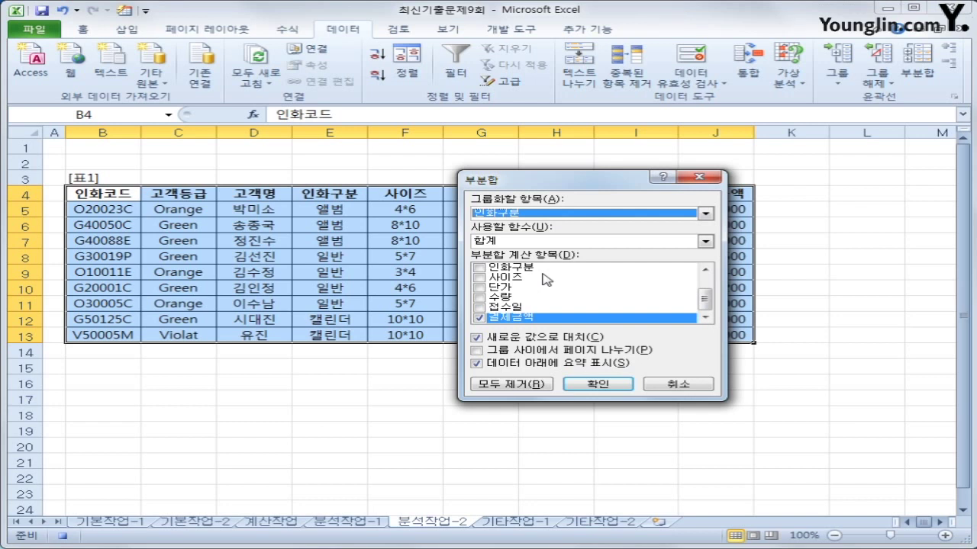
pyautogui.click(479, 297)
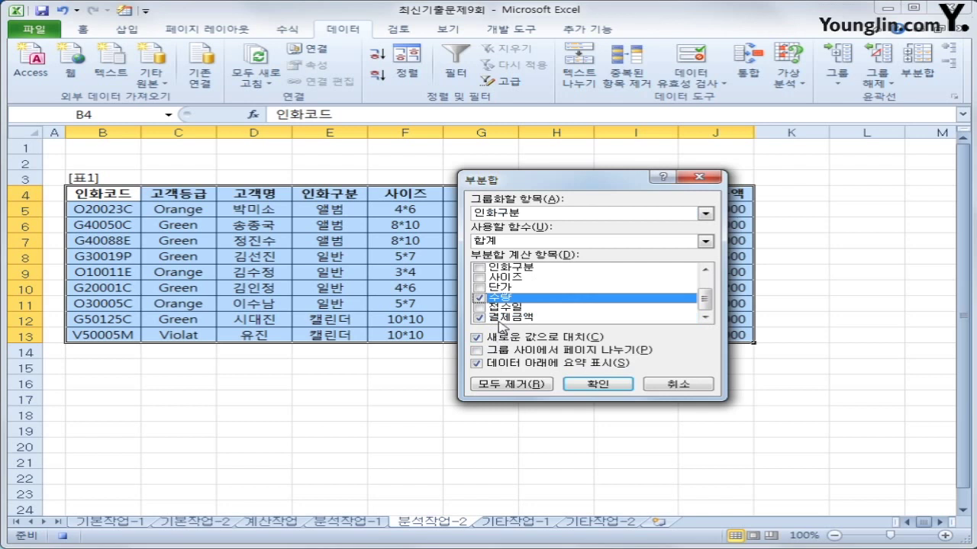
pyautogui.click(609, 385)
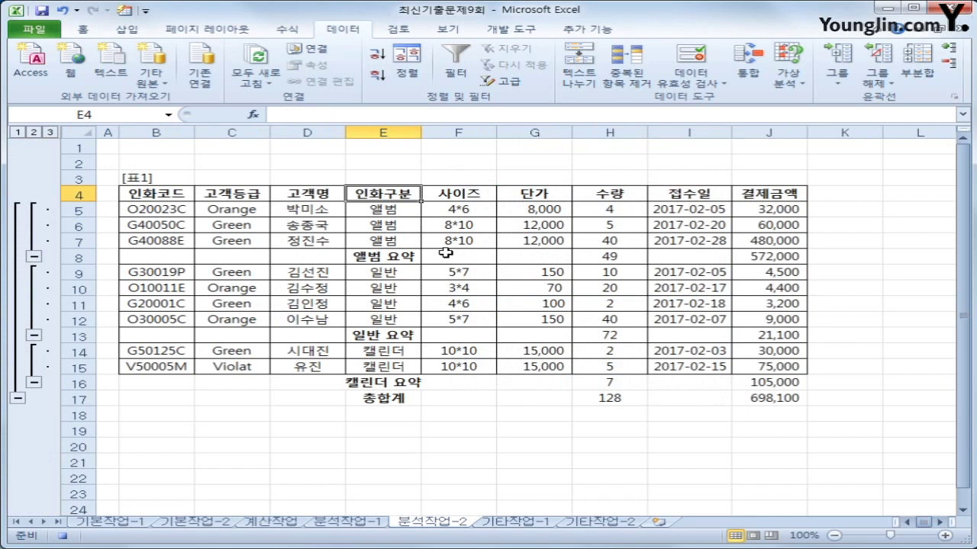
pyautogui.click(511, 29)
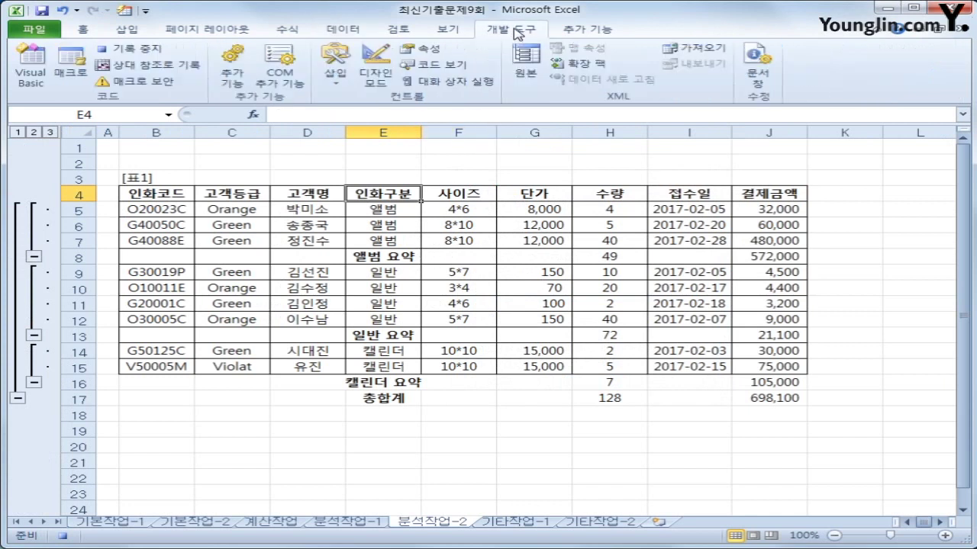
pyautogui.click(126, 48)
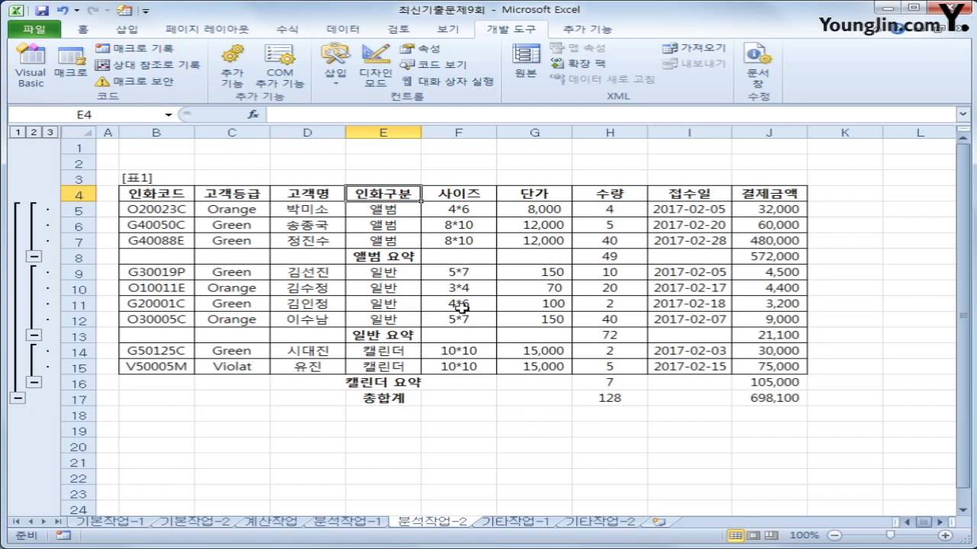
# Draw a form-control button over cells H2:J3 and assign the 인화관리 macro to it.
pyautogui.click(334, 76)
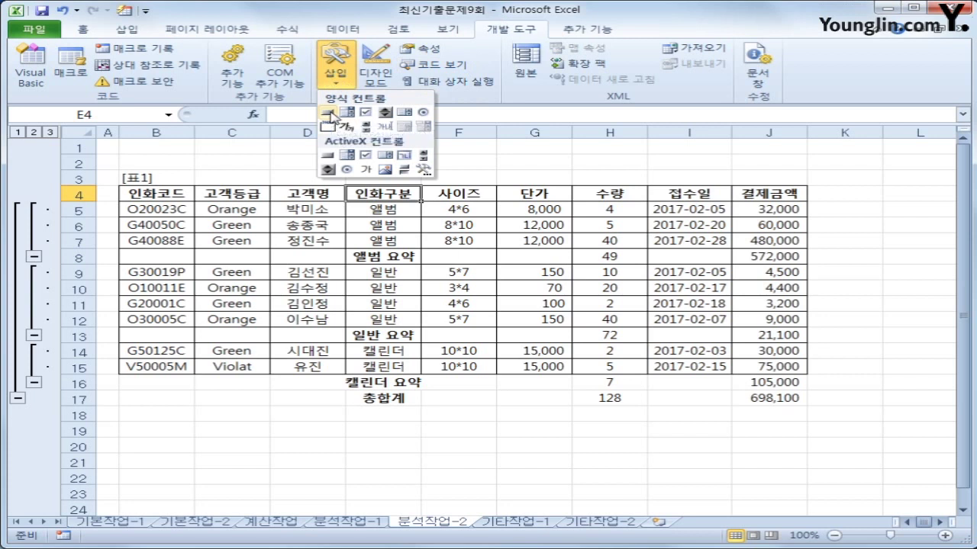
pyautogui.click(329, 113)
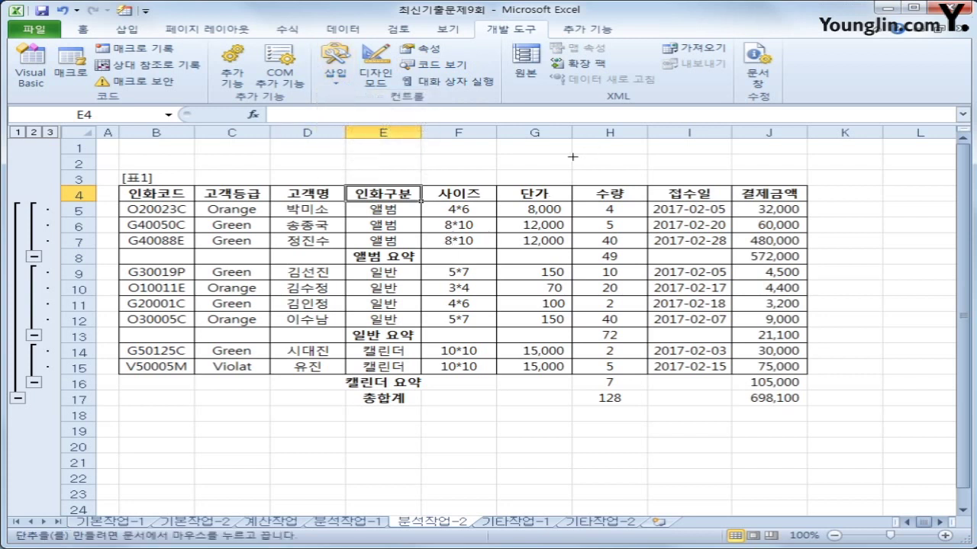
pyautogui.moveTo(571, 155); pyautogui.dragTo(787, 183)
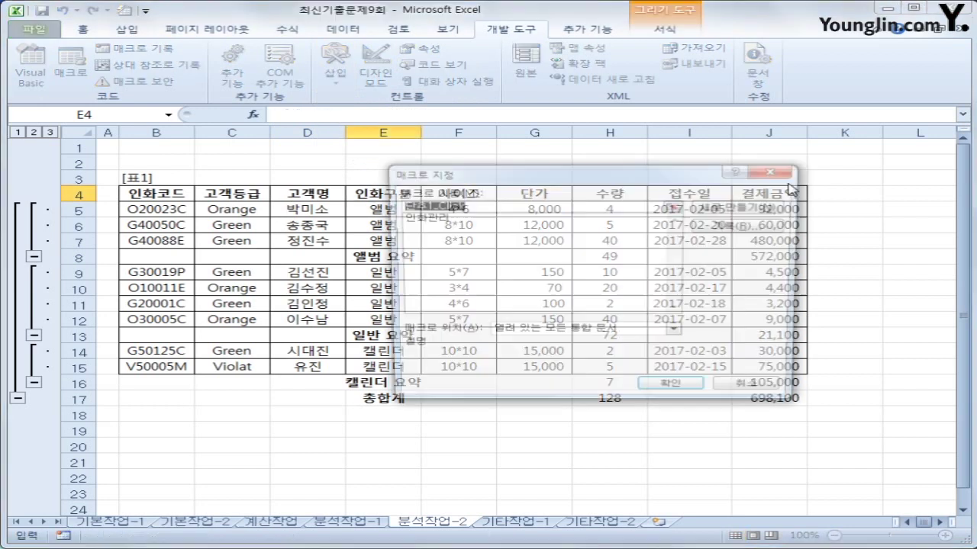
pyautogui.click(446, 219)
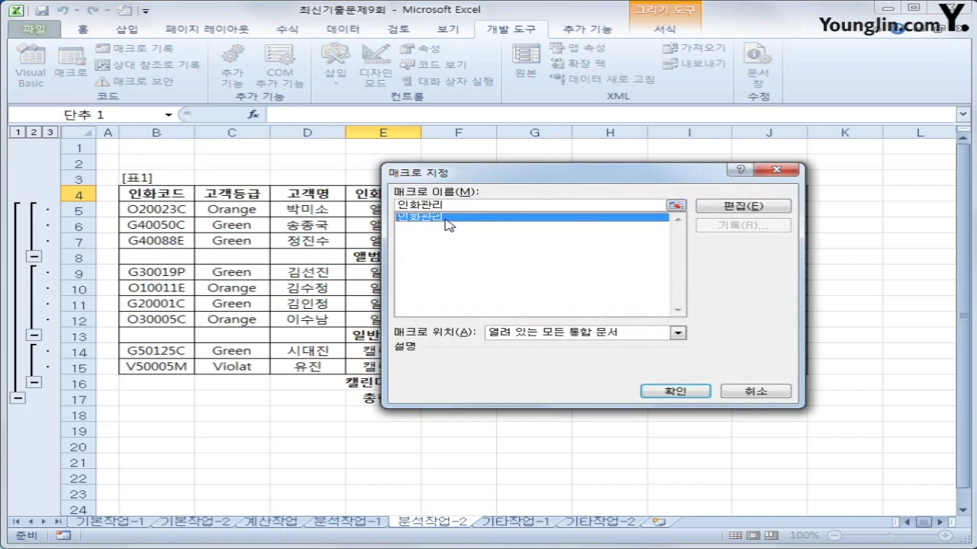
pyautogui.click(655, 392)
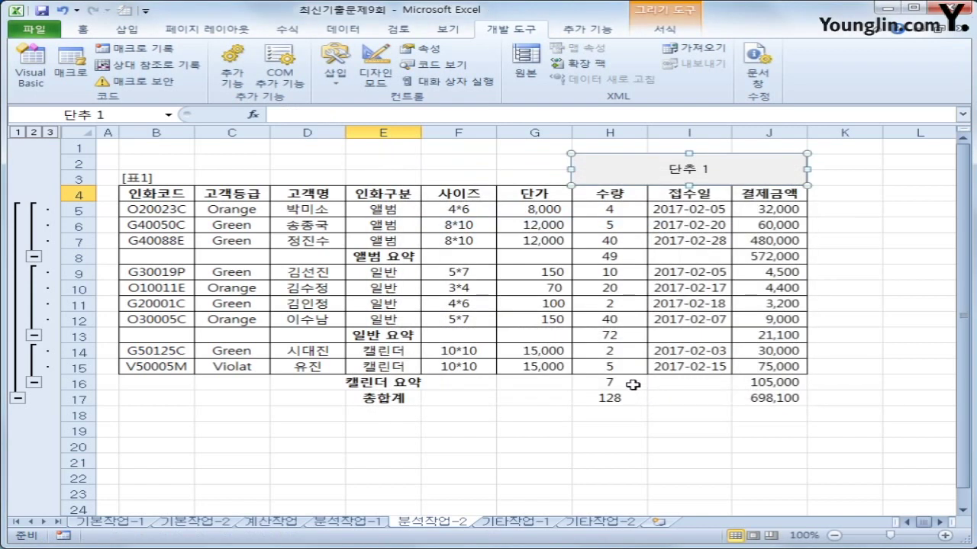
# Caption the macro button 2월인화관리보기 and deselect it.
pyautogui.write('2월')
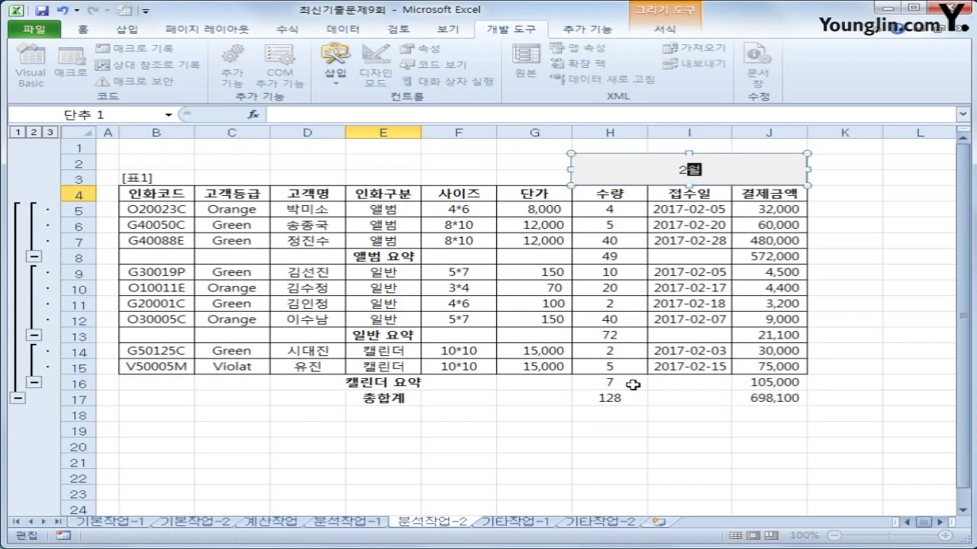
pyautogui.write('인화관리보기')
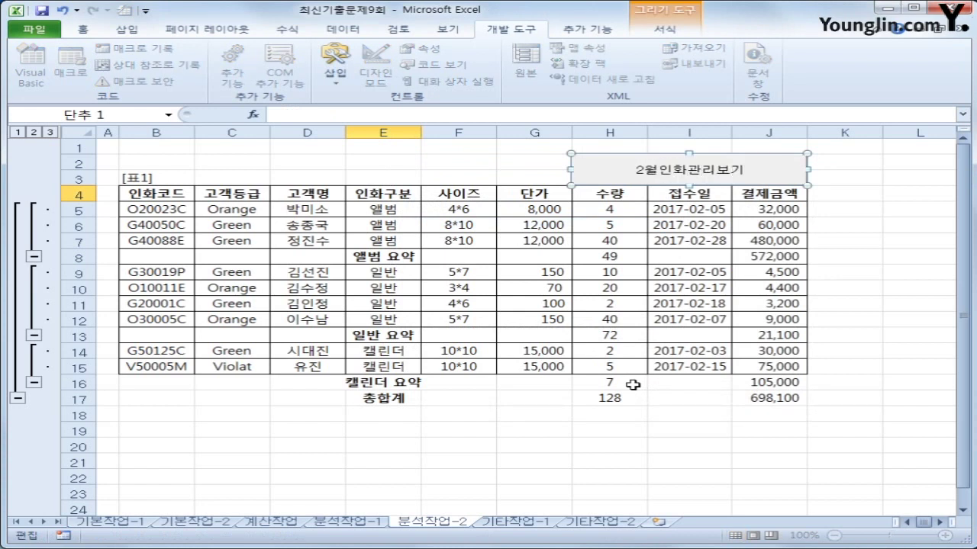
pyautogui.click(641, 441)
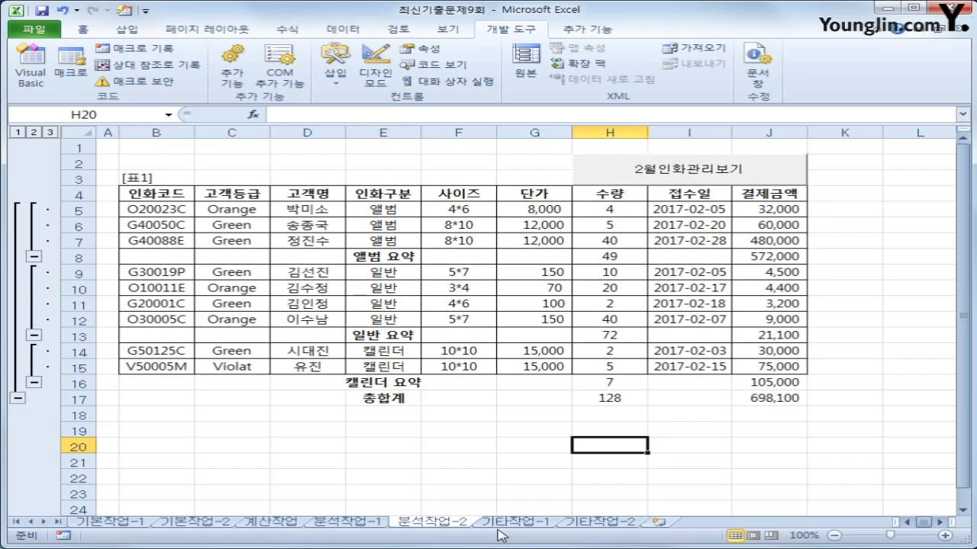
# On the 기타작업-1 sheet, change the chart's 평균 series to a line with markers.
pyautogui.click(511, 525)
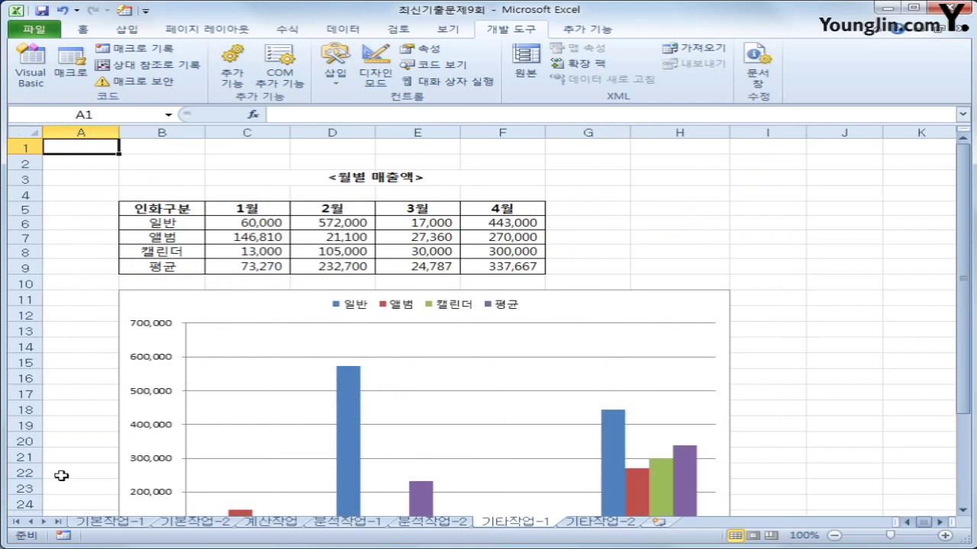
pyautogui.scroll(-2, 127, 435)
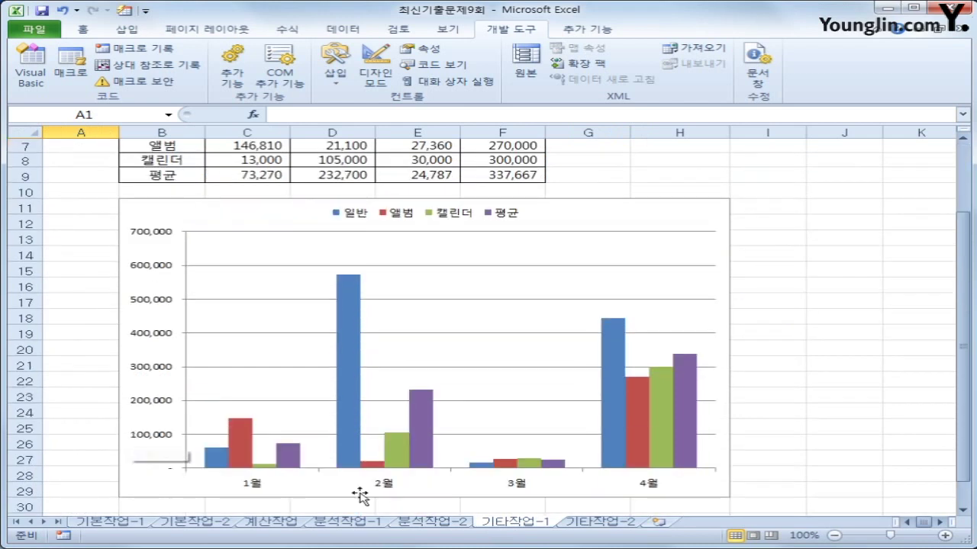
pyautogui.click(432, 426)
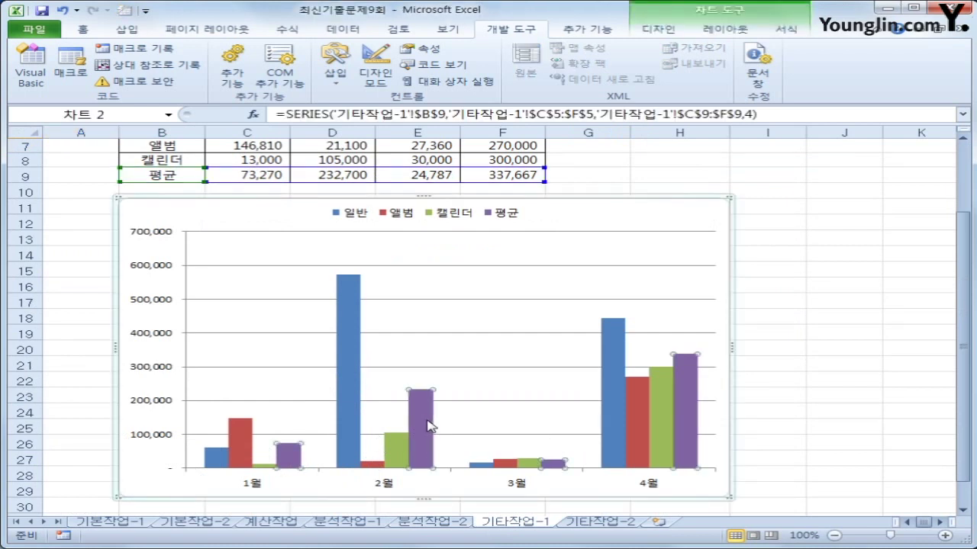
pyautogui.rightClick(430, 425)
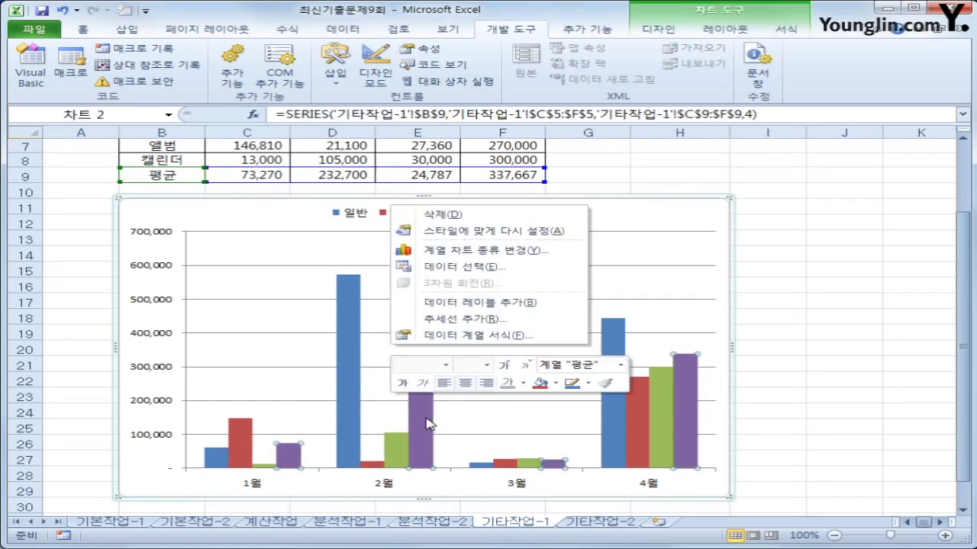
pyautogui.click(476, 251)
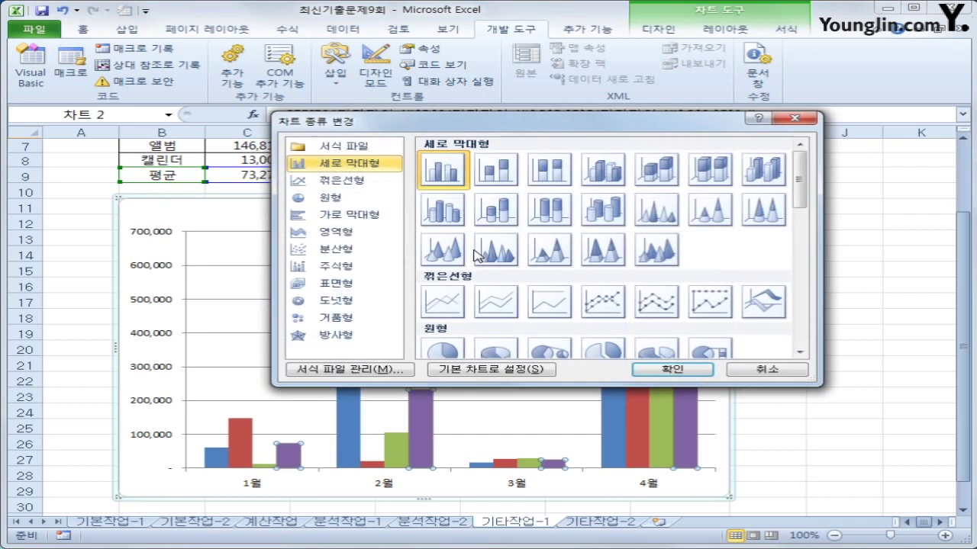
pyautogui.click(596, 312)
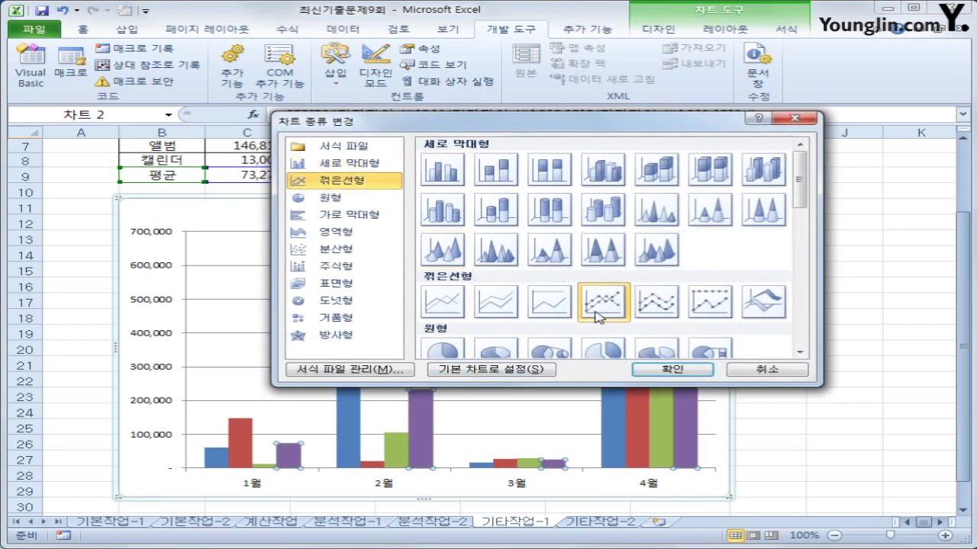
pyautogui.click(648, 370)
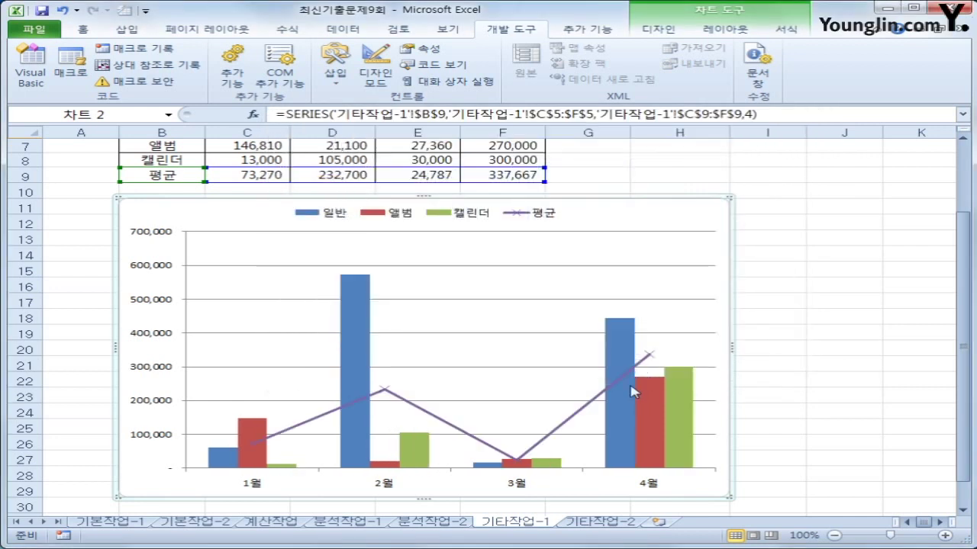
# Format the 평균 series line style as a smoothed line (완만한 선).
pyautogui.click(385, 393)
pyautogui.rightClick(385, 393)
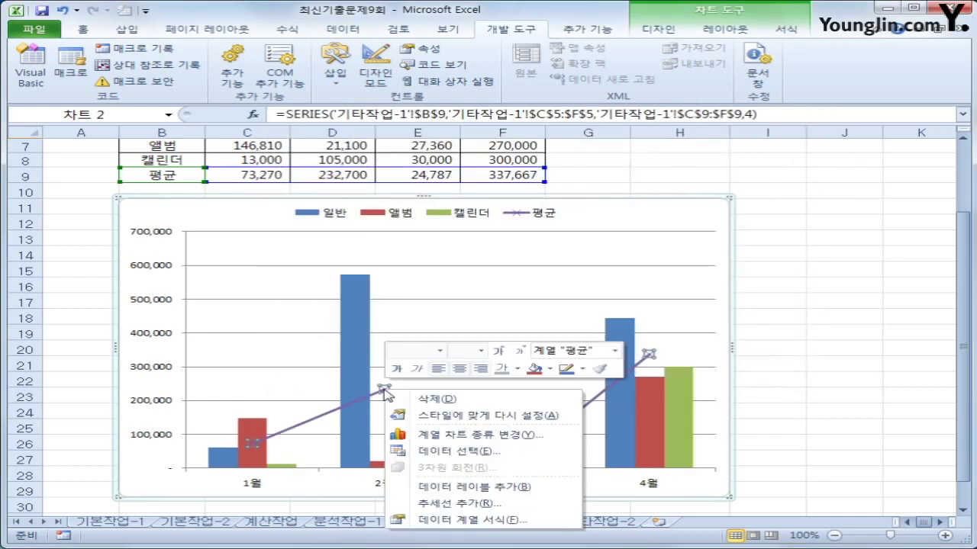
pyautogui.click(466, 519)
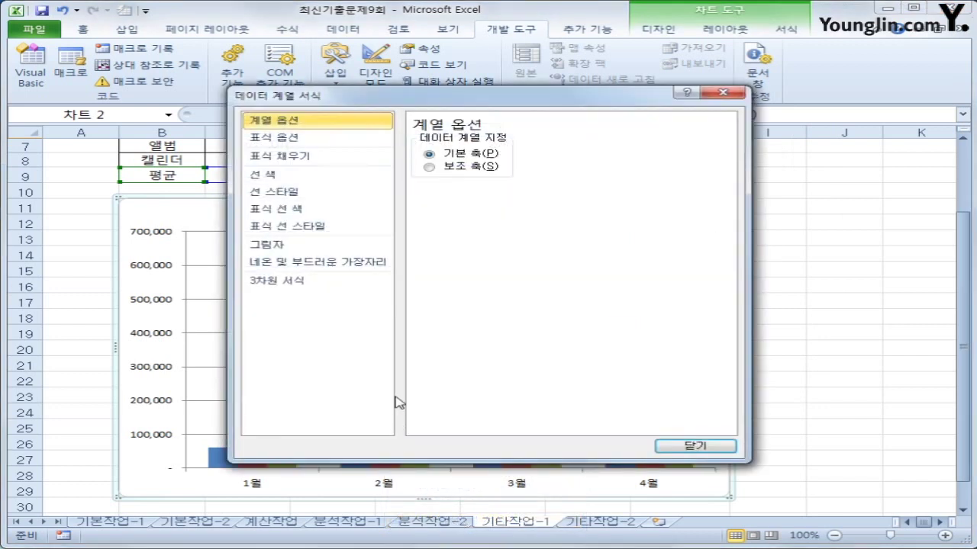
pyautogui.click(310, 196)
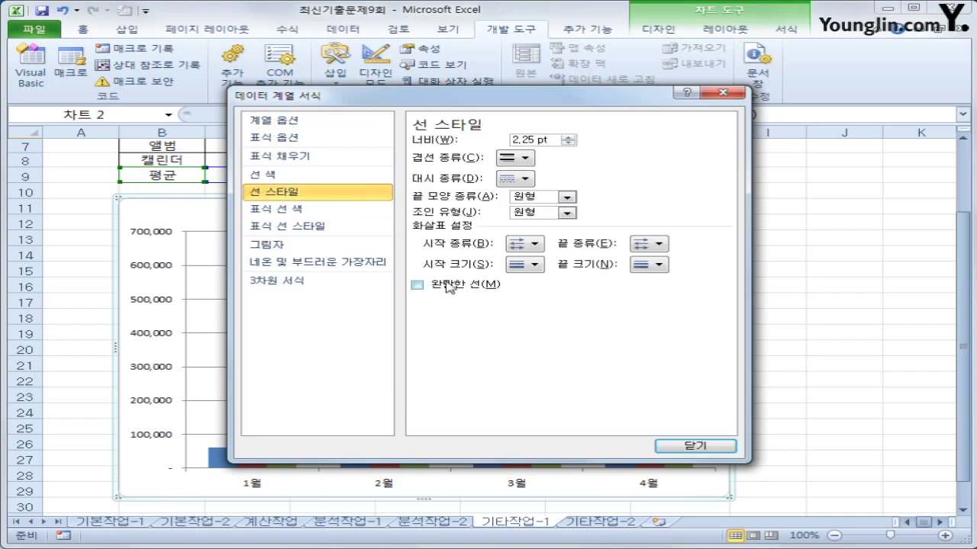
pyautogui.click(450, 286)
pyautogui.click(690, 447)
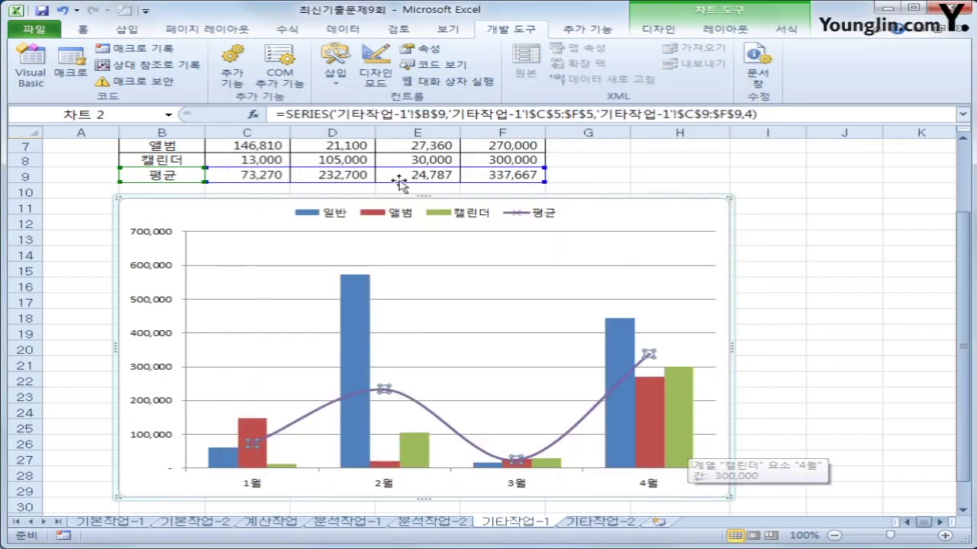
# Add data labels to the 평균 series, positioned to the right of its points.
pyautogui.click(724, 29)
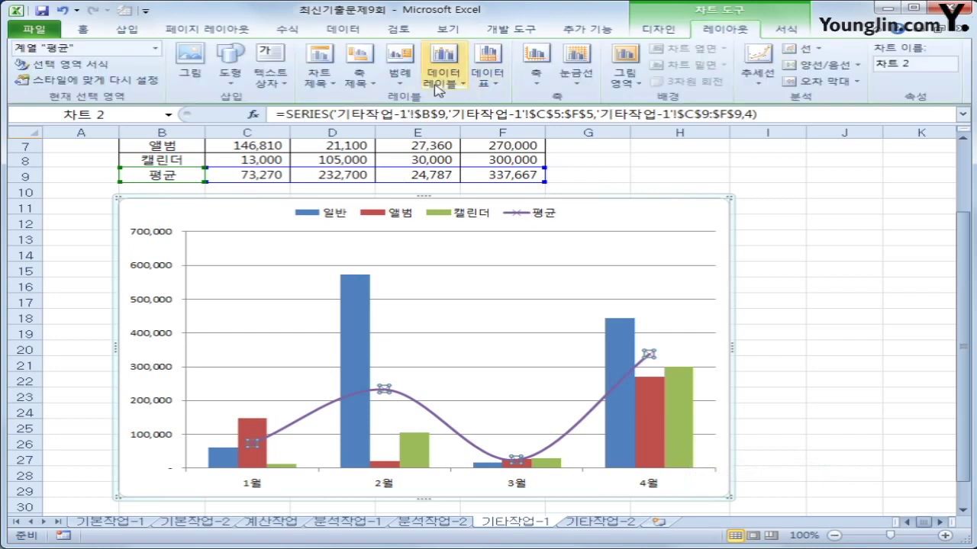
pyautogui.click(442, 84)
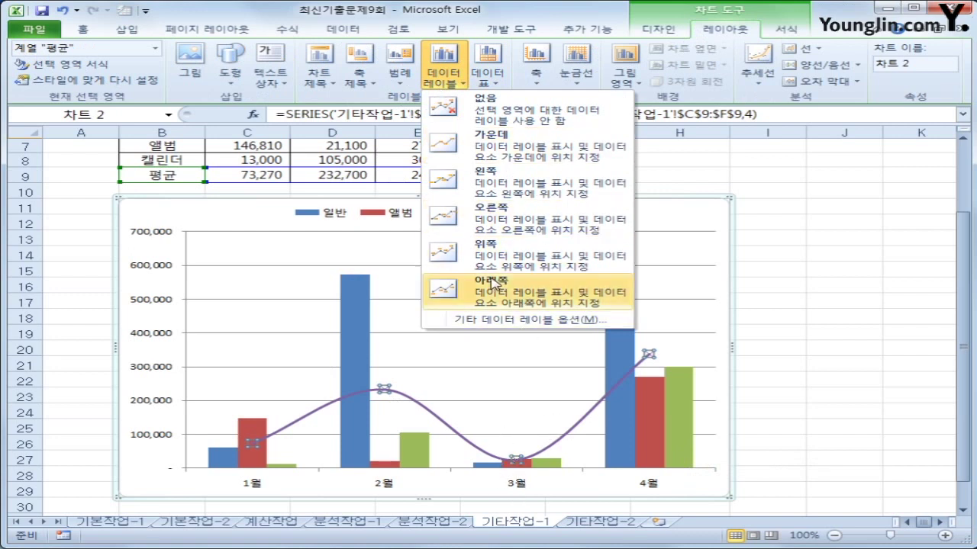
pyautogui.click(485, 215)
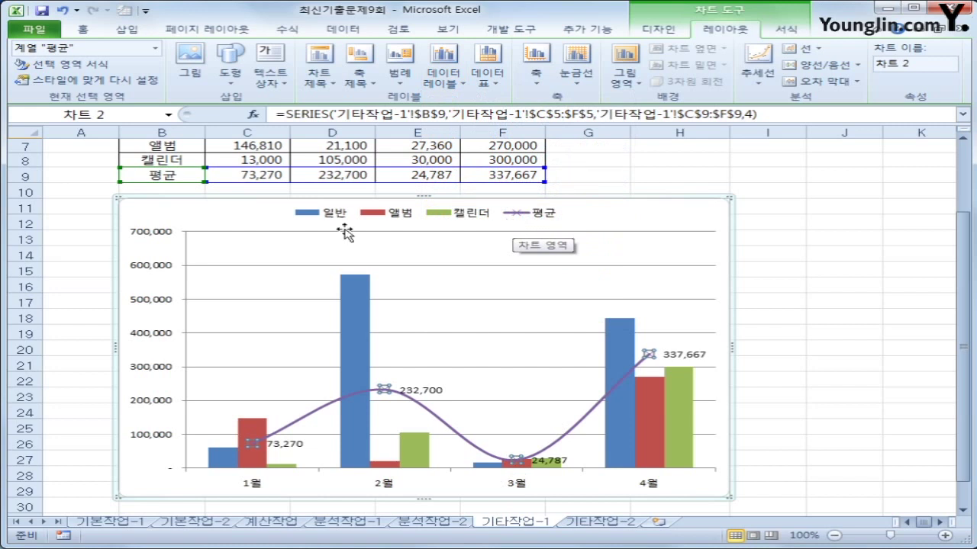
# Add a chart title above the plot area reading 월별 매출액.
pyautogui.click(676, 212)
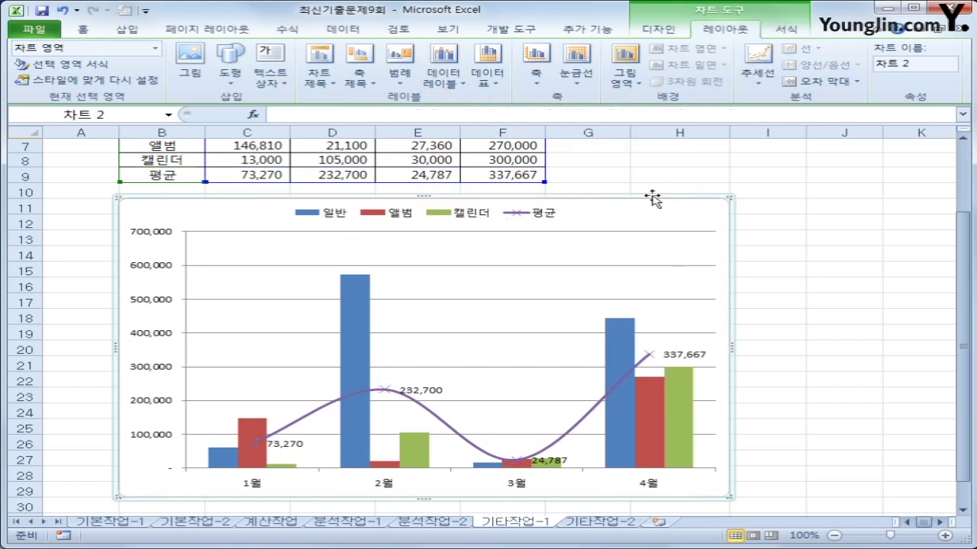
pyautogui.click(315, 80)
pyautogui.click(404, 193)
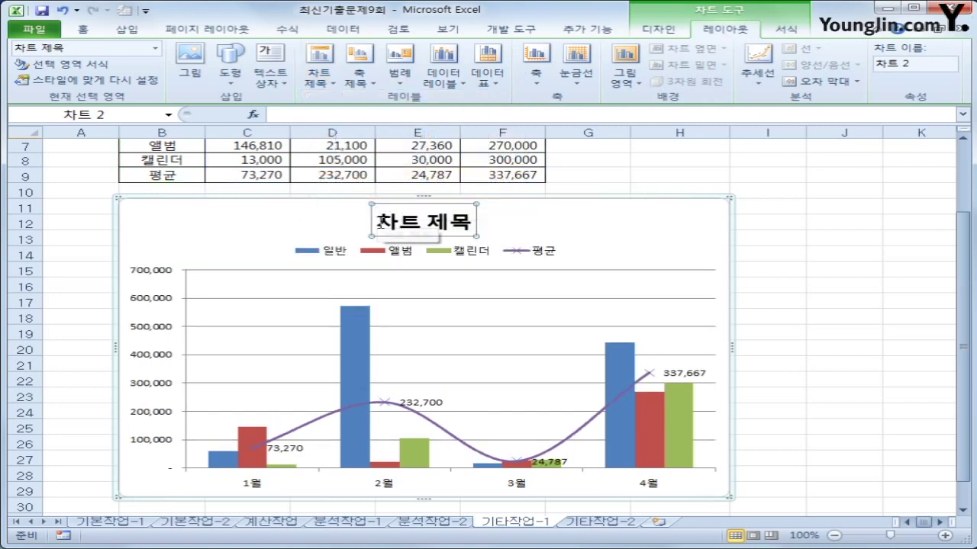
pyautogui.tripleClick(427, 229)
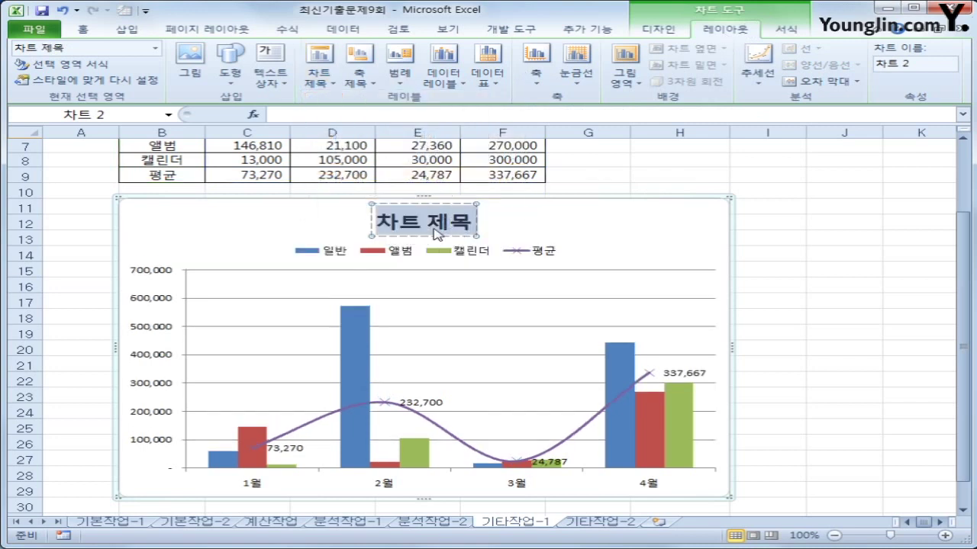
pyautogui.write('월별 매출액')
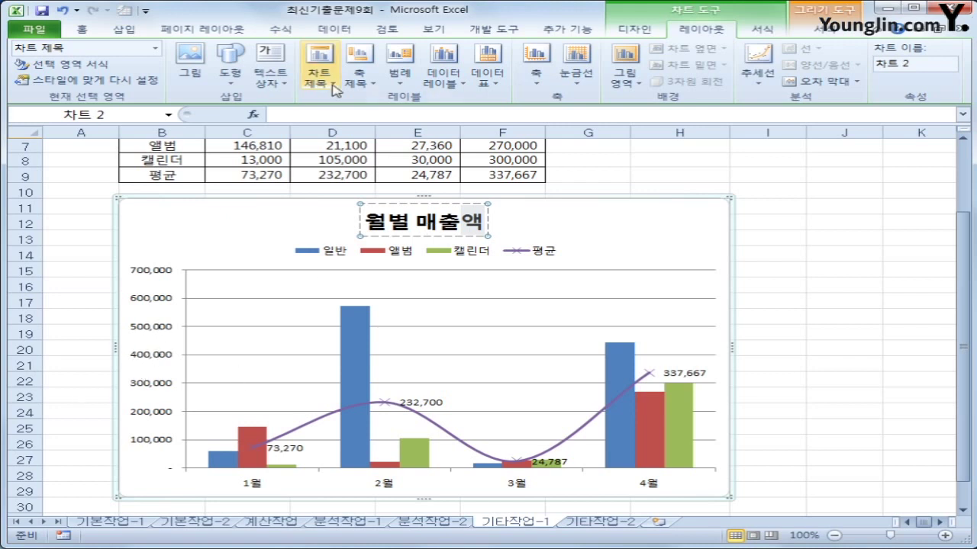
# Add a primary vertical axis title with vertical text (세로 제목) reading 매출액.
pyautogui.click(358, 75)
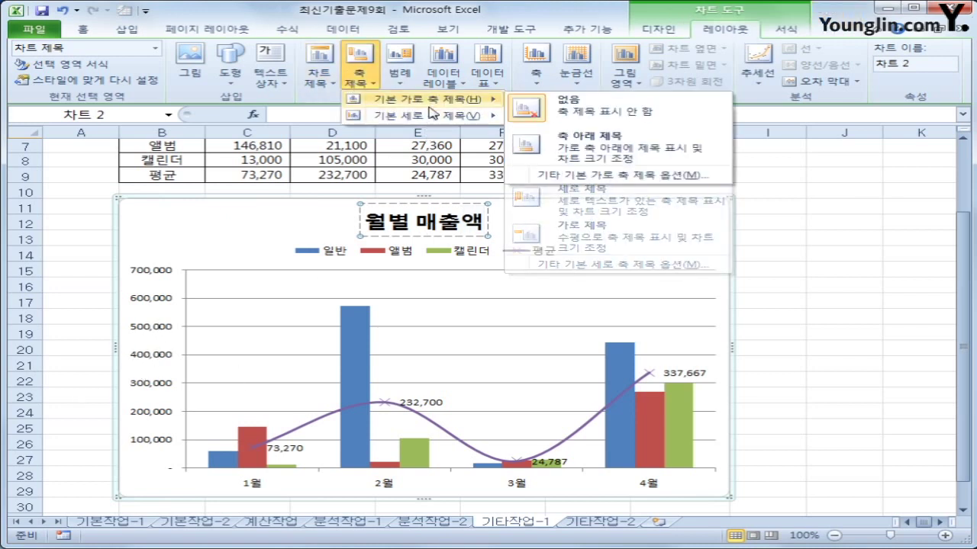
pyautogui.moveTo(432, 116)
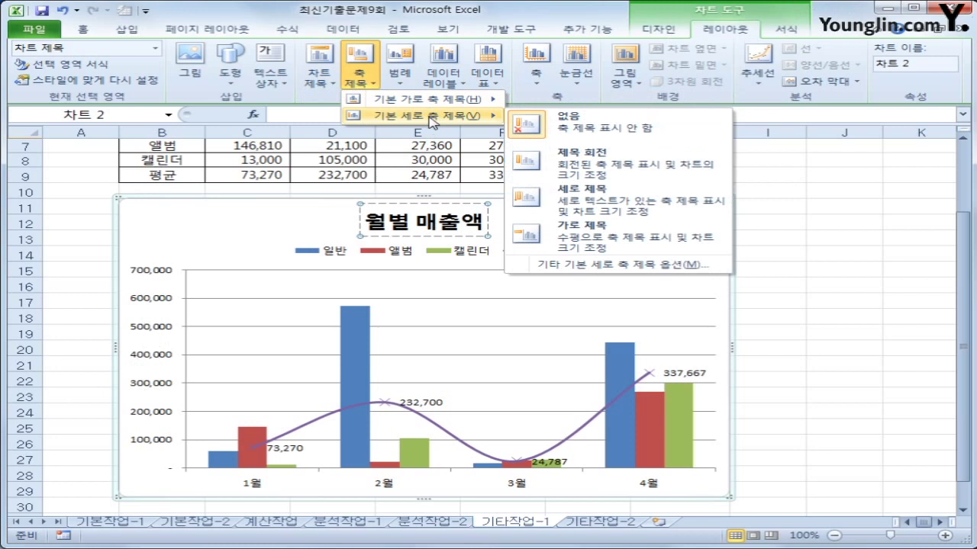
pyautogui.click(602, 204)
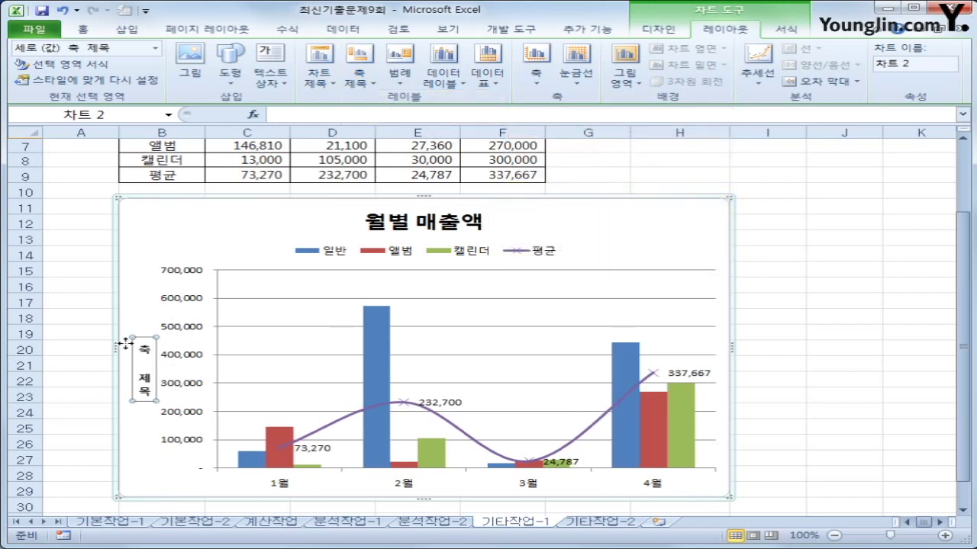
pyautogui.moveTo(145, 348); pyautogui.dragTo(148, 398)
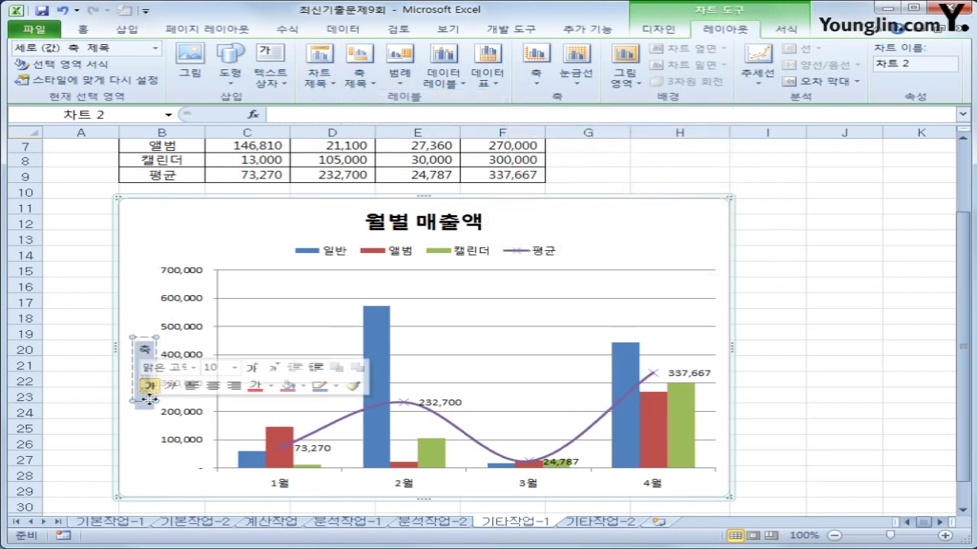
pyautogui.write('매출액')
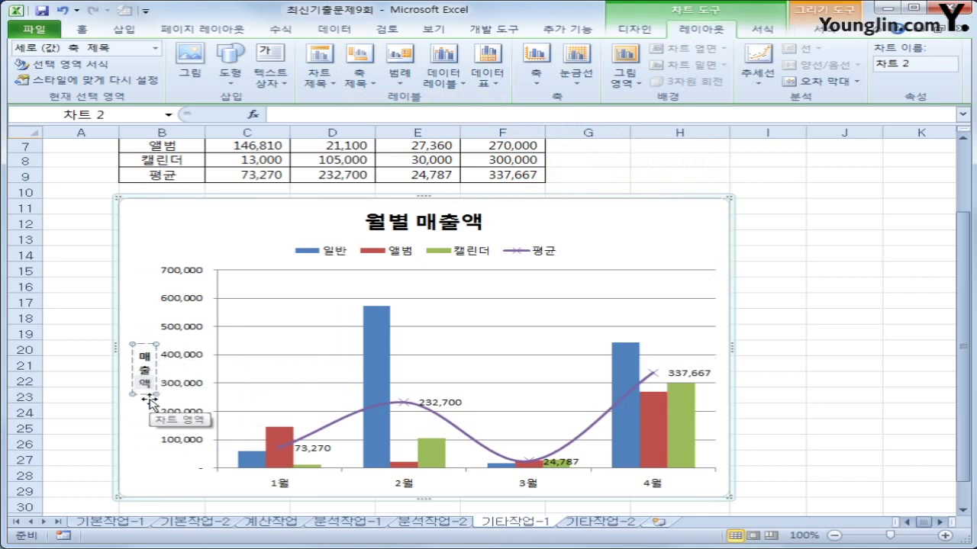
# Fix the vertical value axis maximum at 800000 and its major unit at 200000.
pyautogui.click(190, 332)
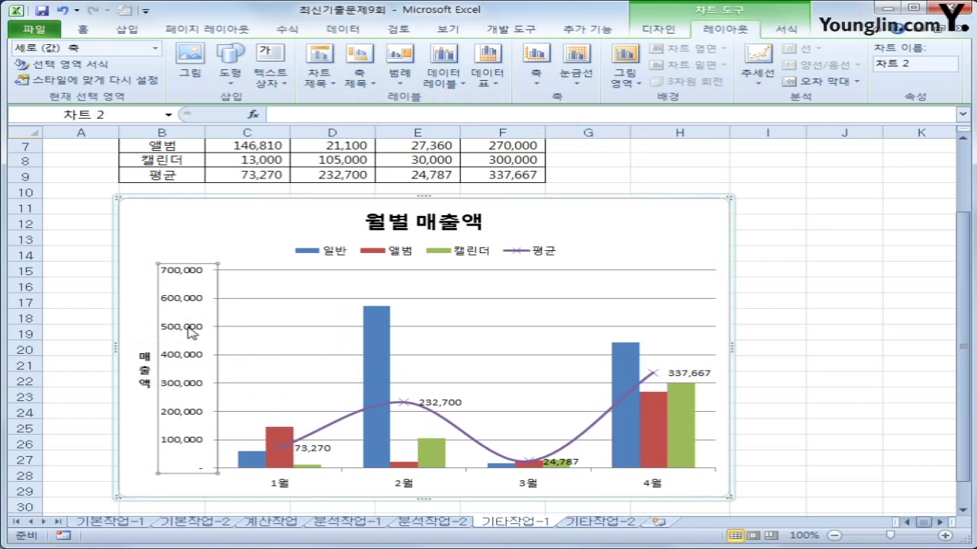
pyautogui.rightClick(190, 332)
pyautogui.click(229, 479)
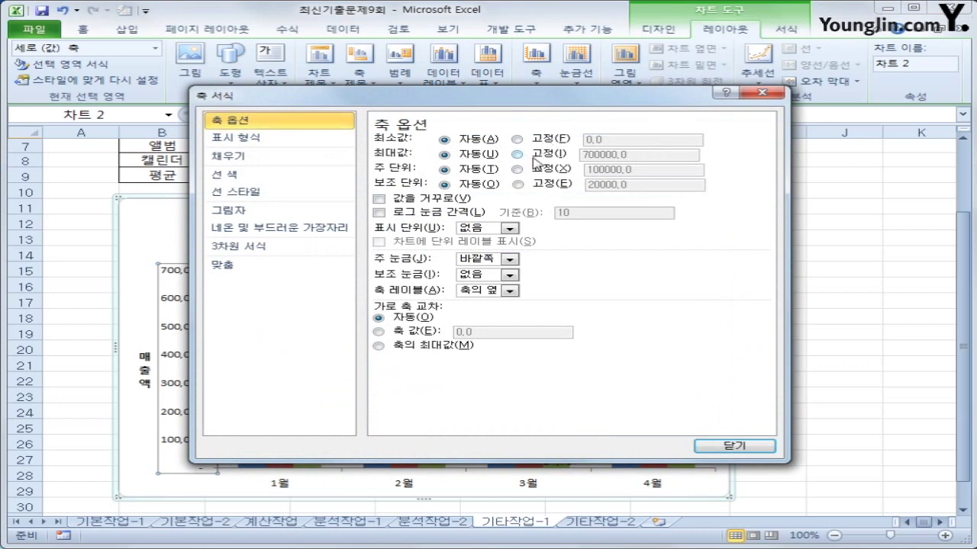
pyautogui.click(561, 158)
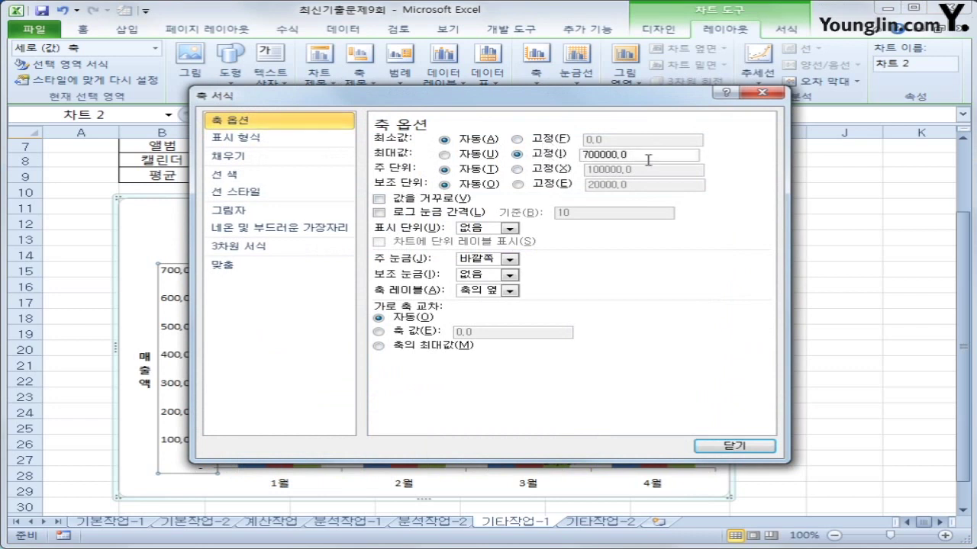
pyautogui.click(527, 155)
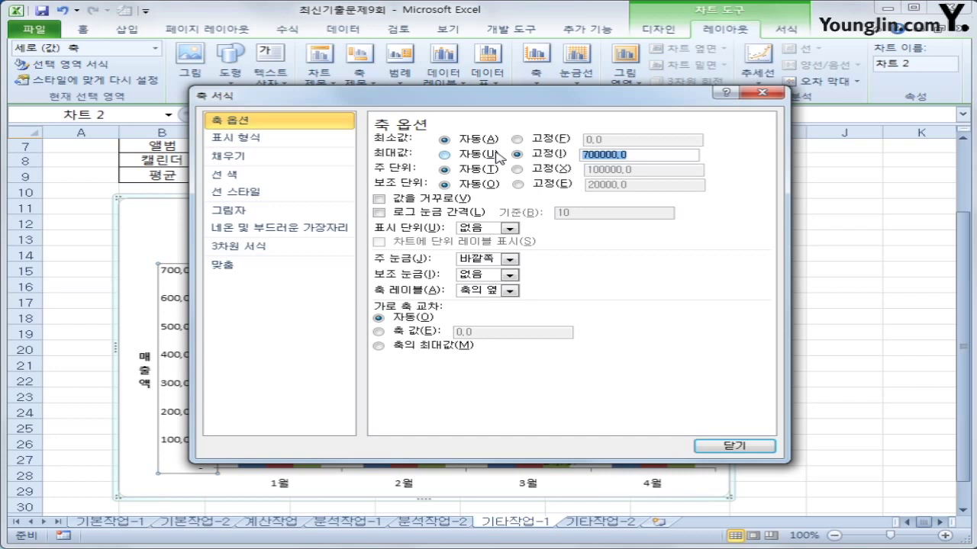
pyautogui.write('800000')
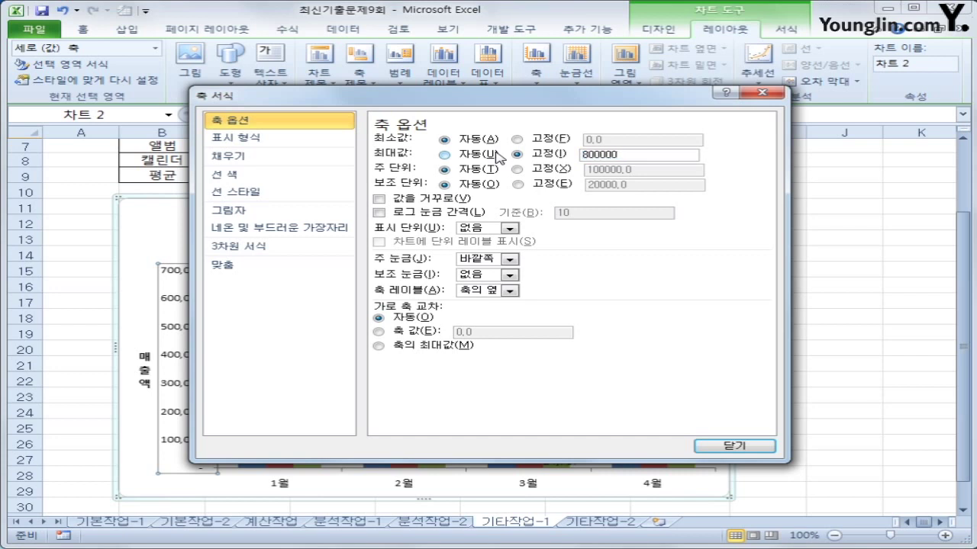
pyautogui.click(583, 171)
pyautogui.moveTo(631, 172); pyautogui.dragTo(520, 149)
pyautogui.write('2')
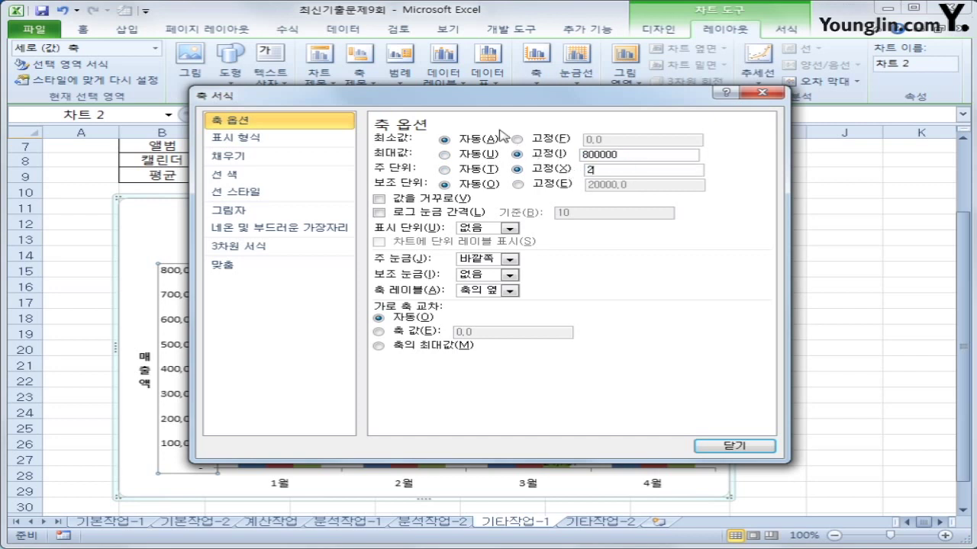
pyautogui.write('00000')
# Set the vertical axis display unit to 10000 without showing the unit label on the chart.
pyautogui.click(509, 228)
pyautogui.click(498, 284)
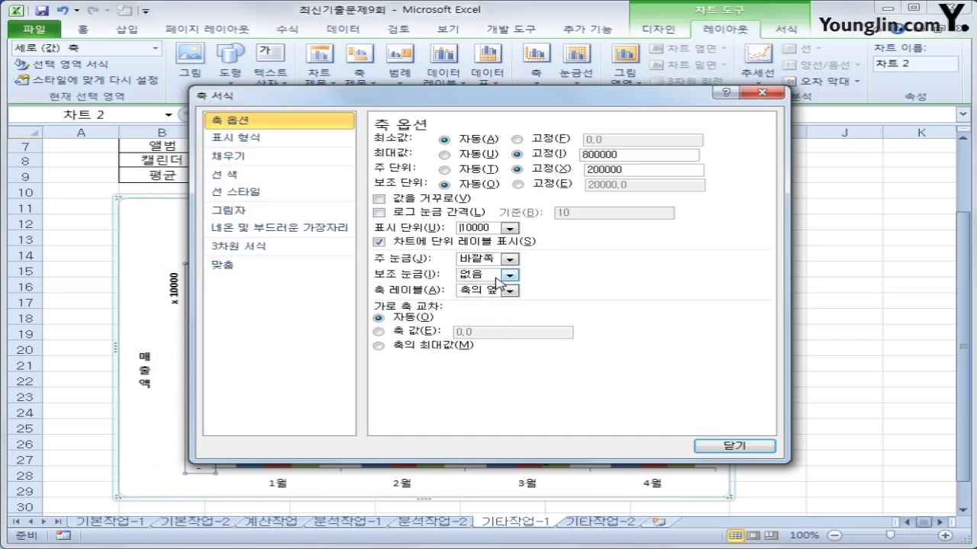
pyautogui.click(435, 249)
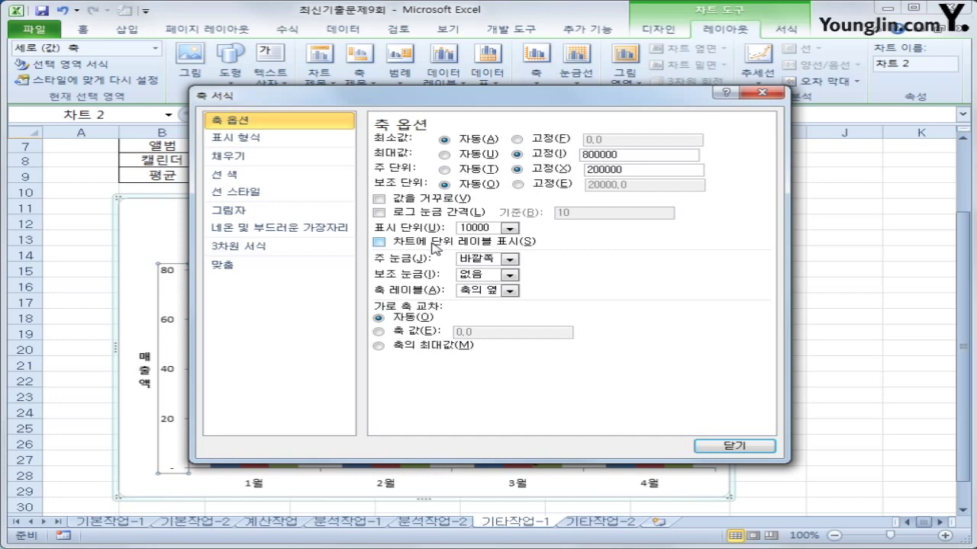
pyautogui.click(728, 447)
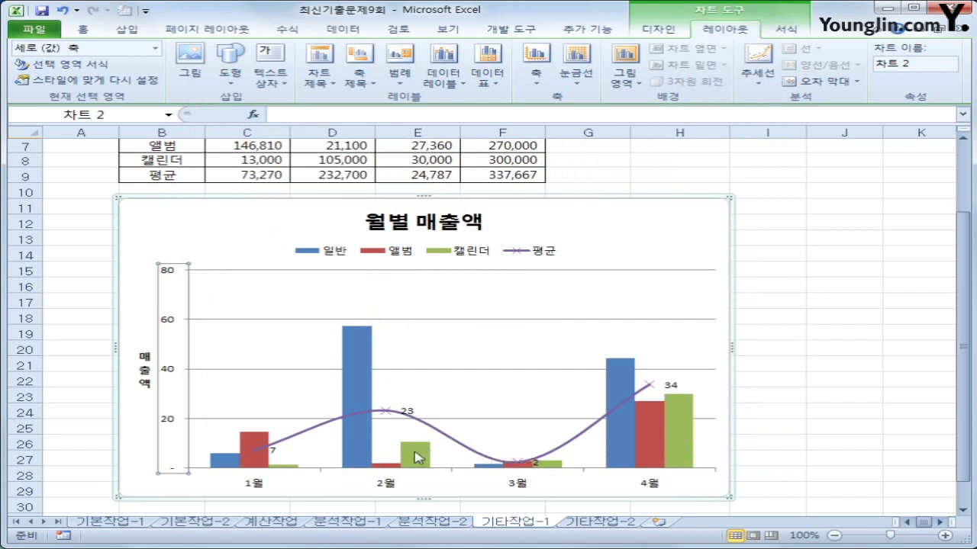
# Give the chart's plot area a solid white fill.
pyautogui.click(435, 301)
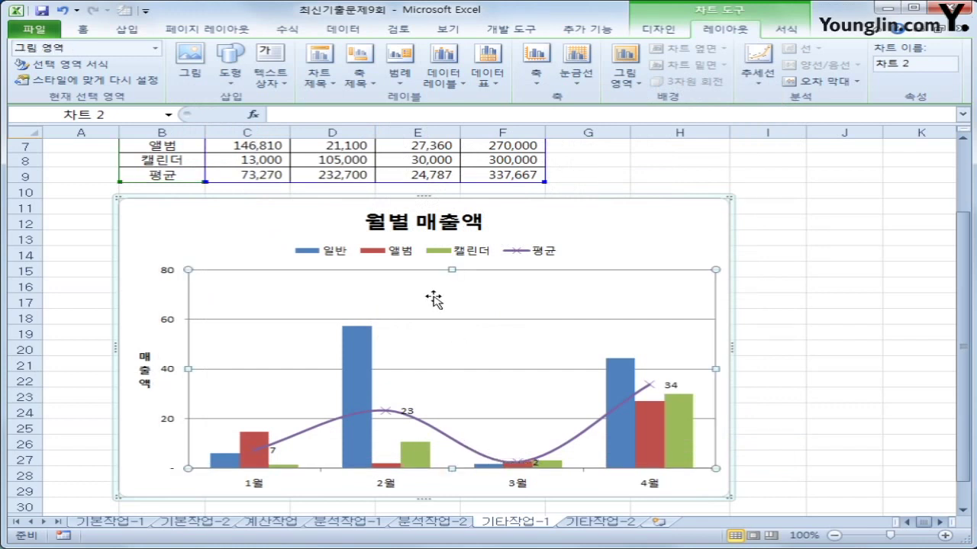
pyautogui.rightClick(433, 299)
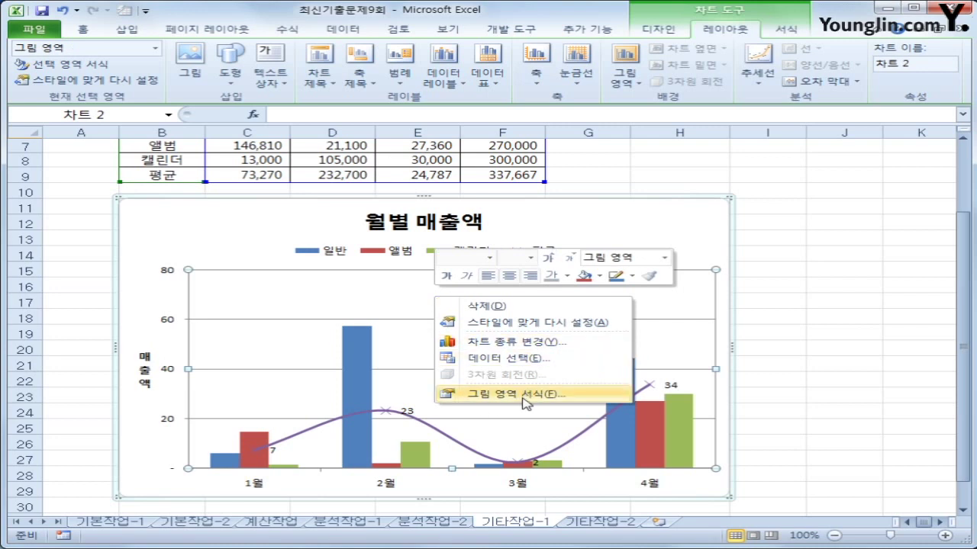
pyautogui.click(523, 399)
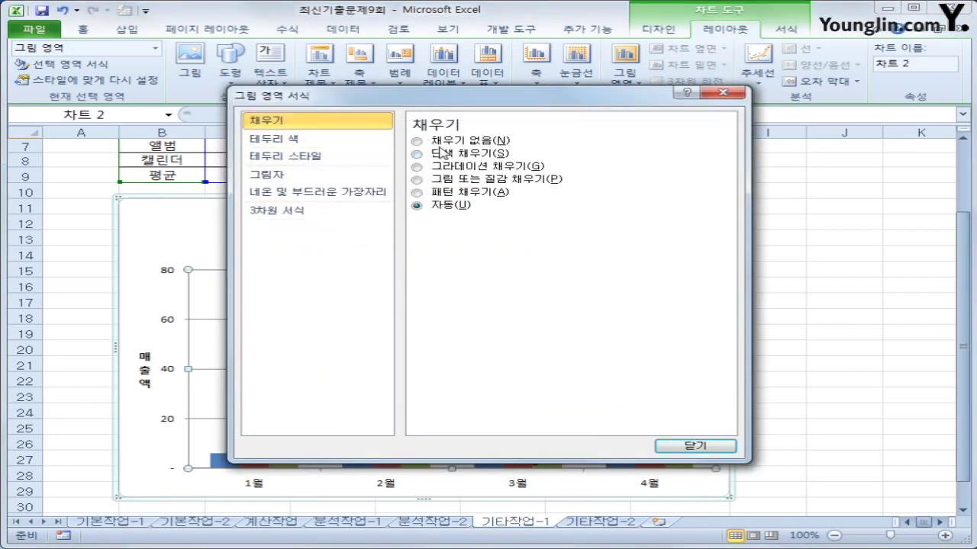
pyautogui.click(444, 155)
pyautogui.click(507, 236)
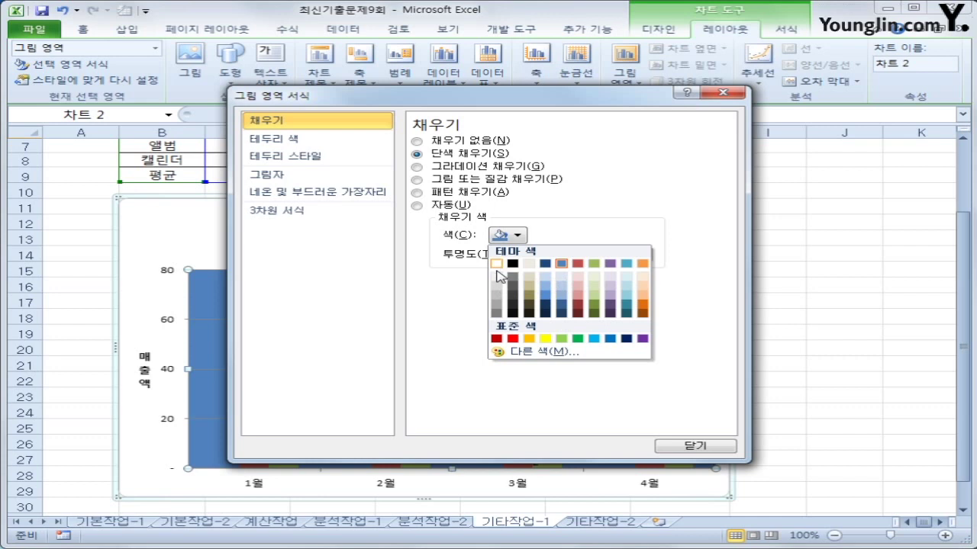
pyautogui.click(694, 447)
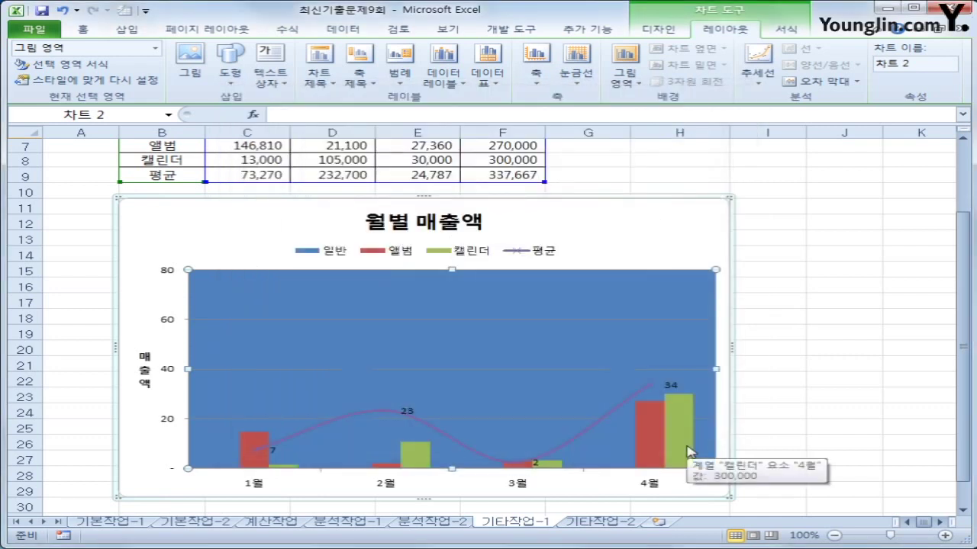
pyautogui.rightClick(507, 283)
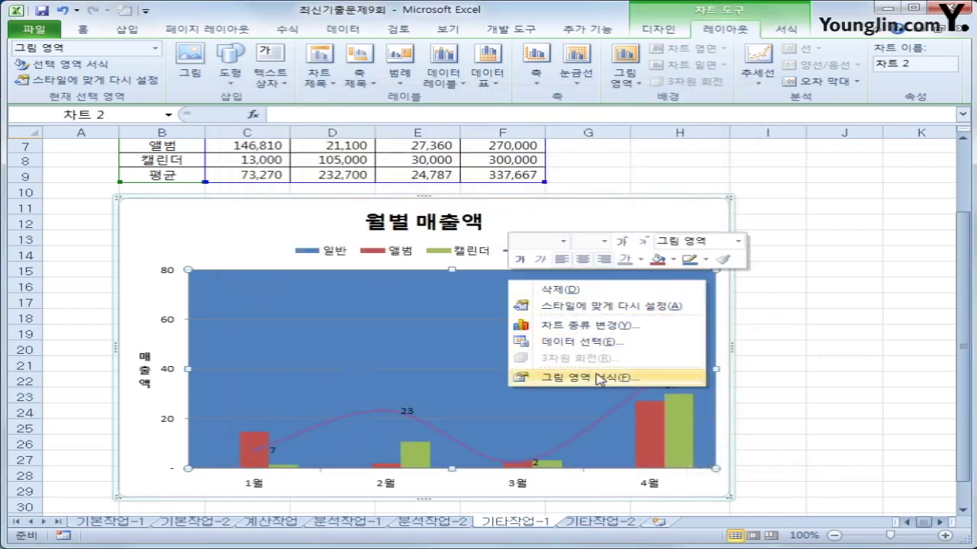
pyautogui.click(572, 375)
pyautogui.click(508, 235)
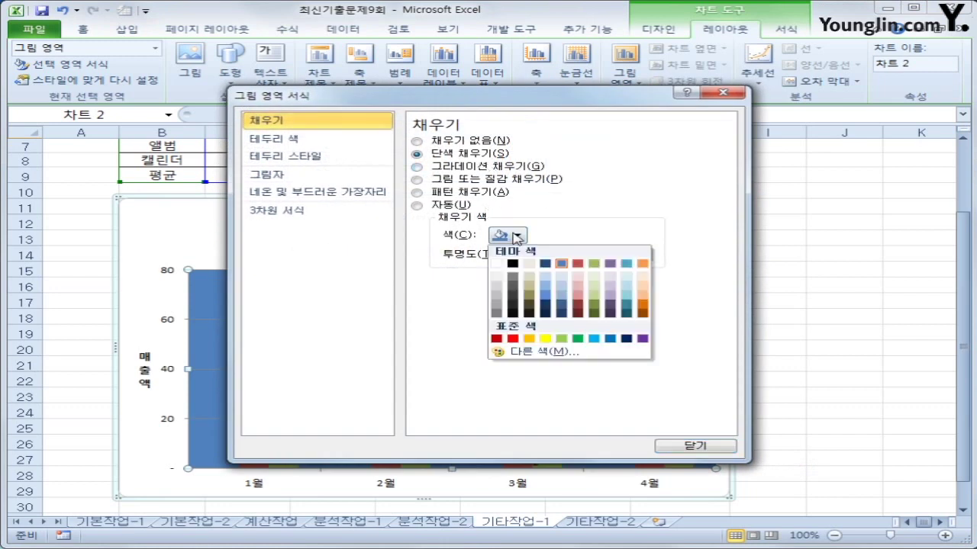
pyautogui.click(496, 266)
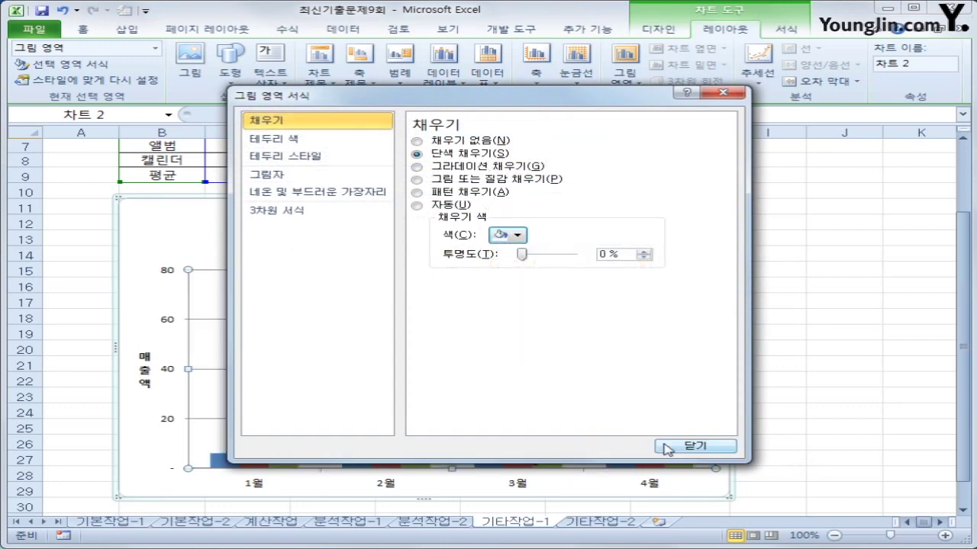
pyautogui.click(667, 445)
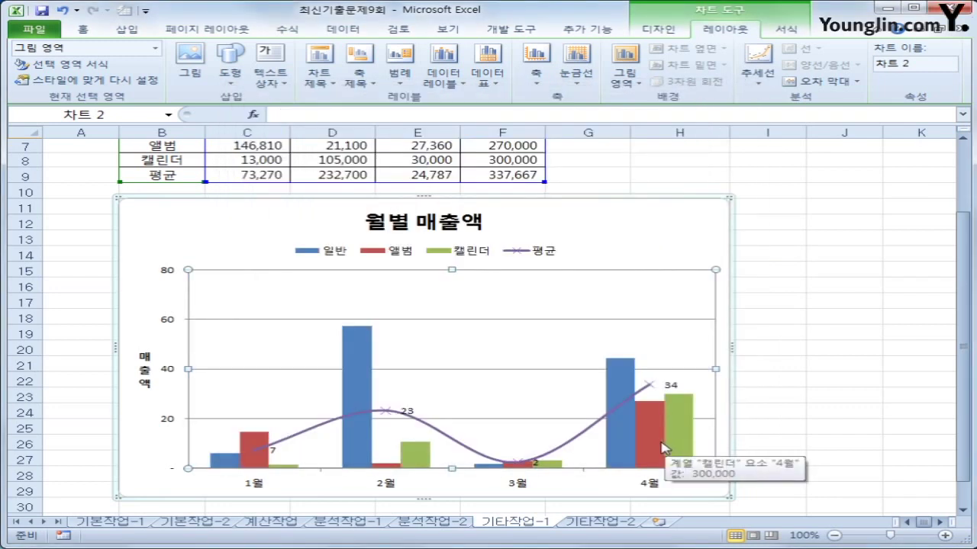
# Give the chart area's border rounded corners (둥근 모서리) and apply the first outer (바깥쪽) shadow preset.
pyautogui.rightClick(621, 227)
pyautogui.click(517, 403)
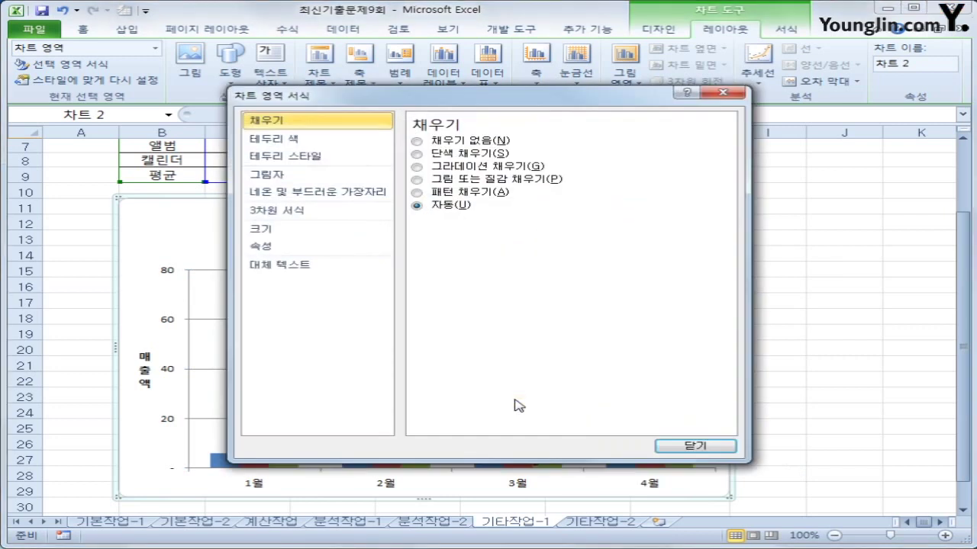
pyautogui.click(347, 158)
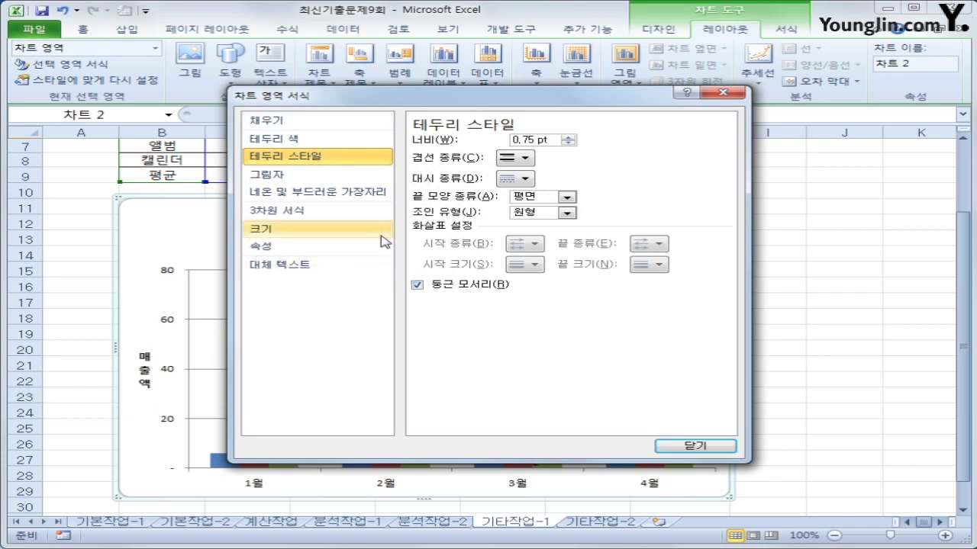
pyautogui.click(284, 176)
pyautogui.click(525, 153)
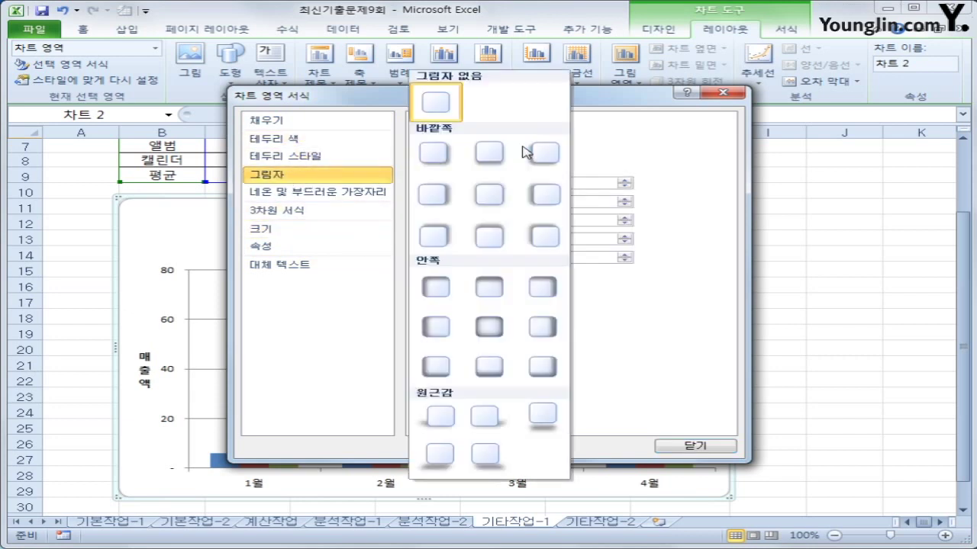
pyautogui.click(431, 154)
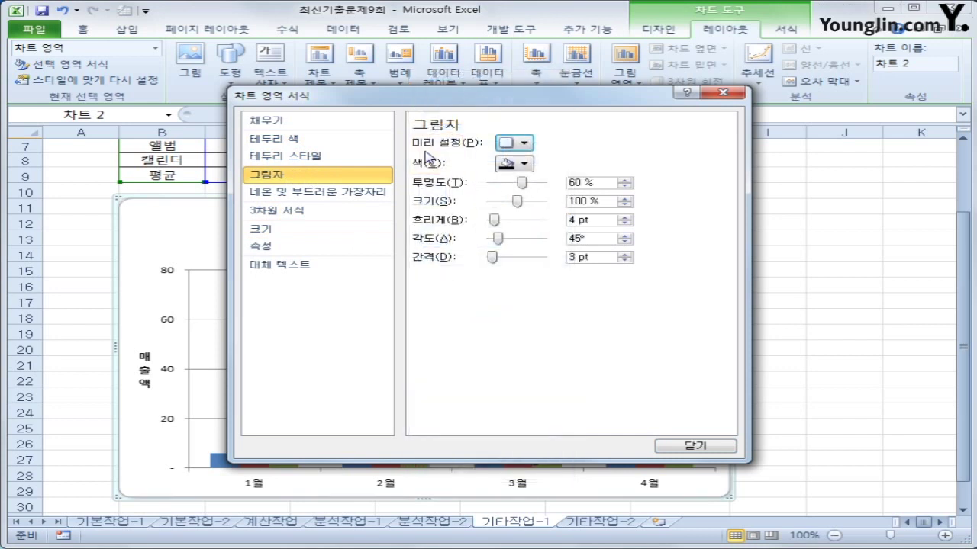
pyautogui.click(693, 445)
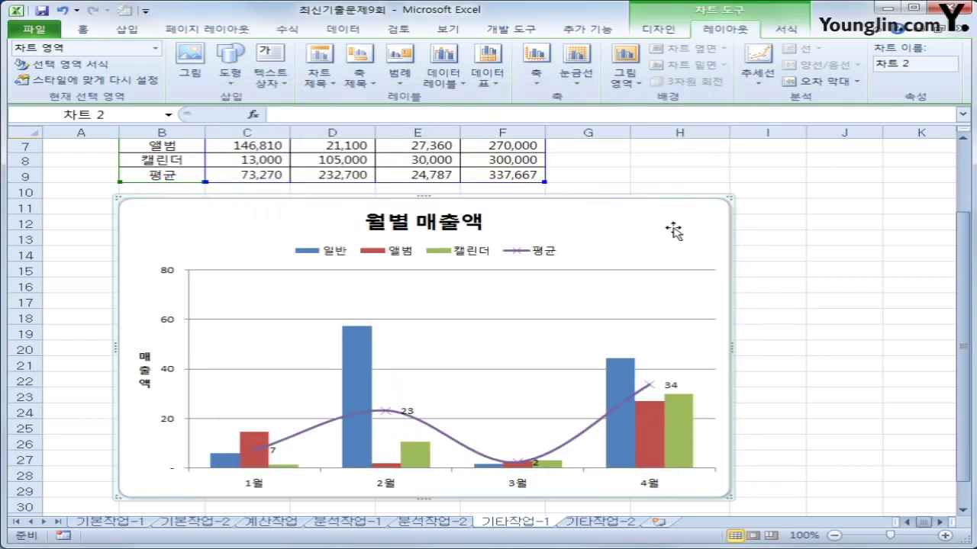
# Make all text in the chart bold and set its font size to 10.
pyautogui.click(83, 30)
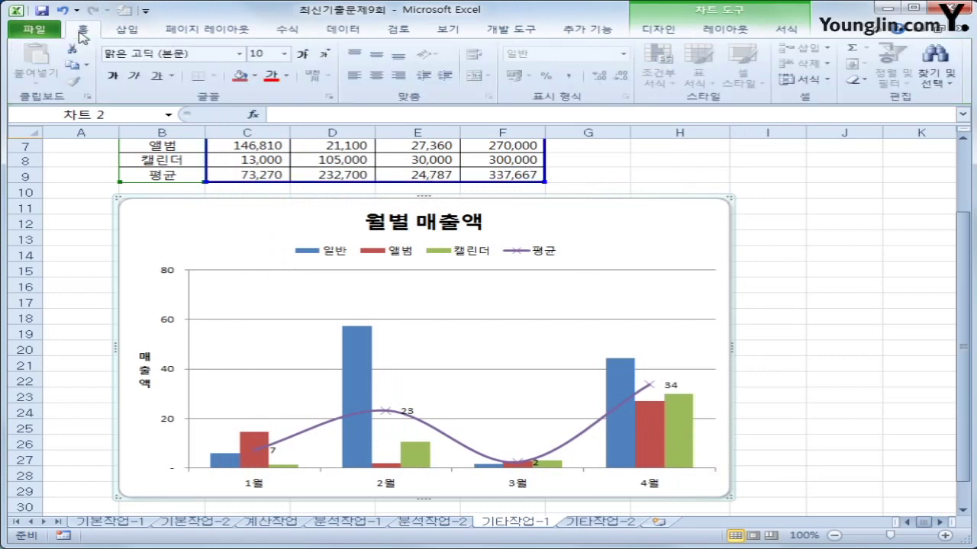
pyautogui.click(114, 77)
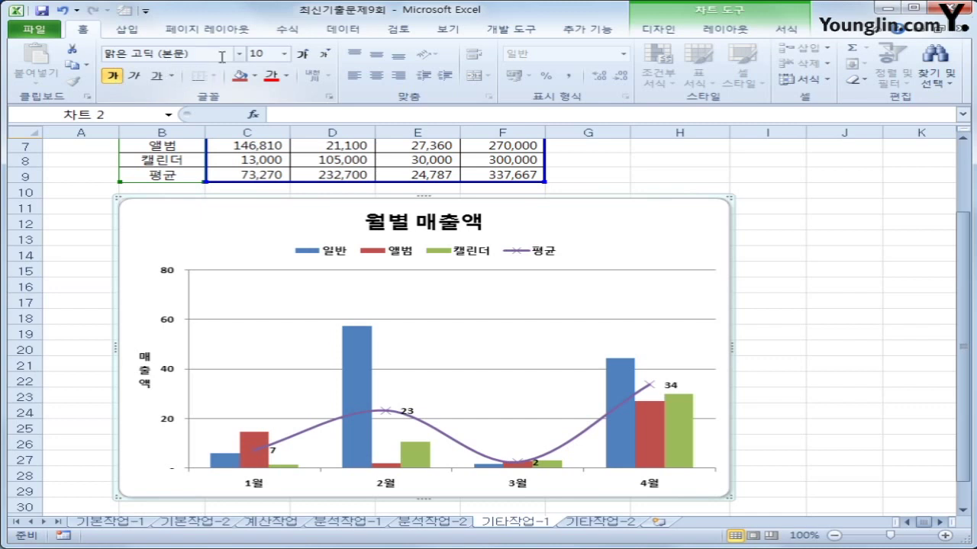
pyautogui.click(284, 54)
pyautogui.click(258, 138)
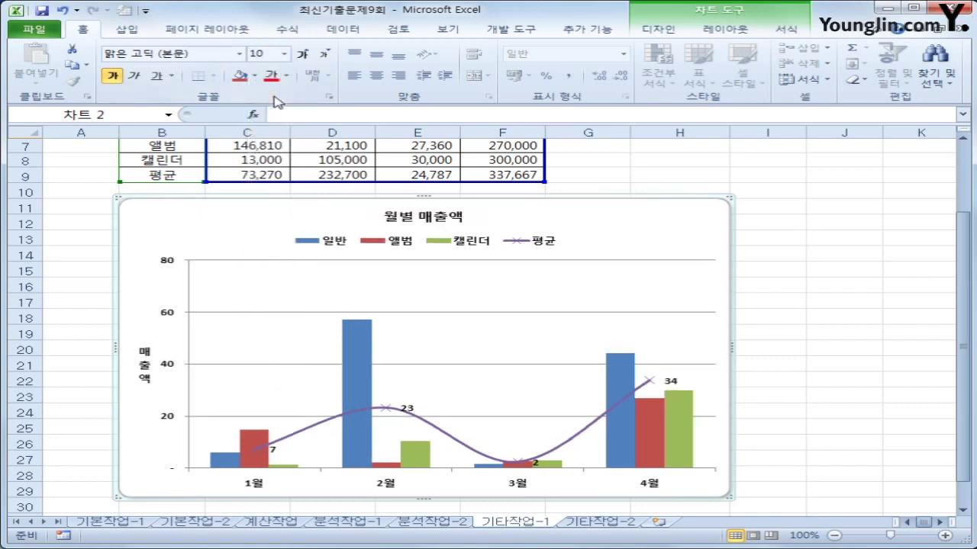
# Reduce the font size of the chart title 월별 매출액 to 10, then check the vertical axis title's font settings.
pyautogui.click(425, 219)
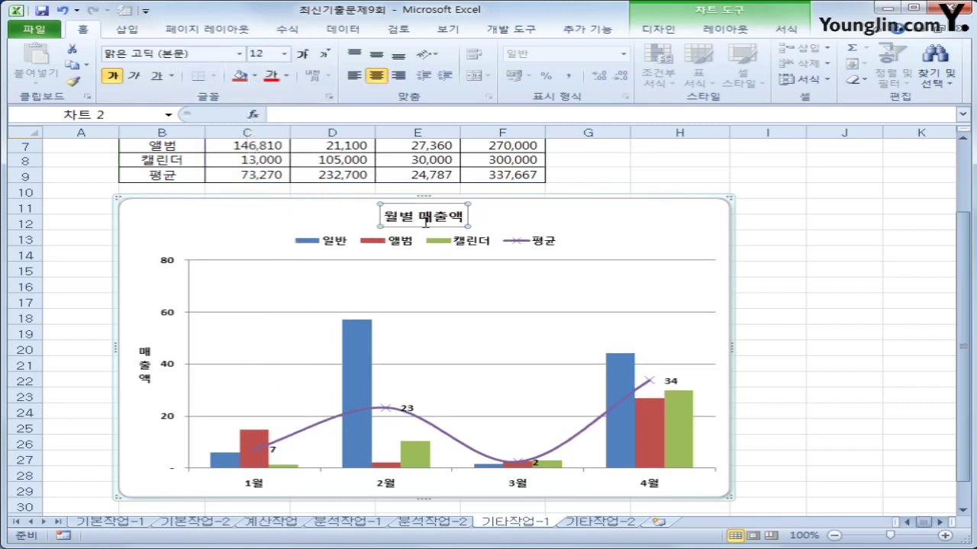
pyautogui.click(328, 57)
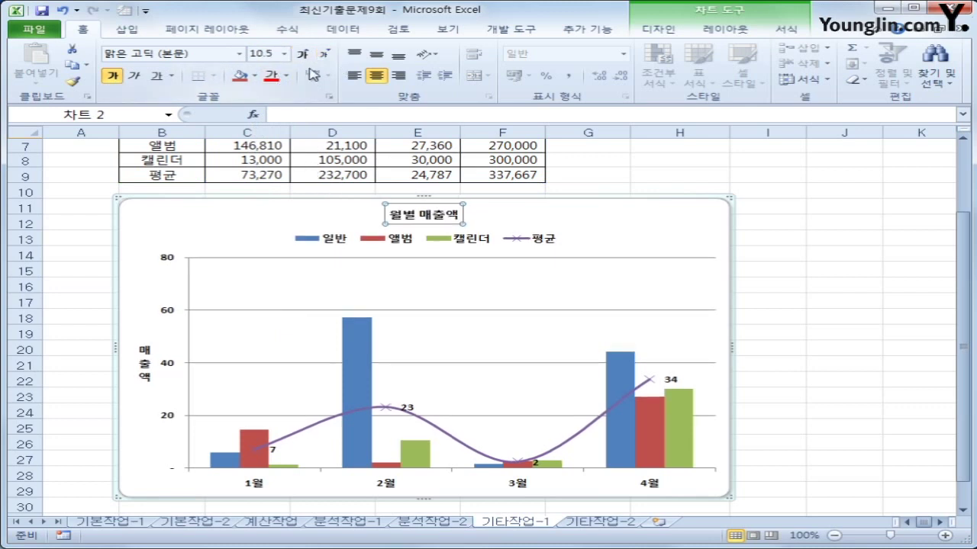
pyautogui.click(326, 55)
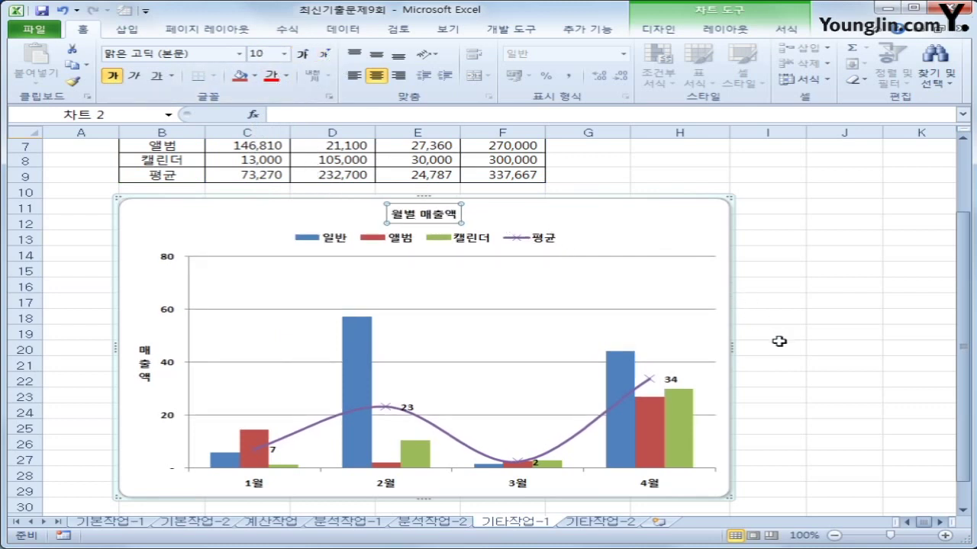
pyautogui.click(138, 359)
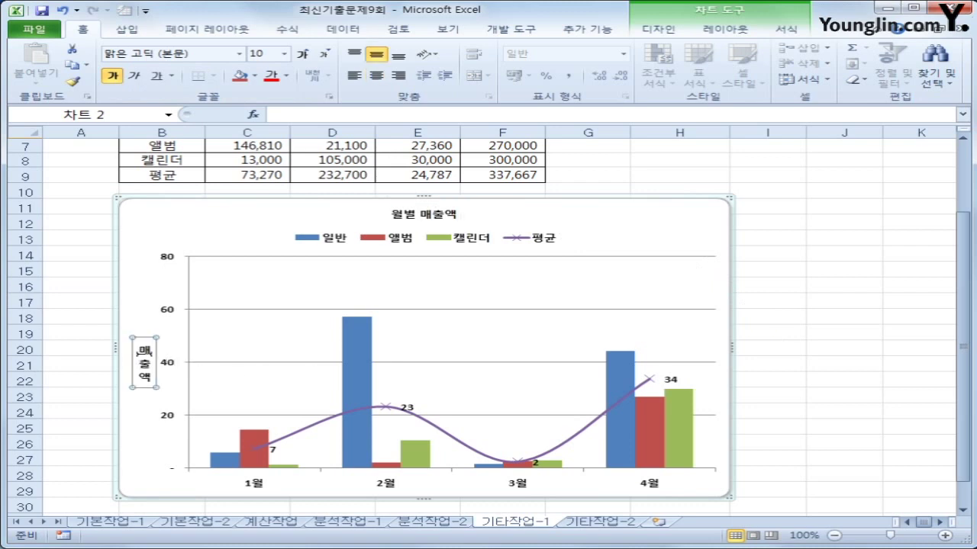
pyautogui.click(139, 271)
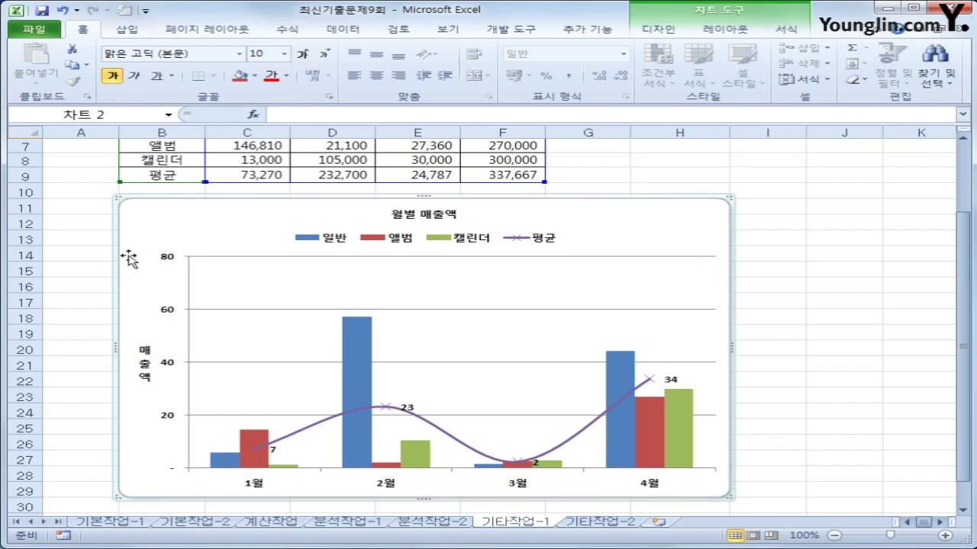
pyautogui.moveTo(357, 431)
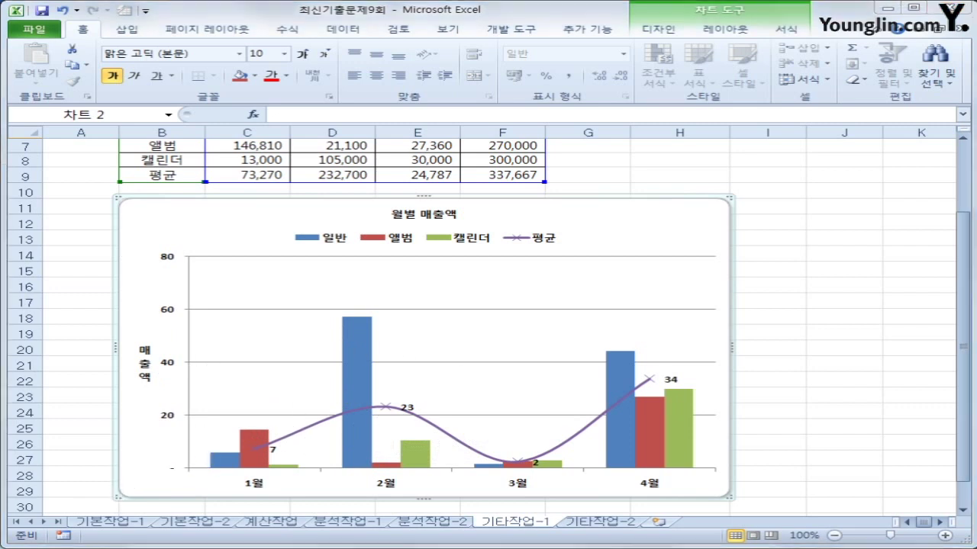
# On the 기타작업-2 sheet, turn on design mode and open the click event procedure of the 고객정보검색 button.
pyautogui.click(596, 523)
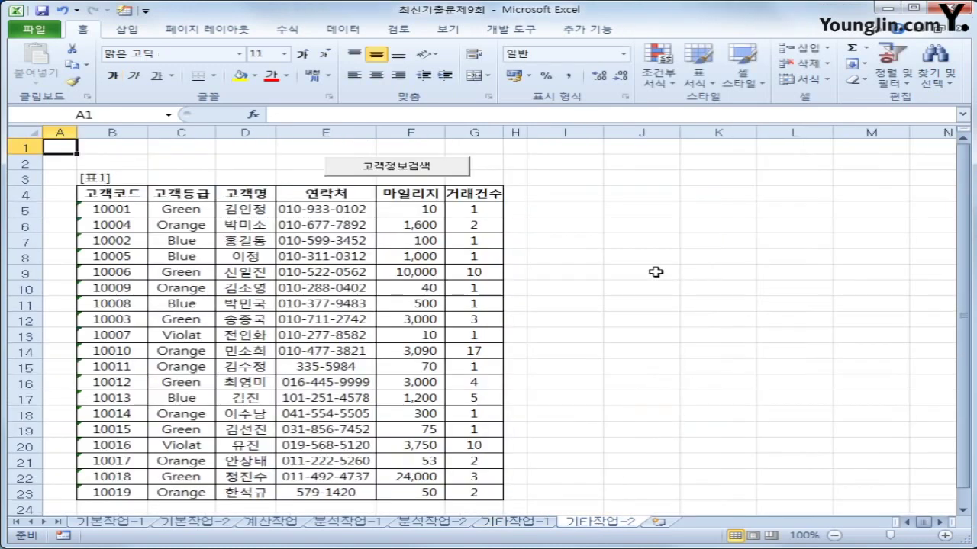
pyautogui.click(670, 225)
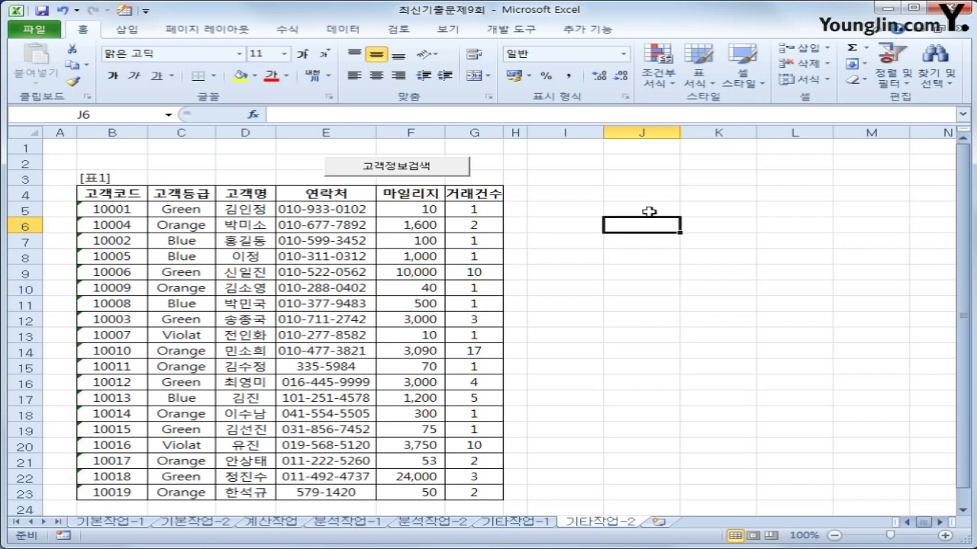
pyautogui.click(510, 35)
pyautogui.click(375, 72)
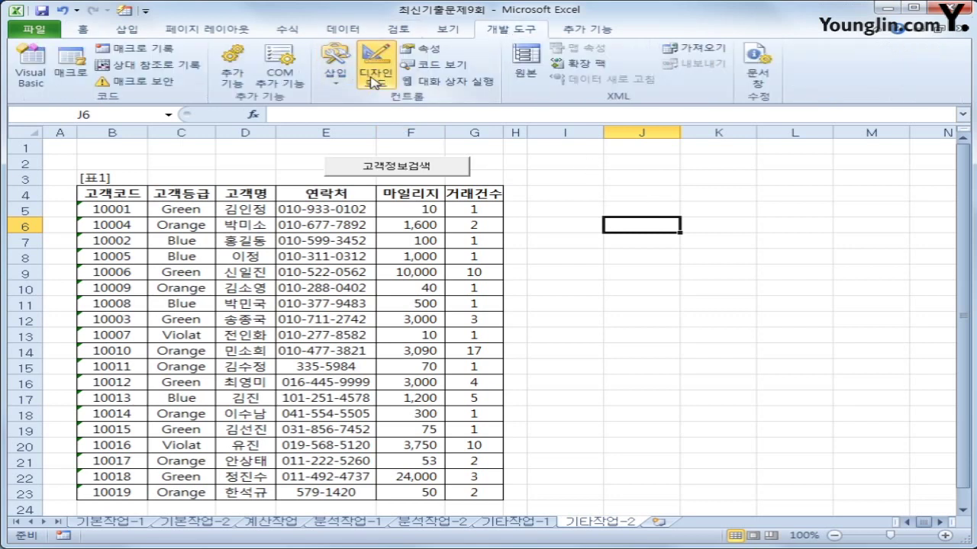
pyautogui.click(405, 171)
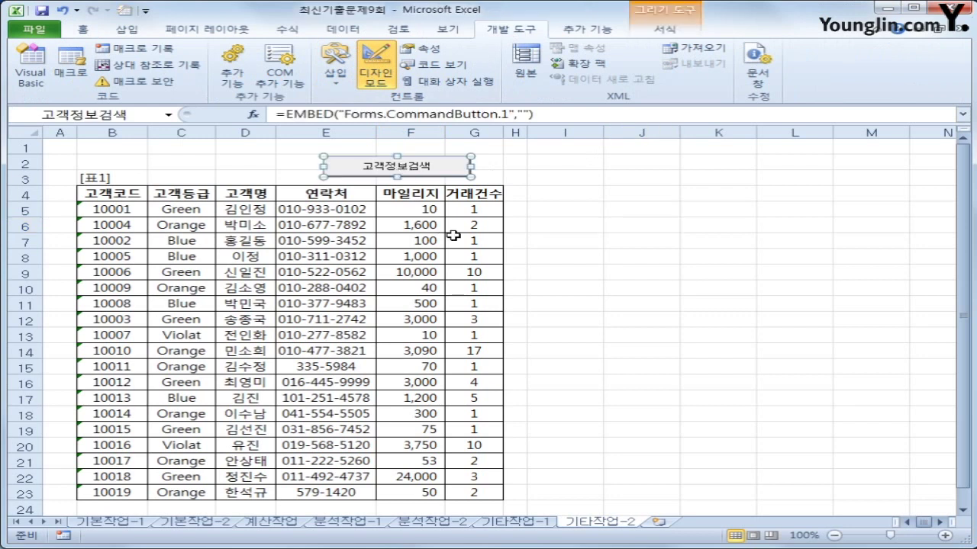
pyautogui.doubleClick(433, 170)
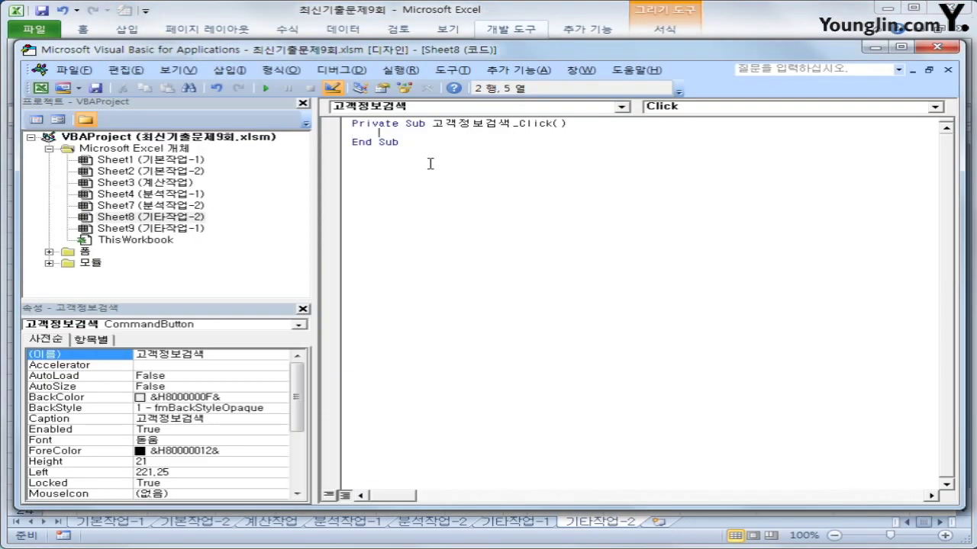
# Write 고객정보검색화면.Show in the button's click procedure so it opens the customer search form.
pyautogui.write('고객정보검색')
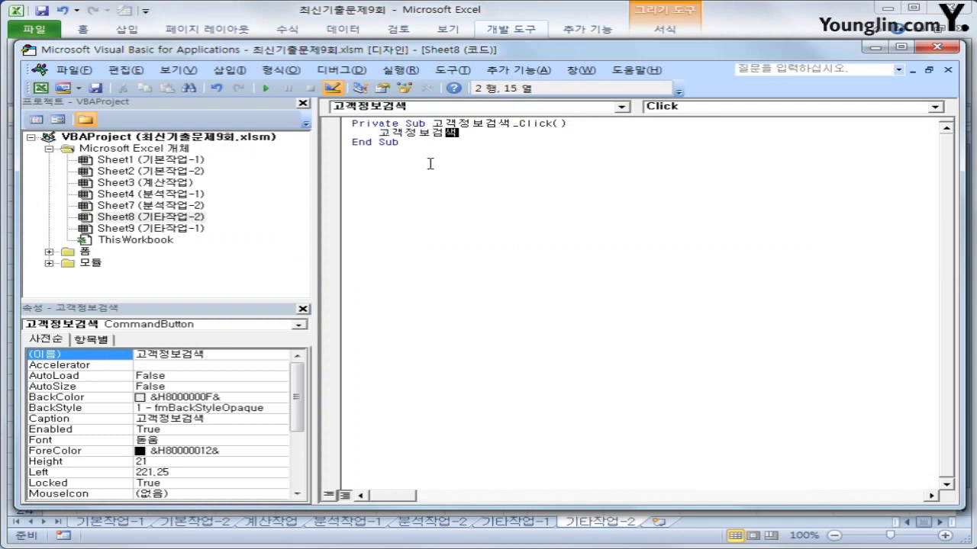
pyautogui.write('화며ㄴ.')
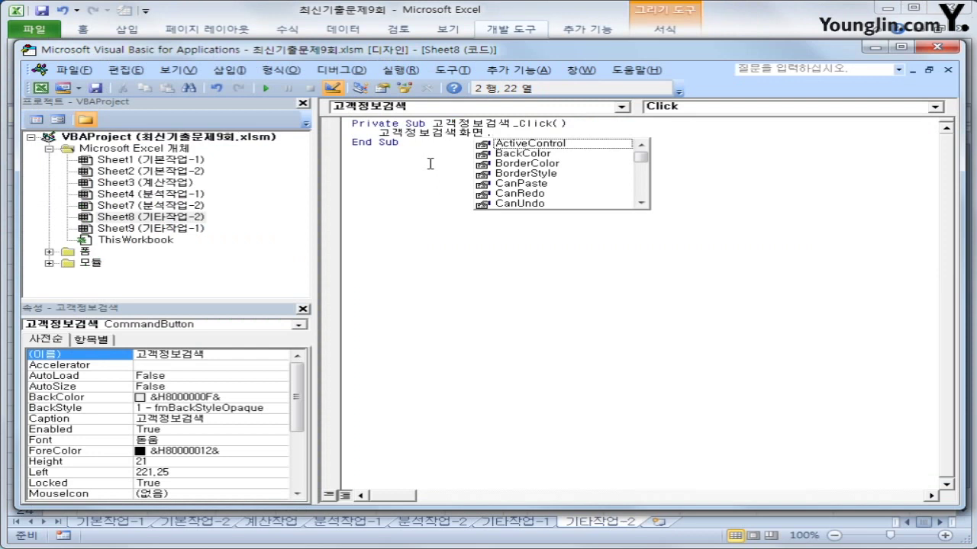
pyautogui.write('Show')
pyautogui.press('Tab')
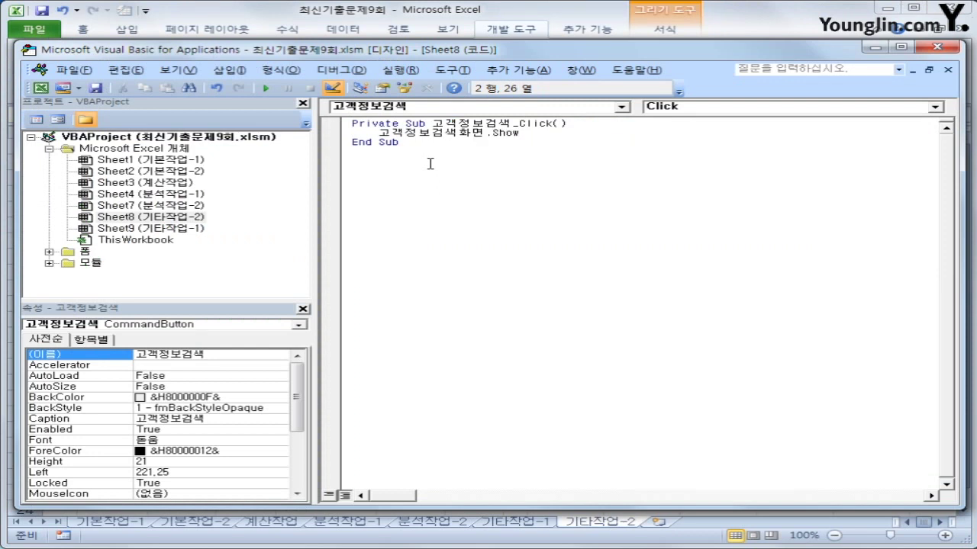
pyautogui.press('Down')
# Open the code of the form 고객정보검색화면 and create its UserForm Initialize event procedure.
pyautogui.doubleClick(67, 251)
pyautogui.click(114, 264)
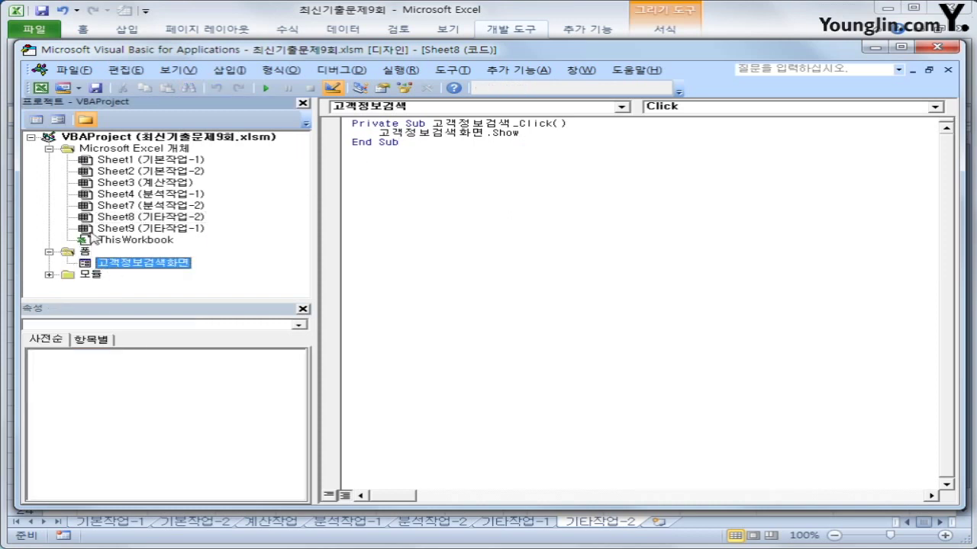
pyautogui.click(36, 120)
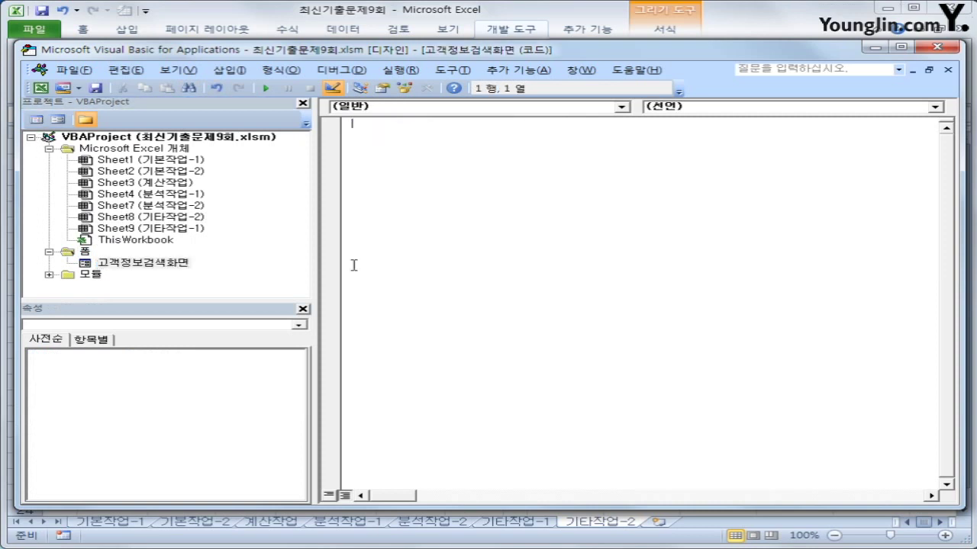
pyautogui.click(465, 107)
pyautogui.scroll(-2, 599, 197)
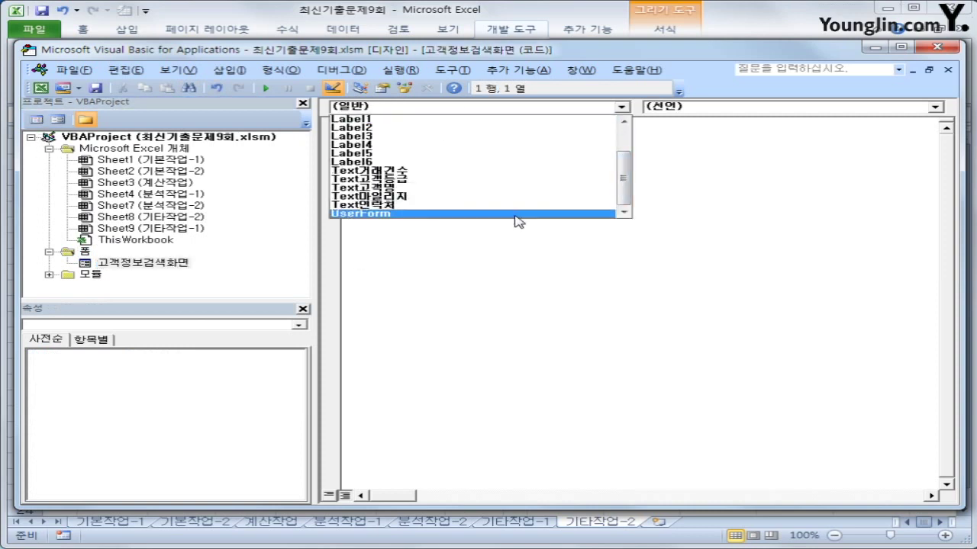
pyautogui.click(517, 214)
pyautogui.click(725, 106)
pyautogui.click(686, 154)
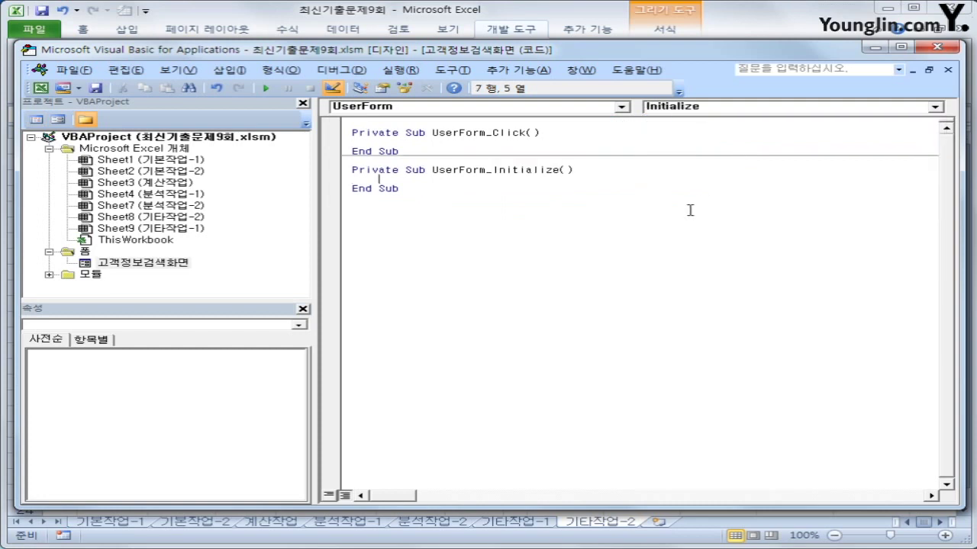
# In the Initialize procedure, set the RowSource of Combo고객코드 to "B5:B23".
pyautogui.write('com')
pyautogui.write('bo')
pyautogui.write('고개')
pyautogui.write('코드')
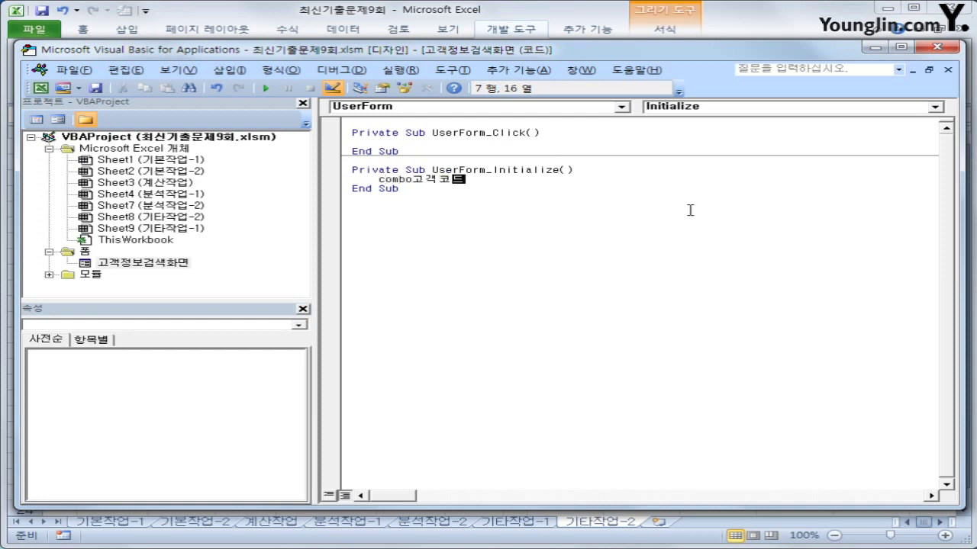
pyautogui.write('.row')
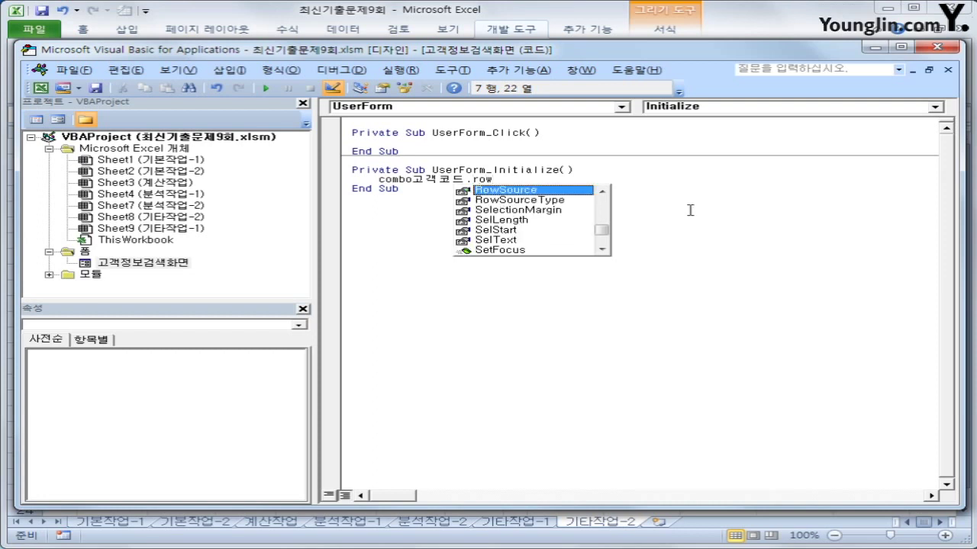
pyautogui.press('Tab')
pyautogui.write('= ')
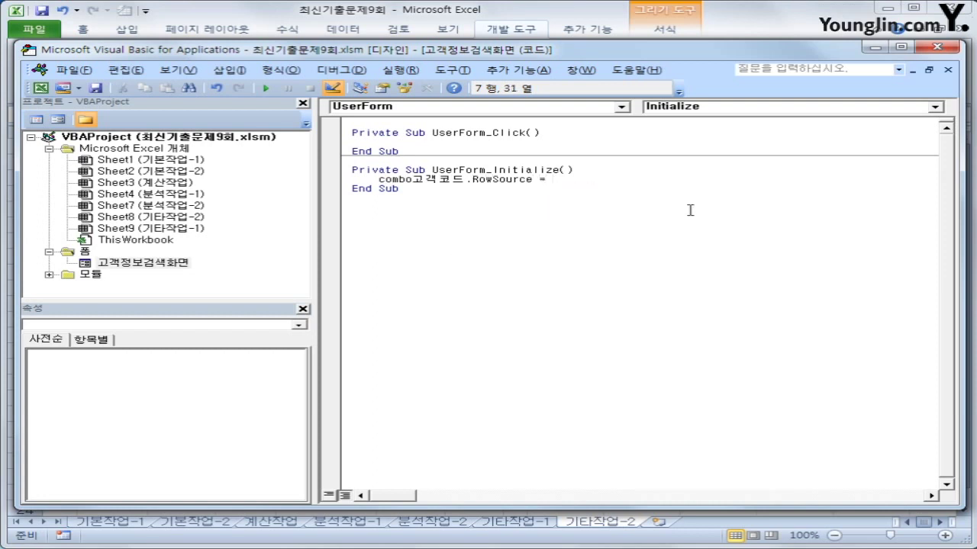
pyautogui.write('"B5:B23"')
pyautogui.press('Down')
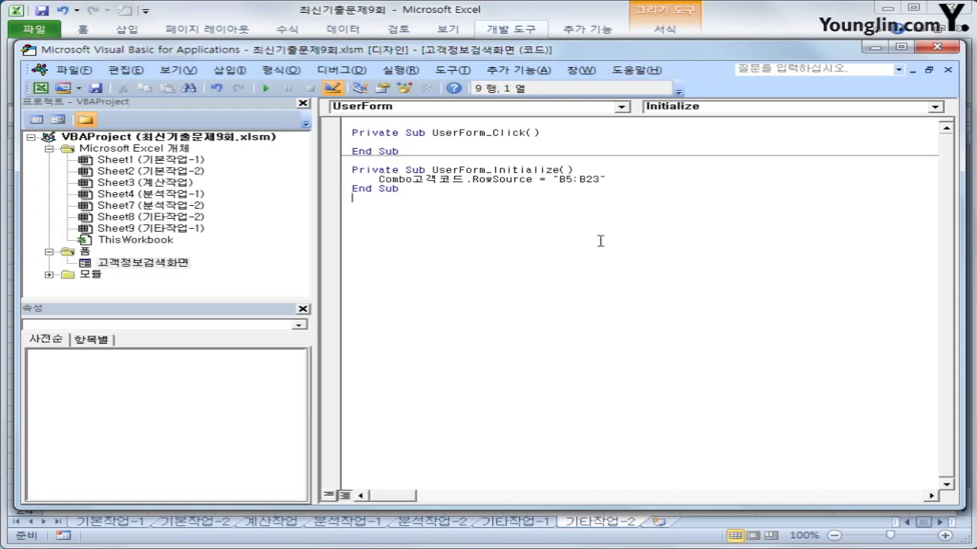
# Create the click procedure of the cmd종료 button and write Unload Me in it.
pyautogui.click(499, 108)
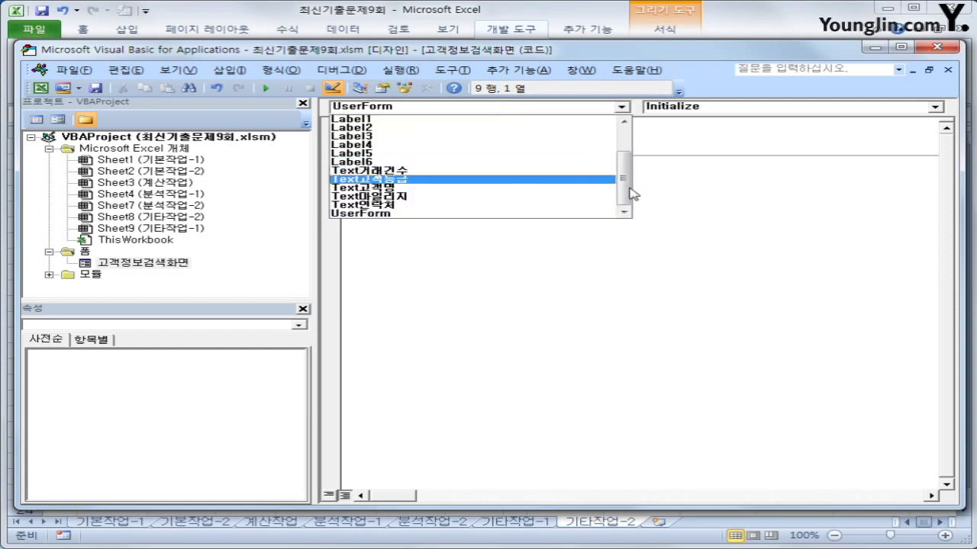
pyautogui.moveTo(632, 191); pyautogui.dragTo(625, 142)
pyautogui.click(469, 136)
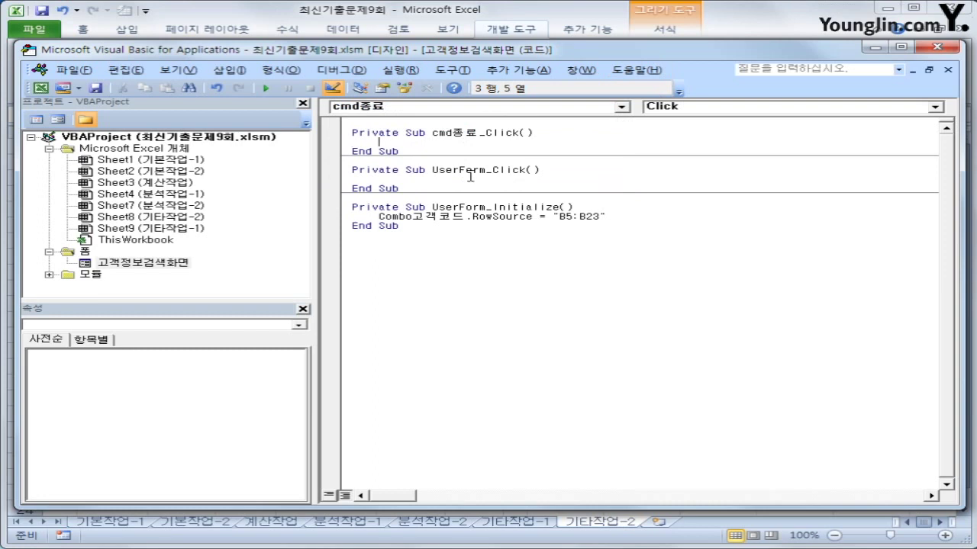
pyautogui.write('unload me')
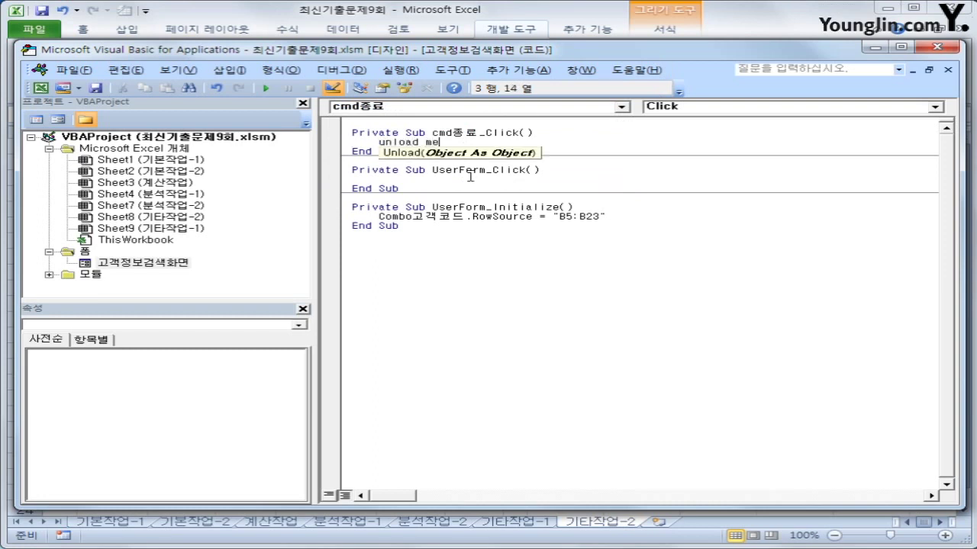
pyautogui.press('Down')
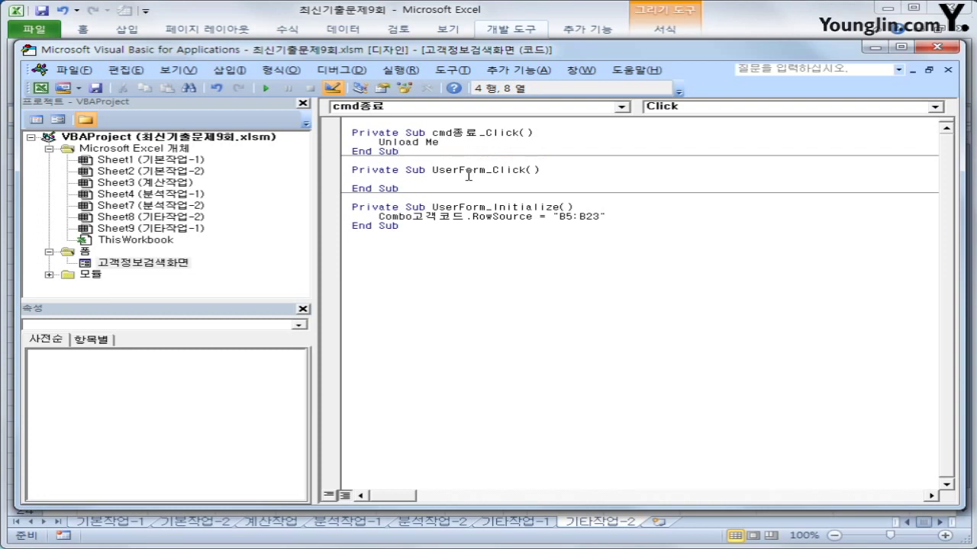
# Close the code editor and turn off design mode on the 기타작업-2 sheet.
pyautogui.click(627, 367)
pyautogui.click(932, 48)
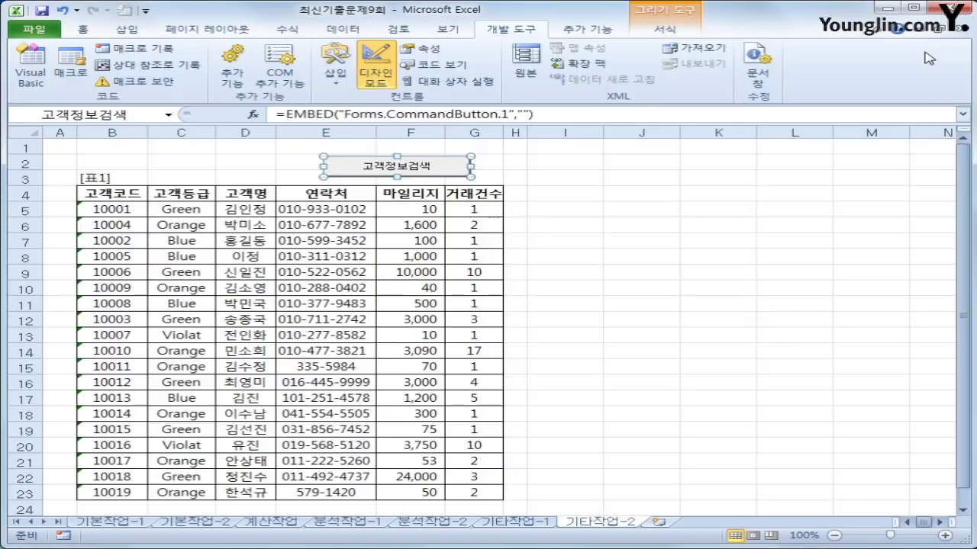
pyautogui.click(377, 73)
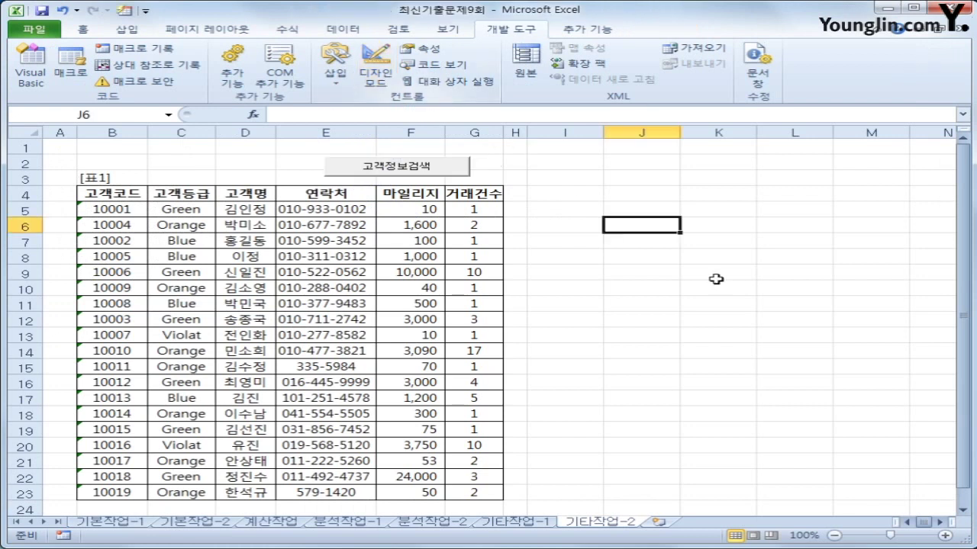
# Test the 고객정보검색 button by choosing the first 고객코드 in the form, running 검색 and moving the form clear of the table.
pyautogui.click(431, 174)
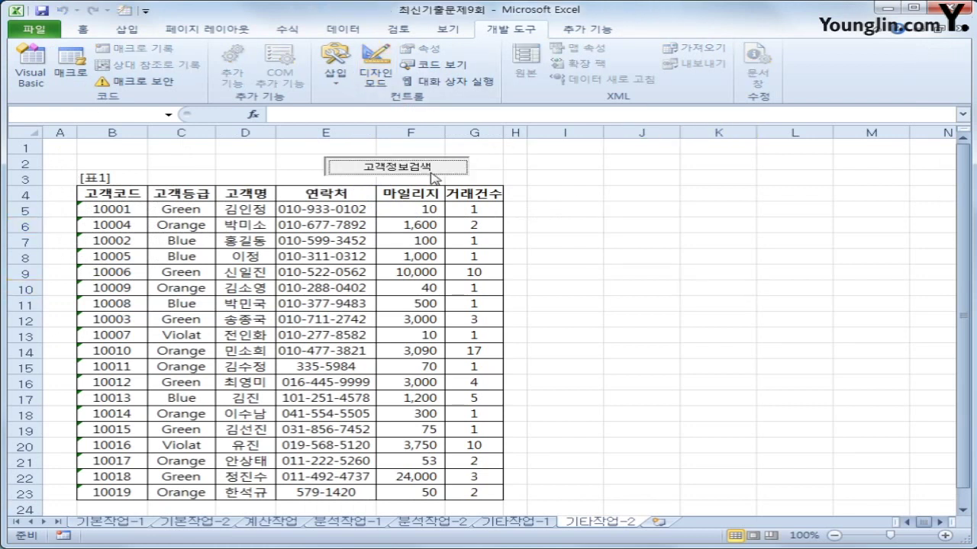
pyautogui.click(517, 204)
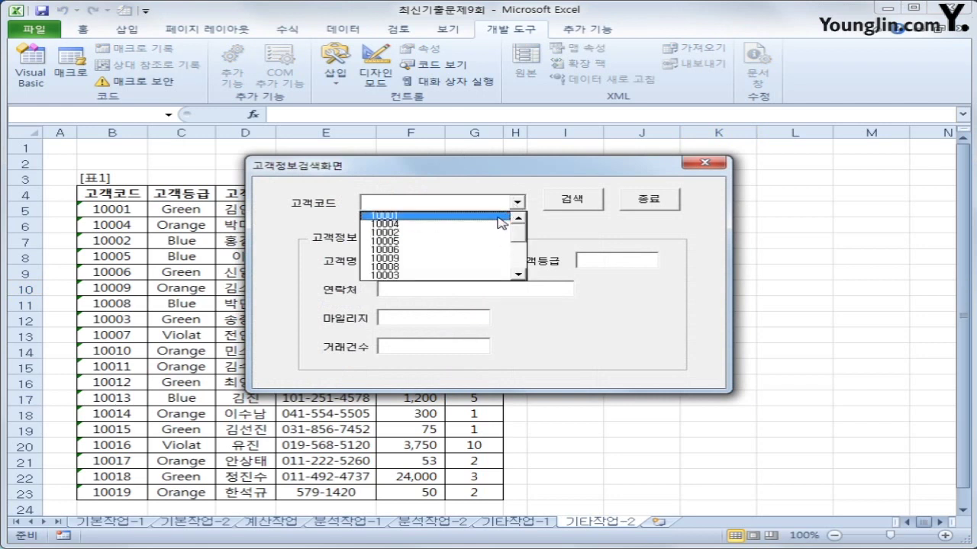
pyautogui.click(501, 219)
pyautogui.click(572, 202)
pyautogui.moveTo(583, 164); pyautogui.dragTo(767, 75)
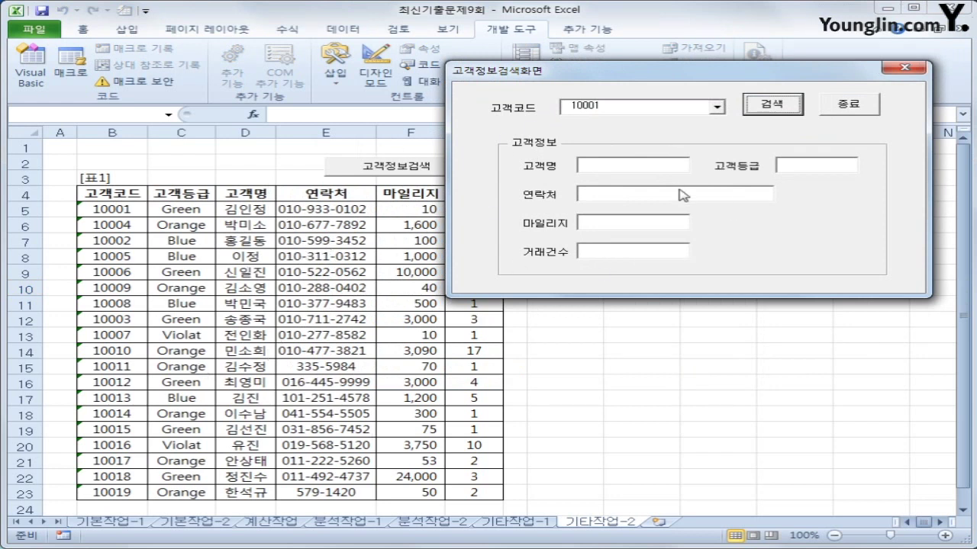
# Compare the form's 고객코드 list with the table rows, and close the form with 종료.
pyautogui.click(716, 107)
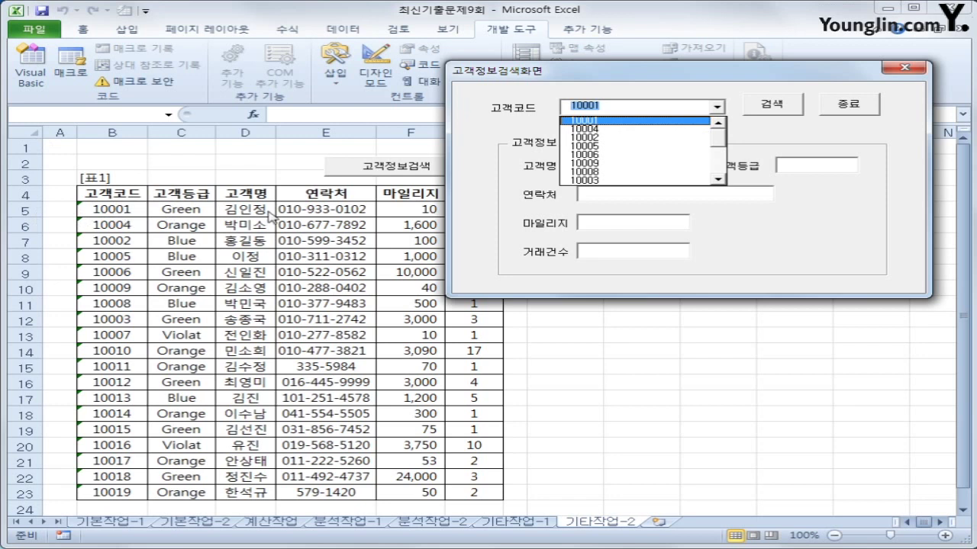
pyautogui.click(629, 81)
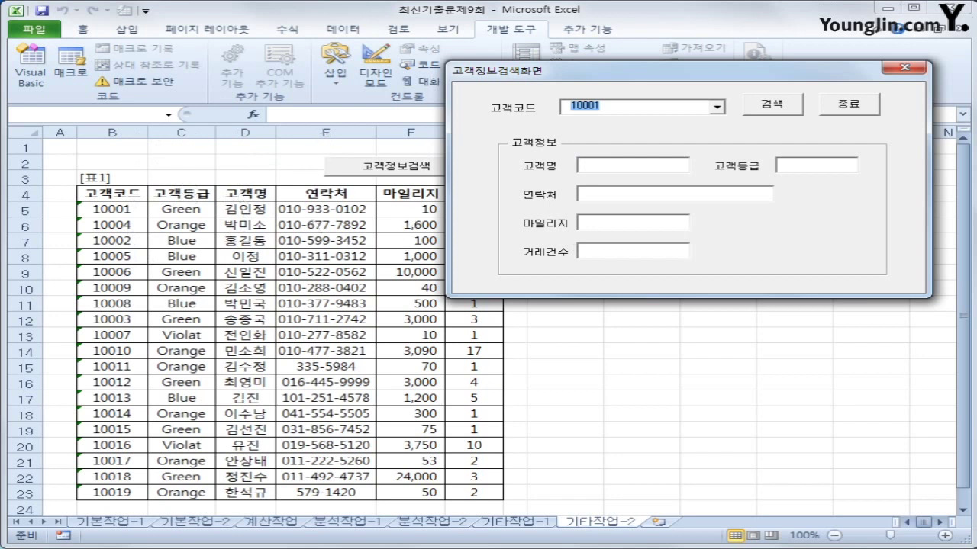
pyautogui.click(845, 102)
pyautogui.click(734, 333)
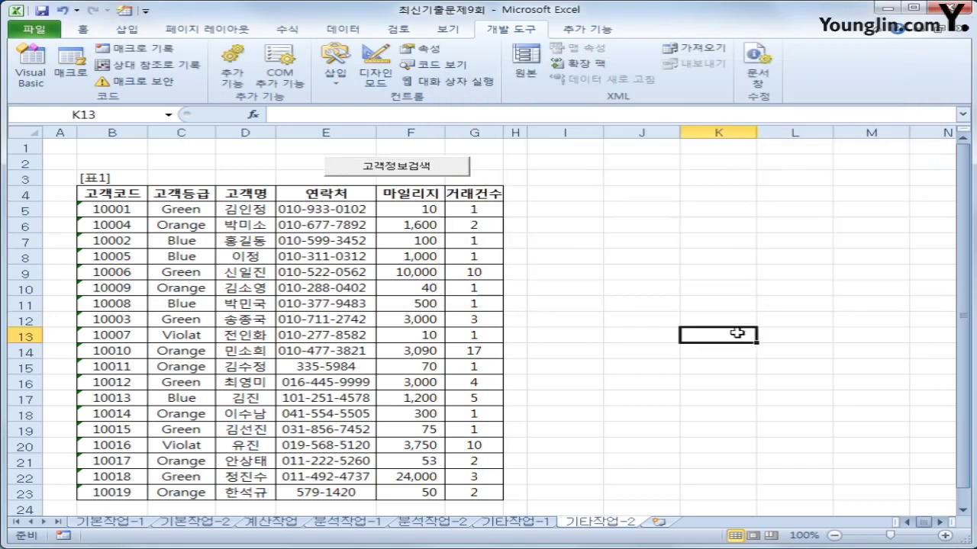
# Return to the Visual Basic code of 고객정보검색화면 and create the click procedure of the cmd검색 button.
pyautogui.click(31, 67)
pyautogui.click(475, 107)
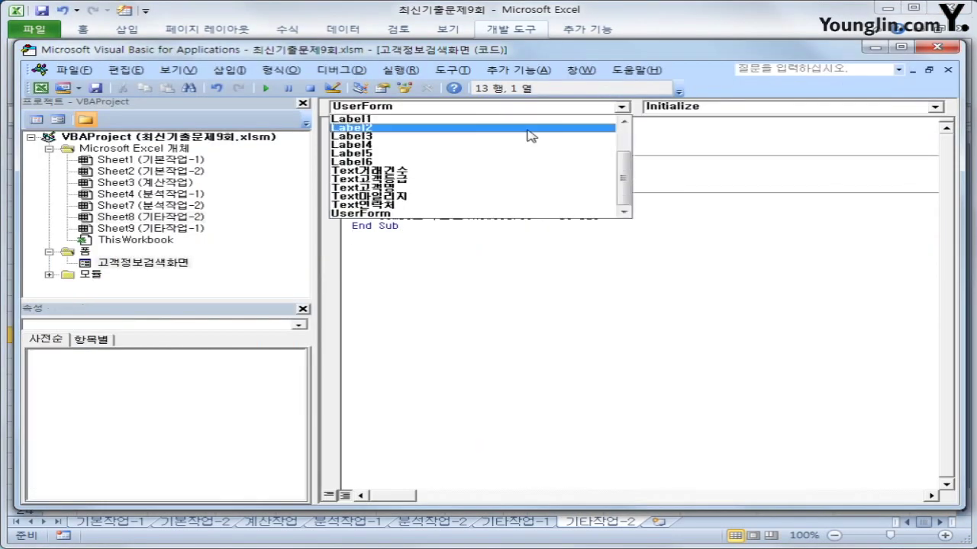
pyautogui.moveTo(626, 176); pyautogui.dragTo(626, 119)
pyautogui.click(496, 130)
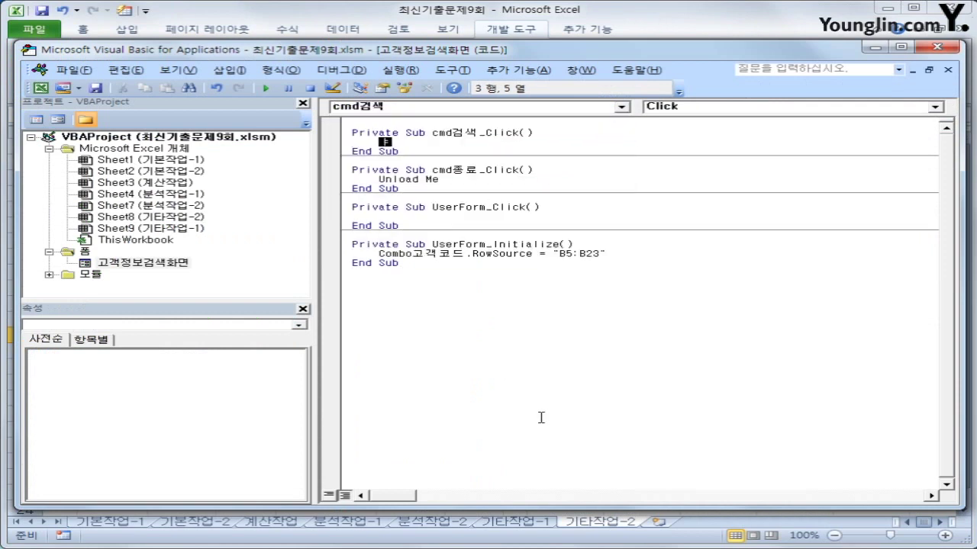
# Write iRow = Combo고객코드.ListIndex + 5 in the cmd검색 click procedure, followed by a blank line.
pyautogui.write('iRow = com')
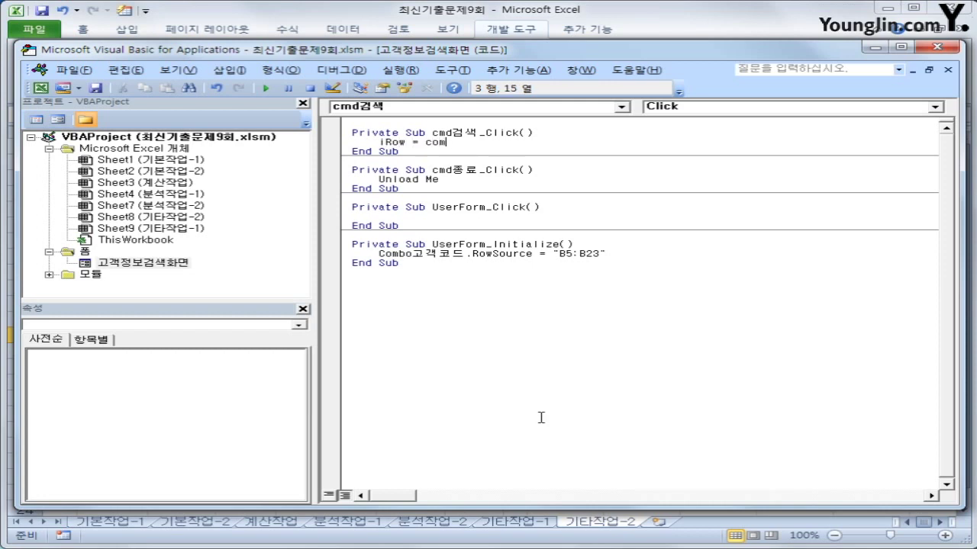
pyautogui.write('bo고객코드')
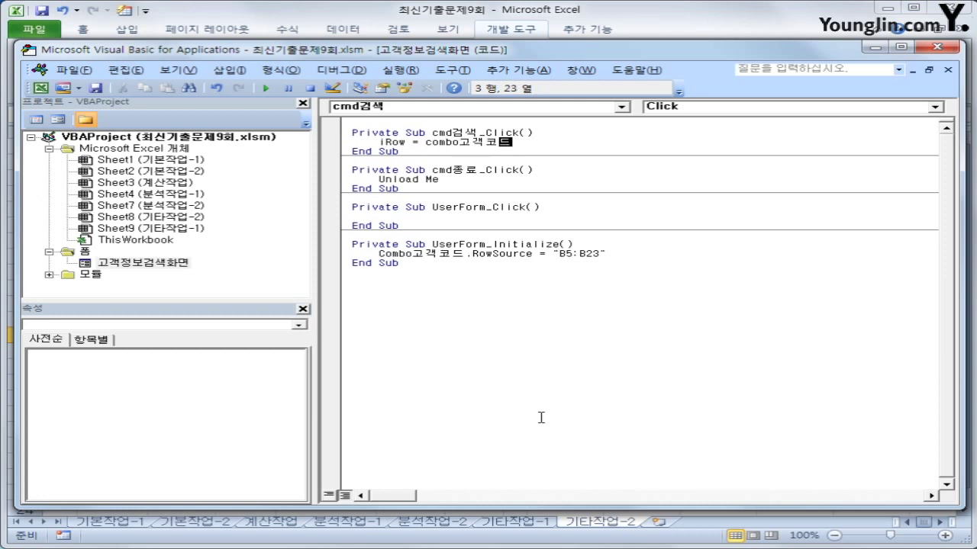
pyautogui.write('.listi')
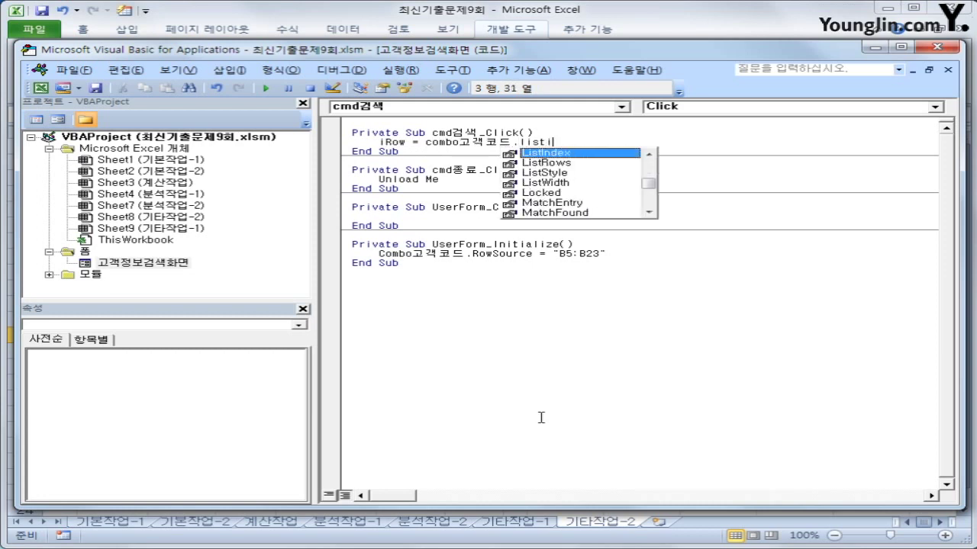
pyautogui.write(' +')
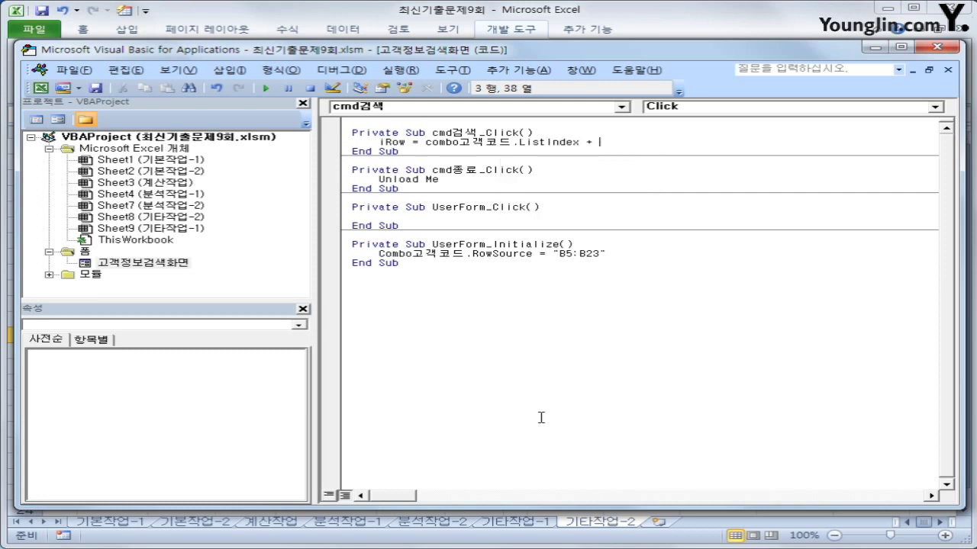
pyautogui.write(' 5')
pyautogui.press('Return')
pyautogui.press('Return')
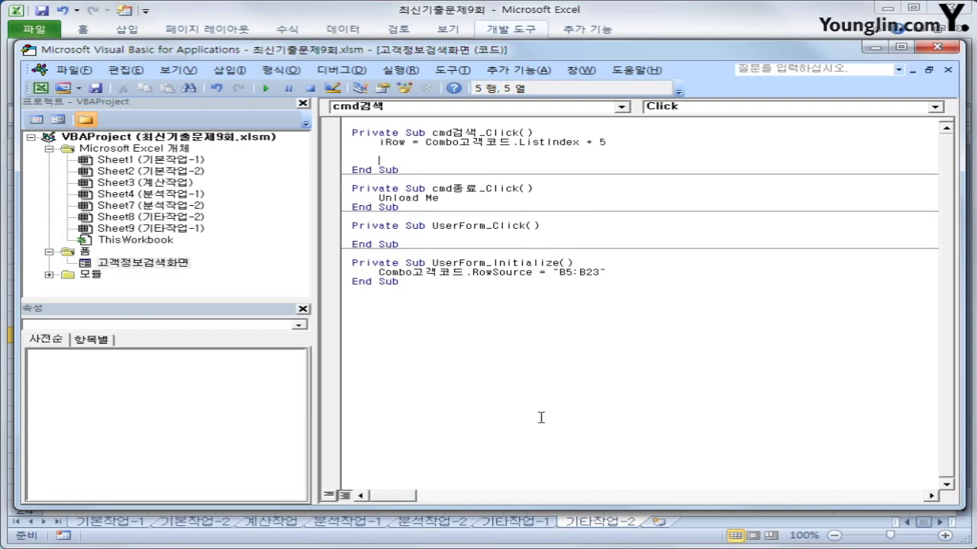
# Add the line Text고객명 = Cells(iRow, 4) to the cmd검색 click procedure.
pyautogui.write('text고객')
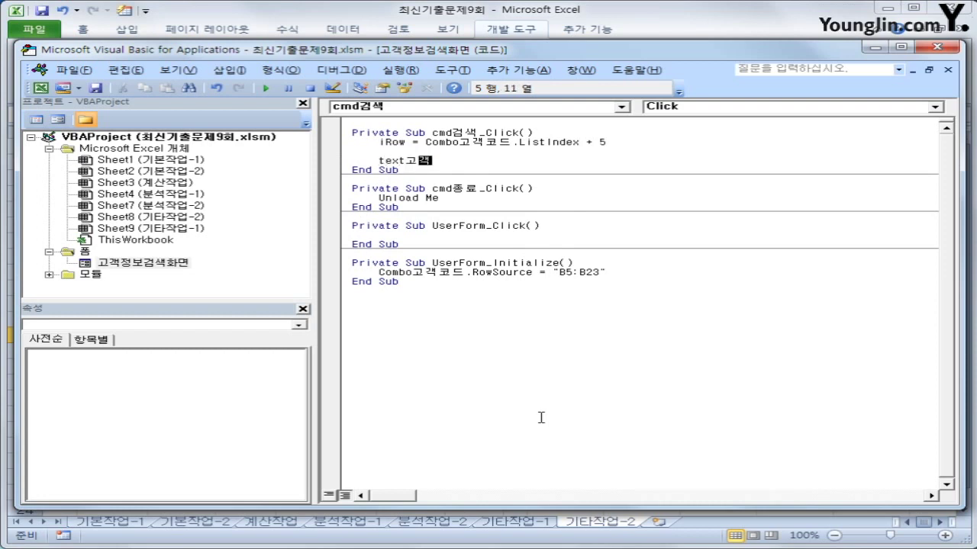
pyautogui.write('데 =cells(i')
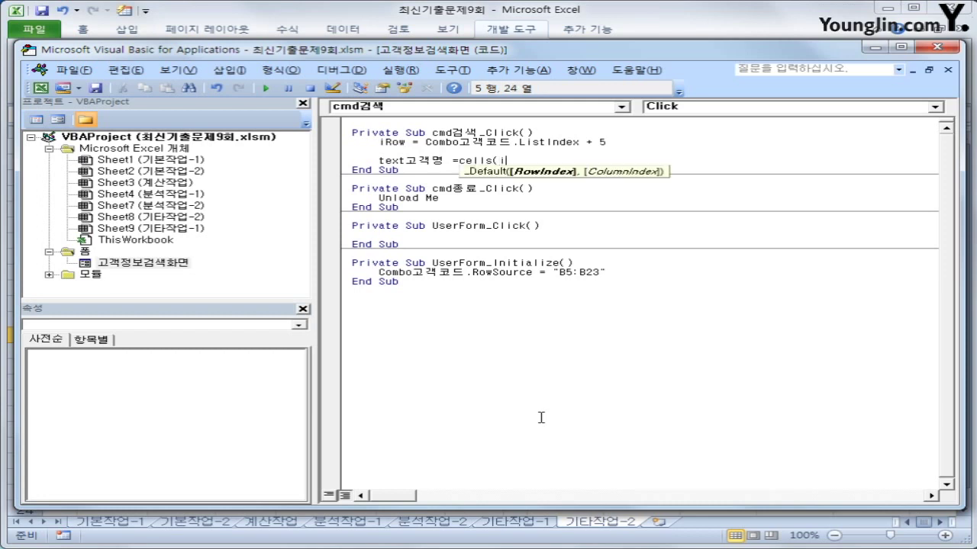
pyautogui.write('Row,')
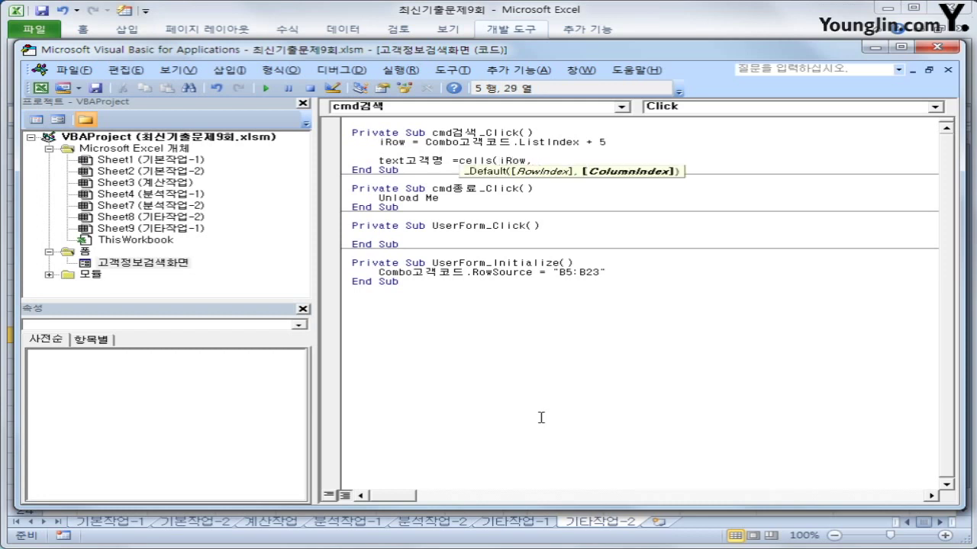
pyautogui.write(' 4)')
pyautogui.press('Return')
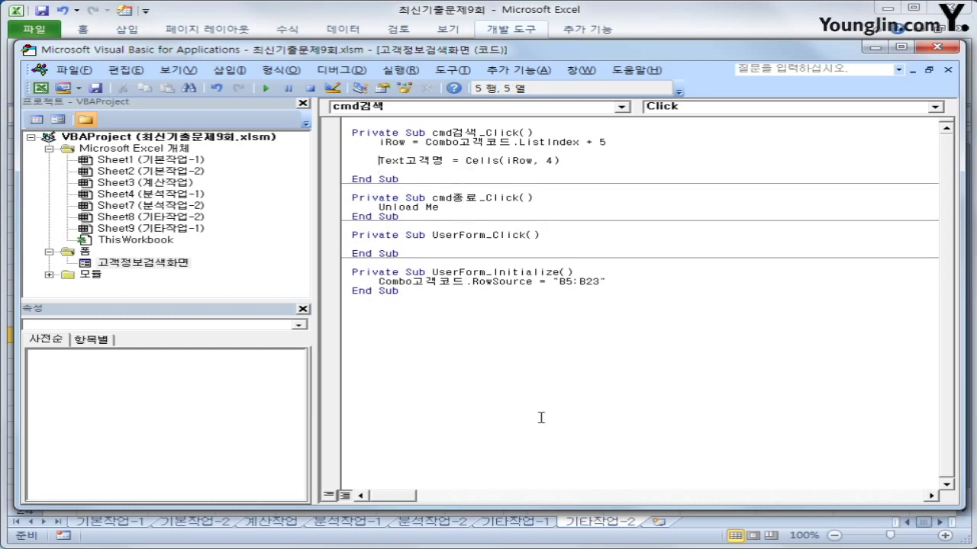
# Duplicate the Text고객명 line below itself and change the copy to Text고객등급 = Cells(iRow, 3).
pyautogui.hotkey('shift', 'End')
pyautogui.hotkey('ctrl', 'c')
pyautogui.press('End')
pyautogui.press('Return')
pyautogui.hotkey('ctrl', 'v')
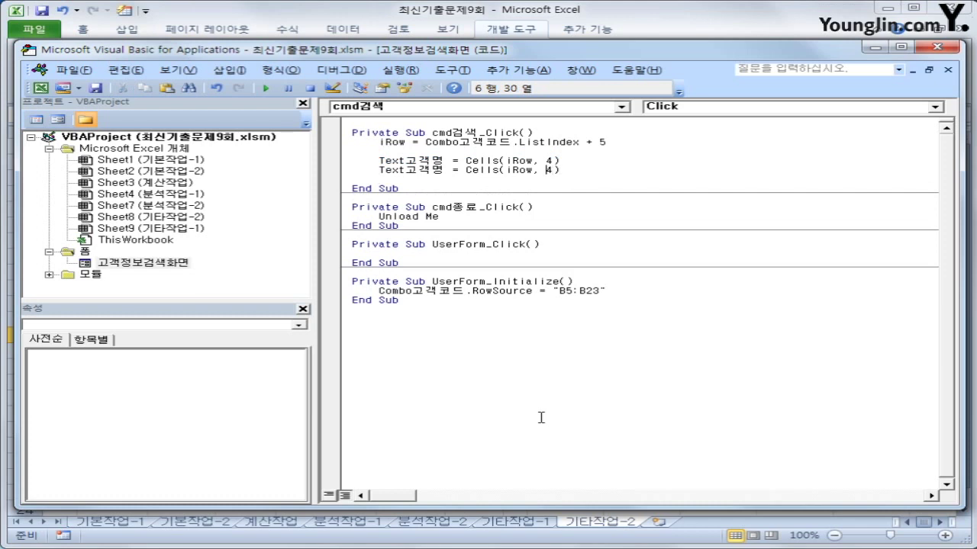
pyautogui.hotkey('shift', 'End')
pyautogui.write('3)')
pyautogui.press('Left')
pyautogui.press('Left')
pyautogui.press('Left')
pyautogui.press('Left')
pyautogui.press('Left')
pyautogui.press('Left')
pyautogui.press('Left')
pyautogui.press('Left')
pyautogui.press('Left')
pyautogui.press('Left')
pyautogui.press('Left')
pyautogui.press('Left')
pyautogui.press('Left')
pyautogui.write('e')
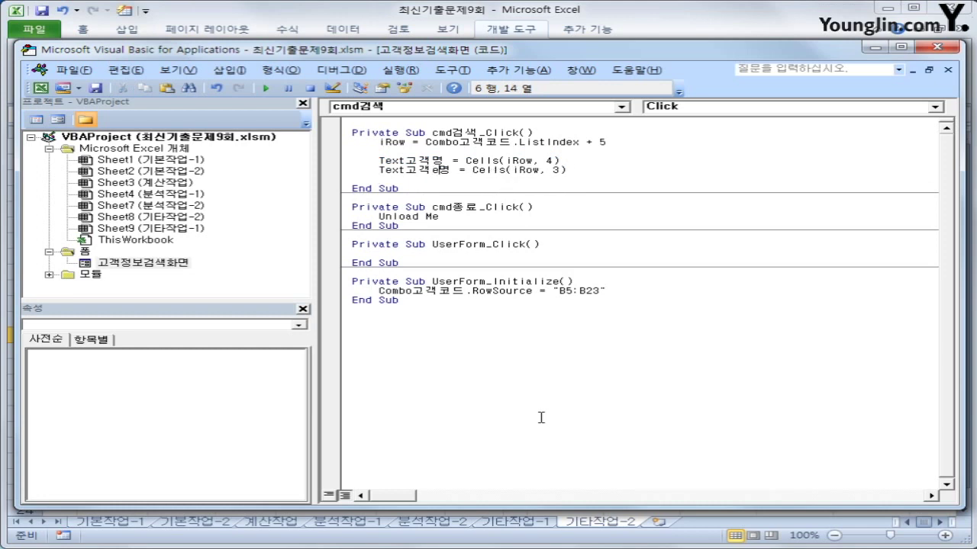
pyautogui.press('BackSpace')
pyautogui.press('Delete')
pyautogui.write('등급')
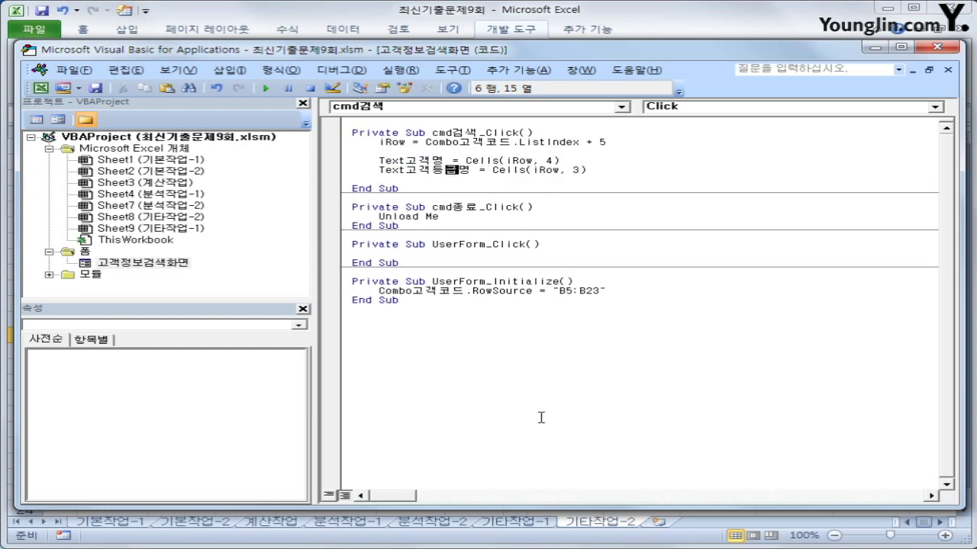
# Paste another copy of the Text고객명 line below Text고객등급 and change it to Text연락처 = Cells(iRow, 5).
pyautogui.press('Down')
pyautogui.hotkey('ctrl', 'v')
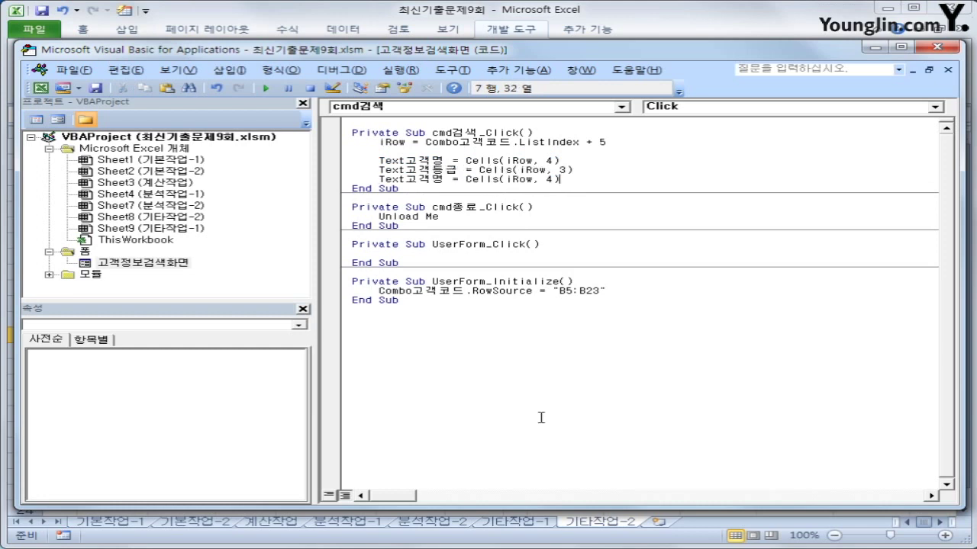
pyautogui.press('Return')
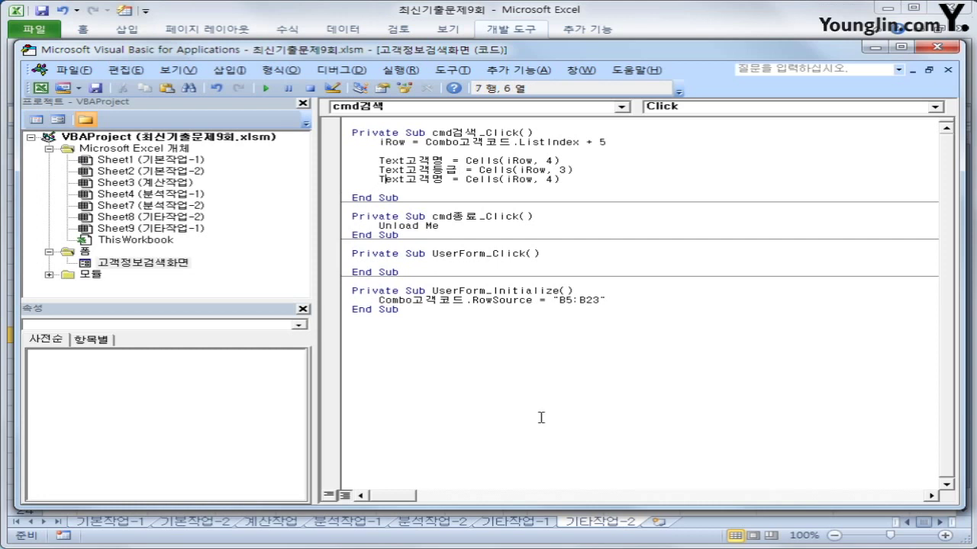
pyautogui.write('dusf')
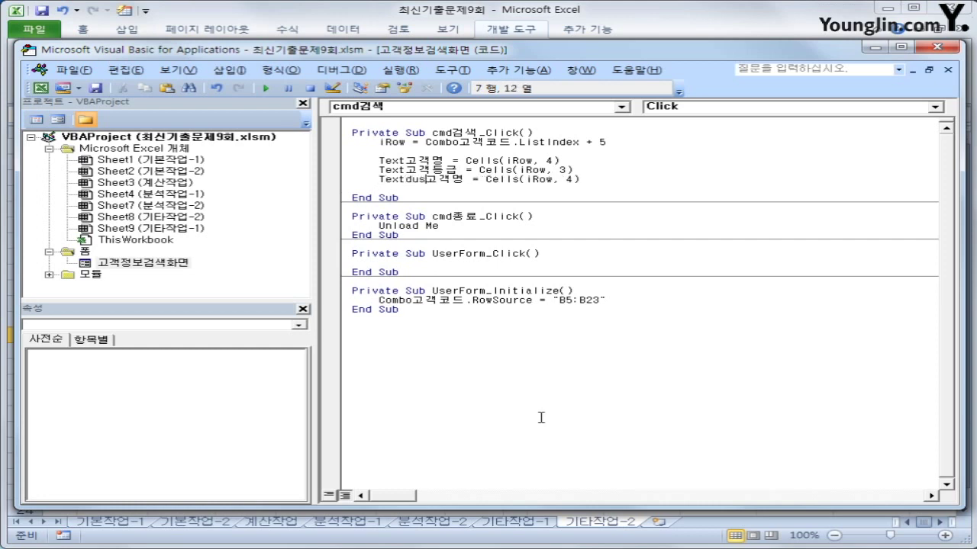
pyautogui.press('BackSpace')
pyautogui.press('BackSpace')
pyautogui.press('BackSpace')
pyautogui.press('BackSpace')
pyautogui.press('Hangul')
pyautogui.write('연락')
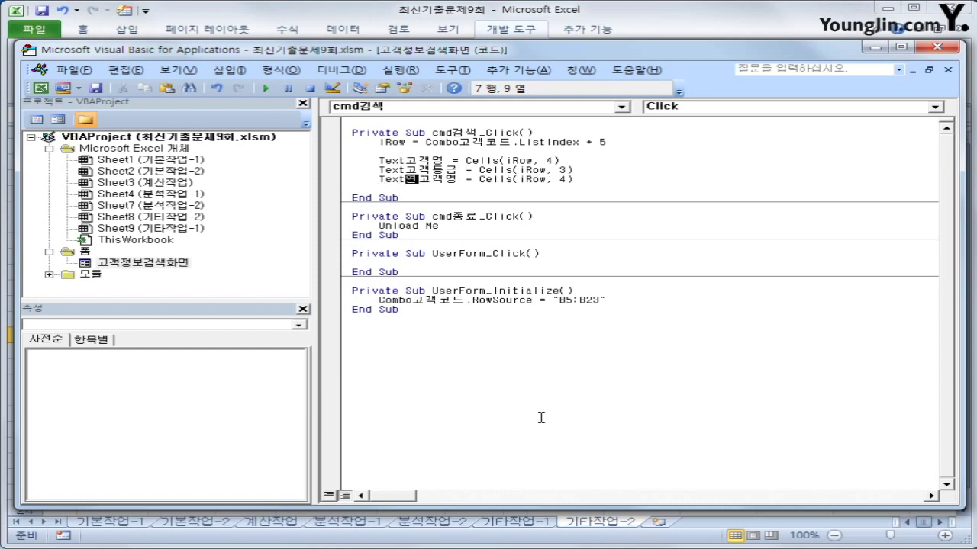
pyautogui.write('처')
pyautogui.press('Delete')
pyautogui.press('Delete')
pyautogui.press('Delete')
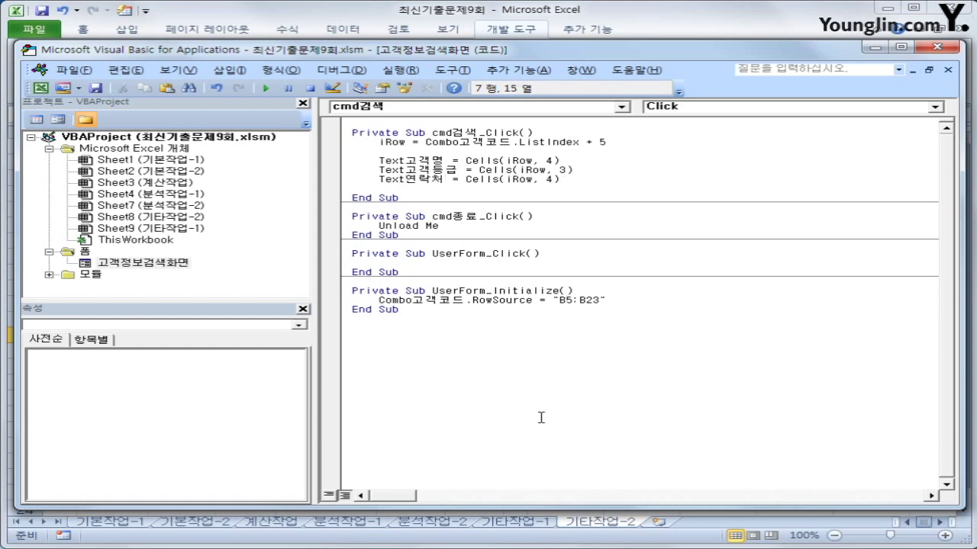
pyautogui.press('Left')
pyautogui.press('Left')
pyautogui.press('Delete')
pyautogui.write('5')
pyautogui.press('End')
# Paste the copied line below Text연락처 and change it to Text마일리지 = Cells(iRow, 6).
pyautogui.press('Return')
pyautogui.hotkey('ctrl', 'v')
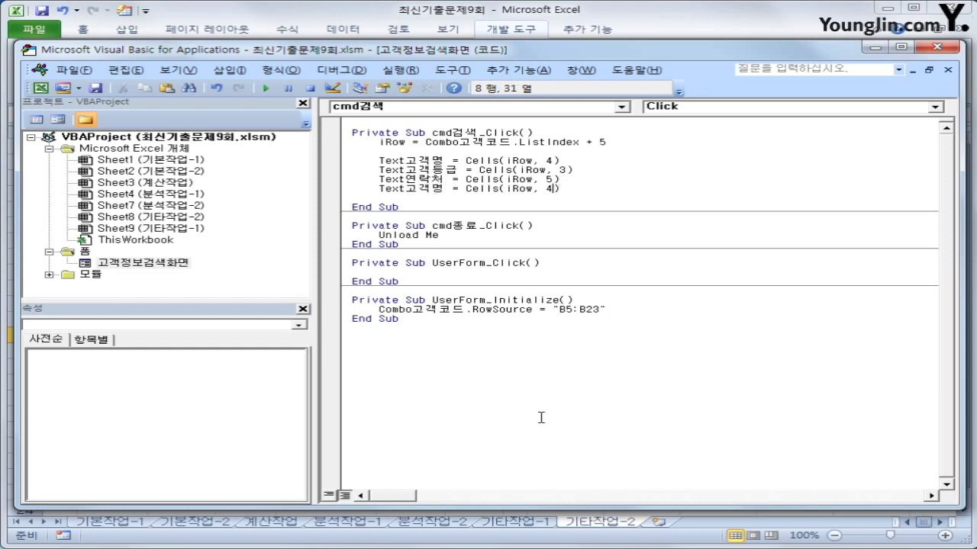
pyautogui.press('Left')
pyautogui.press('Left')
pyautogui.press('Left')
pyautogui.press('Left')
pyautogui.press('Left')
pyautogui.press('Left')
pyautogui.press('Left')
pyautogui.press('Left')
pyautogui.press('Left')
pyautogui.press('Left')
pyautogui.press('Left')
pyautogui.press('Left')
pyautogui.press('Left')
pyautogui.press('Left')
pyautogui.press('Left')
pyautogui.press('Left')
pyautogui.press('Left')
pyautogui.press('Left')
pyautogui.press('Left')
pyautogui.press('Left')
pyautogui.hotkey('shift', 'Right')
pyautogui.hotkey('shift', 'Right')
pyautogui.hotkey('shift', 'Right')
pyautogui.write('마일리지')
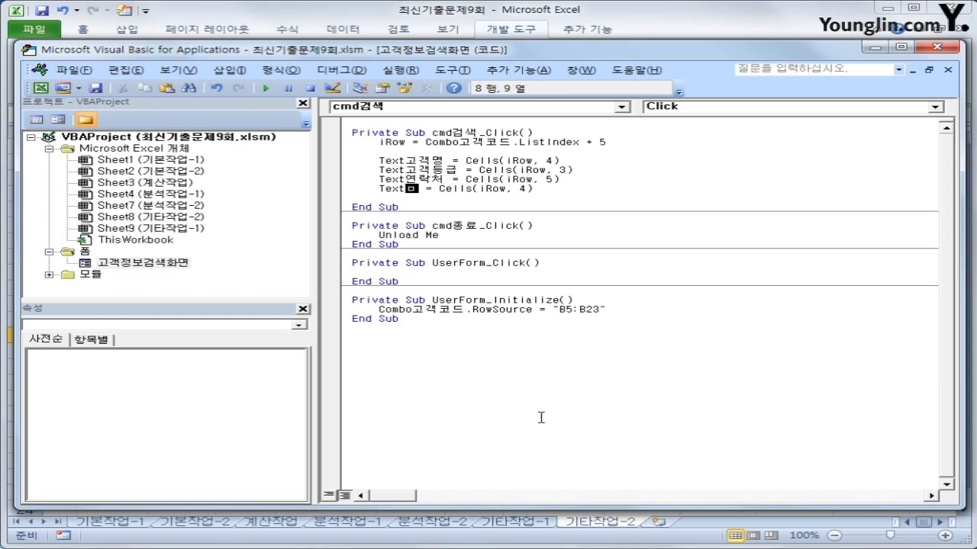
pyautogui.press('End')
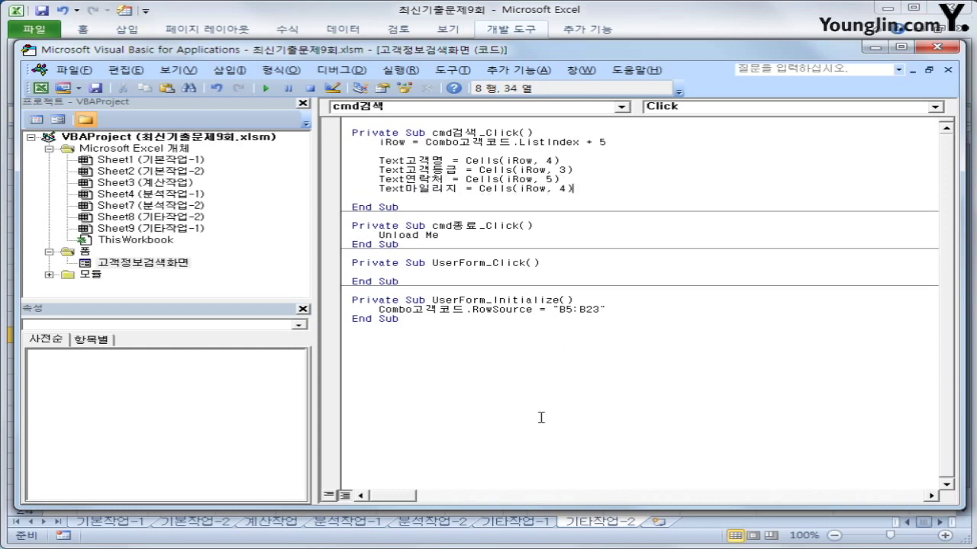
pyautogui.hotkey('shift', 'Right')
pyautogui.write('6')
pyautogui.press('End')
# Paste the copied line below Text마일리지 and change it to Text거래건수 = Cells(iRow, 7).
pyautogui.press('Return')
pyautogui.hotkey('ctrl', 'v')
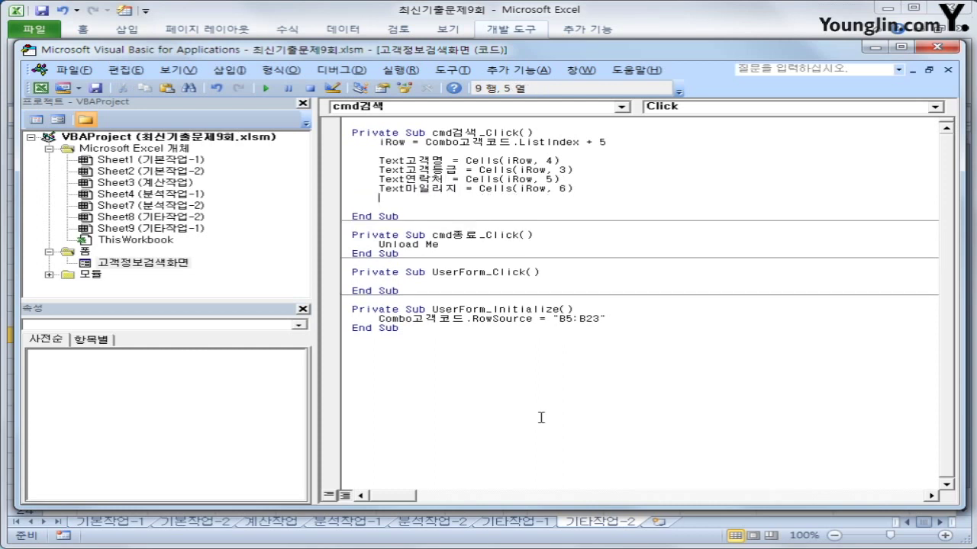
pyautogui.write('7')
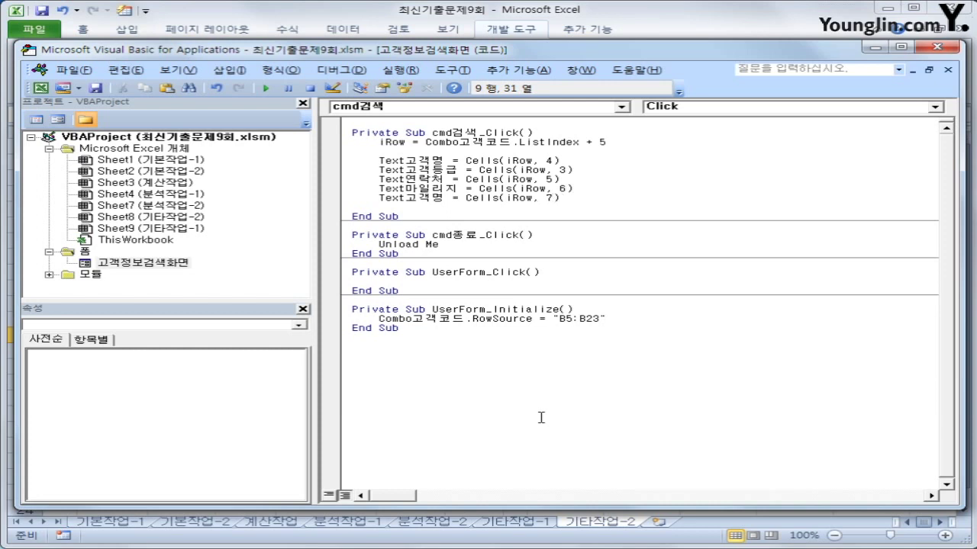
pyautogui.press('Left')
pyautogui.press('Left')
pyautogui.press('Left')
pyautogui.press('Left')
pyautogui.press('Left')
pyautogui.press('Left')
pyautogui.press('Left')
pyautogui.hotkey('shift', 'Left')
pyautogui.hotkey('shift', 'Left')
pyautogui.hotkey('shift', 'Left')
pyautogui.write('거래건수')
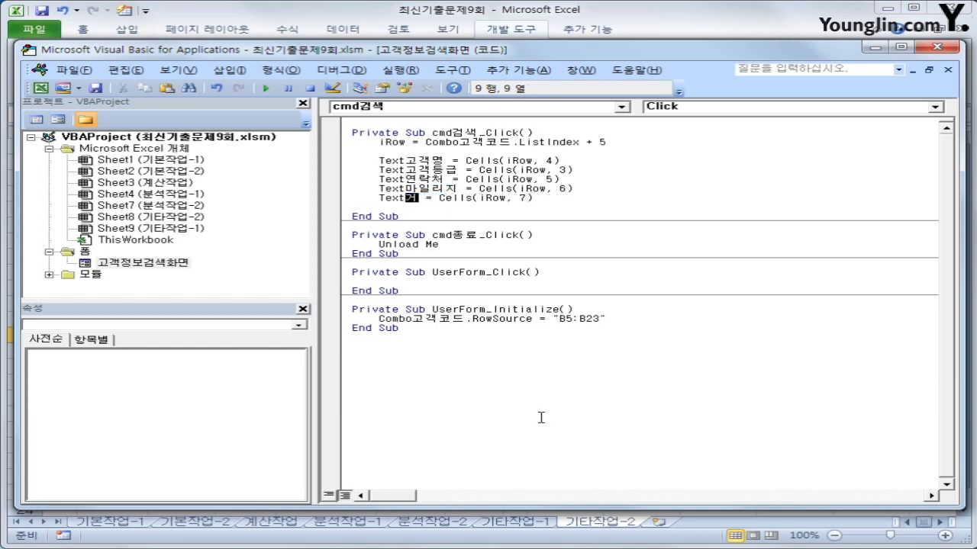
pyautogui.press('Right')
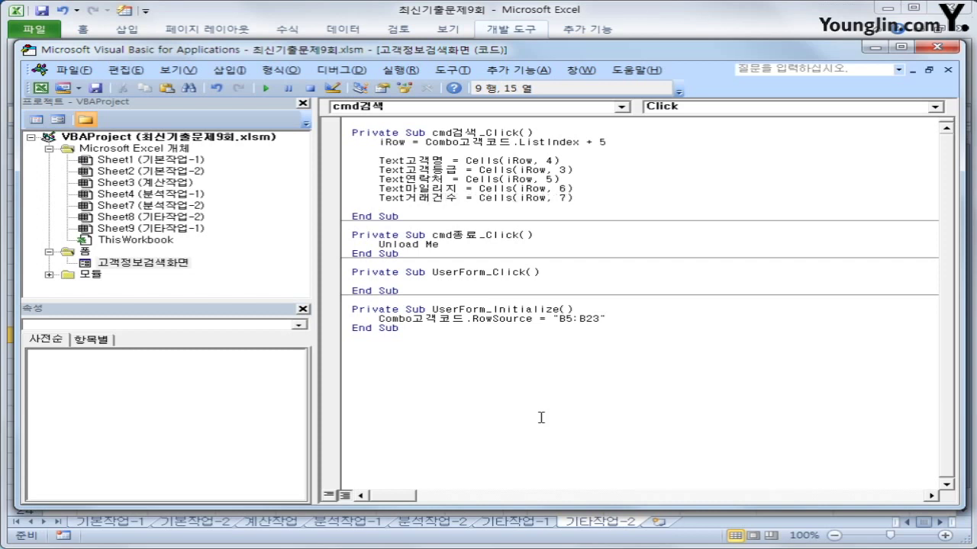
pyautogui.press('Down')
# Return to the 기타작업-2 worksheet, open the 고객정보검색 form and search for the first customer code.
pyautogui.click(939, 47)
pyautogui.click(427, 169)
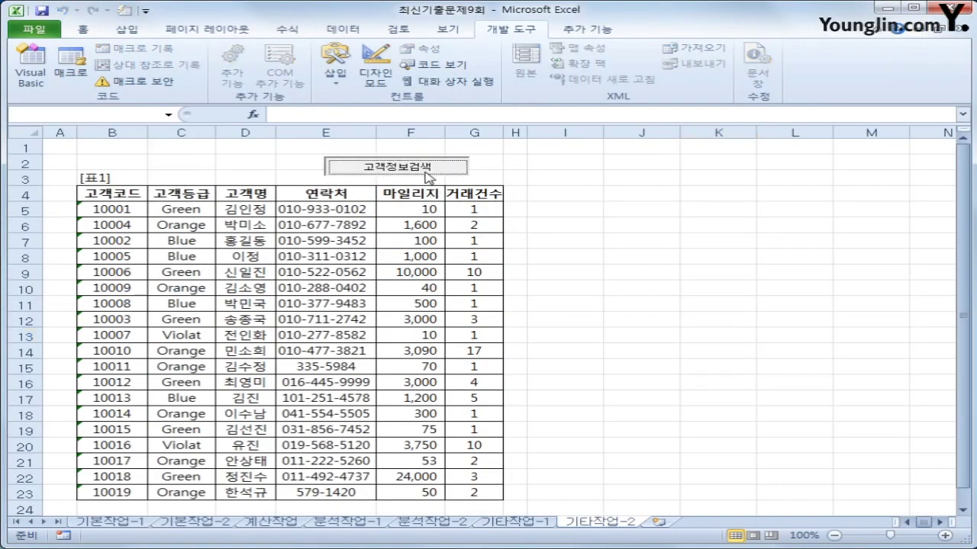
pyautogui.click(518, 202)
pyautogui.click(499, 214)
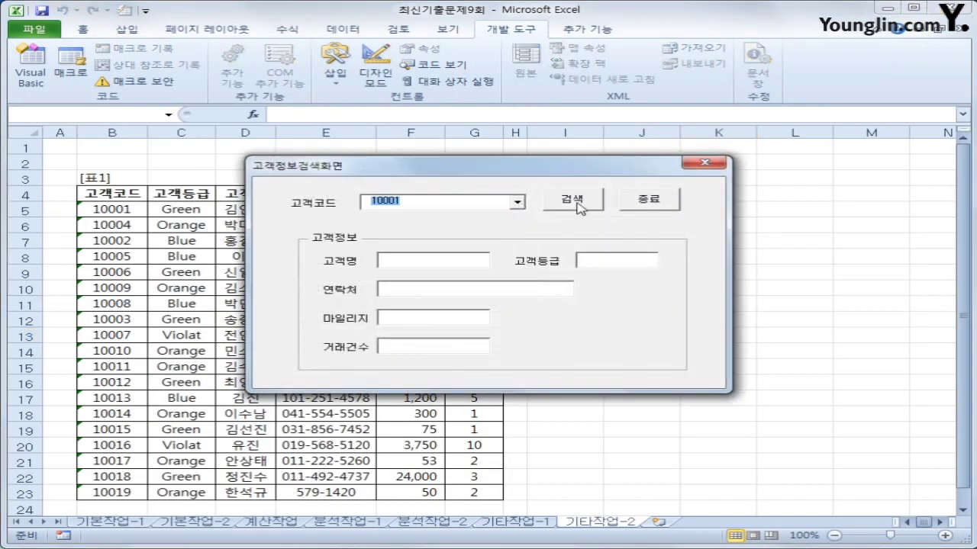
pyautogui.click(574, 200)
# Search for the third customer code in the form, and close the form with 종료.
pyautogui.click(517, 202)
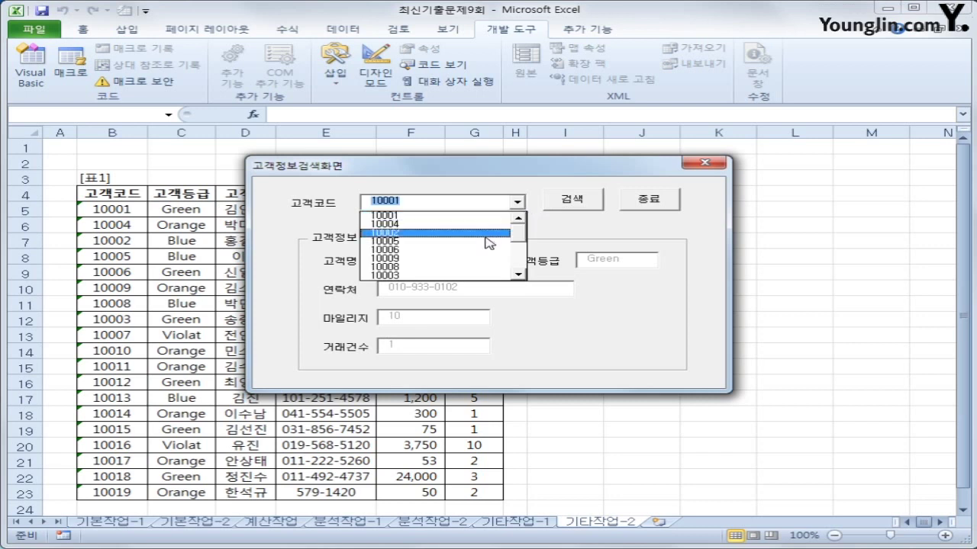
pyautogui.click(481, 235)
pyautogui.click(563, 208)
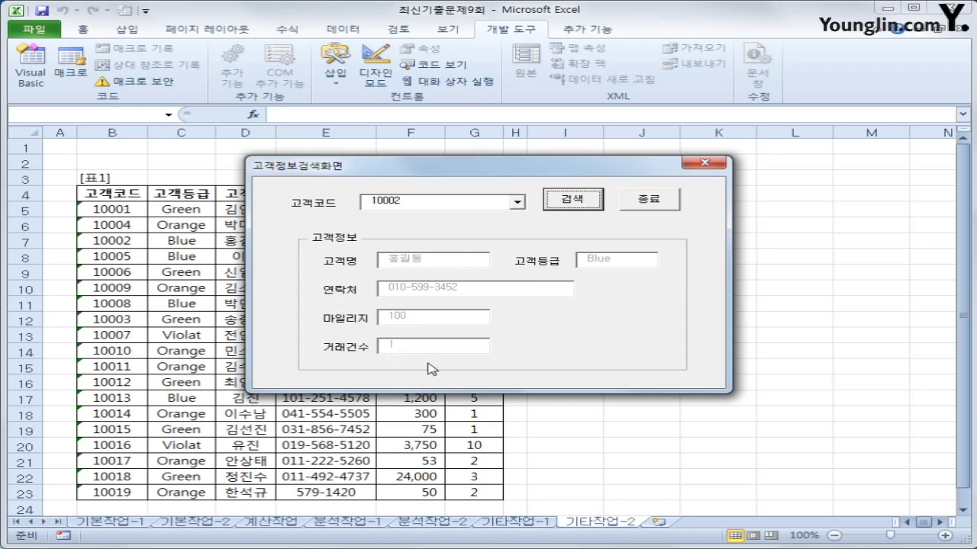
pyautogui.click(653, 202)
pyautogui.click(707, 292)
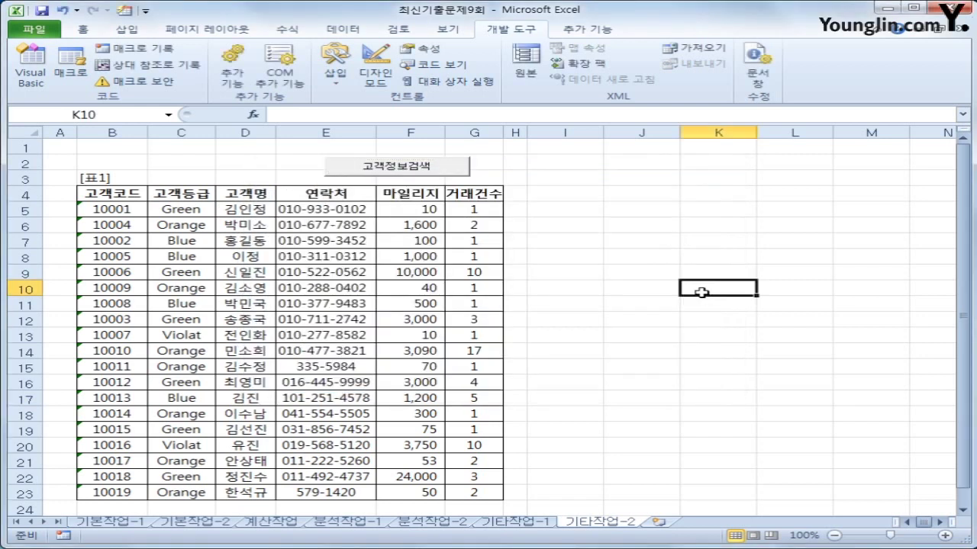
# Reopen the Visual Basic code and add If Text거래건수 >= 10 Then after a blank line in the cmd검색 click procedure.
pyautogui.click(30, 69)
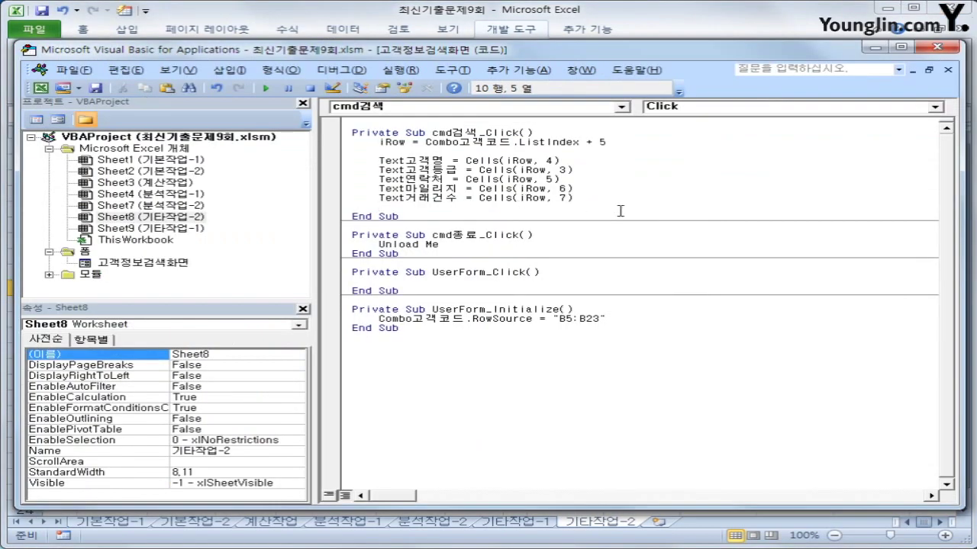
pyautogui.press('Return')
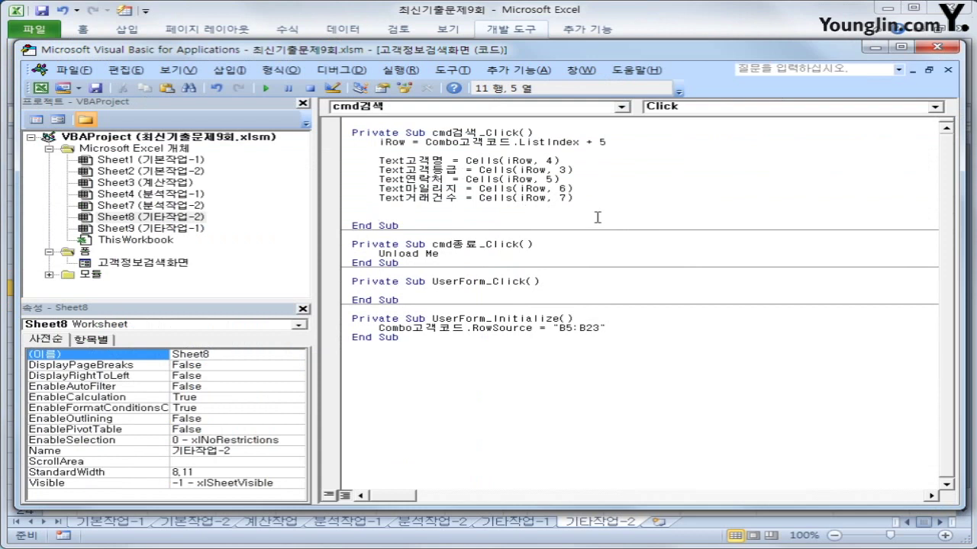
pyautogui.write('ㅑ')
pyautogui.write('if tex')
pyautogui.write('t거래건수 ')
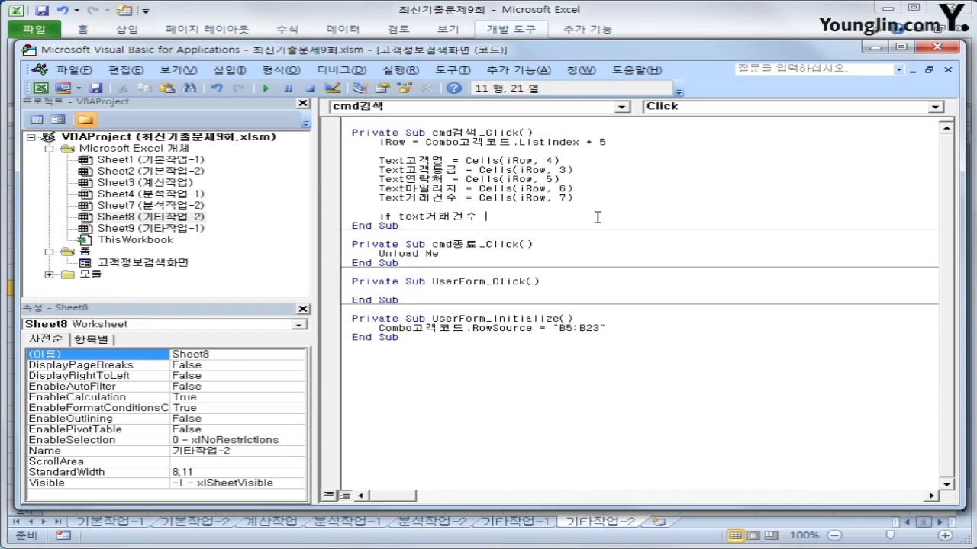
pyautogui.write('>=10 then')
pyautogui.press('Return')
# Write MsgBox Text고객명 & "님은 우수고객입니다" inside the If block and close the block with End If.
pyautogui.write('msgbox ')
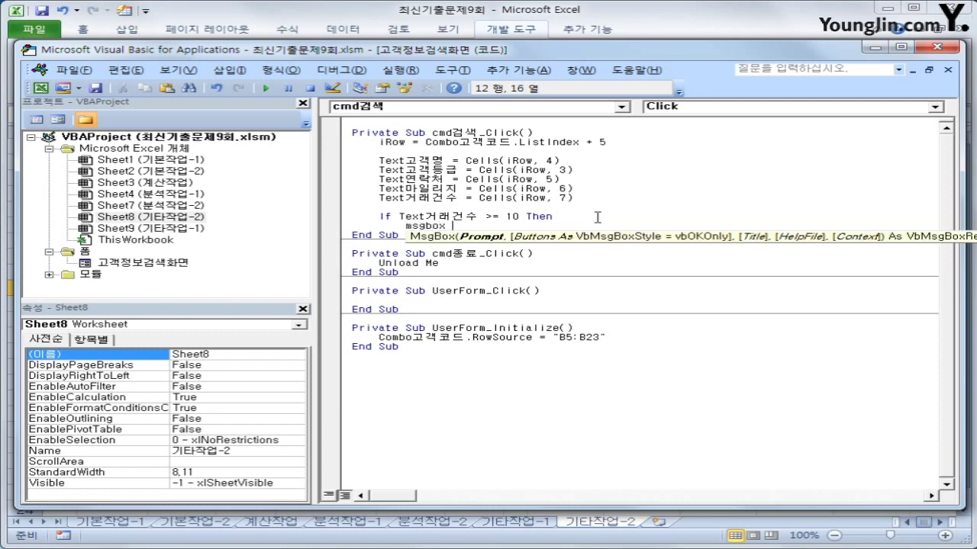
pyautogui.write('text고객')
pyautogui.write('명&')
pyautogui.write('"')
pyautogui.write('s')
pyautogui.press('BackSpace')
pyautogui.press('BackSpace')
pyautogui.press('BackSpace')
pyautogui.write('&님으ㄴ ')
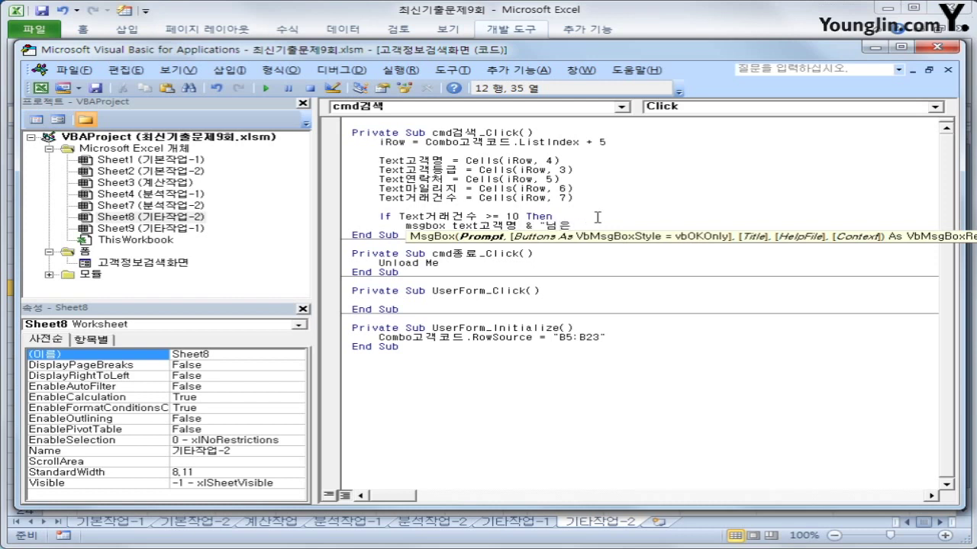
pyautogui.write('우수고객입니다"')
pyautogui.press('Return')
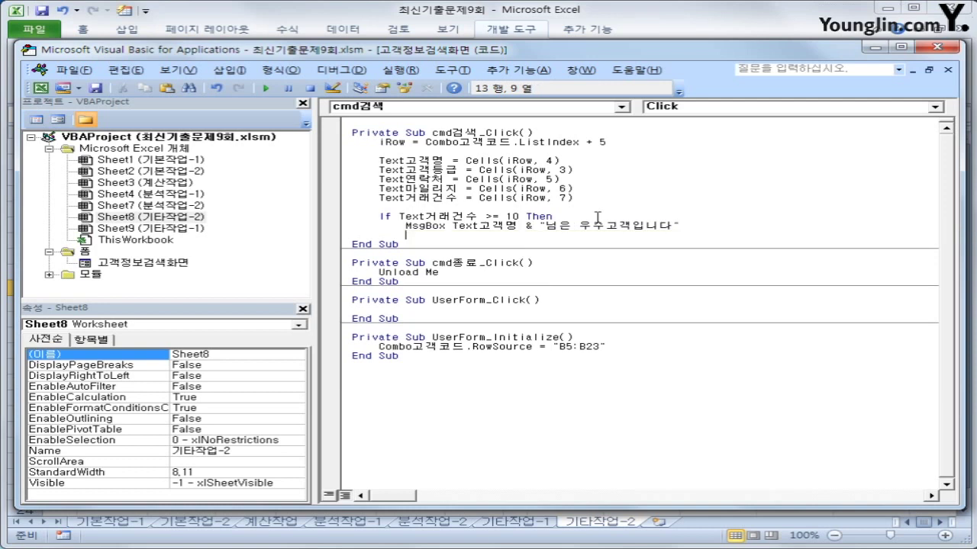
pyautogui.write('end if')
pyautogui.press('Return')
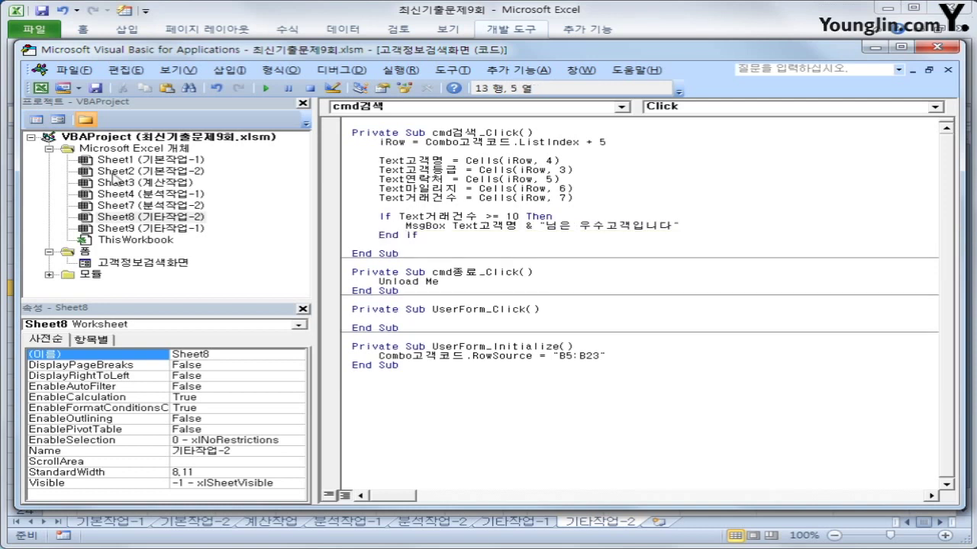
pyautogui.click(479, 236)
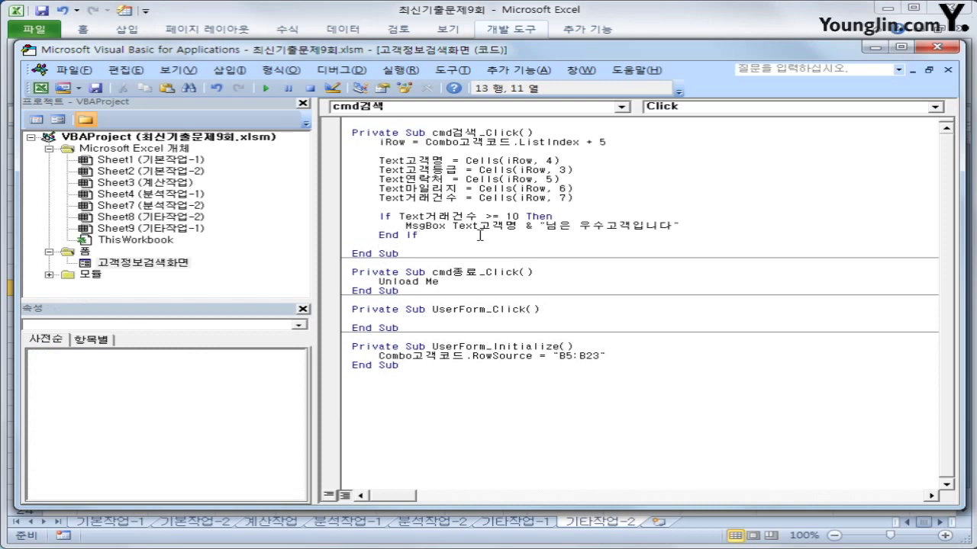
# Return to the worksheet, open the 고객정보검색 form and move it away from the customer table.
pyautogui.click(937, 49)
pyautogui.click(421, 166)
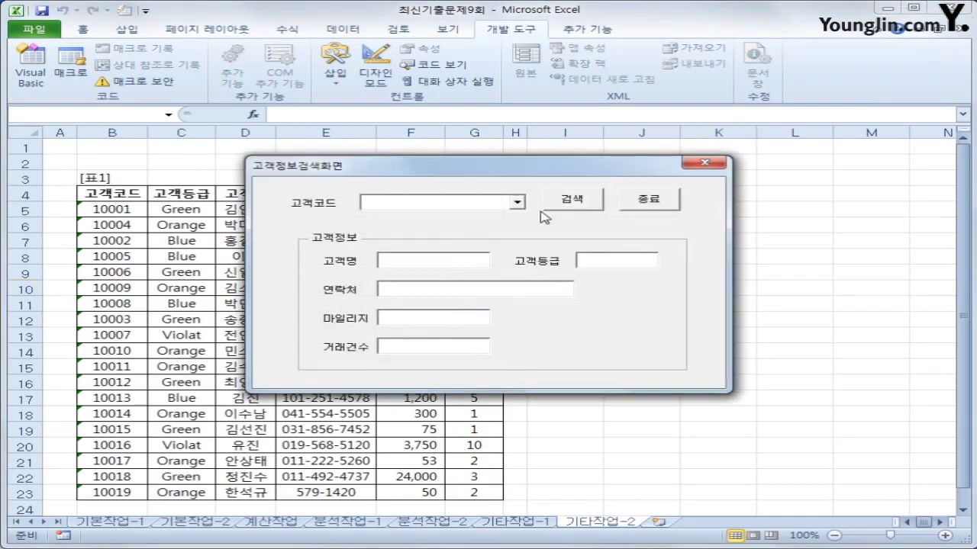
pyautogui.click(518, 203)
pyautogui.click(523, 162)
pyautogui.moveTo(523, 162); pyautogui.dragTo(696, 113)
# Search for the tenth customer code to test the 우수고객 message, dismiss the message and close the form.
pyautogui.click(682, 145)
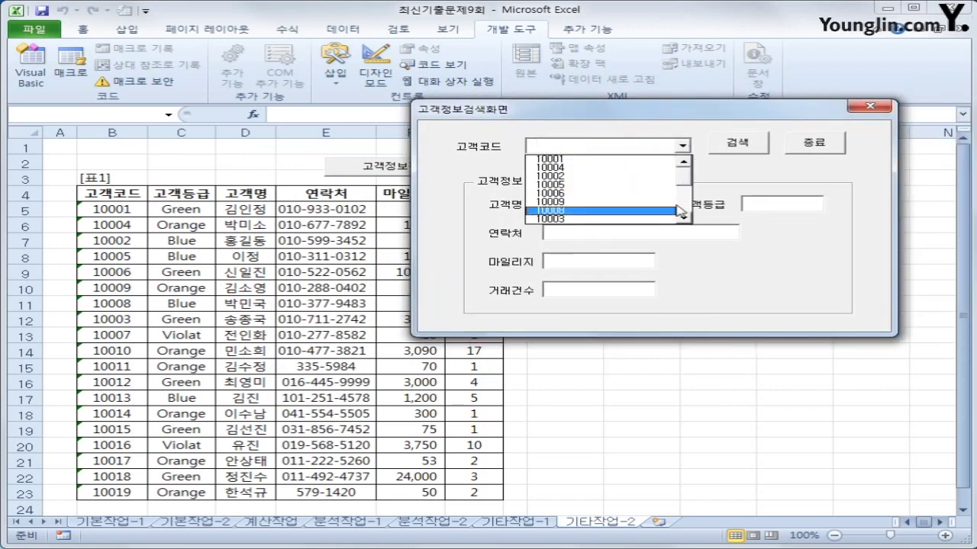
pyautogui.moveTo(688, 183); pyautogui.dragTo(687, 197)
pyautogui.click(660, 203)
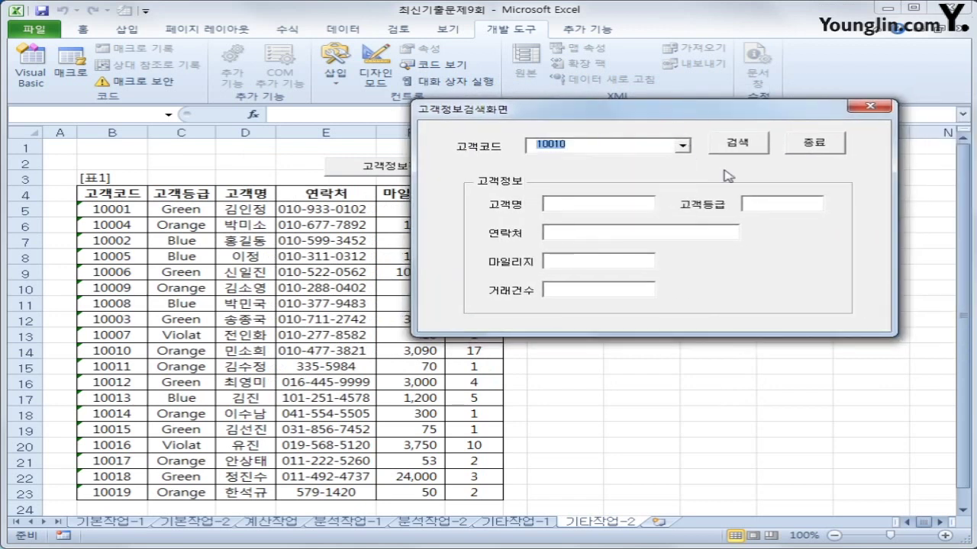
pyautogui.click(735, 149)
pyautogui.moveTo(492, 232); pyautogui.dragTo(316, 176)
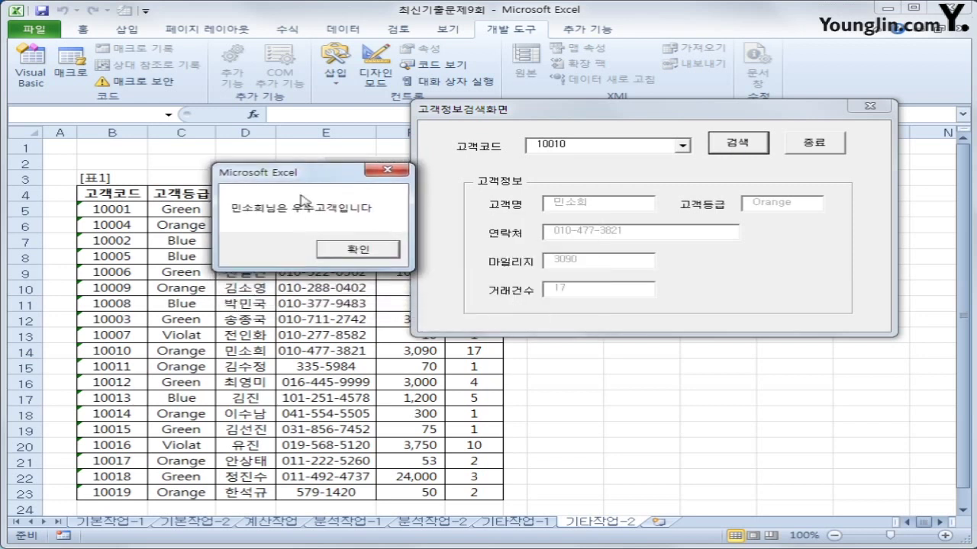
pyautogui.click(363, 250)
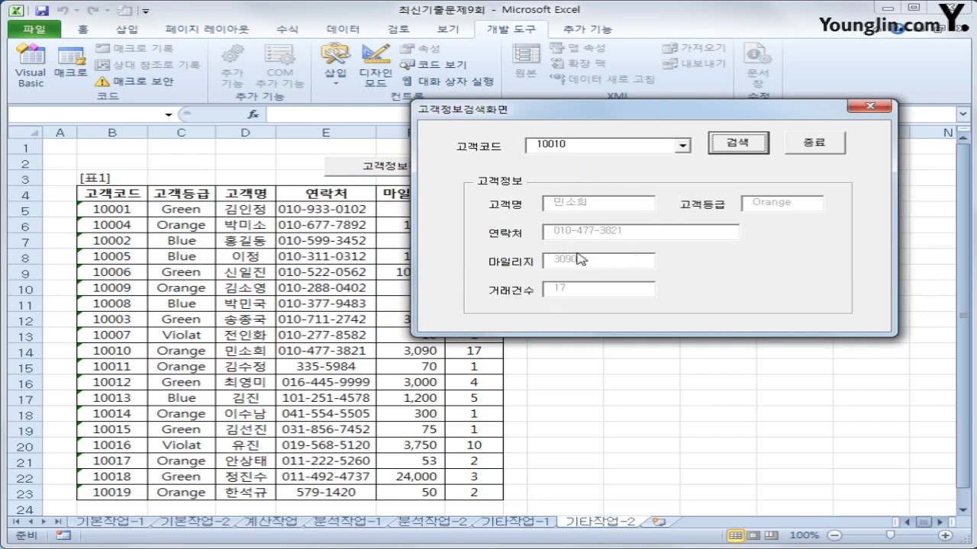
pyautogui.click(812, 151)
pyautogui.click(817, 303)
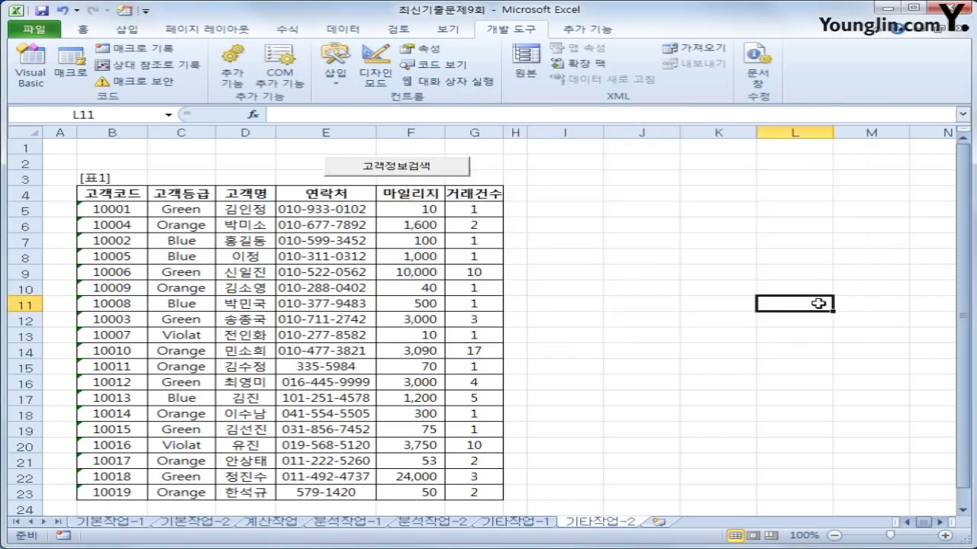